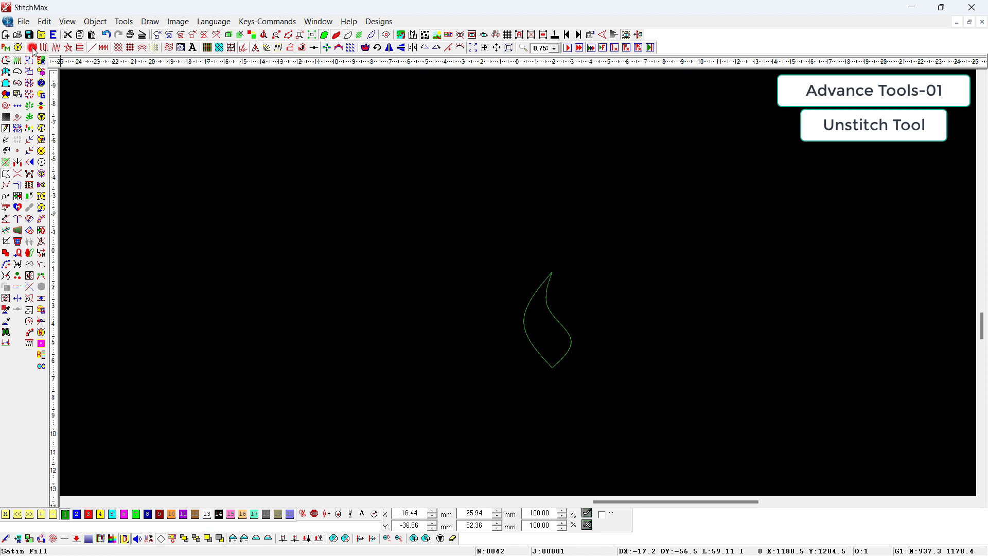
Step: Apply a satin fill to the closed leaf outline and reposition the filled leaf
{"action": "left_click", "coordinate": [32, 47]}
{"action": "key", "text": "z"}
{"action": "left_click", "coordinate": [484, 260]}
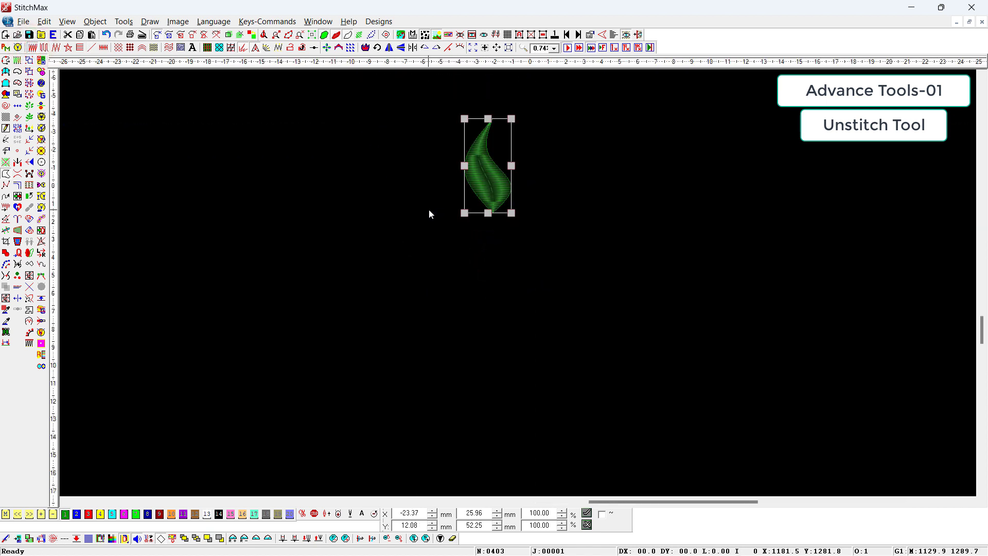
{"action": "left_click", "coordinate": [545, 109]}
{"action": "left_click_drag", "start_coordinate": [495, 170], "coordinate": [493, 166]}
{"action": "key", "text": "shift+z"}
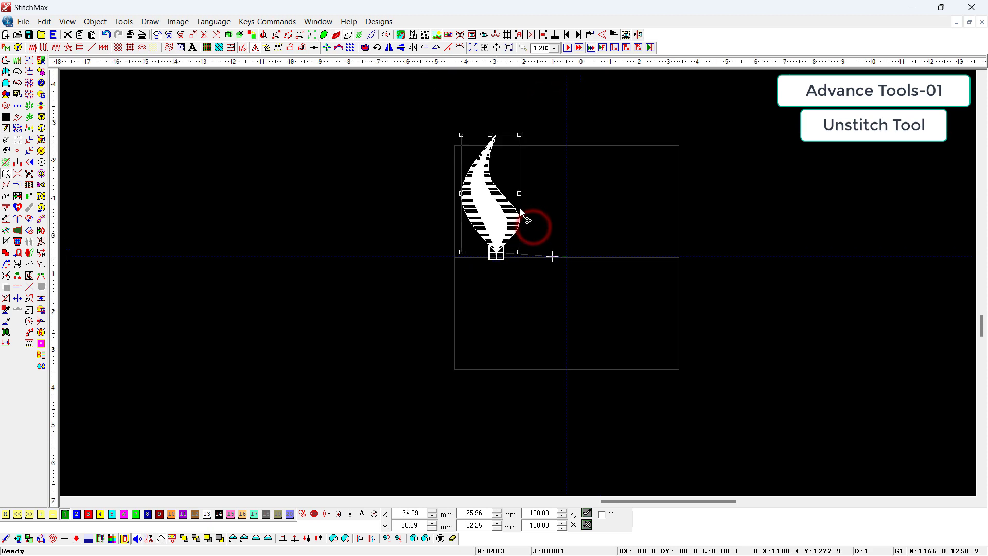
Step: Scale the satin leaf down to about 14 × 29 mm and show it in realistic stitch view
{"action": "key", "text": "z"}
{"action": "left_click_drag", "start_coordinate": [533, 121], "coordinate": [449, 227]}
{"action": "key", "text": "shift+z"}
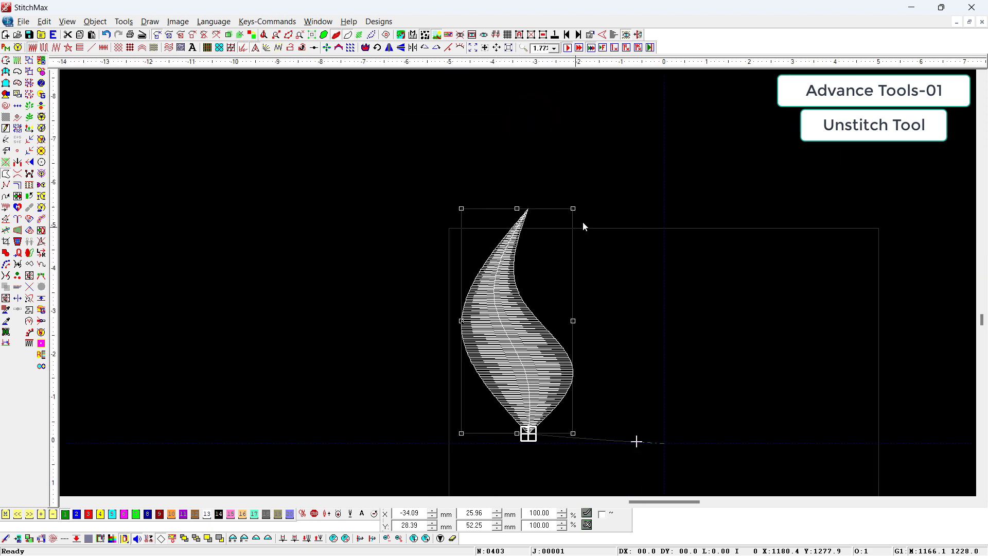
{"action": "left_click_drag", "start_coordinate": [572, 208], "coordinate": [370, 308]}
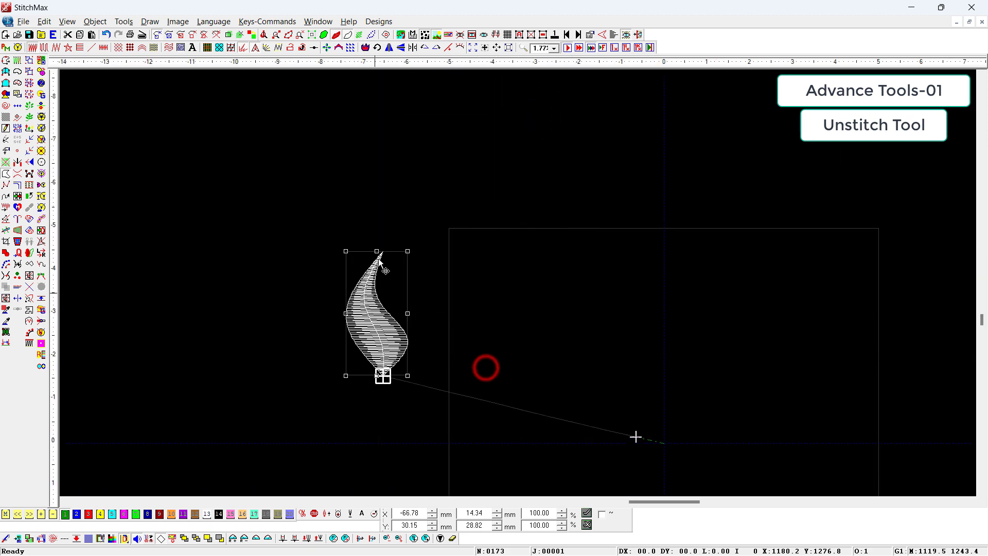
{"action": "key", "text": "t"}
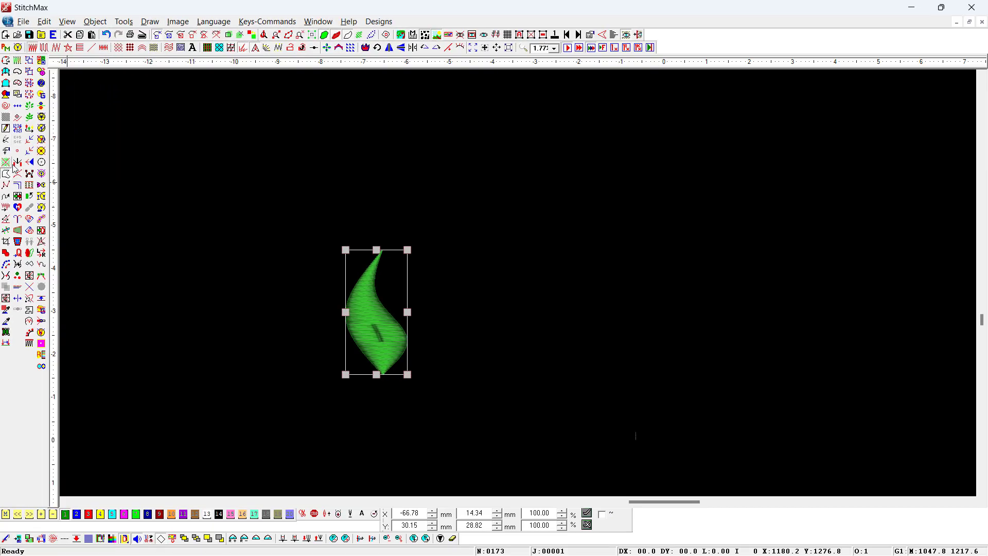
Step: Try unstitching the satin leaf back to its outline, and place a filled copy of the leaf beside it
{"action": "left_click", "coordinate": [7, 163]}
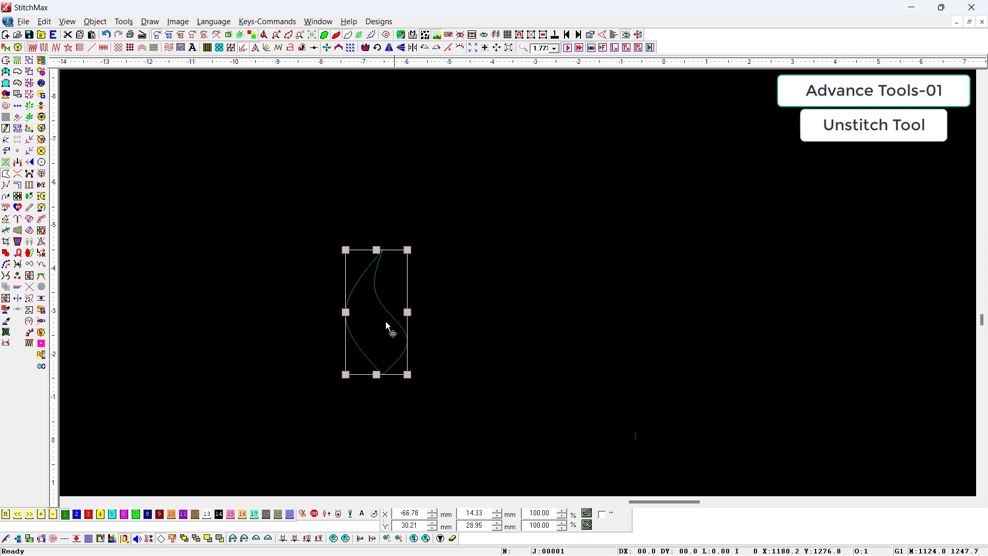
{"action": "left_click", "coordinate": [372, 336]}
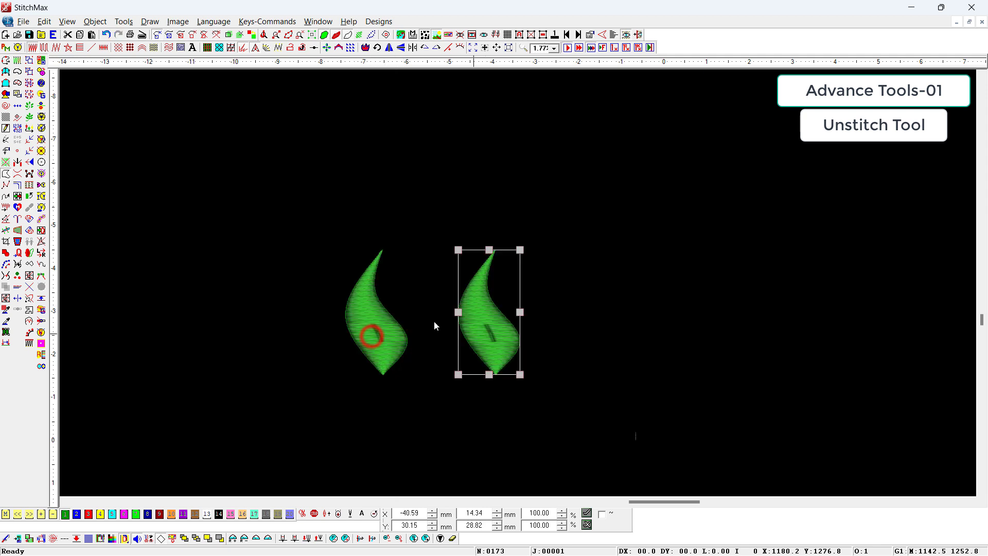
{"action": "left_click", "coordinate": [246, 149]}
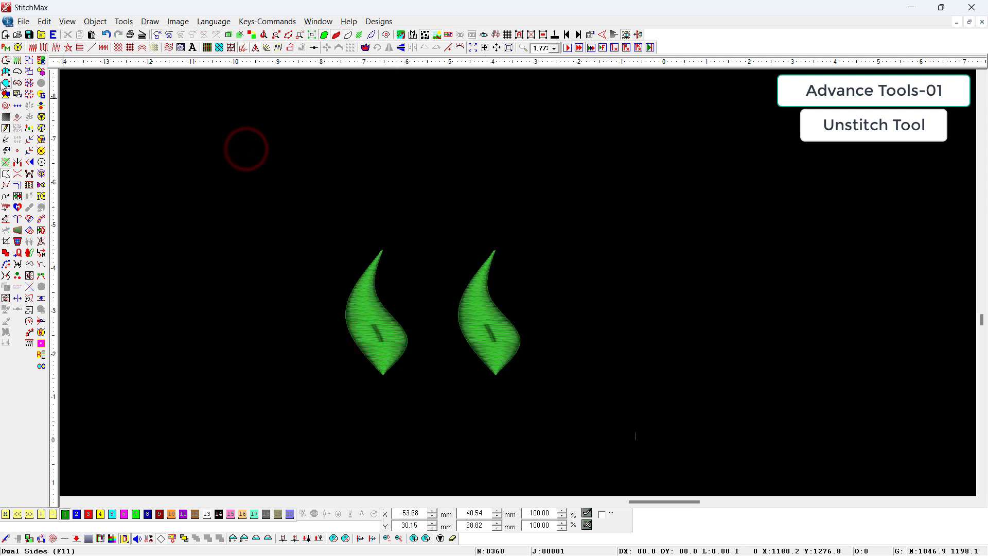
Step: Draw a Dual Sides leaf about 28 × 39 mm from two three-point curves, to the right of the two small leaves
{"action": "left_click", "coordinate": [3, 83]}
{"action": "left_click", "coordinate": [671, 376]}
{"action": "right_click", "coordinate": [609, 321]}
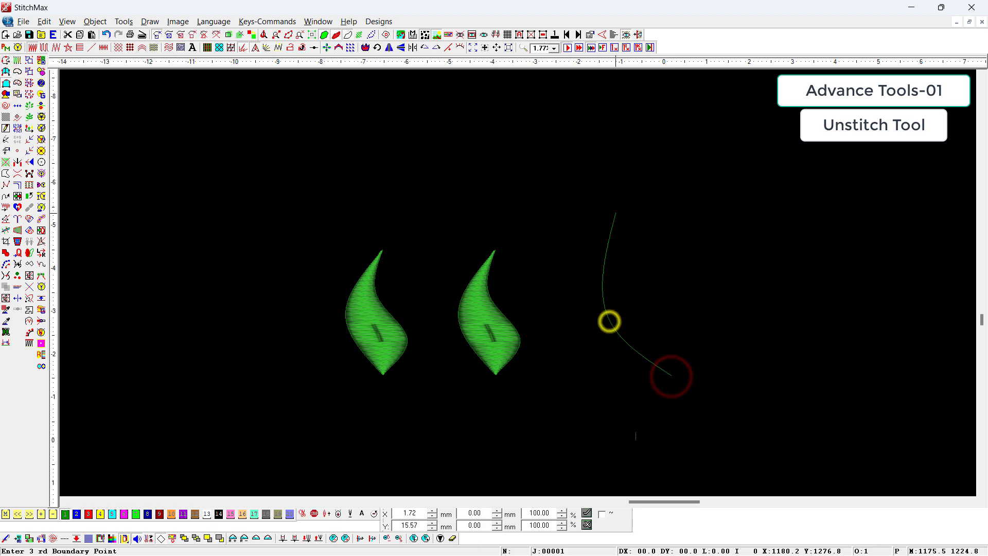
{"action": "left_click", "coordinate": [616, 210]}
{"action": "left_click", "coordinate": [723, 368]}
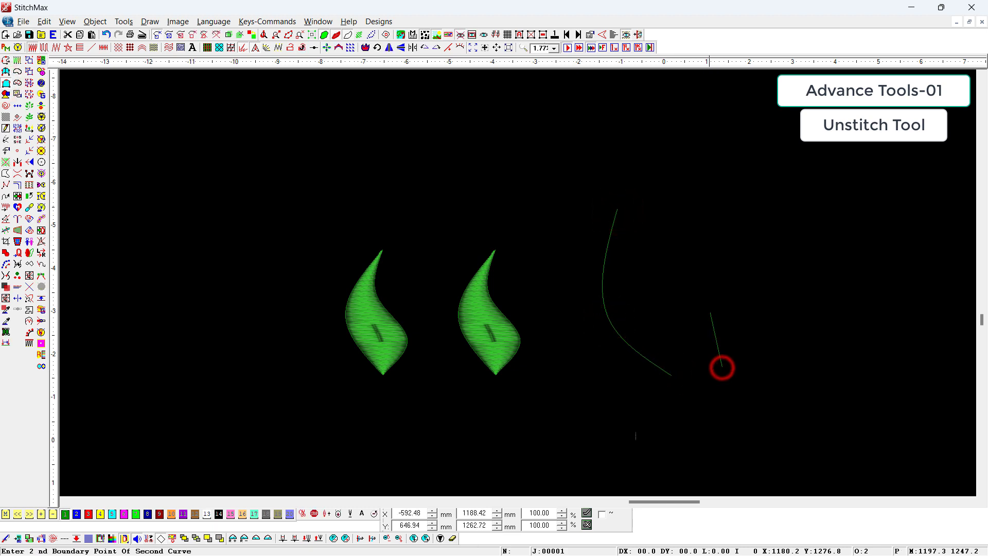
{"action": "right_click", "coordinate": [708, 306]}
{"action": "left_click", "coordinate": [628, 209]}
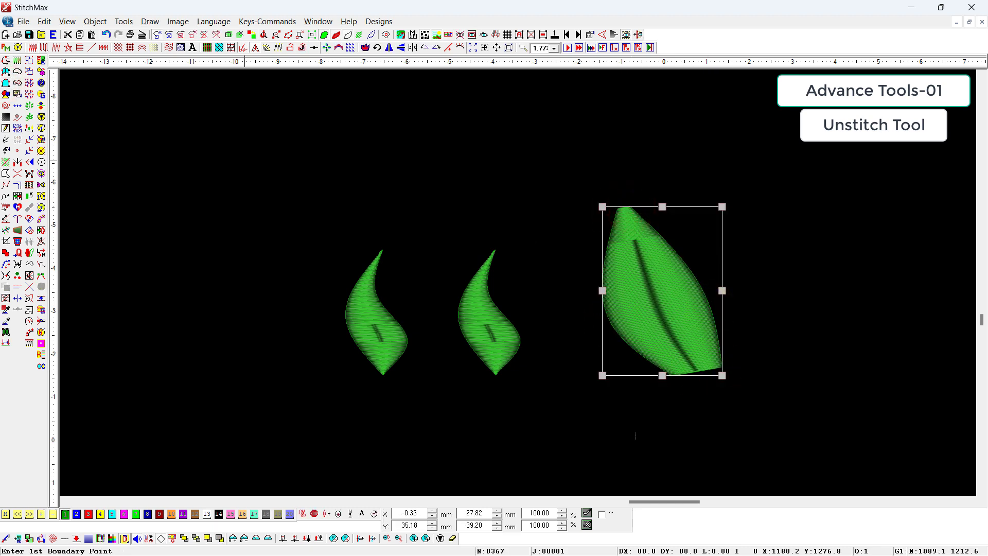
Step: Unstitch the large dual-sided leaf back to its two boundary curves
{"action": "left_click", "coordinate": [7, 163]}
{"action": "scroll", "coordinate": [521, 280], "scroll_direction": "down", "scroll_amount": 1}
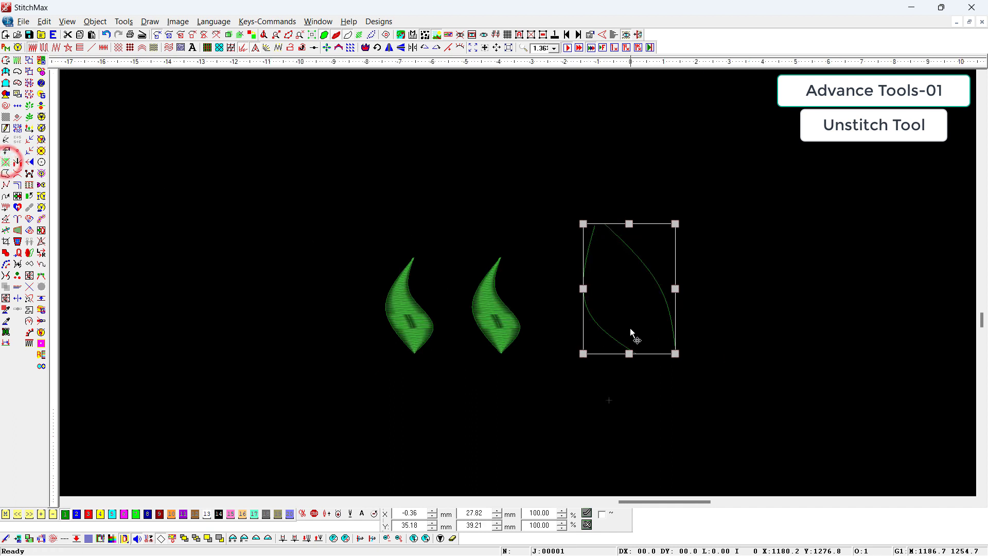
{"action": "key", "text": "ctrl+shift+w"}
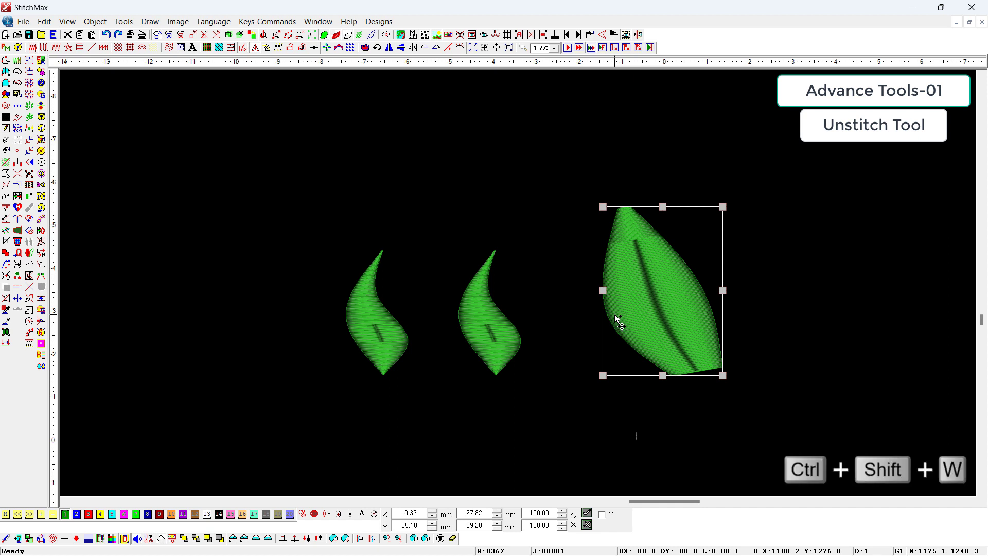
{"action": "left_click", "coordinate": [606, 319]}
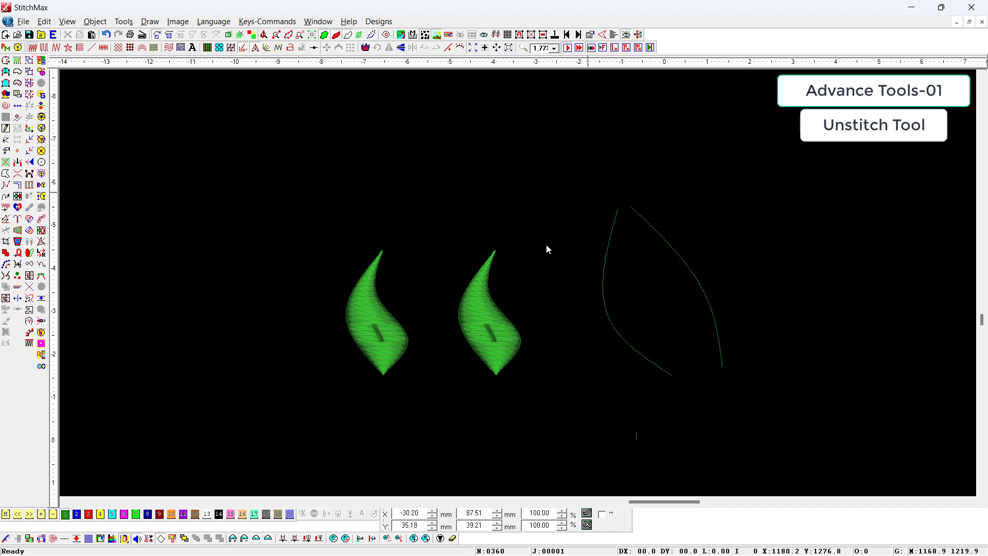
Step: Delete all shapes from the design
{"action": "key", "text": "ctrl+a"}
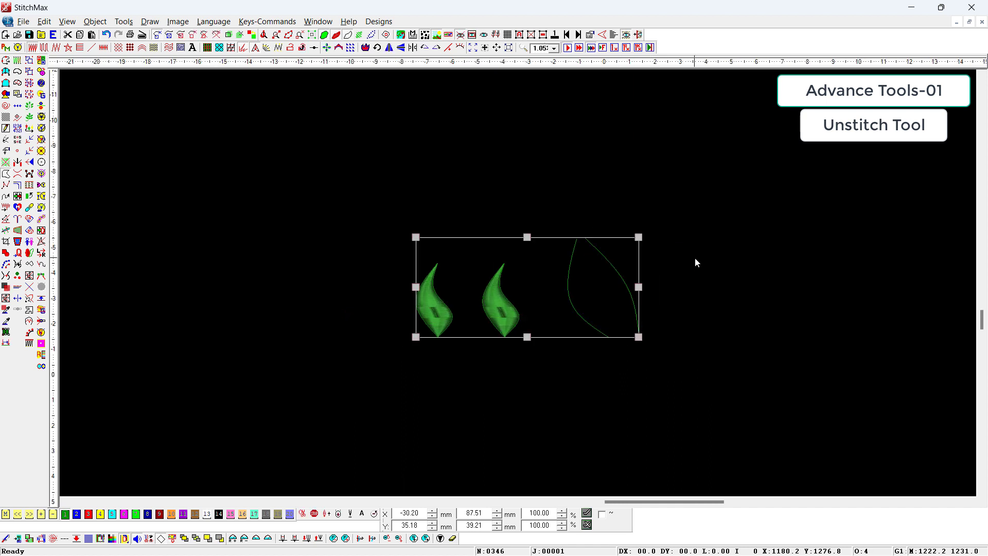
{"action": "key", "text": "Delete"}
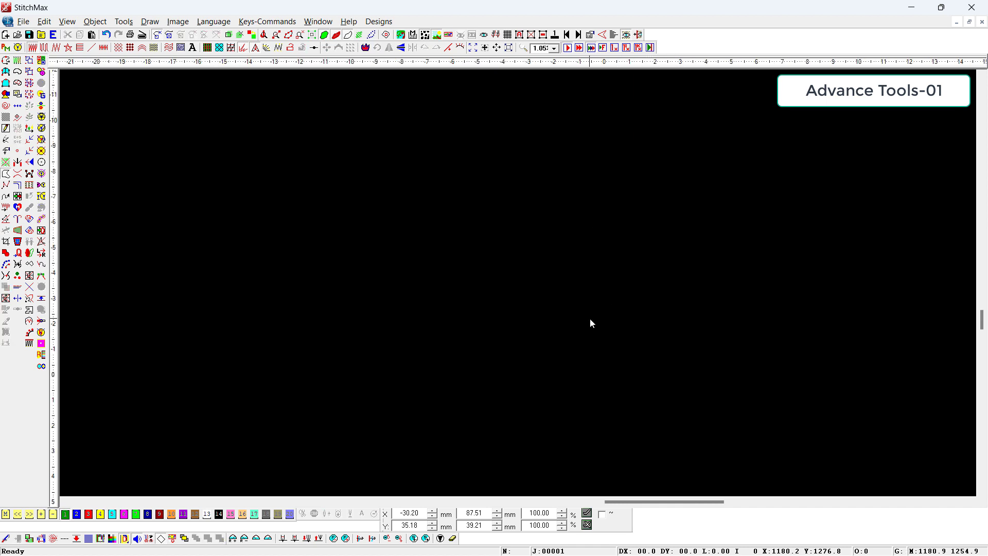
Step: Draw a closed curved leaf outline about 30 × 71 mm with a pointed tip and fill it with satin stitches
{"action": "key", "text": "F6"}
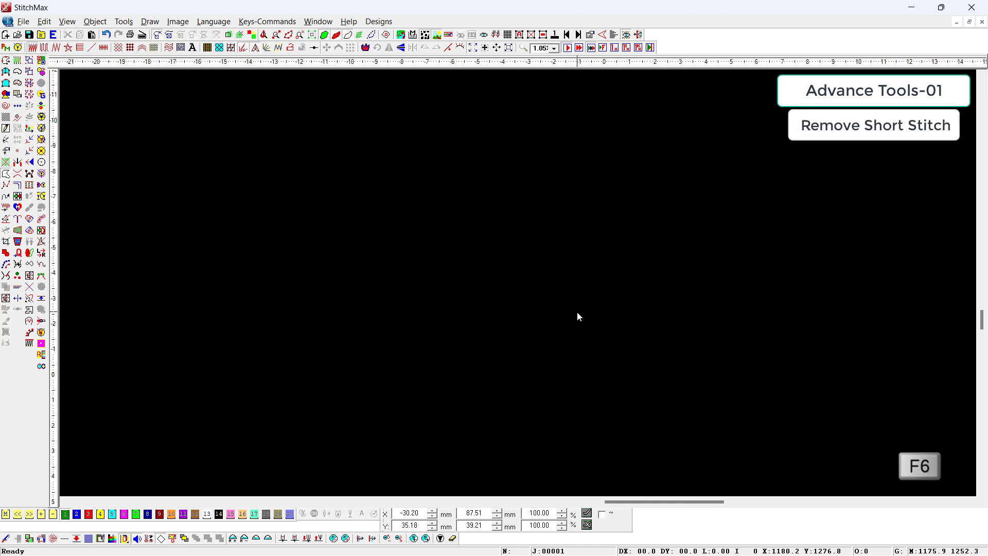
{"action": "left_click", "coordinate": [527, 347]}
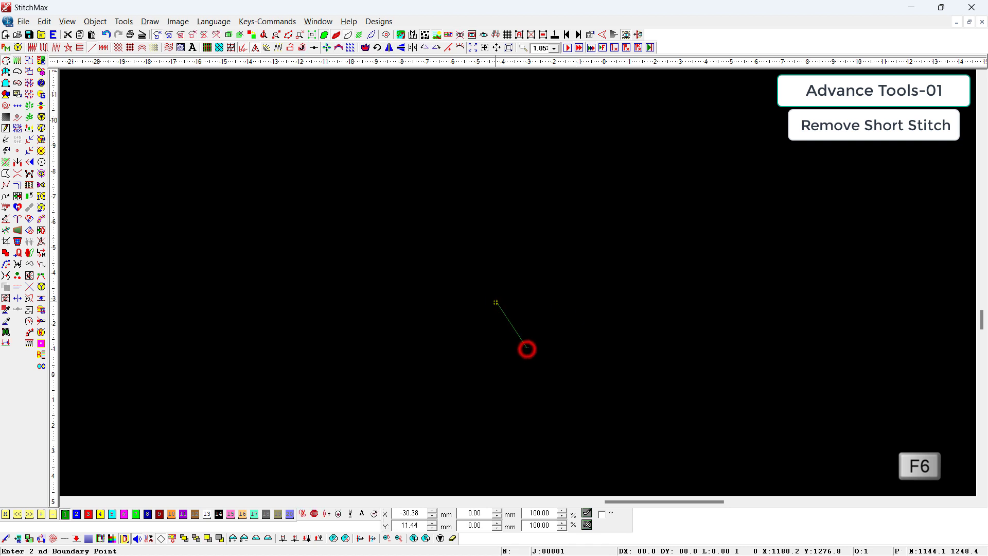
{"action": "left_click", "coordinate": [496, 302]}
{"action": "left_click", "coordinate": [570, 170]}
{"action": "right_click", "coordinate": [554, 225]}
{"action": "right_click", "coordinate": [563, 285]}
{"action": "key", "text": "Return"}
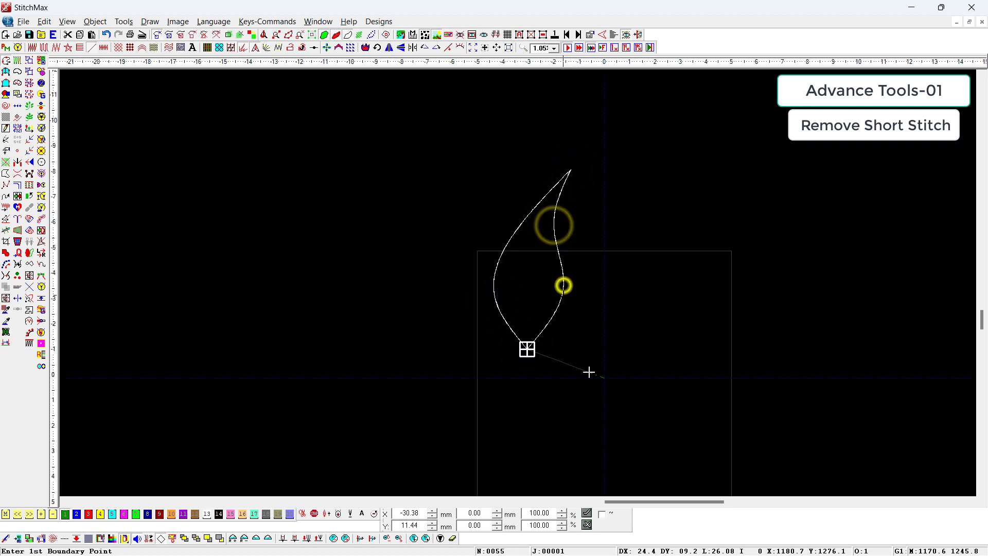
{"action": "scroll", "coordinate": [572, 350], "scroll_direction": "down", "scroll_amount": 1}
{"action": "left_click", "coordinate": [33, 47]}
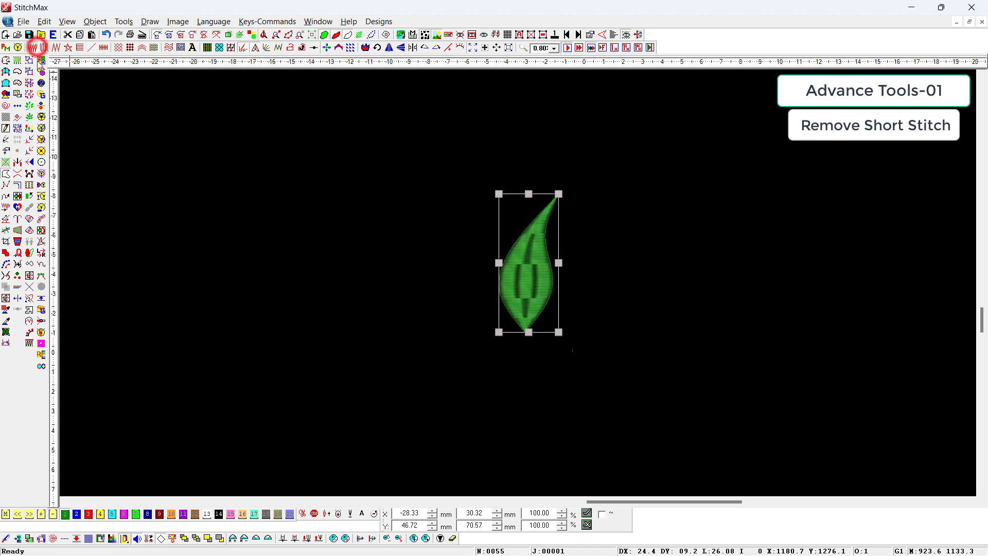
Step: Reshape the leaf by moving the curve point on its right edge below the tip inward to narrow the upper part
{"action": "left_click_drag", "start_coordinate": [489, 181], "coordinate": [593, 263]}
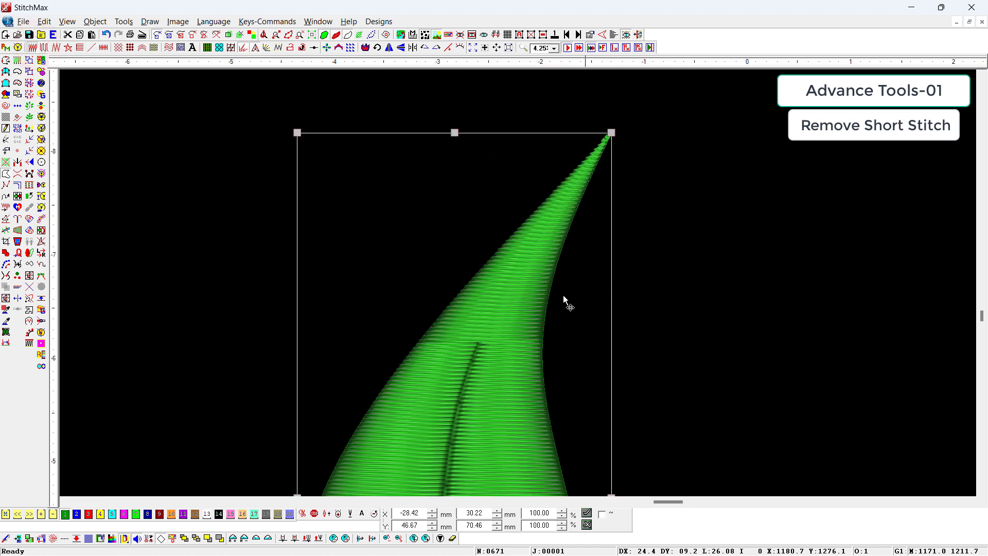
{"action": "scroll", "coordinate": [556, 301], "scroll_direction": "down", "scroll_amount": 1}
{"action": "key", "text": "p"}
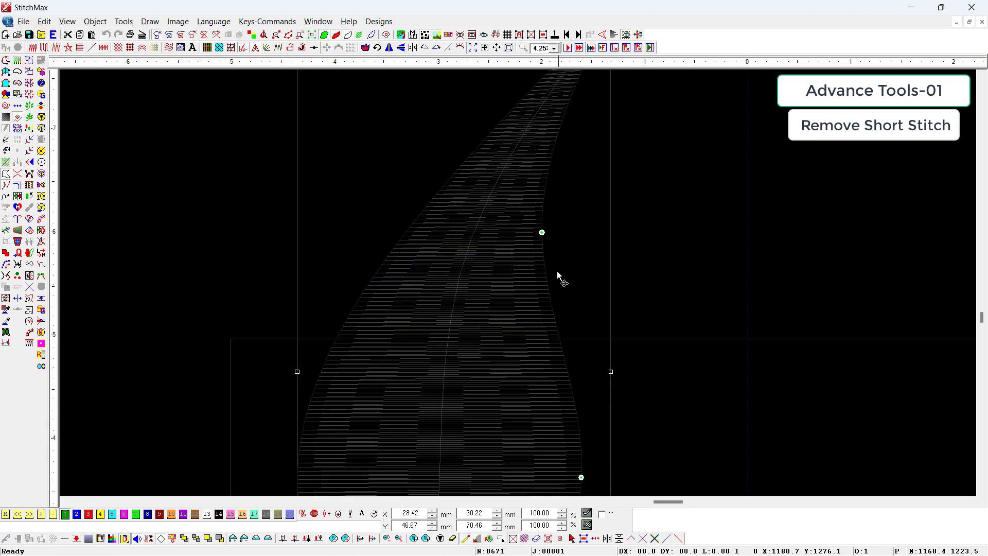
{"action": "left_click_drag", "start_coordinate": [542, 232], "coordinate": [517, 215]}
{"action": "key", "text": "minus"}
{"action": "key", "text": "minus"}
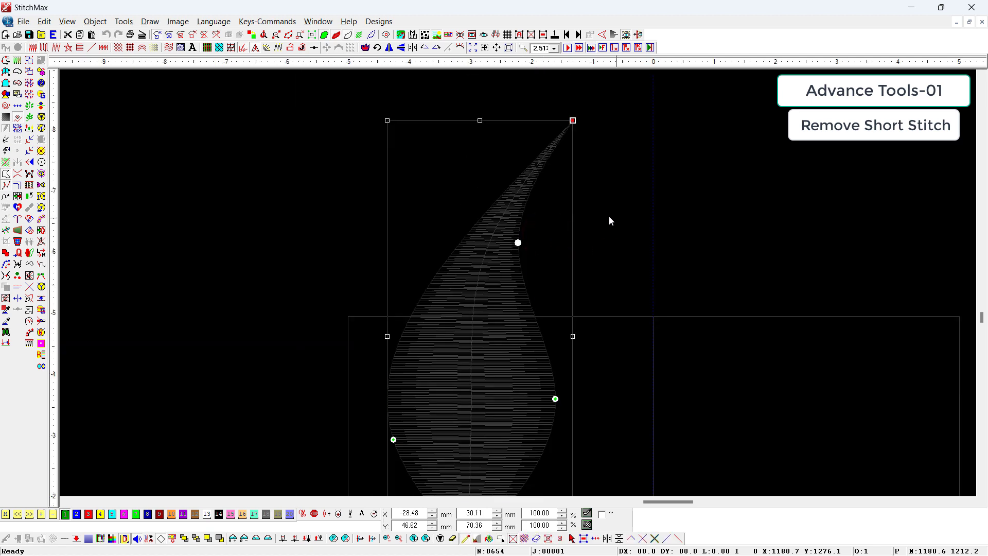
Step: Show the stitches at the leaf's tip up close and measure the length of the short ones
{"action": "key", "text": "z"}
{"action": "left_click_drag", "start_coordinate": [626, 101], "coordinate": [519, 213]}
{"action": "key", "text": "t"}
{"action": "left_click", "coordinate": [698, 234]}
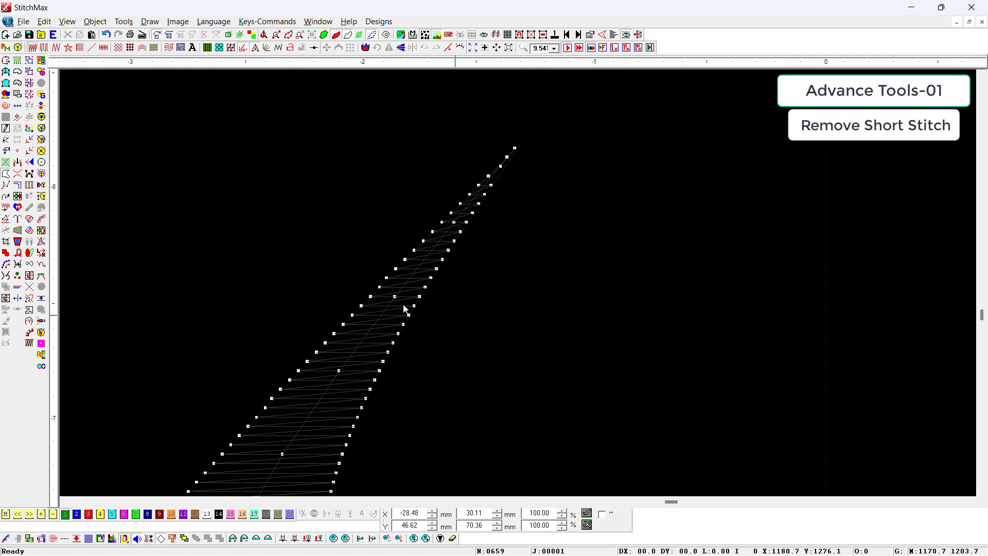
{"action": "left_click_drag", "start_coordinate": [416, 150], "coordinate": [516, 261]}
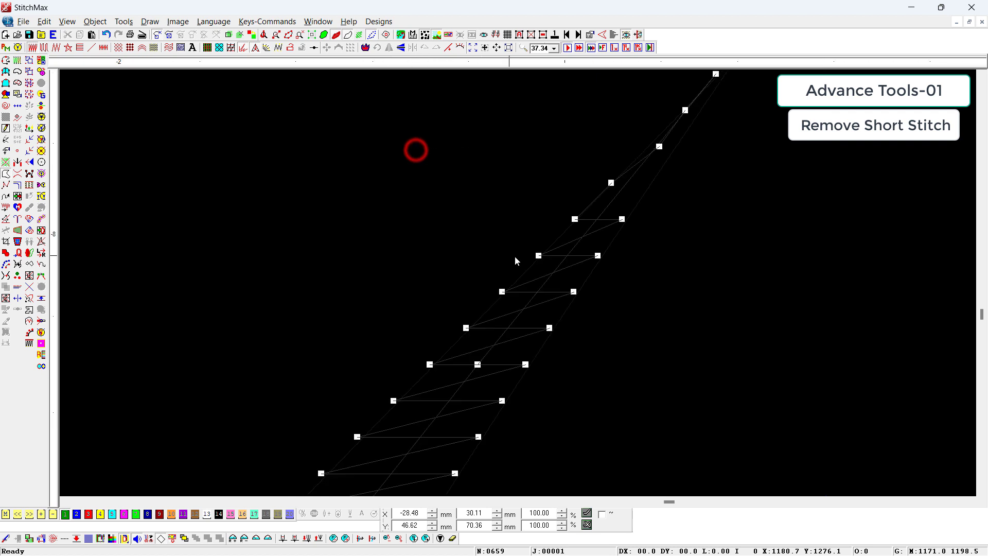
{"action": "left_click", "coordinate": [597, 255]}
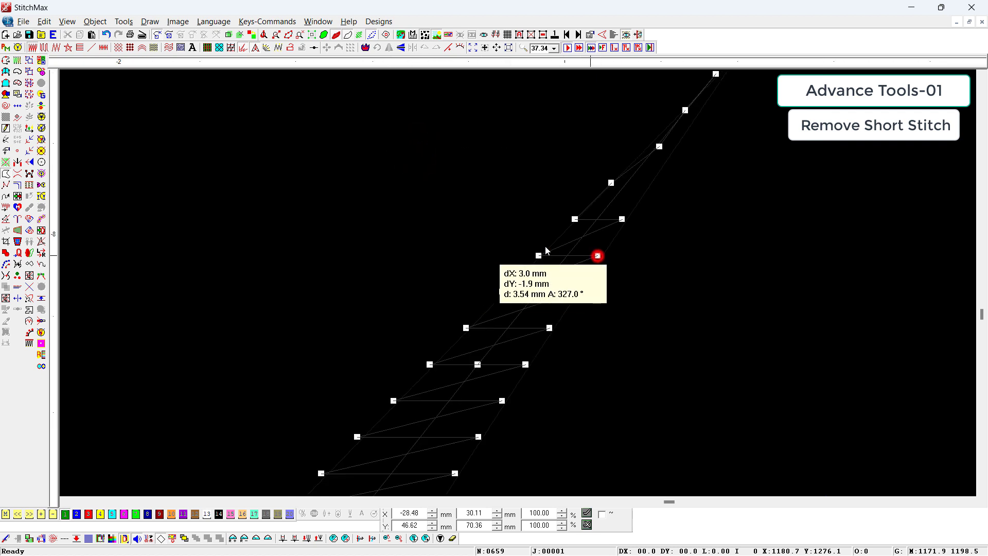
{"action": "left_click", "coordinate": [622, 219]}
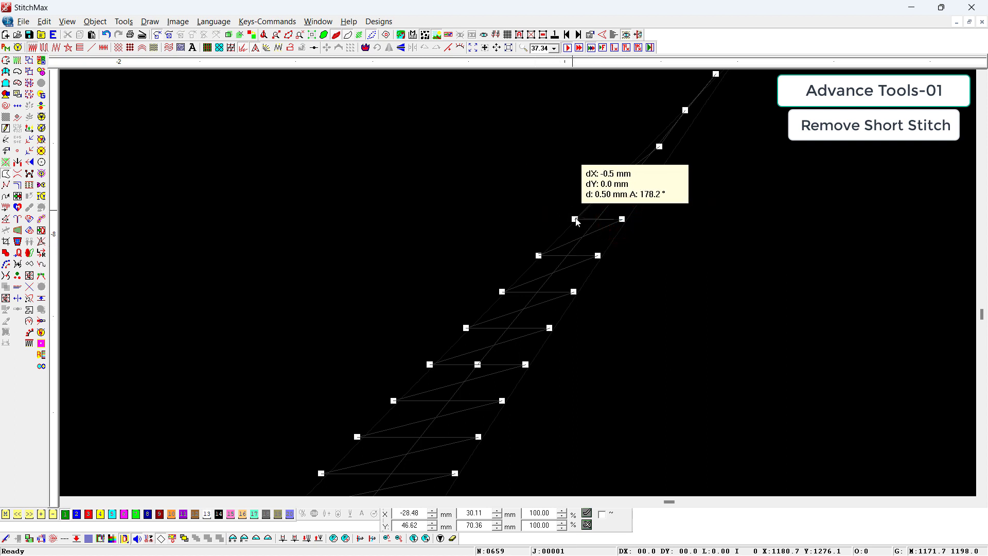
{"action": "left_click", "coordinate": [576, 220]}
{"action": "key", "text": "Escape"}
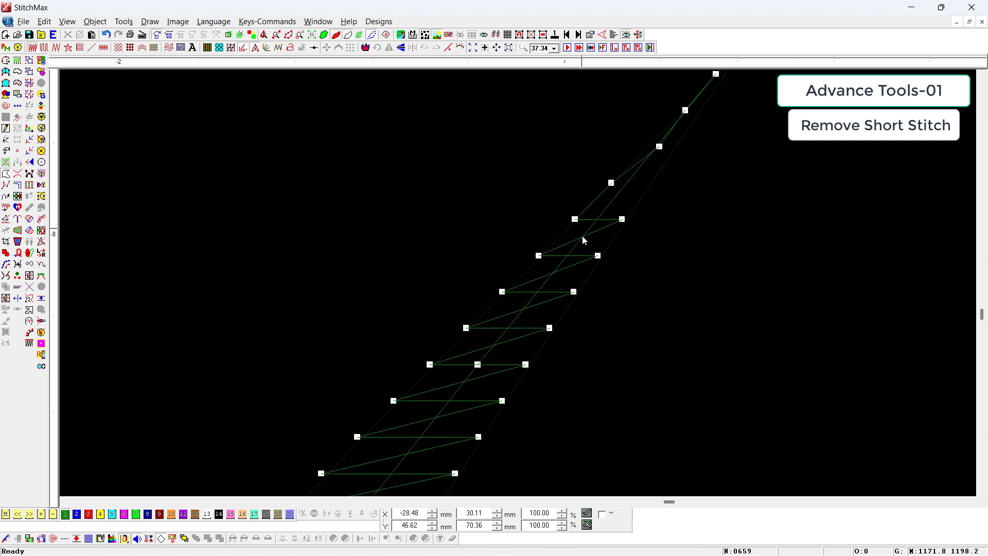
Step: Remove the stitches shorter than 0.90 mm from the leaf
{"action": "scroll", "coordinate": [582, 237], "scroll_direction": "down", "scroll_amount": 1}
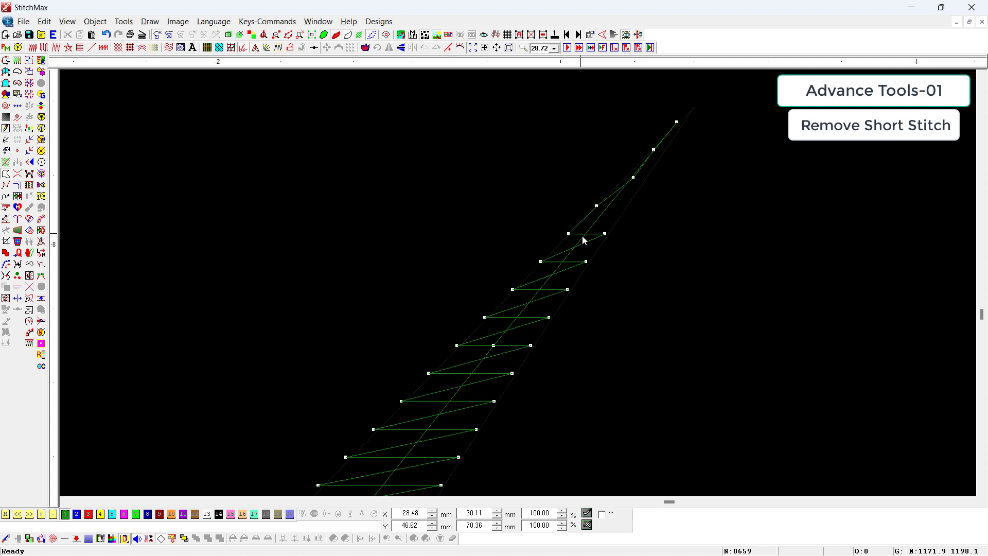
{"action": "scroll", "coordinate": [613, 206], "scroll_direction": "down", "scroll_amount": 4}
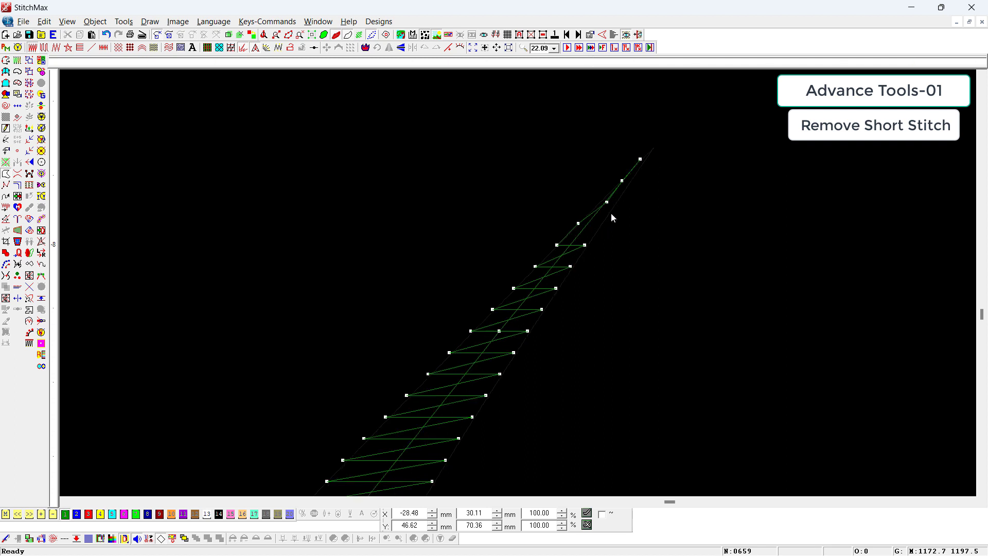
{"action": "left_click", "coordinate": [569, 254]}
{"action": "left_click", "coordinate": [687, 177]}
{"action": "left_click", "coordinate": [526, 299]}
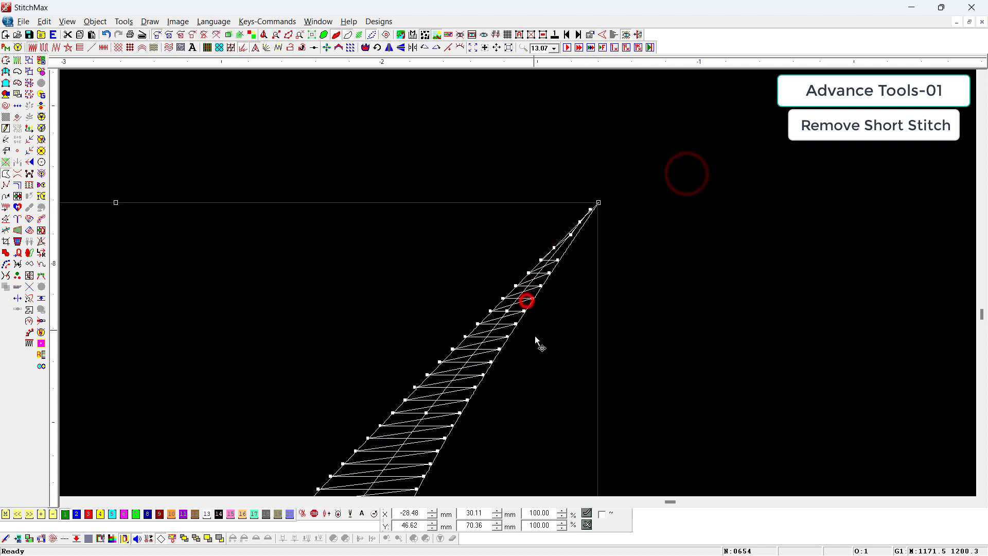
{"action": "scroll", "coordinate": [535, 336], "scroll_direction": "down", "scroll_amount": 2}
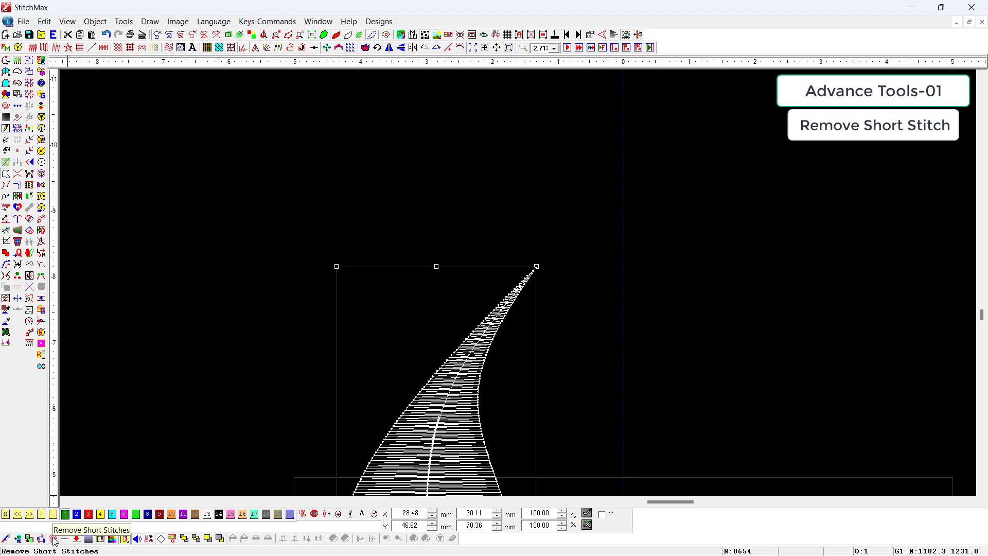
{"action": "left_click", "coordinate": [96, 524]}
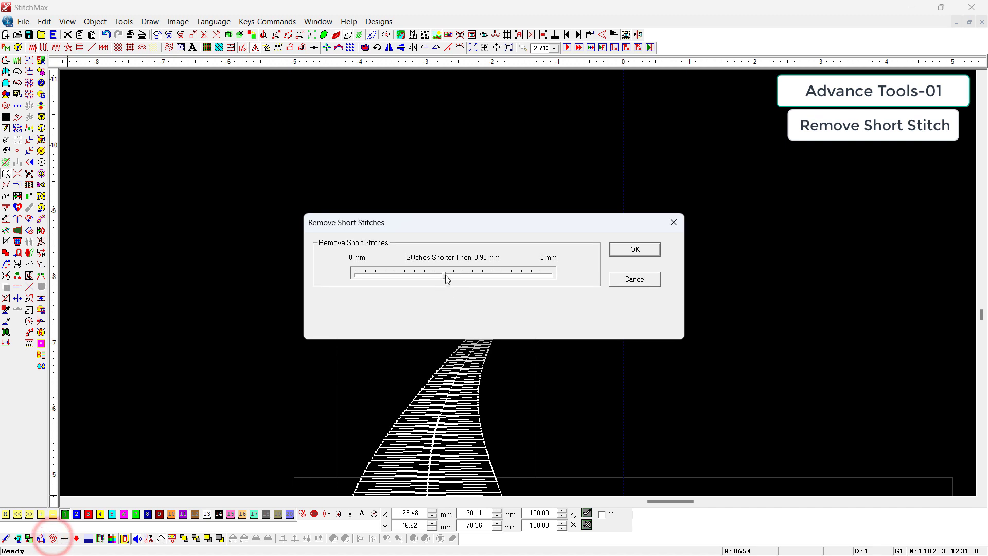
{"action": "left_click_drag", "start_coordinate": [445, 274], "coordinate": [395, 280]}
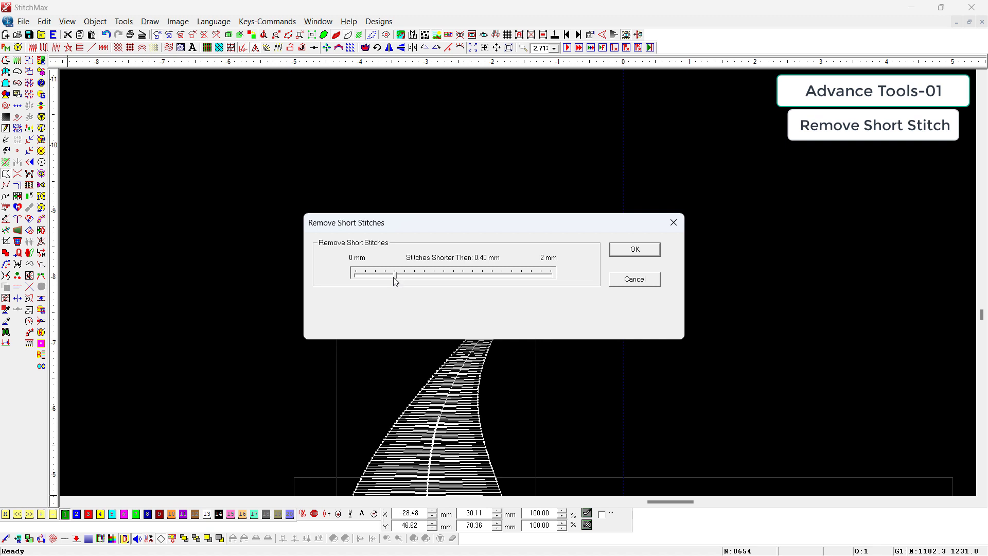
{"action": "left_click_drag", "start_coordinate": [395, 276], "coordinate": [446, 283]}
{"action": "left_click", "coordinate": [626, 249]}
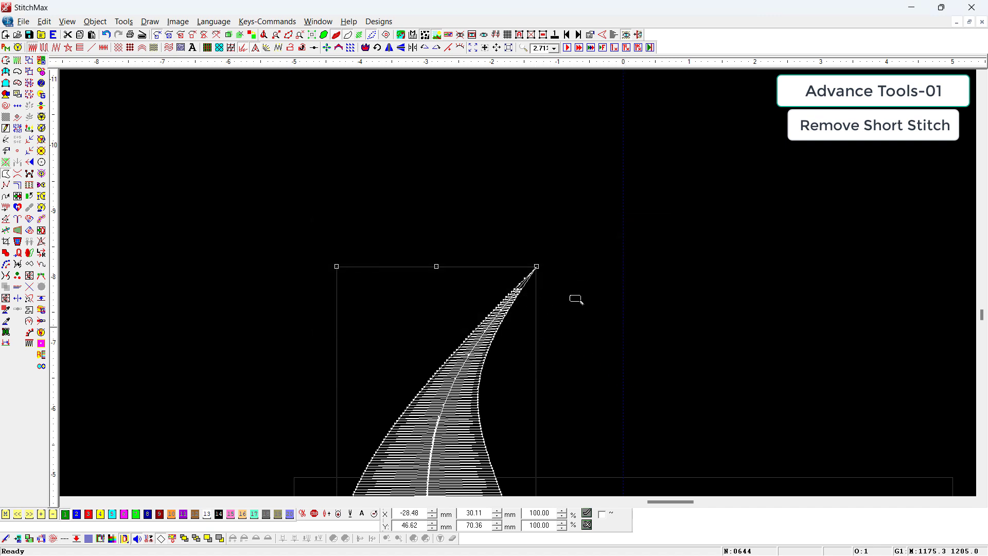
Step: Compare the leaf's tip up close with and without its short stitches by undoing and redoing the short-stitch removal
{"action": "left_click", "coordinate": [580, 255]}
{"action": "left_click", "coordinate": [580, 258]}
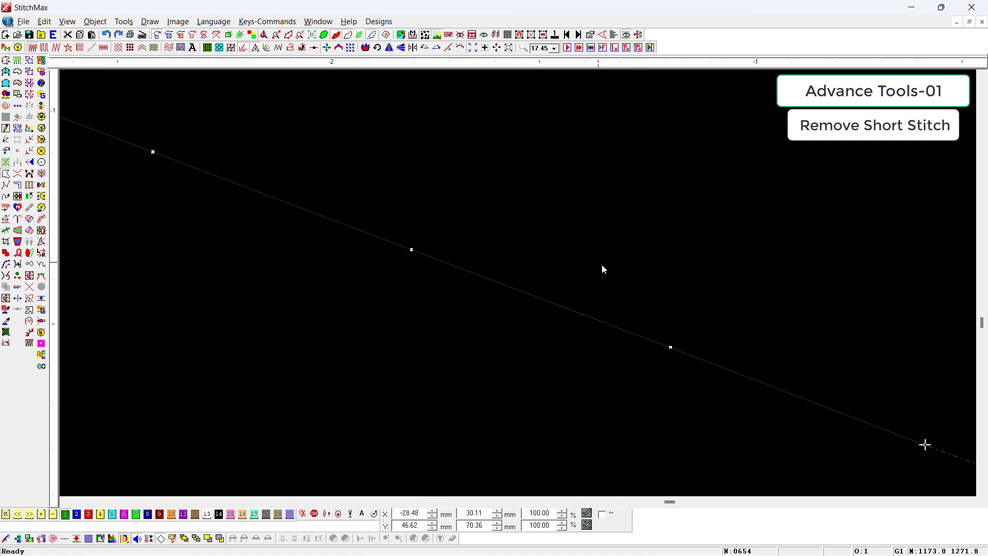
{"action": "key", "text": "0"}
{"action": "scroll", "coordinate": [625, 230], "scroll_direction": "up", "scroll_amount": 1}
{"action": "key", "text": "z"}
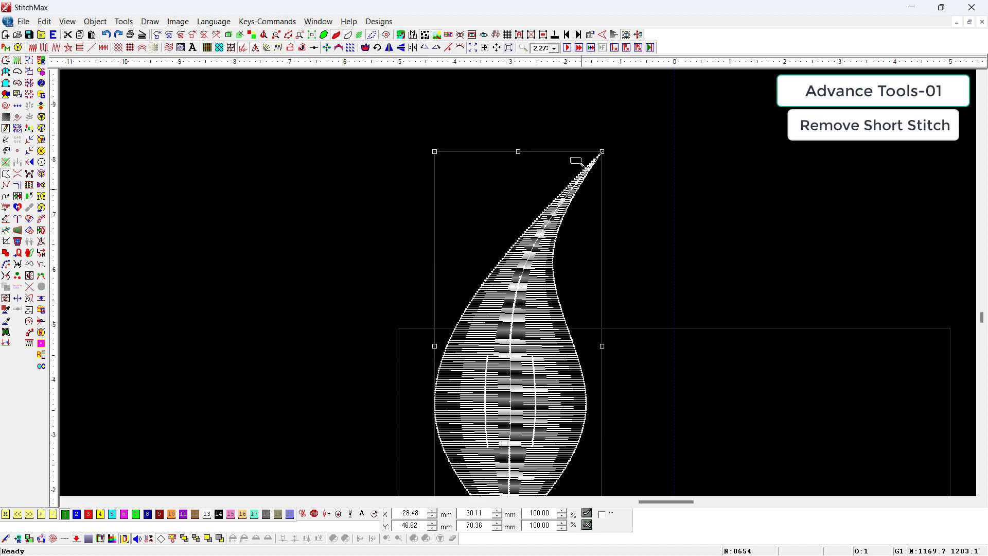
{"action": "left_click_drag", "start_coordinate": [572, 150], "coordinate": [626, 236]}
{"action": "scroll", "coordinate": [622, 219], "scroll_direction": "up", "scroll_amount": 2}
{"action": "key", "text": "ctrl+y"}
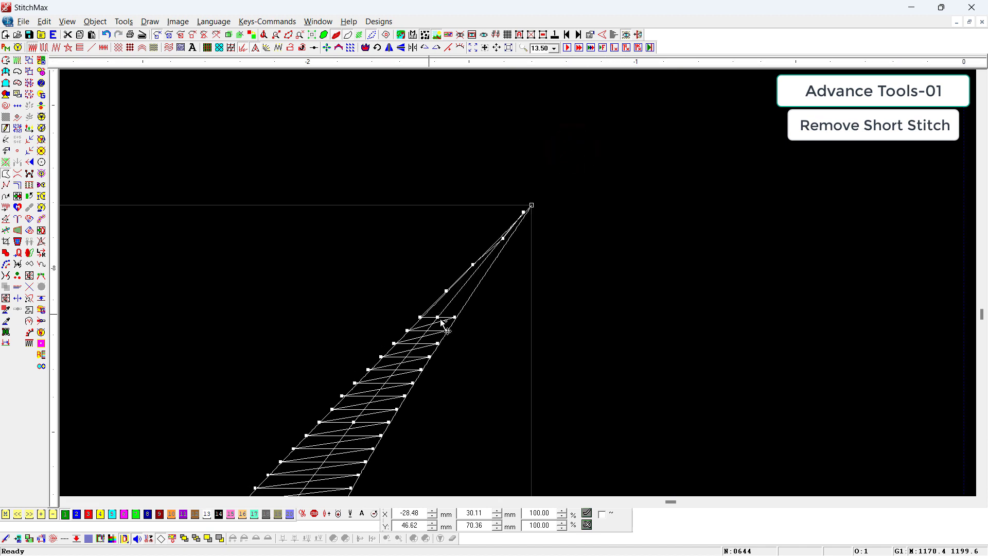
{"action": "key", "text": "ctrl+z"}
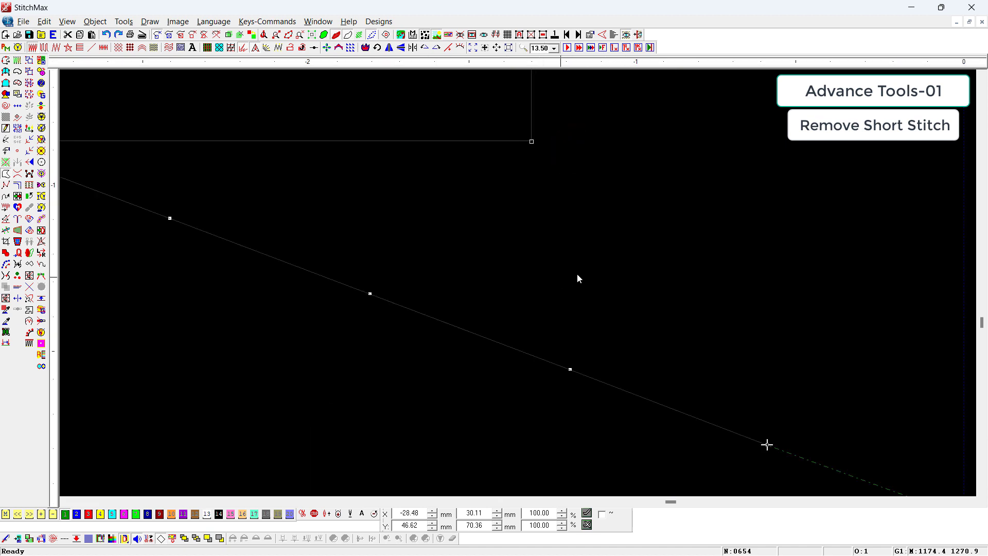
Step: Clear the leaf from the design and draw a straight horizontal run line about 30 mm long near the origin
{"action": "key", "text": "minus"}
{"action": "key", "text": "minus"}
{"action": "key", "text": "F6"}
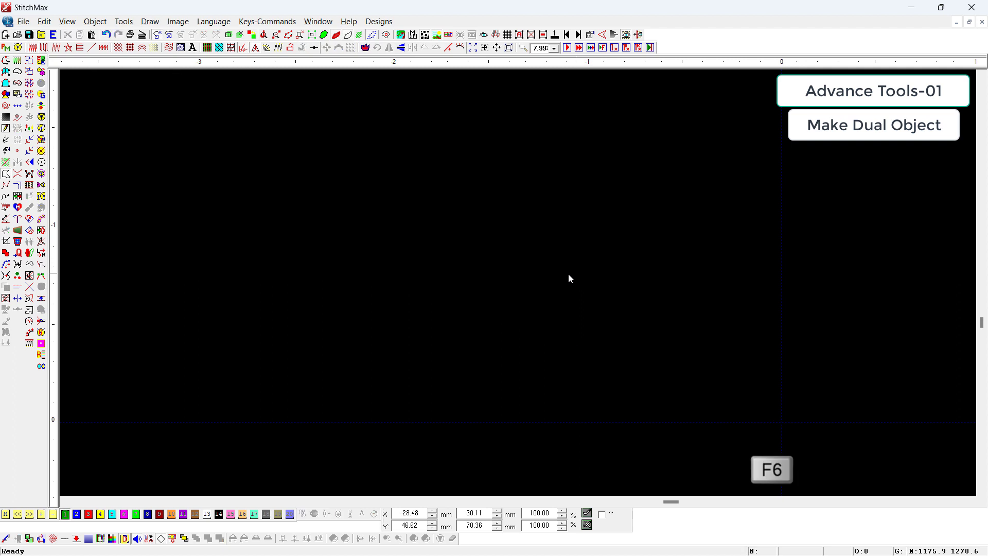
{"action": "key", "text": "minus"}
{"action": "key", "text": "minus"}
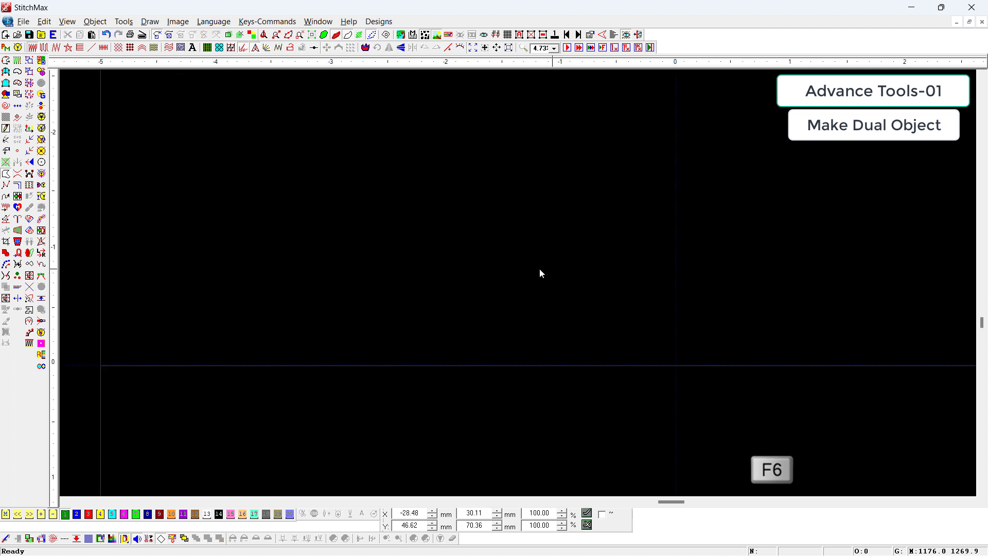
{"action": "left_click", "coordinate": [613, 308]}
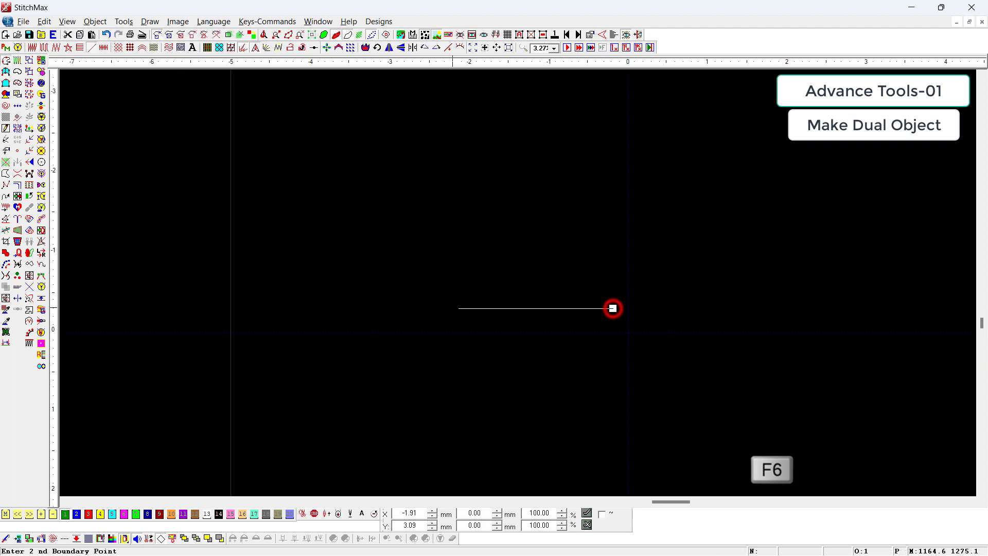
{"action": "left_click", "coordinate": [375, 304]}
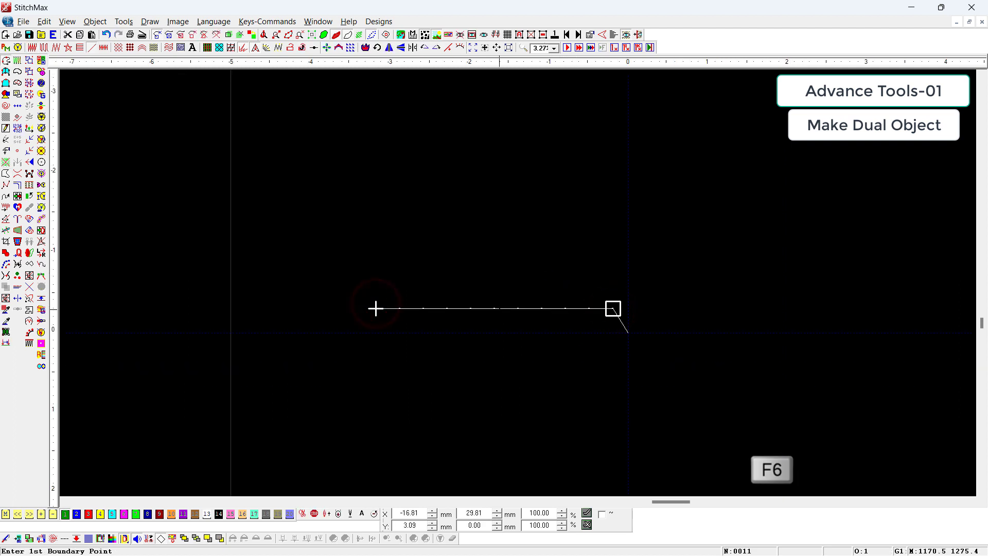
Step: Copy the line about 3.4 mm upward and copy that pair higher up, making four parallel lines spanning about 17 mm
{"action": "left_click", "coordinate": [499, 309]}
{"action": "left_click_drag", "start_coordinate": [498, 281], "coordinate": [498, 281]}
{"action": "left_click_drag", "start_coordinate": [633, 211], "coordinate": [358, 359]}
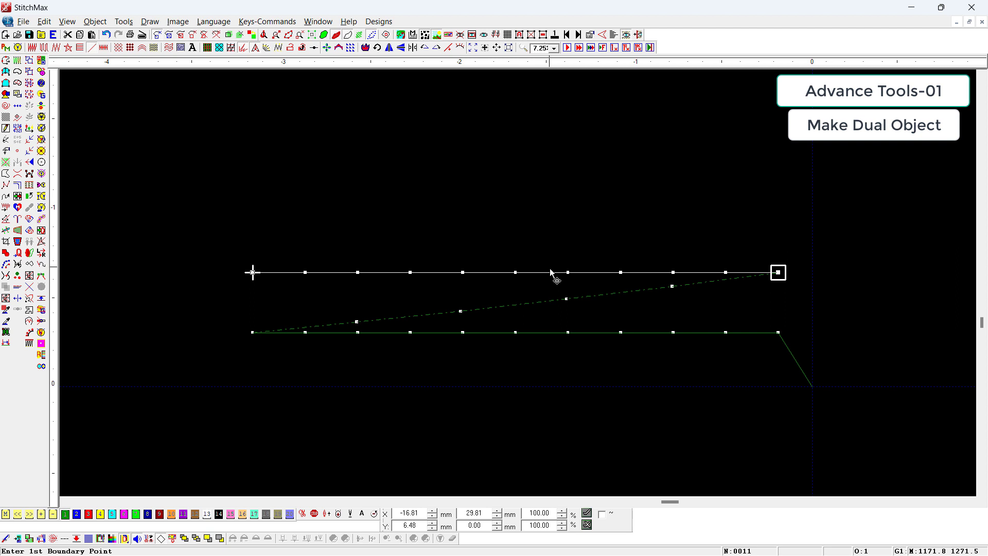
{"action": "left_click", "coordinate": [478, 329], "text": "ctrl"}
{"action": "left_click_drag", "start_coordinate": [497, 312], "coordinate": [532, 81]}
{"action": "left_click", "coordinate": [832, 240]}
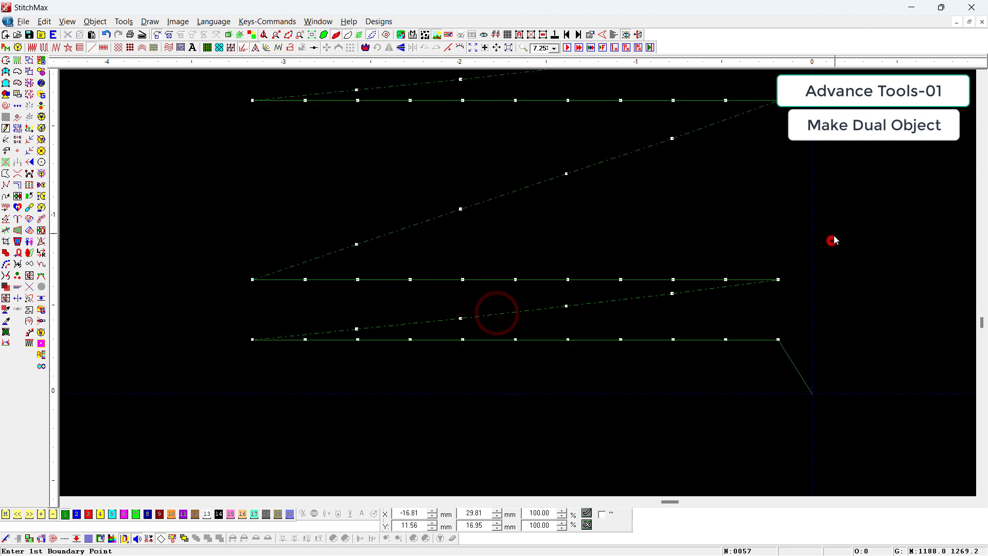
Step: Select the two lower lines and find the Set Start End Point Respectively command
{"action": "left_click_drag", "start_coordinate": [834, 240], "coordinate": [194, 390]}
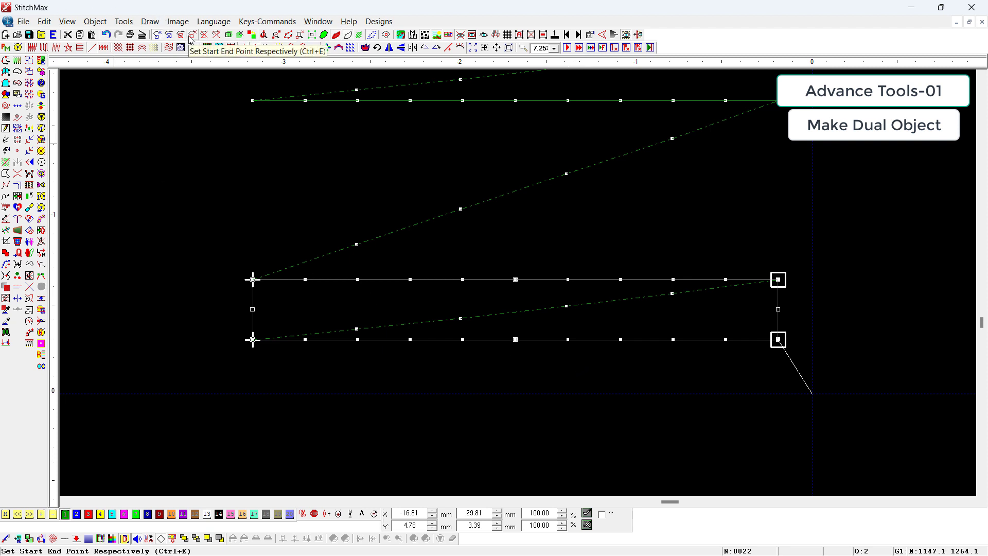
{"action": "key", "text": "ctrl+e"}
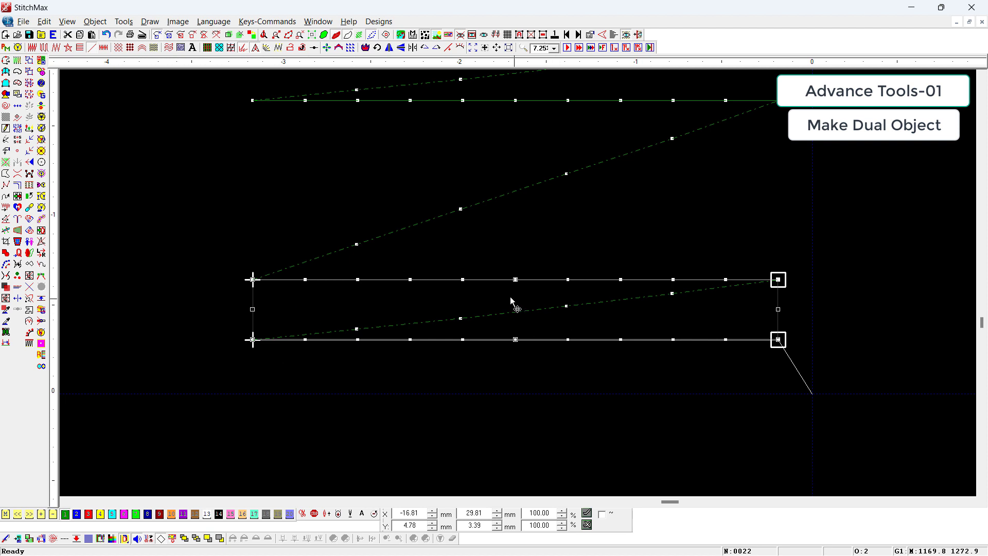
{"action": "scroll", "coordinate": [628, 133], "scroll_direction": "up", "scroll_amount": 2}
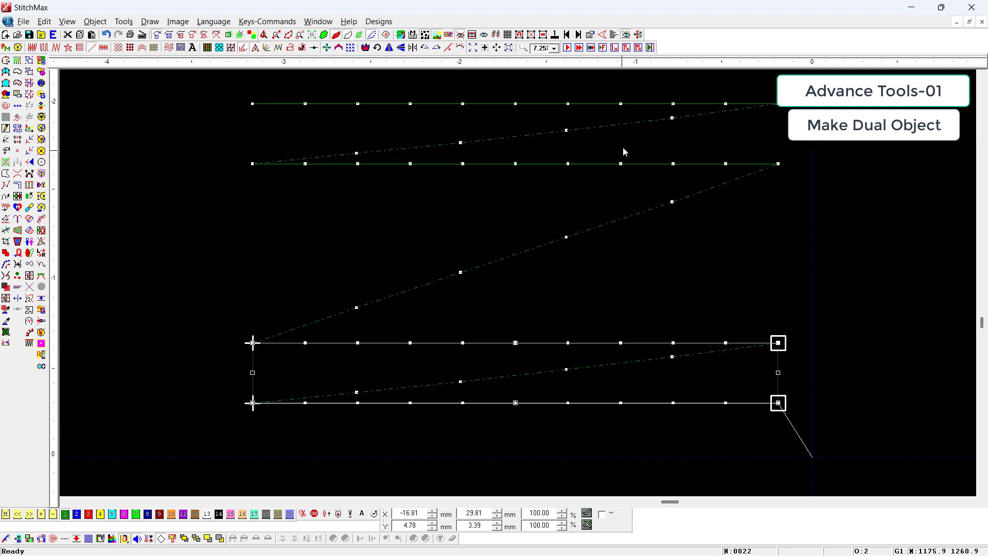
Step: Set the topmost line's start point at its right end and its end point at its left end
{"action": "left_click", "coordinate": [628, 117]}
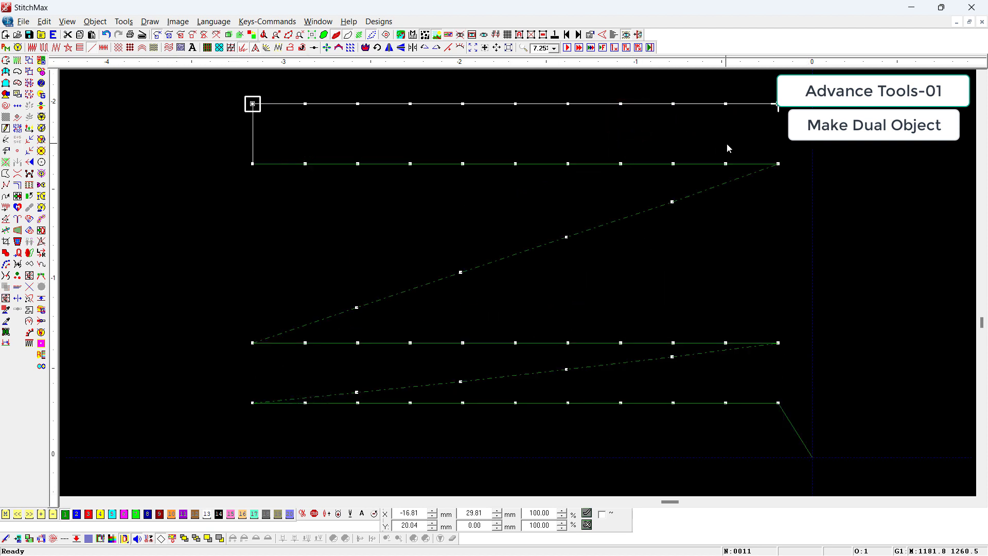
{"action": "key", "text": "d"}
{"action": "left_click", "coordinate": [778, 104]}
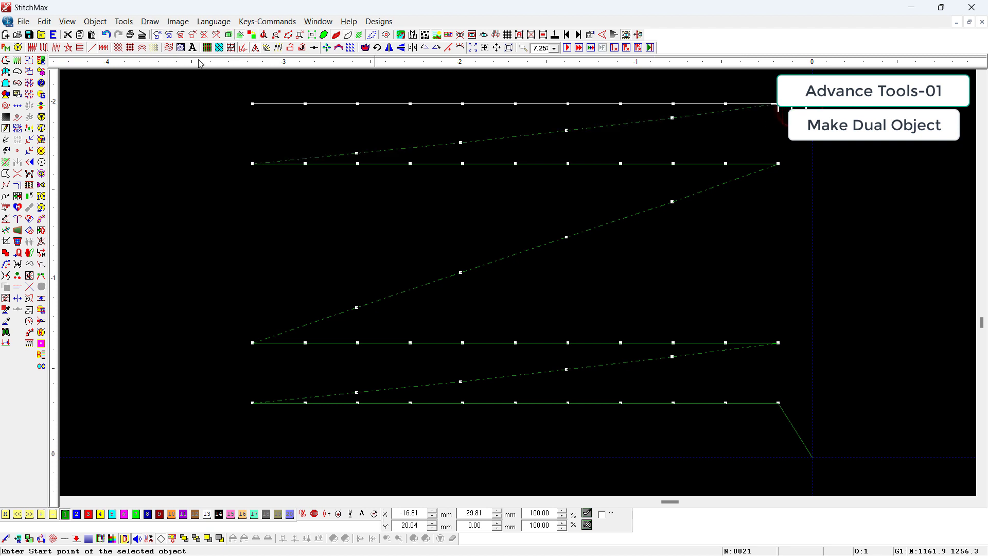
{"action": "left_click", "coordinate": [241, 103]}
{"action": "key", "text": "minus"}
{"action": "key", "text": "minus"}
{"action": "left_click", "coordinate": [761, 277]}
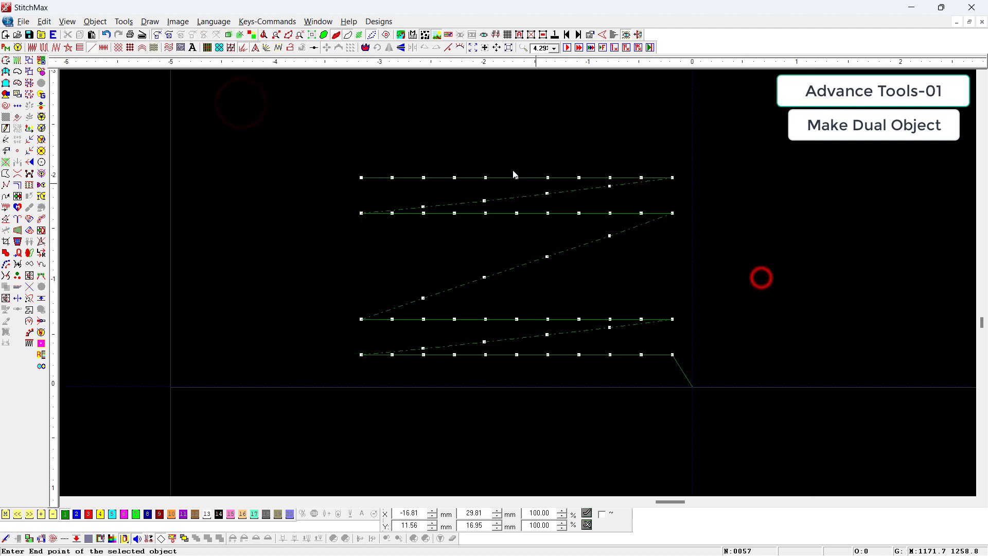
Step: Apply Set Start End Point Respectively to the two upper lines
{"action": "key", "text": "ctrl+e"}
{"action": "left_click", "coordinate": [521, 169]}
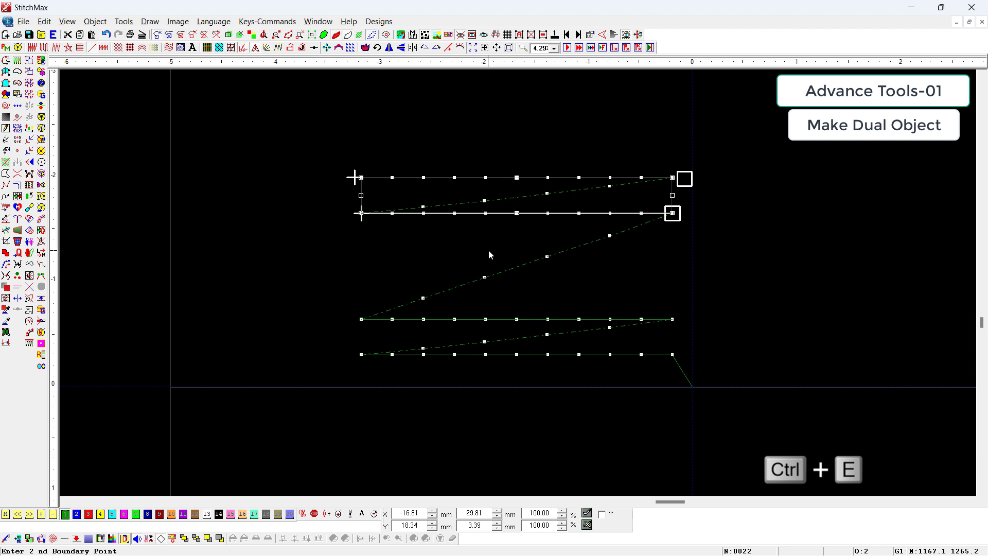
{"action": "key", "text": "ctrl+e"}
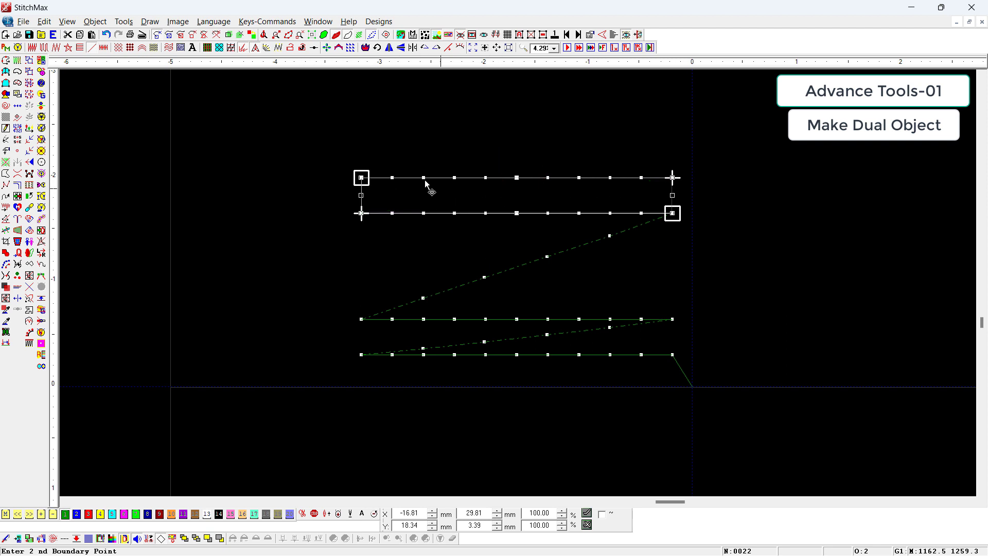
Step: Combine the two lower lines into one dual object
{"action": "left_click_drag", "start_coordinate": [753, 280], "coordinate": [249, 412]}
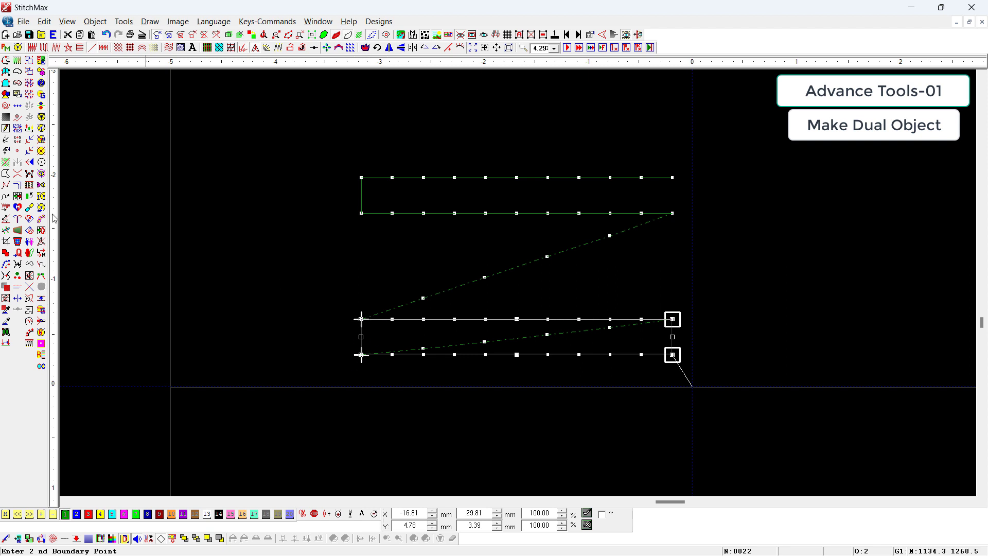
{"action": "key", "text": "ctrl+w"}
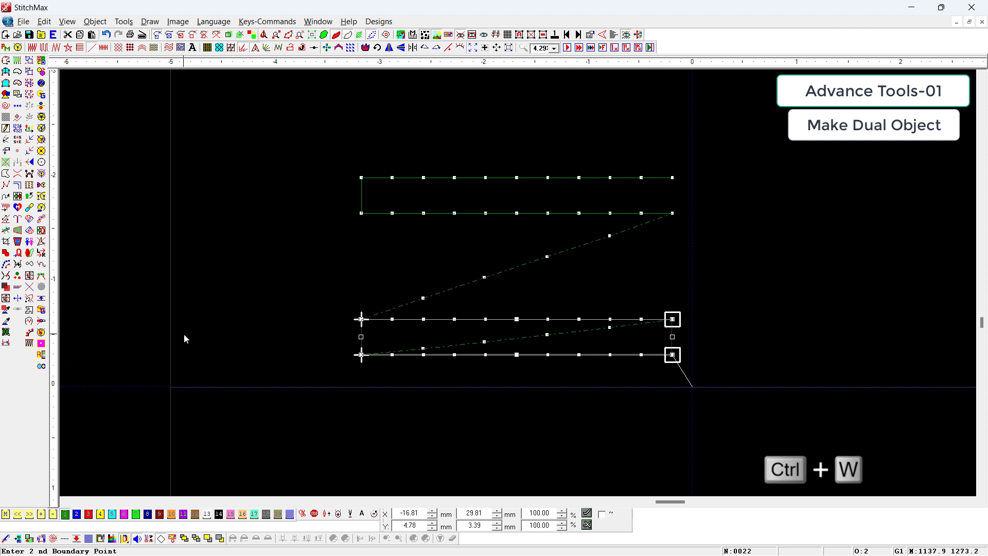
{"action": "left_click", "coordinate": [770, 367]}
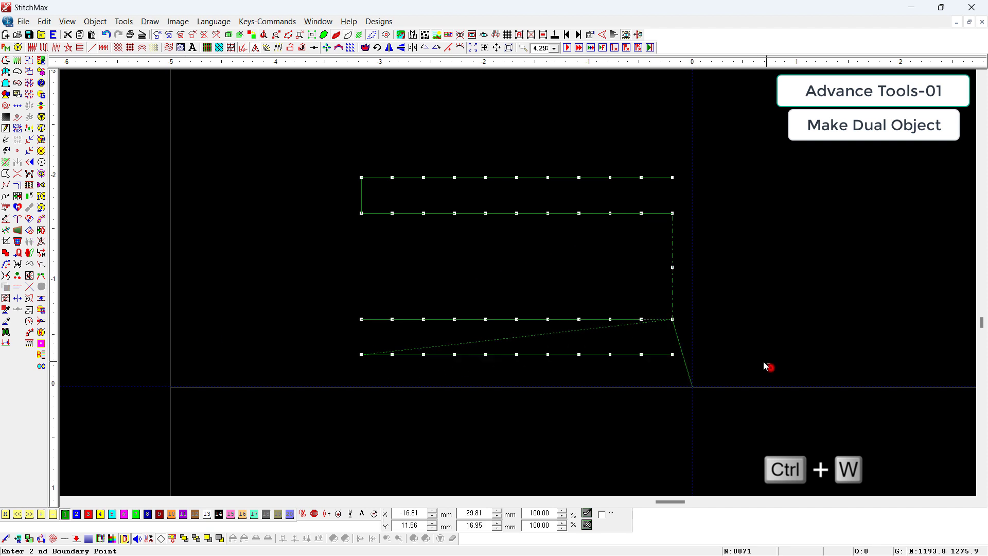
Step: Uncross the two sides of the lower dual object and fill it with satin stitches
{"action": "left_click", "coordinate": [564, 325]}
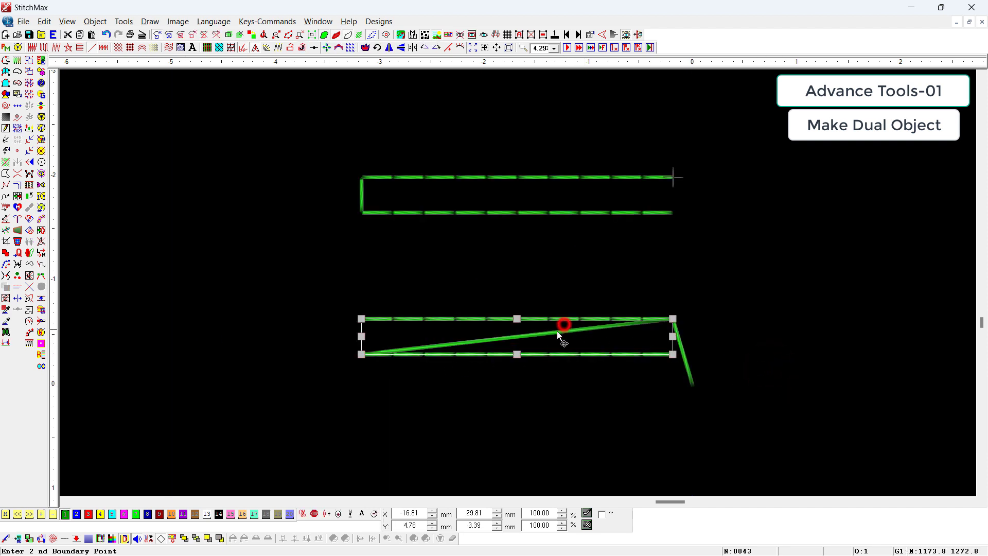
{"action": "left_click", "coordinate": [6, 333]}
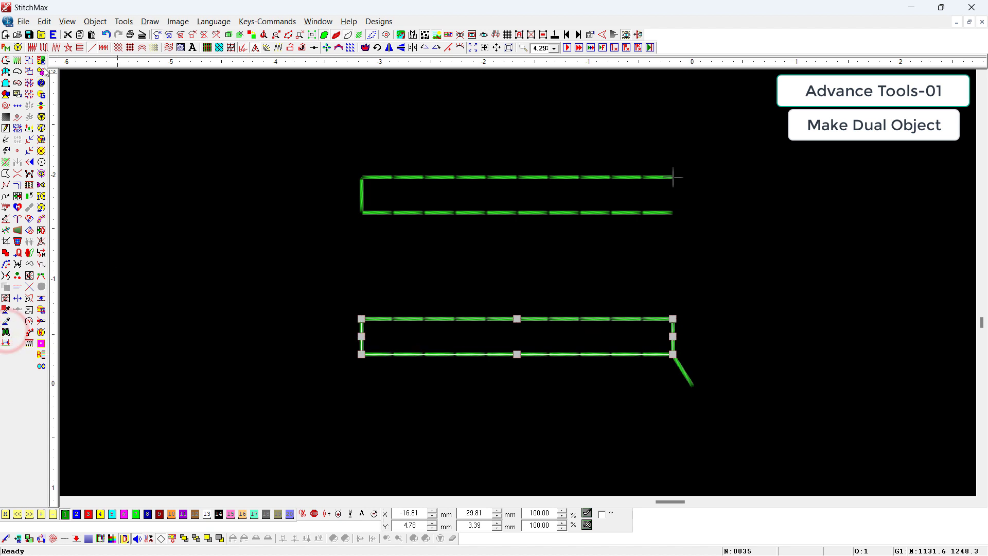
{"action": "left_click", "coordinate": [32, 47]}
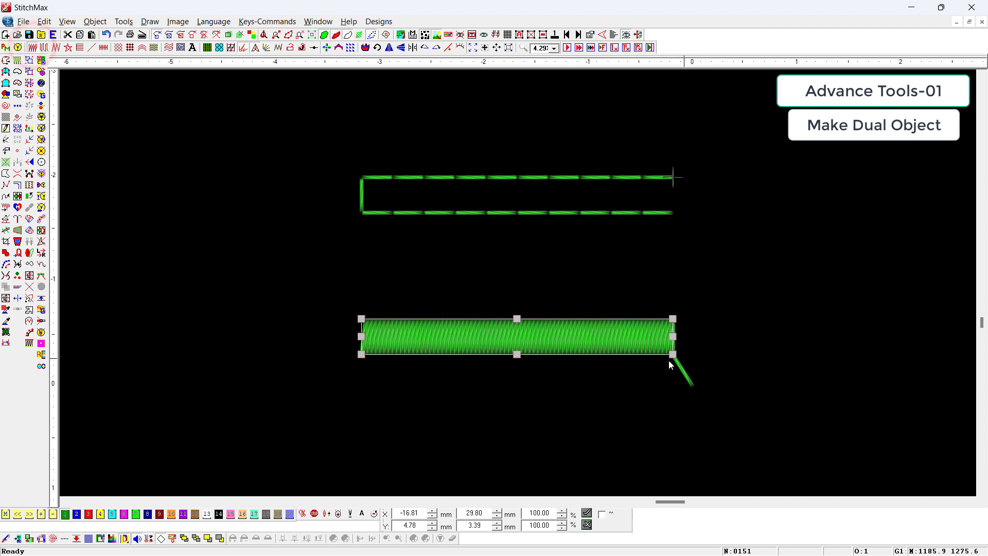
Step: Slant both ends of the satin bar by moving its lower-right and upper-left corner points inward about 2.5 mm each
{"action": "key", "text": "p"}
{"action": "left_click_drag", "start_coordinate": [672, 355], "coordinate": [645, 353]}
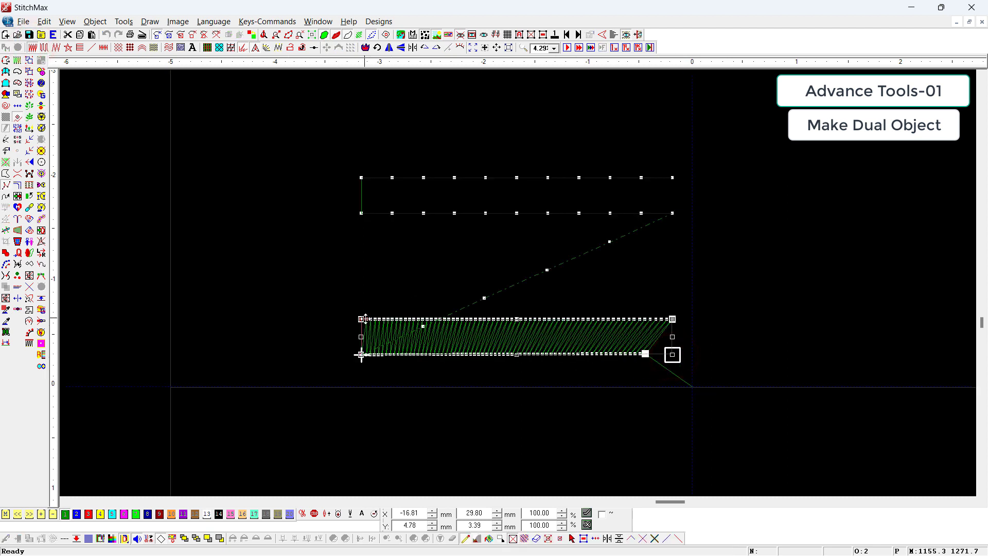
{"action": "left_click_drag", "start_coordinate": [364, 319], "coordinate": [391, 319]}
{"action": "scroll", "coordinate": [401, 333], "scroll_direction": "down", "scroll_amount": 2}
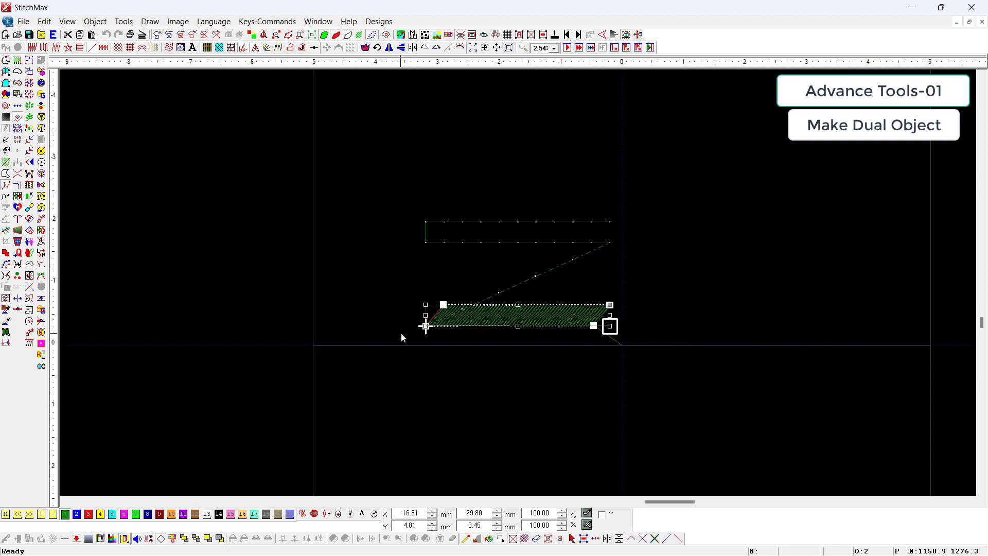
{"action": "left_click", "coordinate": [840, 294]}
Step: Draw a circle about 24 mm in diameter right of the lines and add a concentric inner circle about 13 mm across
{"action": "scroll", "coordinate": [823, 292], "scroll_direction": "down", "scroll_amount": 1}
{"action": "left_click", "coordinate": [694, 286]}
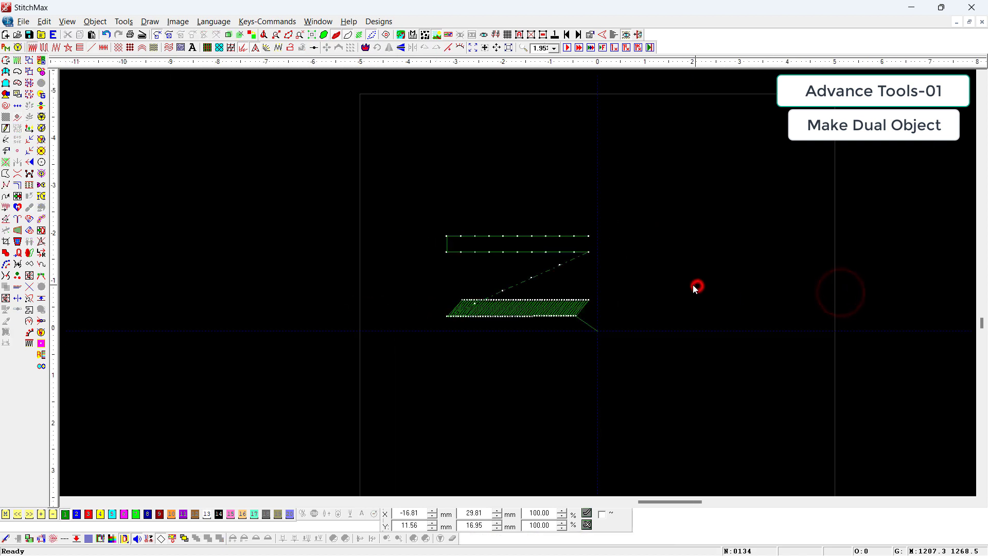
{"action": "left_click", "coordinate": [693, 242]}
{"action": "left_click", "coordinate": [710, 296]}
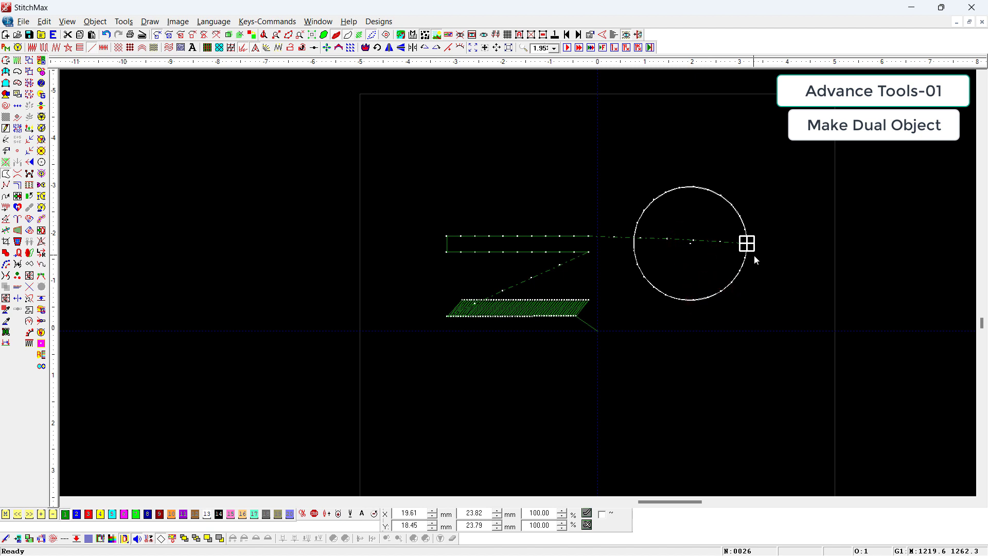
{"action": "left_click_drag", "start_coordinate": [745, 187], "coordinate": [633, 298]}
{"action": "left_click", "coordinate": [796, 289]}
Step: Step through the outer circle's stitches from its start point to examine their direction
{"action": "key", "text": "z"}
{"action": "left_click", "coordinate": [754, 273]}
{"action": "scroll", "coordinate": [752, 278], "scroll_direction": "down", "scroll_amount": 2}
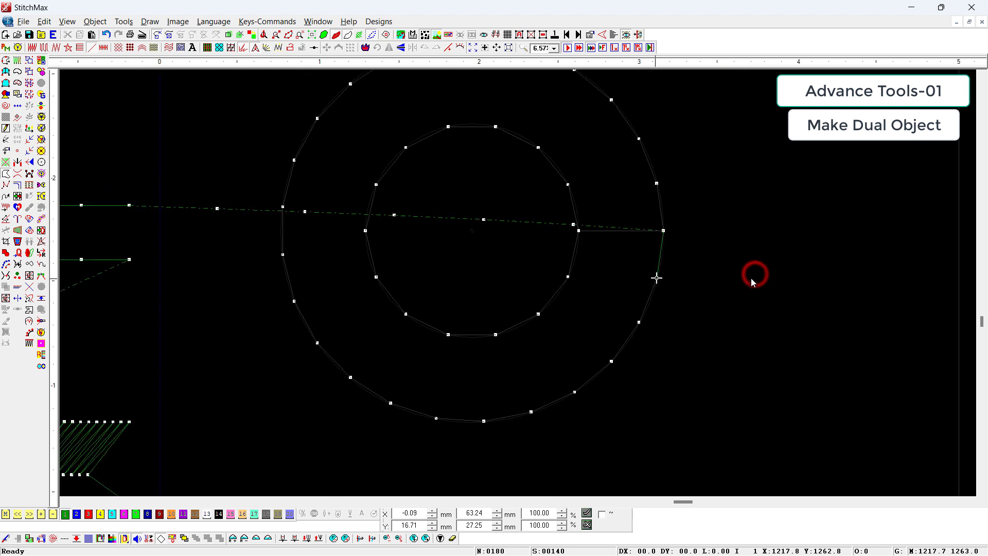
{"action": "key", "text": "Right"}
{"action": "key", "text": "Right"}
{"action": "key", "text": "Right"}
{"action": "key", "text": "Right"}
{"action": "key", "text": "Right"}
{"action": "key", "text": "Right"}
{"action": "key", "text": "Right"}
{"action": "key", "text": "Right"}
{"action": "key", "text": "Right"}
{"action": "key", "text": "Right"}
Step: Step backward through the inner circle's stitches to examine which way they run
{"action": "left_click", "coordinate": [558, 288]}
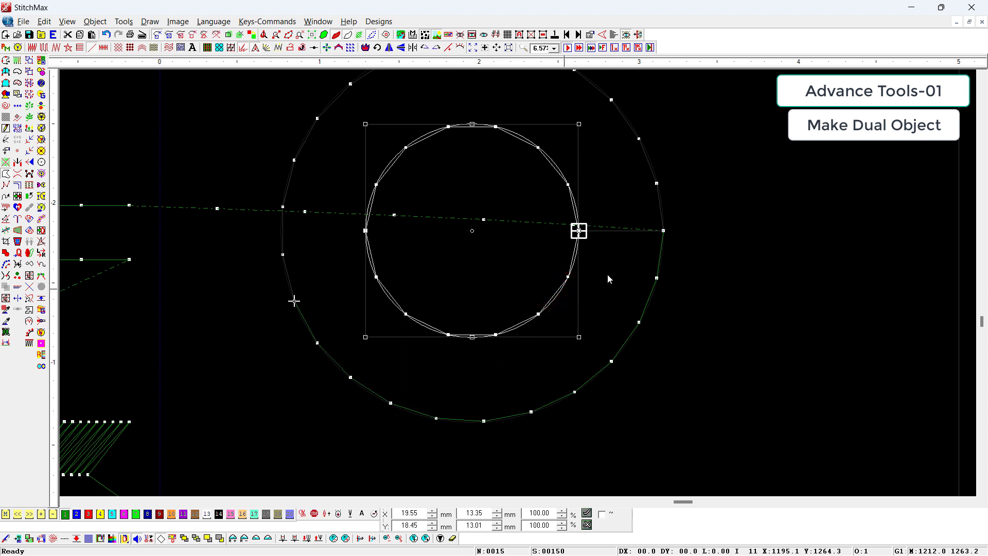
{"action": "left_click", "coordinate": [928, 258]}
{"action": "left_click", "coordinate": [571, 275]}
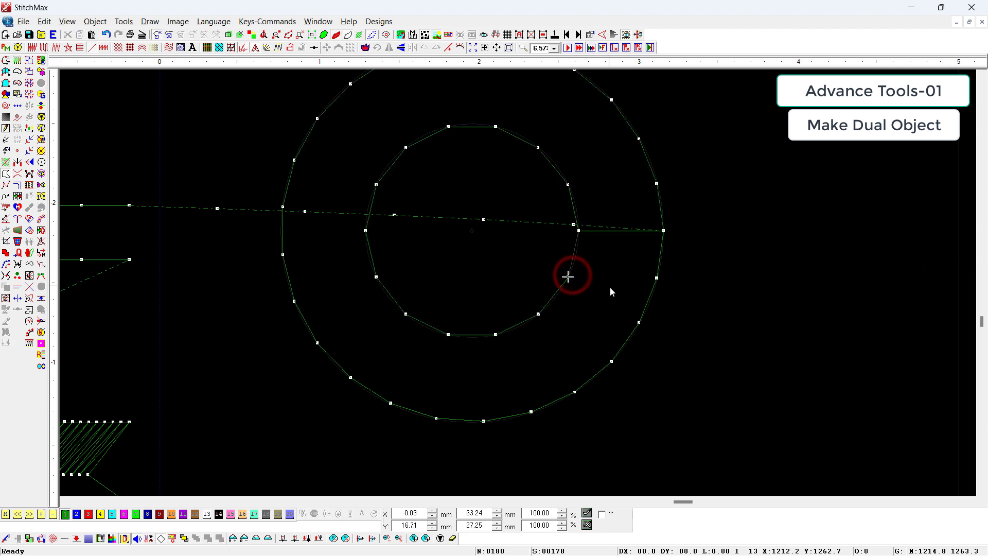
{"action": "key", "text": "Left"}
{"action": "key", "text": "Left"}
{"action": "key", "text": "Left"}
{"action": "key", "text": "Left"}
{"action": "key", "text": "Left"}
{"action": "key", "text": "Left"}
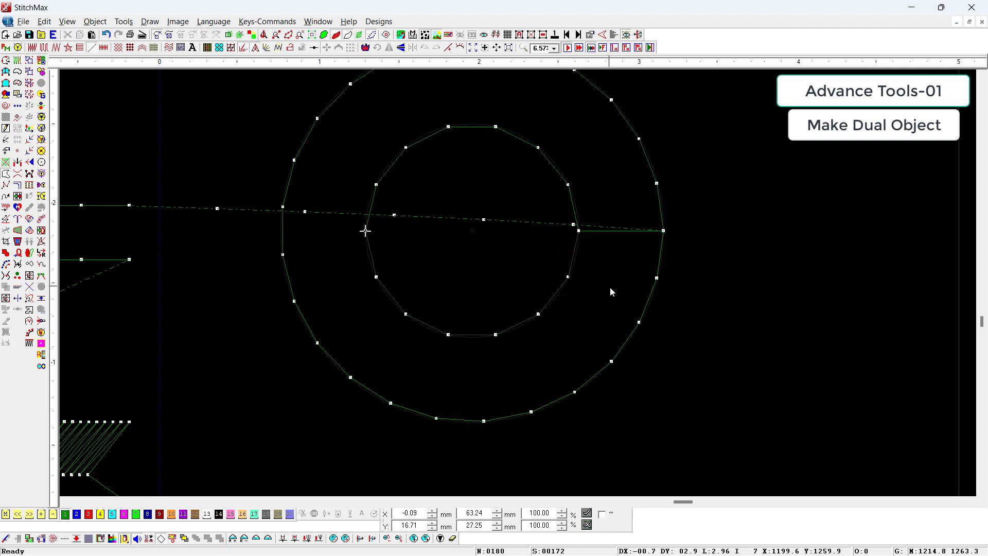
Step: Reverse the stitching direction of the inner circle
{"action": "left_click", "coordinate": [520, 136]}
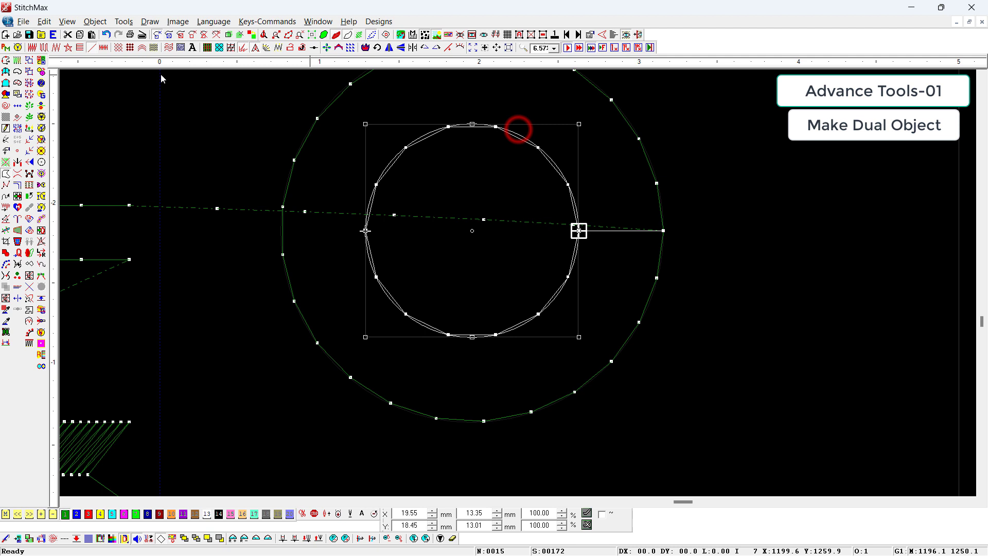
{"action": "left_click", "coordinate": [17, 129]}
{"action": "left_click", "coordinate": [795, 281]}
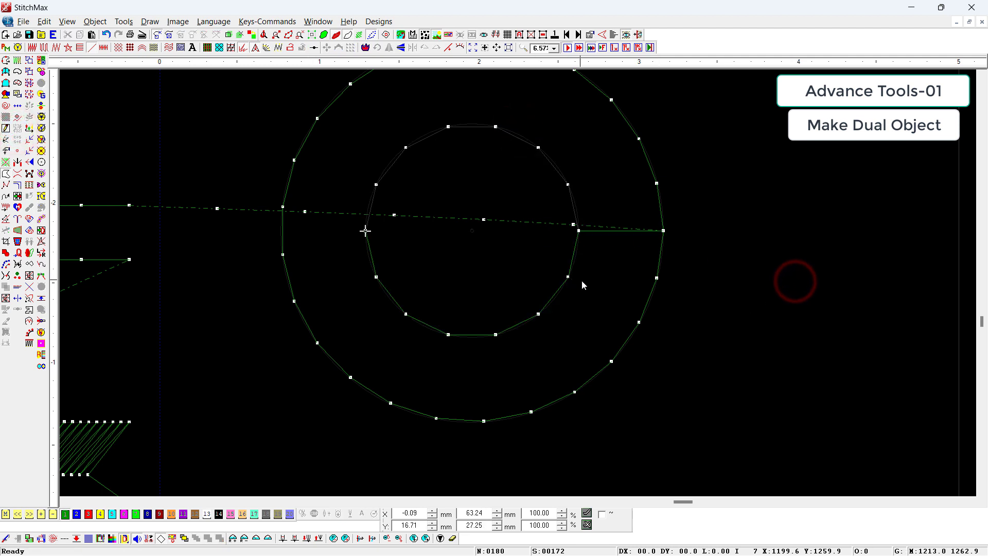
Step: Step back and forth through the reversed inner circle's stitches to check their direction against the outer circle
{"action": "key", "text": "Left"}
{"action": "key", "text": "Left"}
{"action": "key", "text": "Right"}
{"action": "key", "text": "Right"}
{"action": "key", "text": "Right"}
{"action": "key", "text": "Right"}
{"action": "key", "text": "Right"}
{"action": "key", "text": "Right"}
{"action": "key", "text": "Right"}
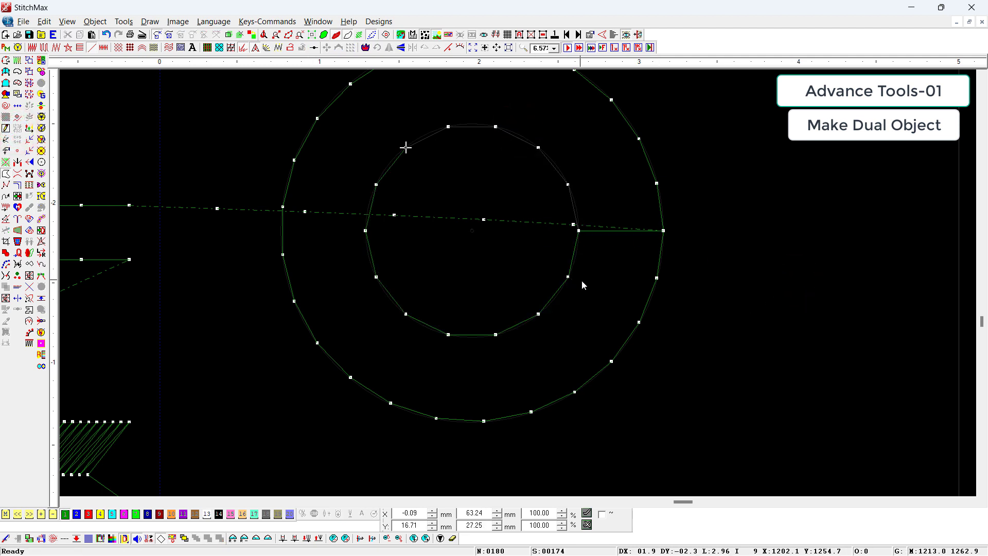
Step: Join the two concentric circles into one object and apply Make Dual Object to it
{"action": "key", "text": "Right"}
{"action": "key", "text": "Right"}
{"action": "scroll", "coordinate": [581, 279], "scroll_direction": "down", "scroll_amount": 3}
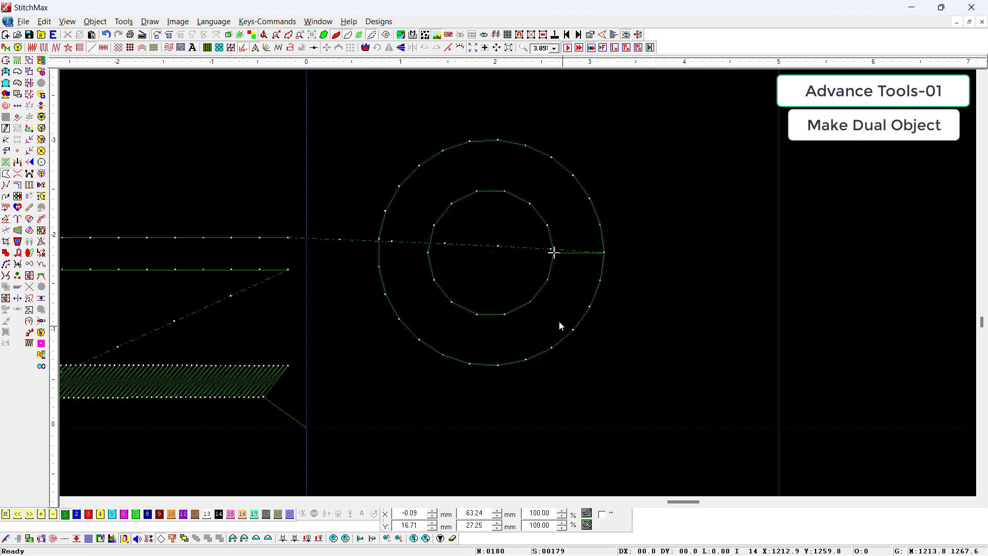
{"action": "key", "text": "ctrl+w"}
{"action": "scroll", "coordinate": [594, 396], "scroll_direction": "down", "scroll_amount": 2}
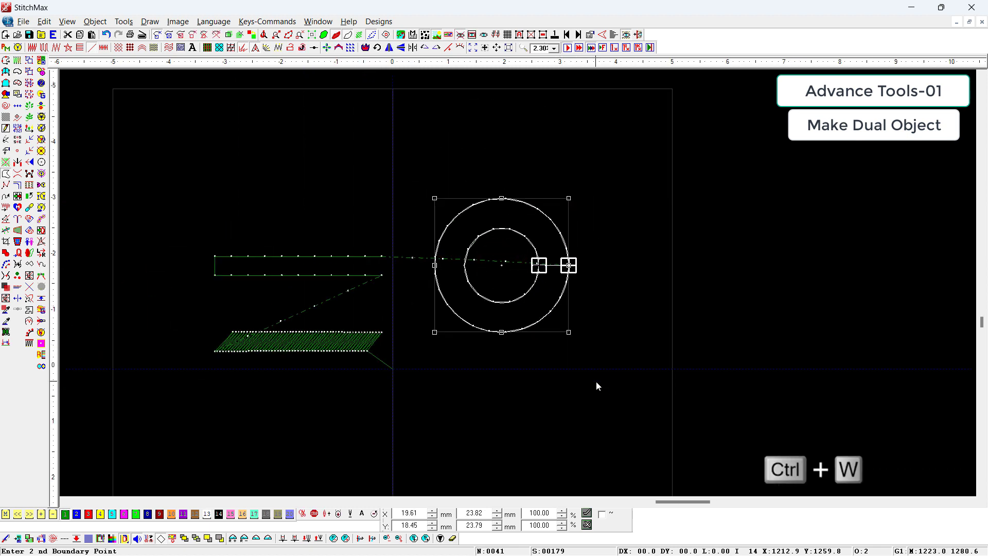
{"action": "key", "text": "ctrl+w"}
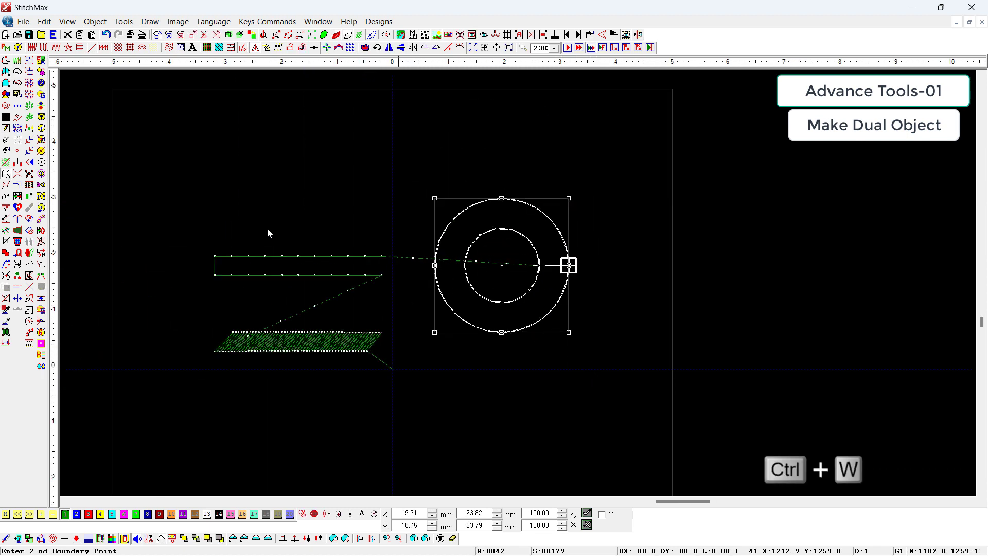
{"action": "left_click", "coordinate": [6, 332]}
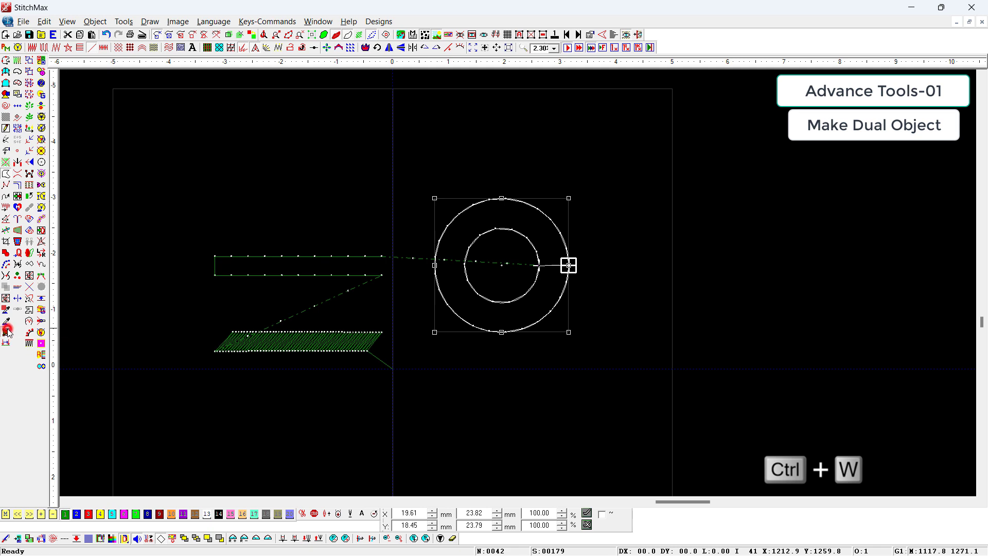
Step: Fill the circular dual object with radial satin stitches running between its inner and outer circles, and inspect the ring
{"action": "left_click", "coordinate": [44, 47]}
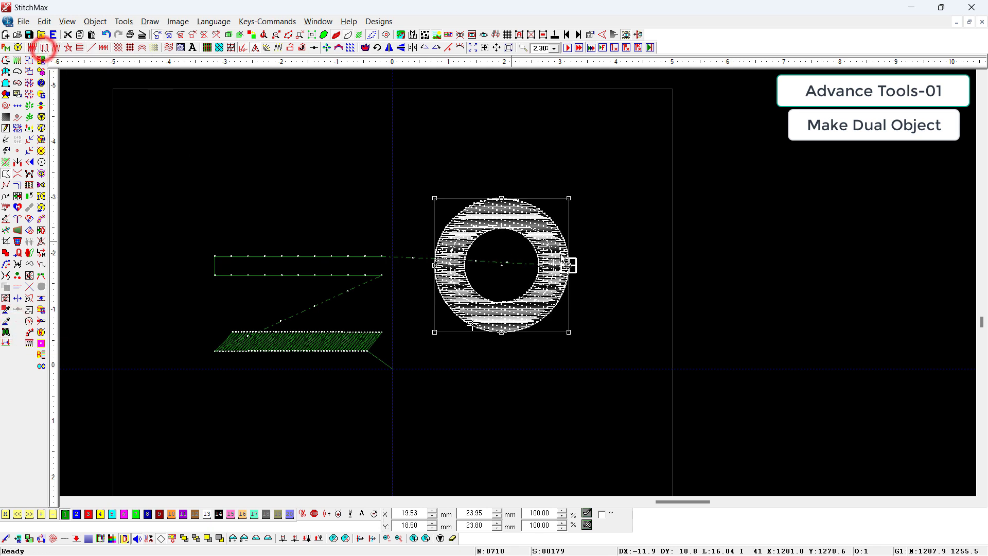
{"action": "left_click", "coordinate": [33, 48]}
{"action": "key", "text": "z"}
{"action": "left_click_drag", "start_coordinate": [460, 183], "coordinate": [568, 300]}
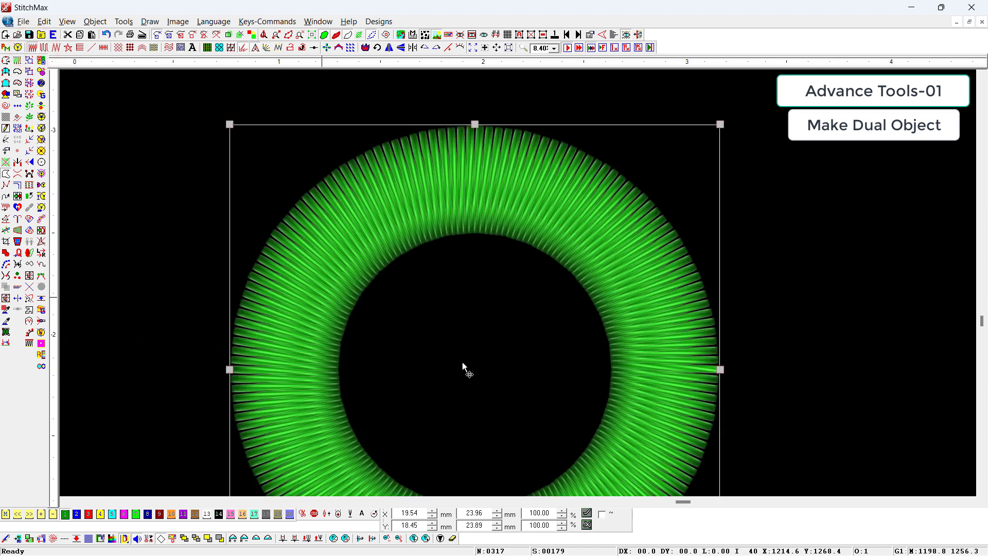
{"action": "scroll", "coordinate": [780, 296], "scroll_direction": "down", "scroll_amount": 4}
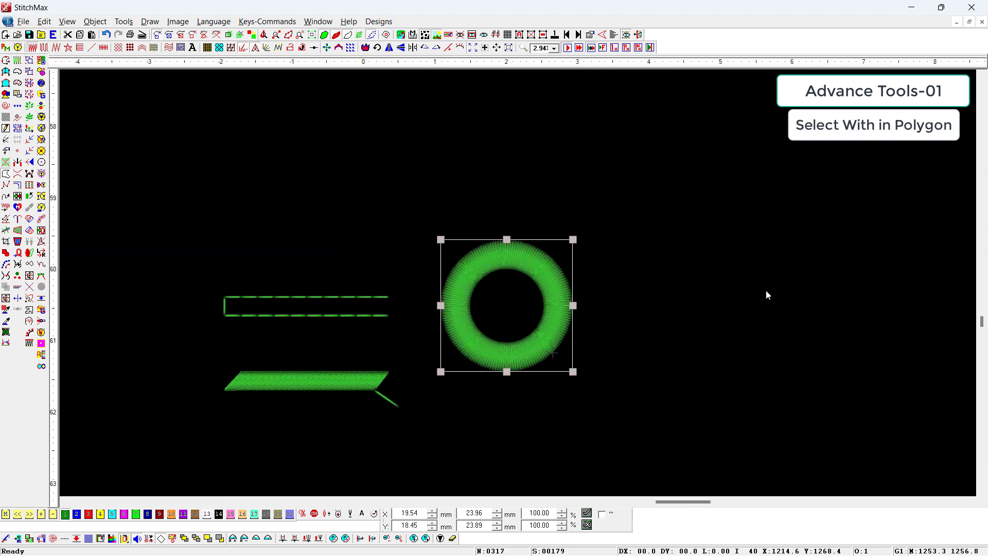
{"action": "left_click", "coordinate": [766, 291]}
{"action": "scroll", "coordinate": [504, 332], "scroll_direction": "up", "scroll_amount": 2}
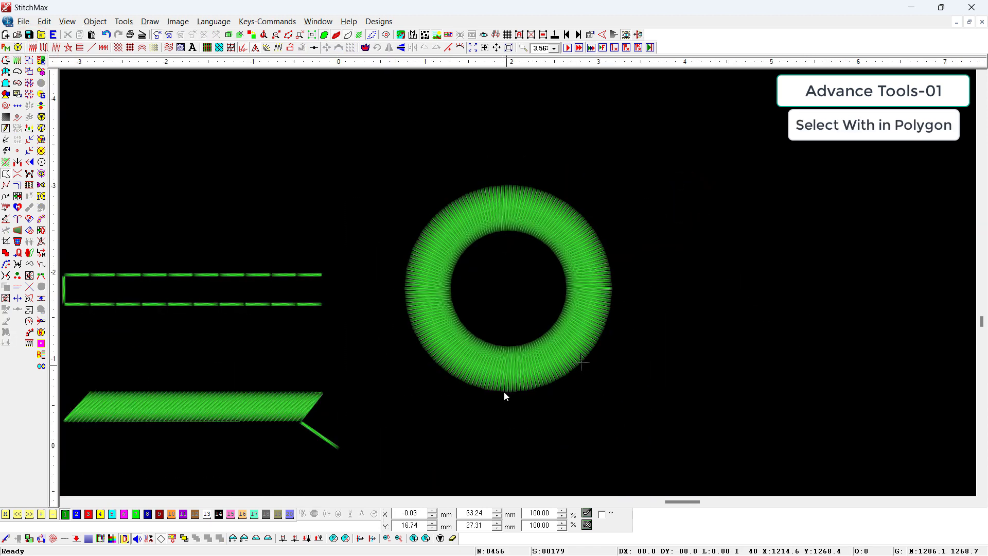
{"action": "scroll", "coordinate": [504, 391], "scroll_direction": "down", "scroll_amount": 2}
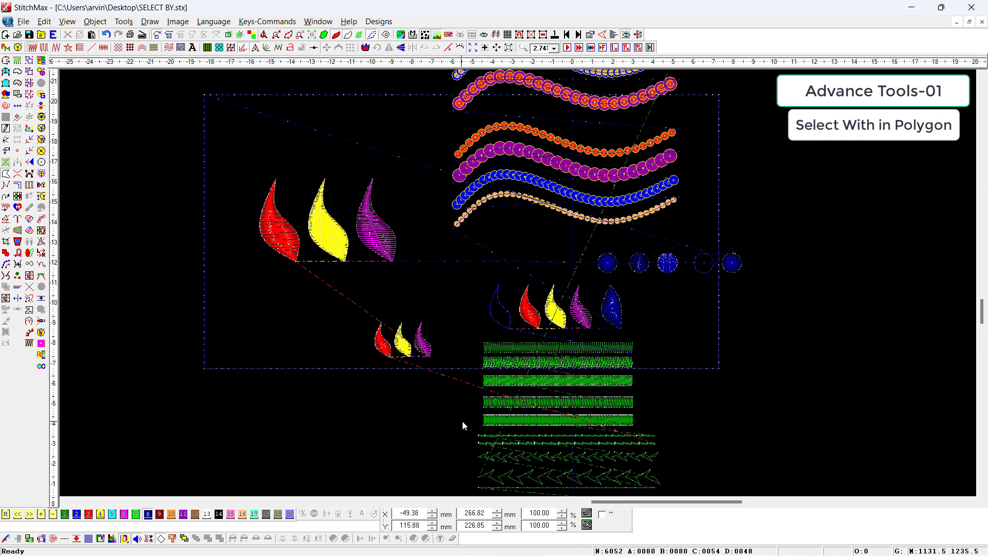
Step: Remove the large blue rectangle that surrounds the leaves and circles in the SELECT BY design
{"action": "key", "text": "Caps_Lock+t"}
{"action": "left_click", "coordinate": [366, 366]}
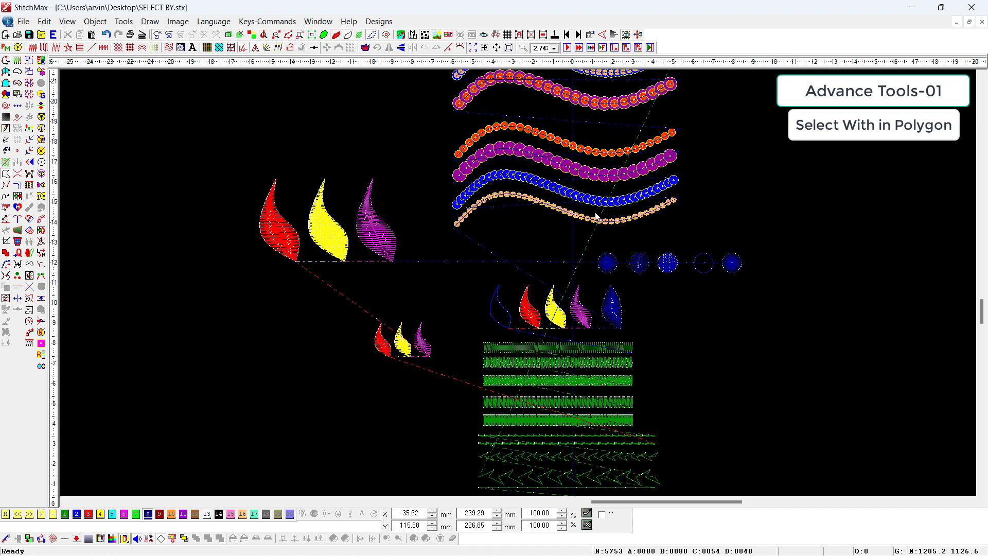
Step: Select the five small blue circles and the neighbouring blue and magenta leaves one at a time, and clear the selection
{"action": "left_click", "coordinate": [734, 259]}
{"action": "left_click", "coordinate": [710, 270], "text": "shift"}
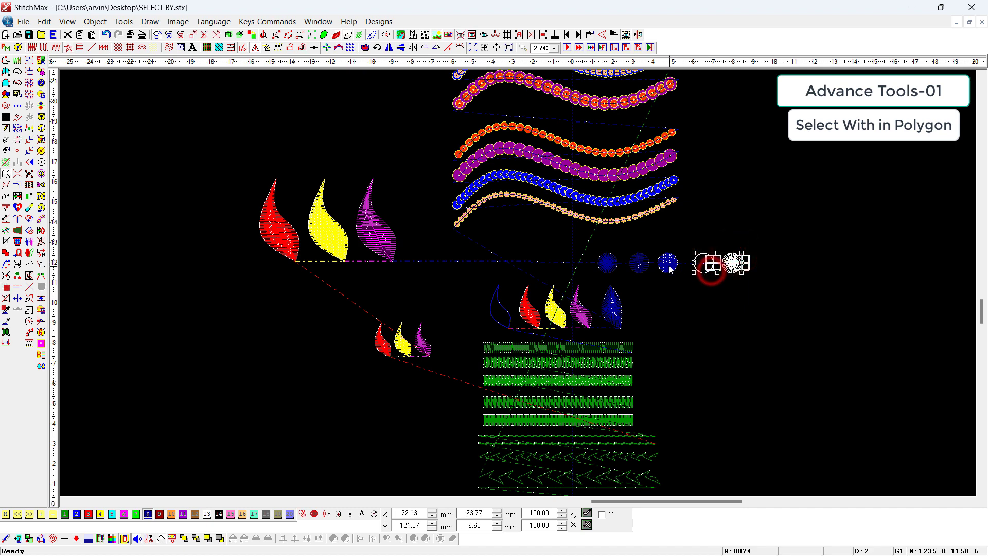
{"action": "left_click", "coordinate": [668, 263], "text": "shift"}
{"action": "left_click", "coordinate": [640, 263], "text": "shift"}
{"action": "left_click", "coordinate": [607, 263], "text": "shift"}
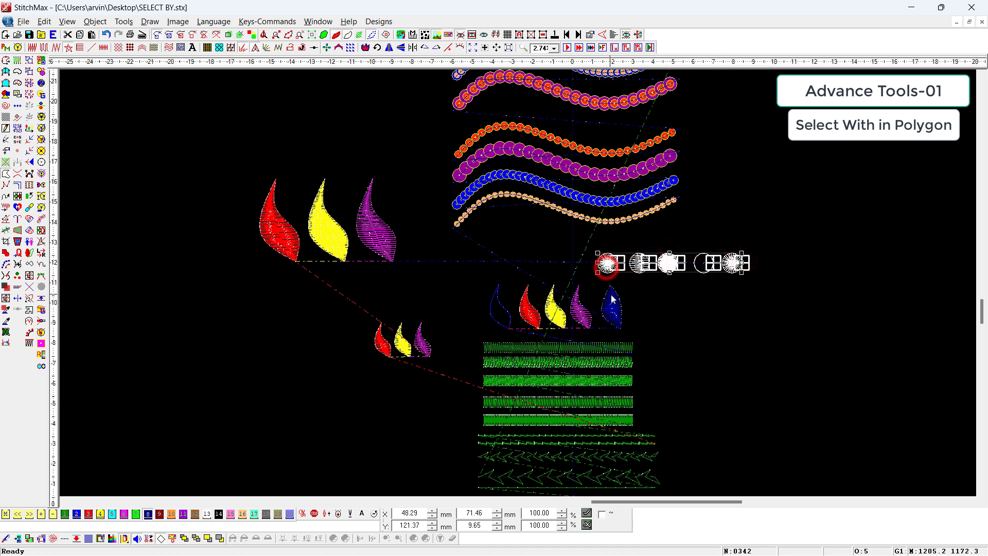
{"action": "left_click", "coordinate": [612, 298], "text": "shift"}
{"action": "left_click", "coordinate": [583, 310], "text": "shift"}
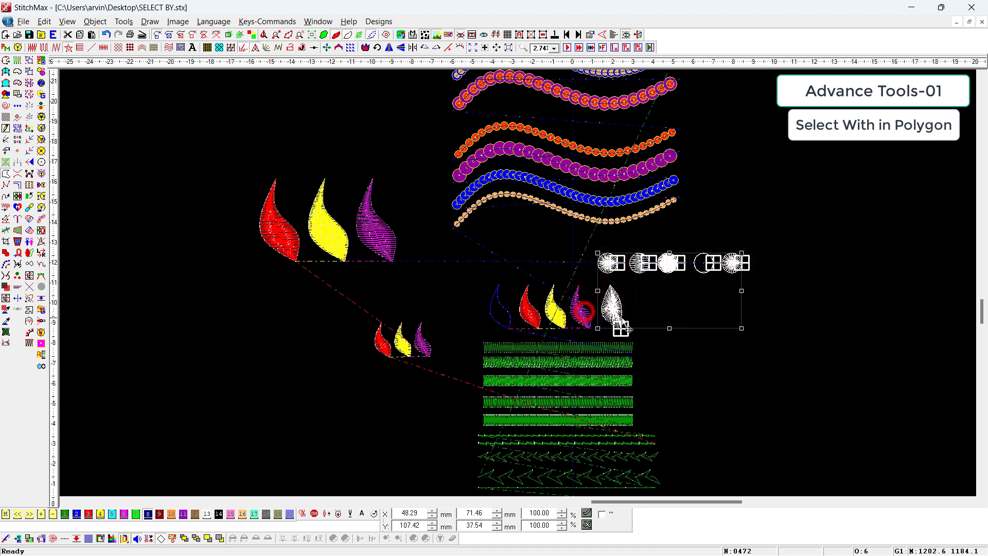
{"action": "left_click", "coordinate": [844, 269]}
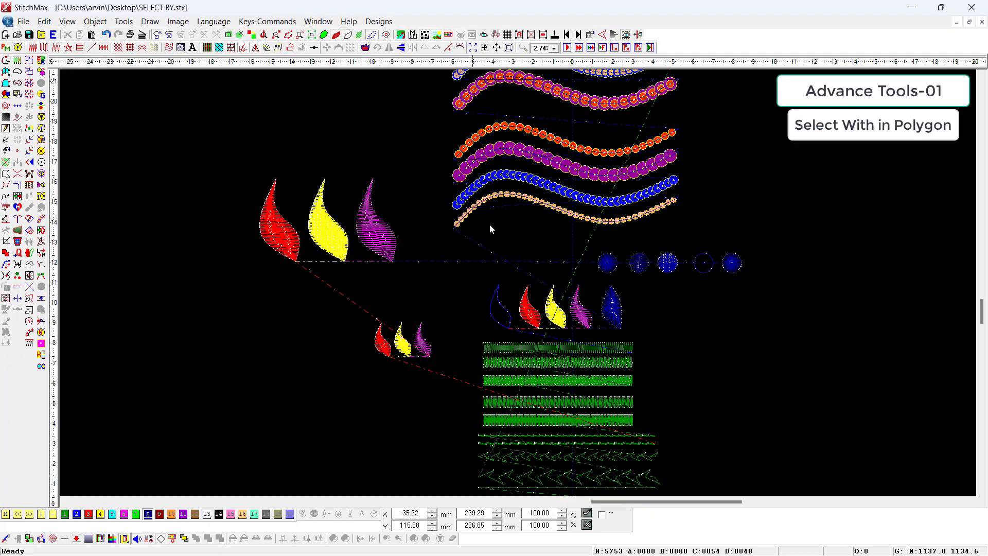
Step: Switch the canvas background to grey, outline the row of five leaves and small circles with Select Within Polygon, and clear the resulting selection
{"action": "key", "text": "t"}
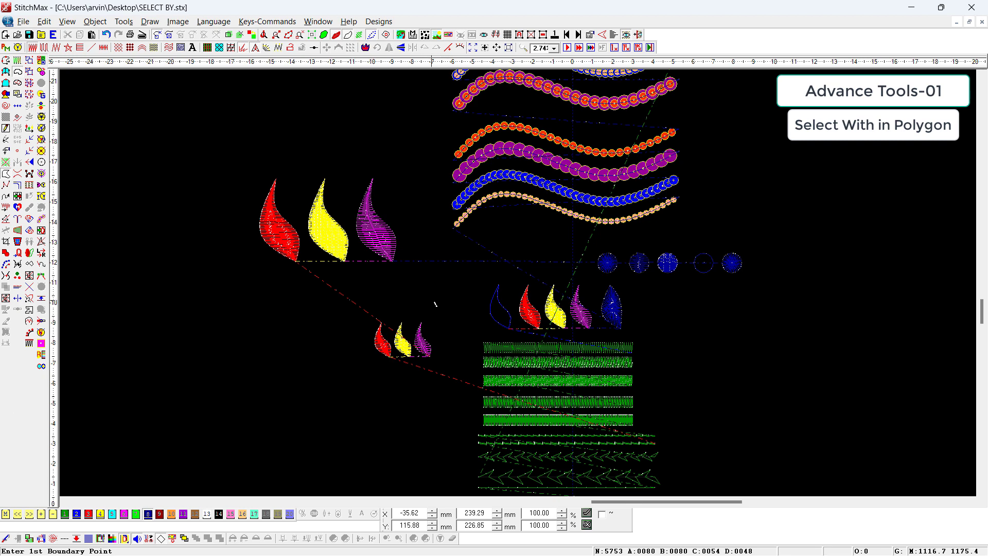
{"action": "key", "text": "b"}
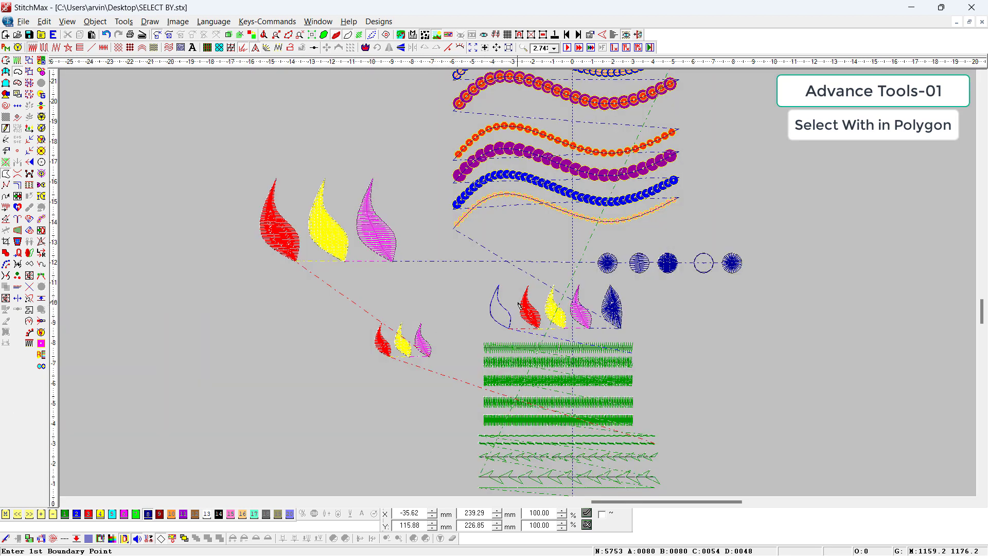
{"action": "left_click", "coordinate": [437, 291]}
{"action": "left_click", "coordinate": [462, 324]}
{"action": "left_click", "coordinate": [520, 341]}
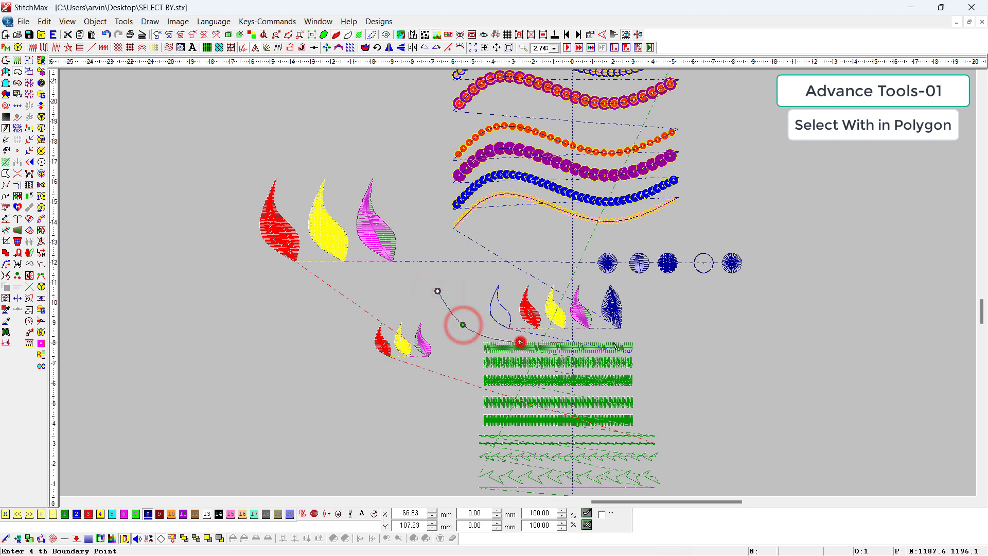
{"action": "left_click", "coordinate": [636, 338]}
{"action": "left_click", "coordinate": [713, 292]}
{"action": "left_click", "coordinate": [718, 271]}
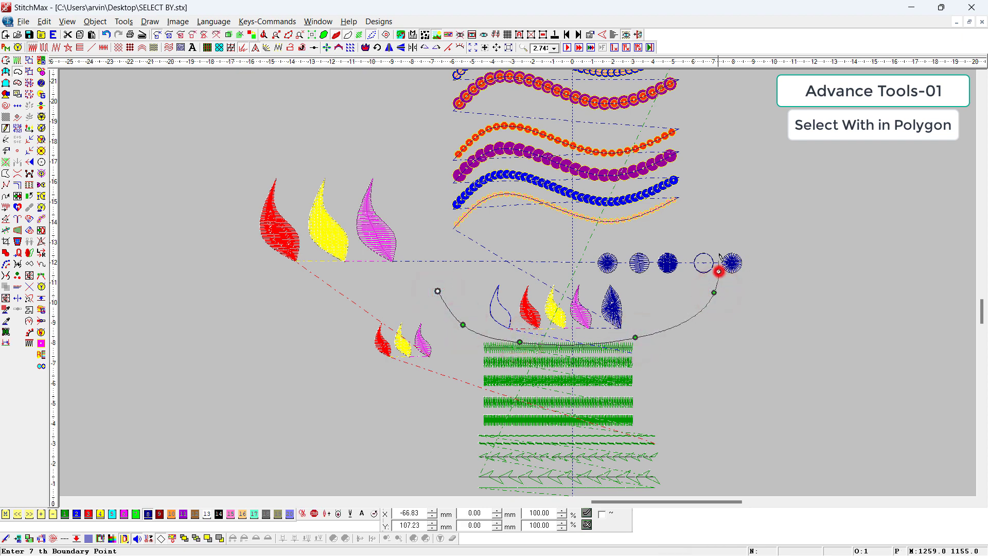
{"action": "left_click", "coordinate": [712, 236]}
{"action": "left_click", "coordinate": [651, 232]}
{"action": "left_click", "coordinate": [573, 238]}
{"action": "left_click", "coordinate": [516, 264]}
{"action": "left_click", "coordinate": [450, 282]}
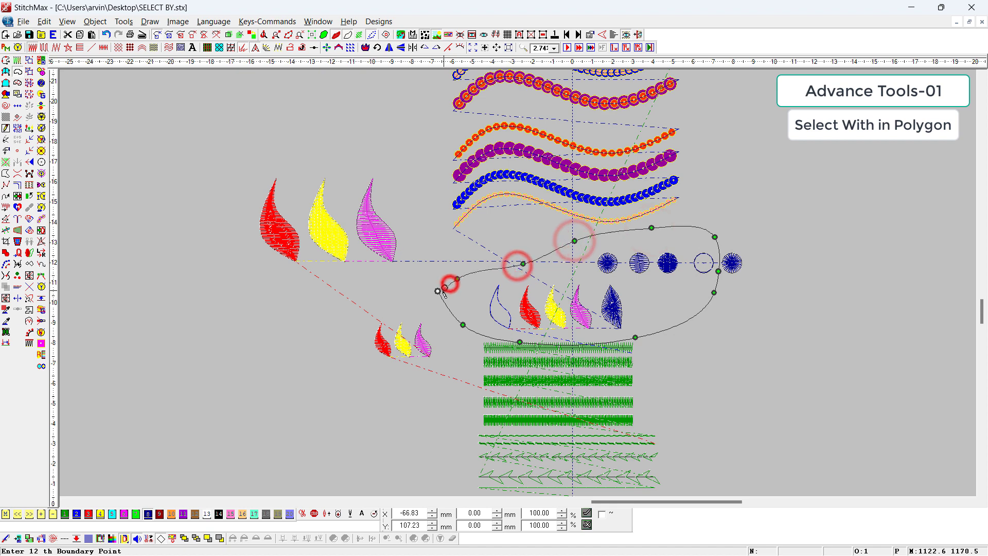
{"action": "left_click", "coordinate": [439, 294]}
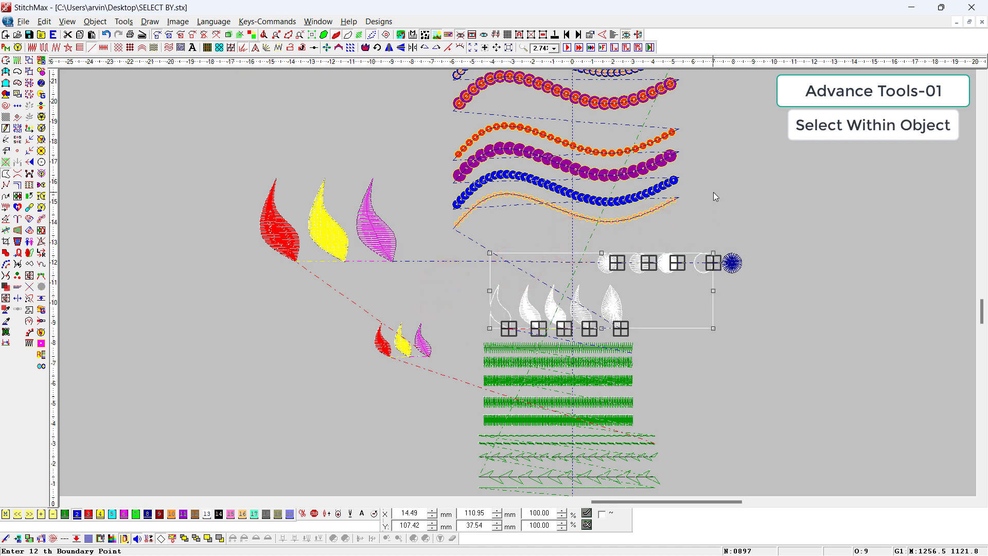
{"action": "left_click", "coordinate": [247, 333]}
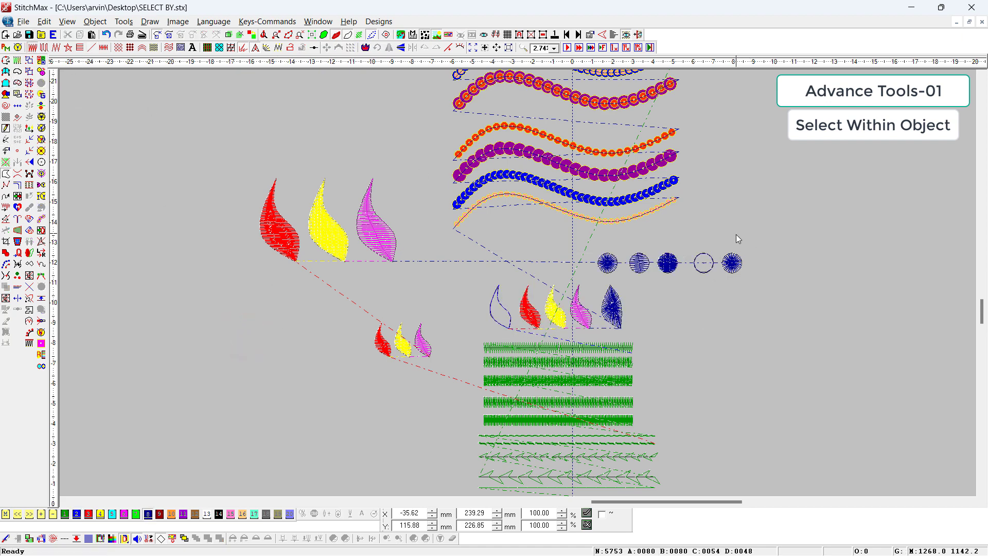
Step: Draw a circle about 224 mm in diameter and position it around the leaves and part of the small circles
{"action": "key", "text": "alt+t"}
{"action": "left_click", "coordinate": [377, 201]}
{"action": "left_click", "coordinate": [562, 323]}
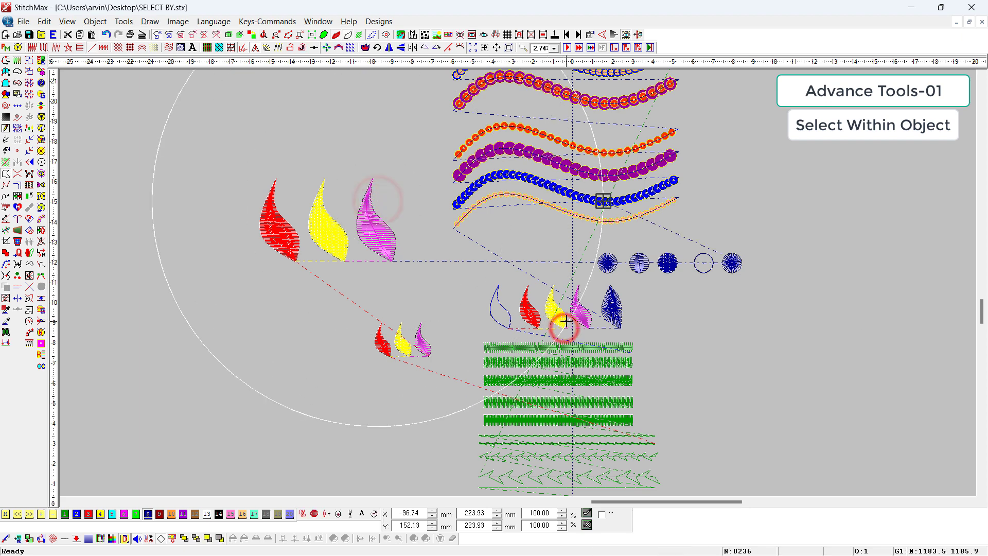
{"action": "left_click", "coordinate": [407, 225]}
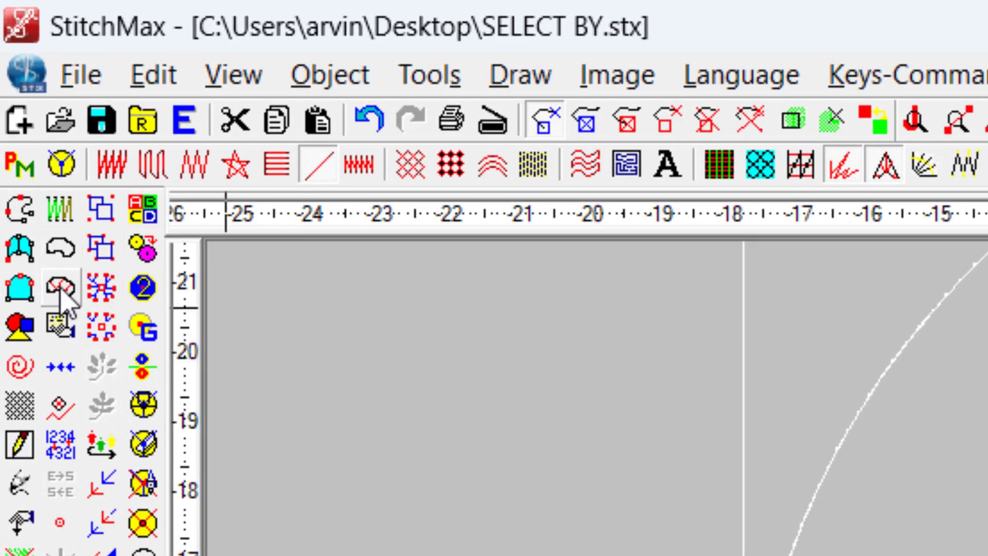
Step: Select the shapes enclosed by the large circle with Select Within Object, and examine how shapes crossing its edge are treated
{"action": "key", "text": "alt+t"}
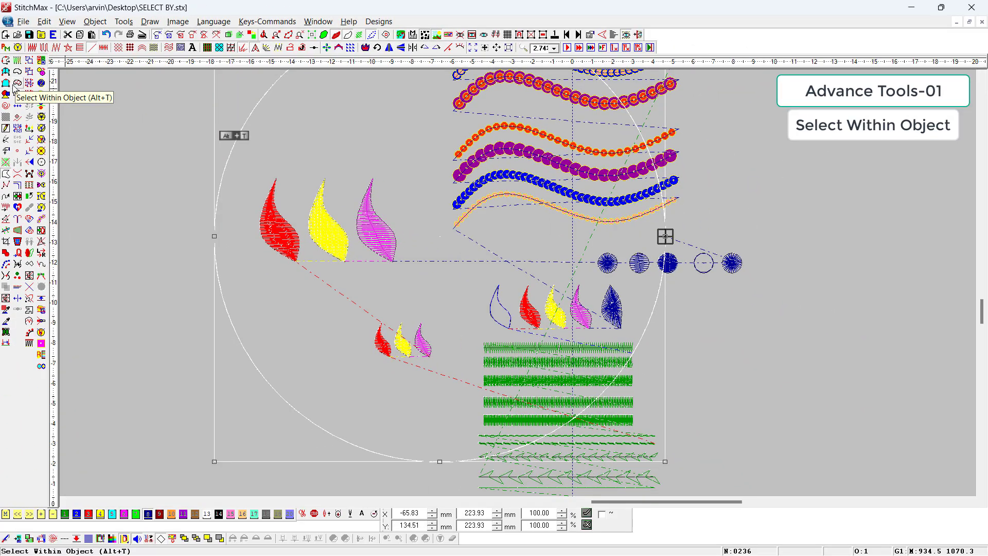
{"action": "left_click", "coordinate": [446, 372]}
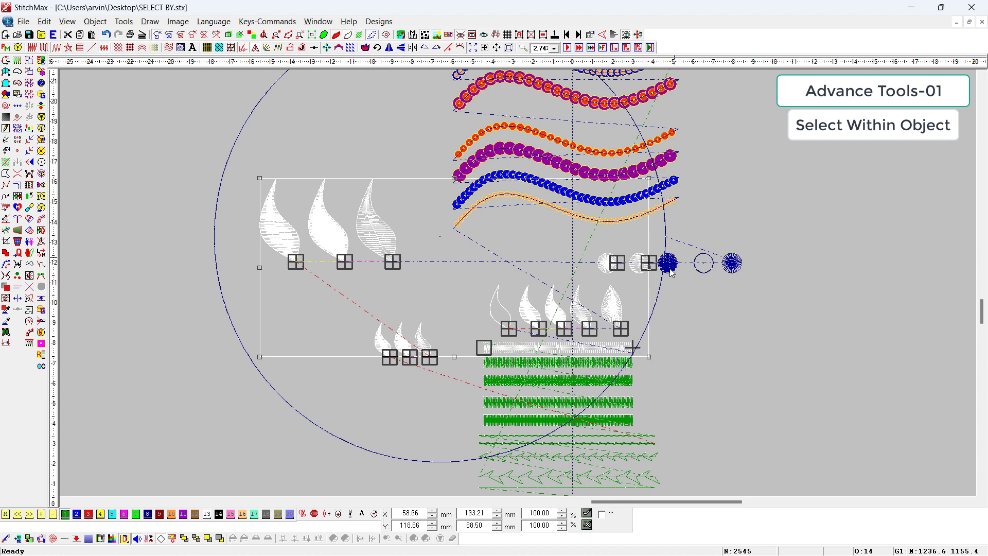
{"action": "left_click_drag", "start_coordinate": [688, 246], "coordinate": [631, 284]}
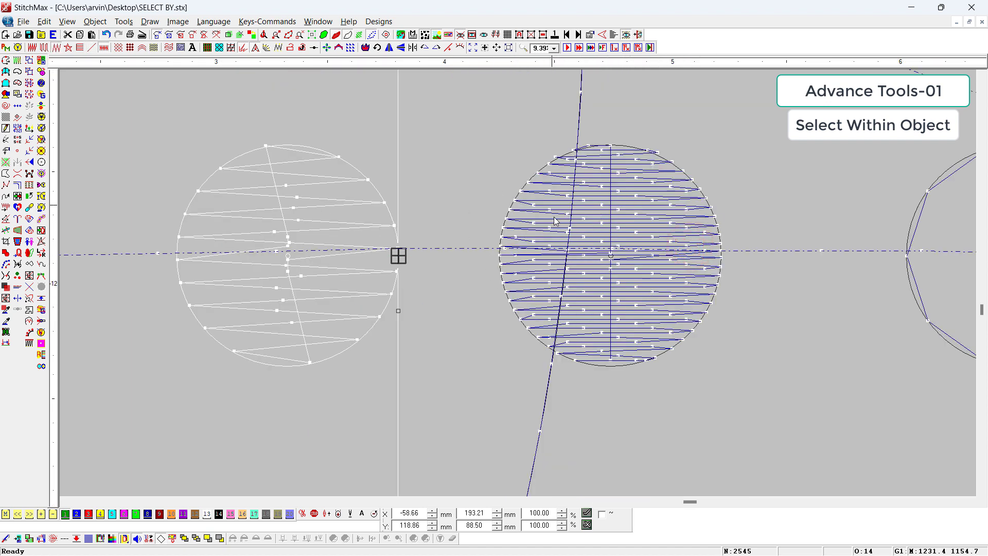
{"action": "scroll", "coordinate": [553, 216], "scroll_direction": "down", "scroll_amount": 6}
{"action": "scroll", "coordinate": [535, 342], "scroll_direction": "down", "scroll_amount": 2}
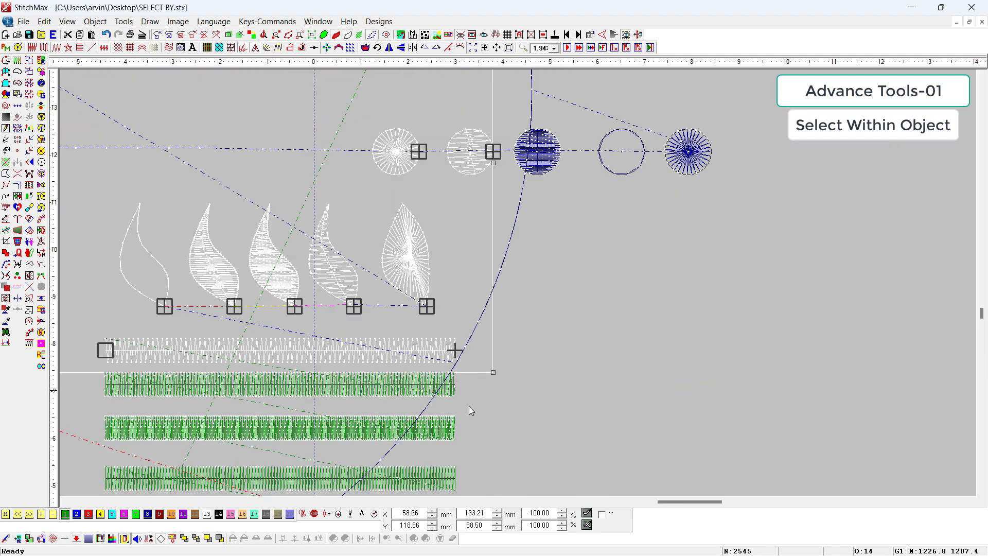
{"action": "scroll", "coordinate": [412, 446], "scroll_direction": "down", "scroll_amount": 2}
{"action": "scroll", "coordinate": [597, 243], "scroll_direction": "up", "scroll_amount": 2}
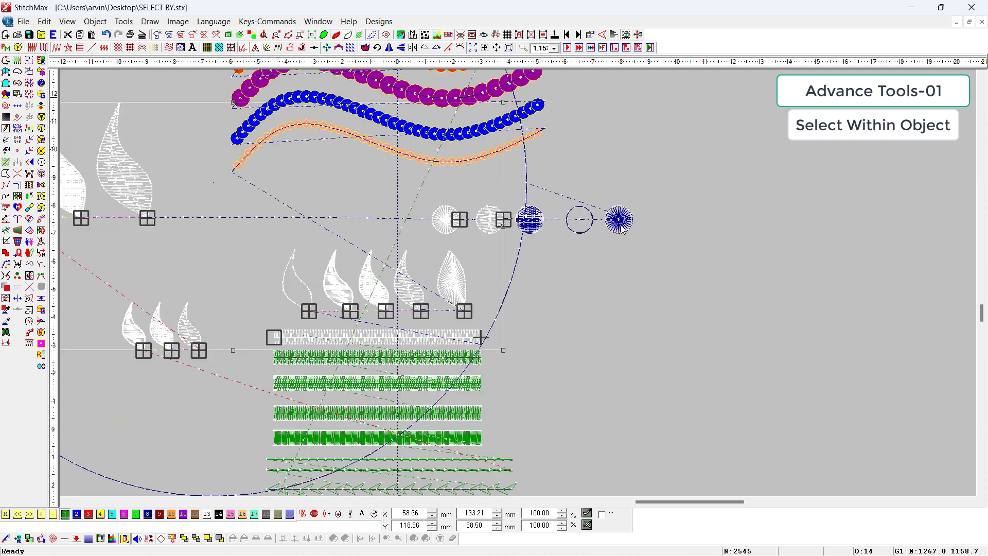
{"action": "scroll", "coordinate": [621, 228], "scroll_direction": "down", "scroll_amount": 2}
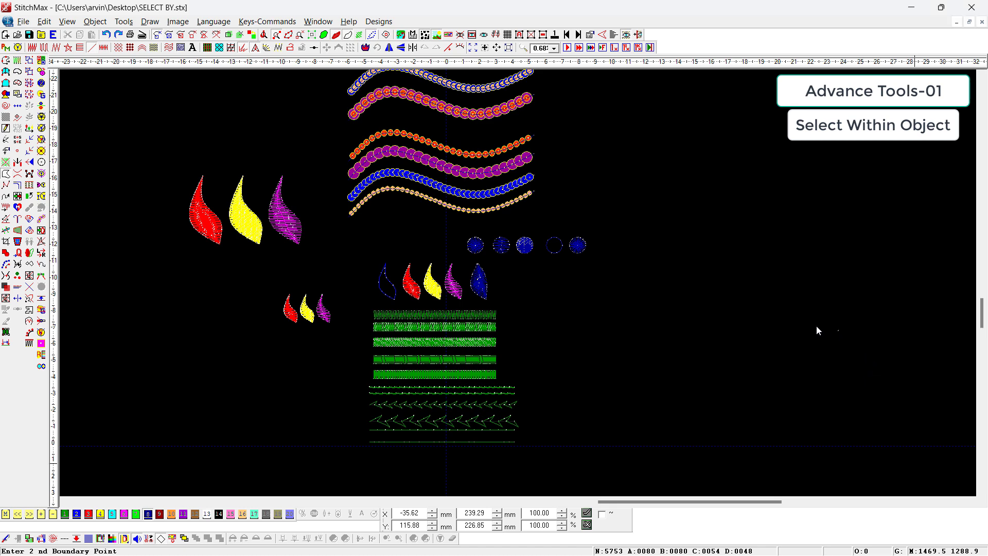
Step: Examine the selection criteria offered by Select By, and close the list without choosing one
{"action": "left_click", "coordinate": [120, 157]}
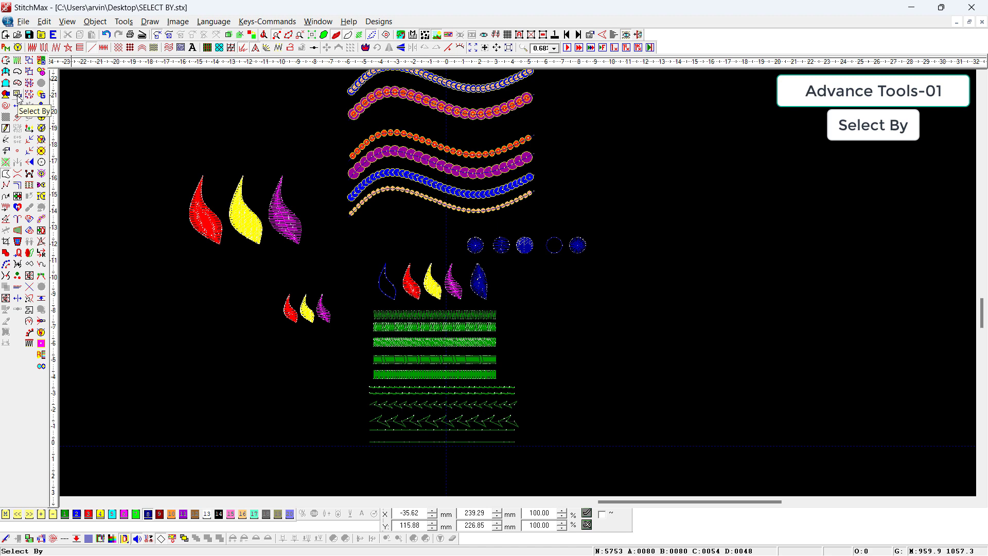
{"action": "left_click", "coordinate": [51, 284]}
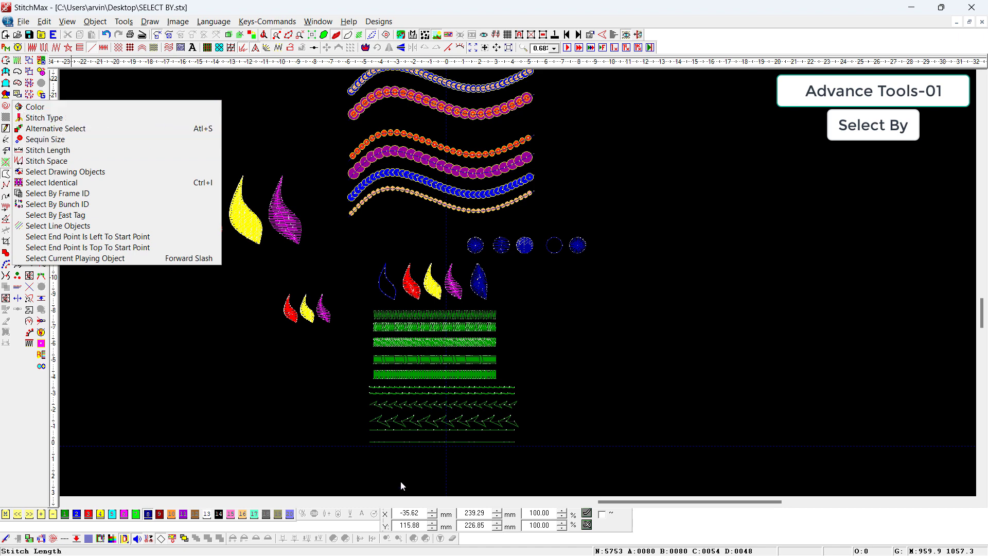
{"action": "left_click", "coordinate": [627, 371]}
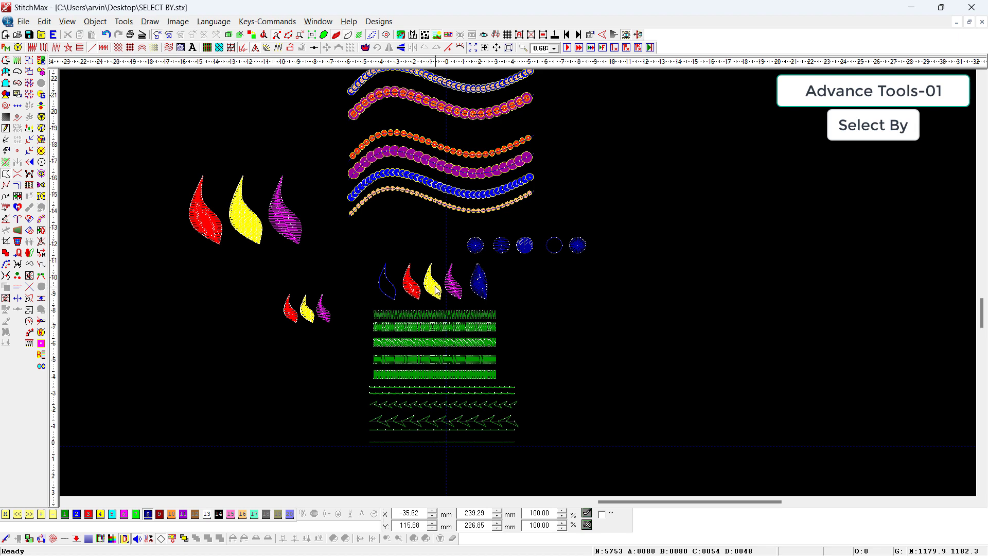
Step: Switch to the realistic stitch view and show the leaves, small circles and wavy sequin rows at a closer zoom
{"action": "key", "text": "t"}
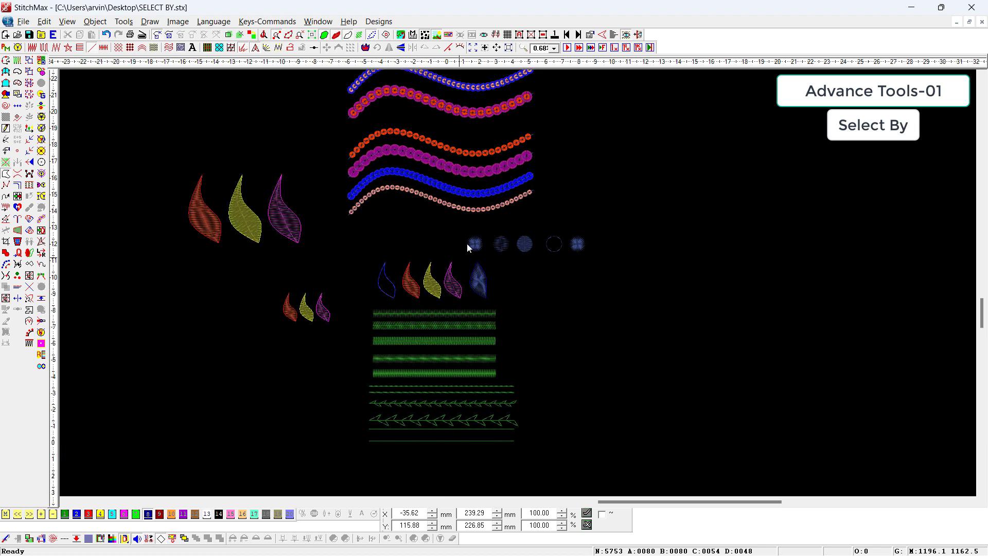
{"action": "key", "text": "f"}
{"action": "left_click_drag", "start_coordinate": [554, 173], "coordinate": [314, 329]}
{"action": "key", "text": "f"}
{"action": "key", "text": "z"}
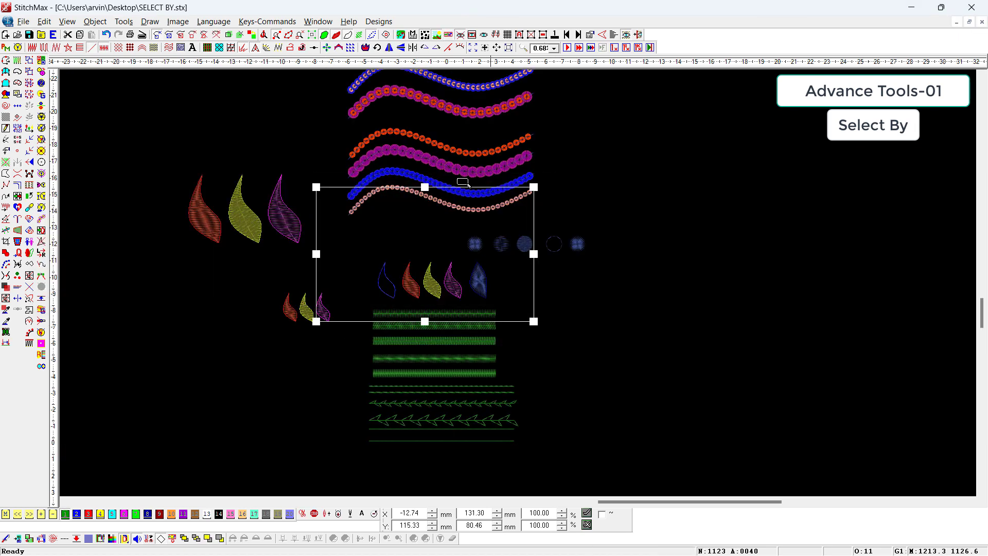
{"action": "left_click_drag", "start_coordinate": [474, 182], "coordinate": [319, 342]}
{"action": "left_click", "coordinate": [193, 294]}
{"action": "key", "text": "minus"}
{"action": "key", "text": "minus"}
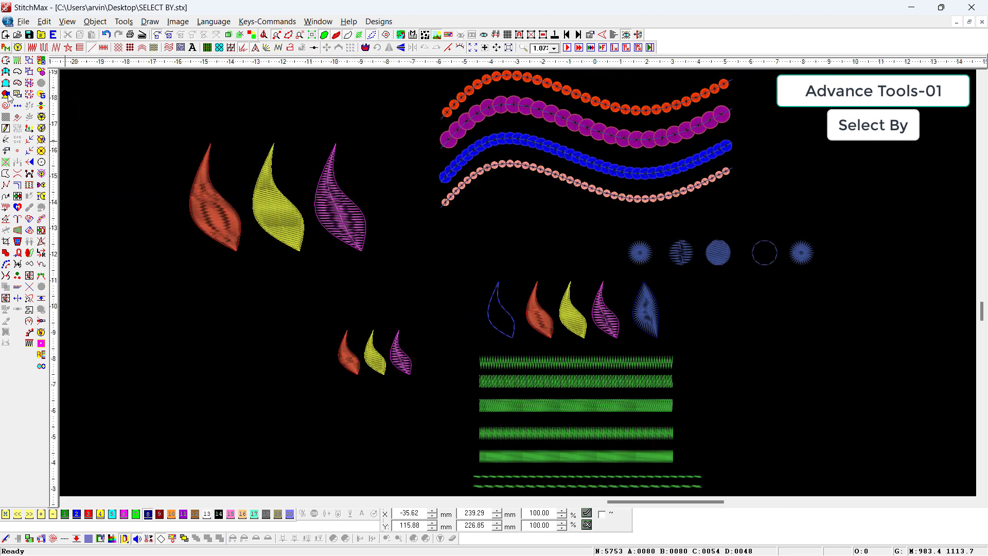
Step: Select every object that uses the Blue thread with Select By Color, and inspect the selection at a closer zoom
{"action": "left_click", "coordinate": [17, 94]}
{"action": "left_click", "coordinate": [36, 107]}
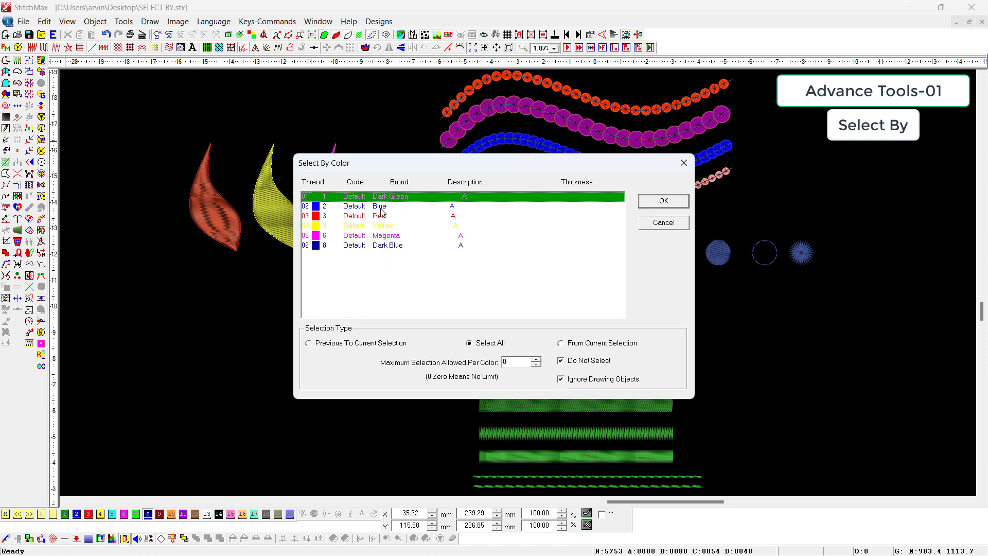
{"action": "left_click", "coordinate": [340, 207]}
{"action": "left_click", "coordinate": [659, 203]}
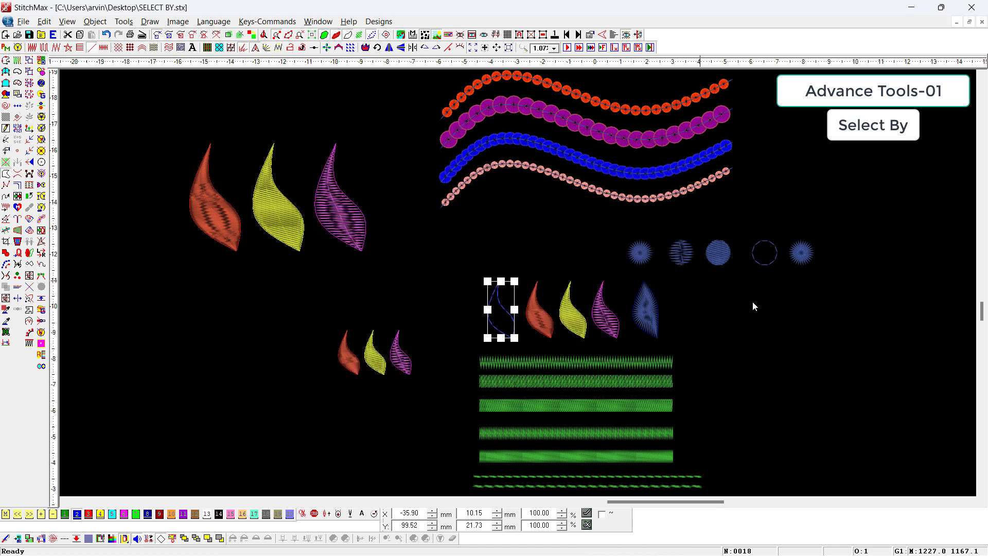
{"action": "key", "text": "t"}
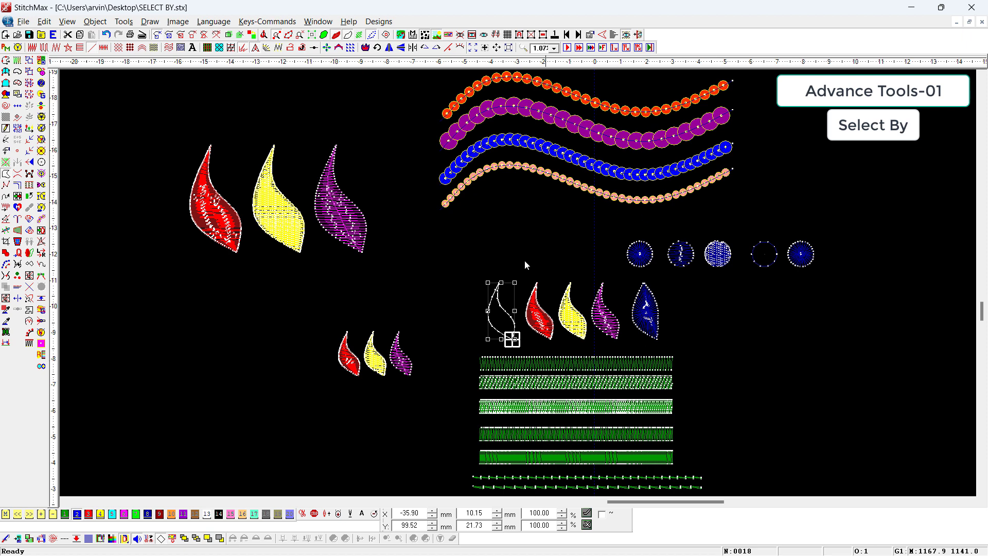
{"action": "key", "text": "t"}
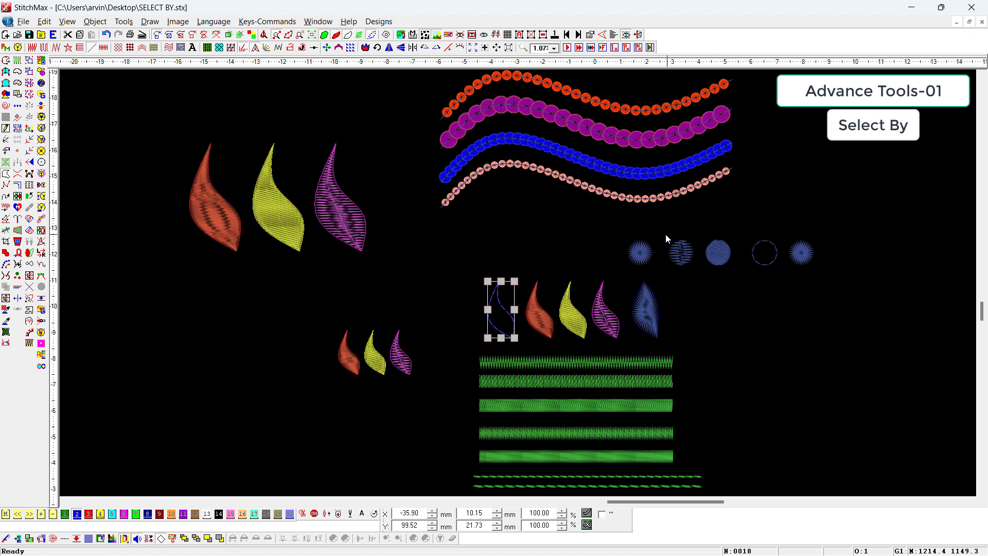
{"action": "left_click_drag", "start_coordinate": [697, 237], "coordinate": [419, 316]}
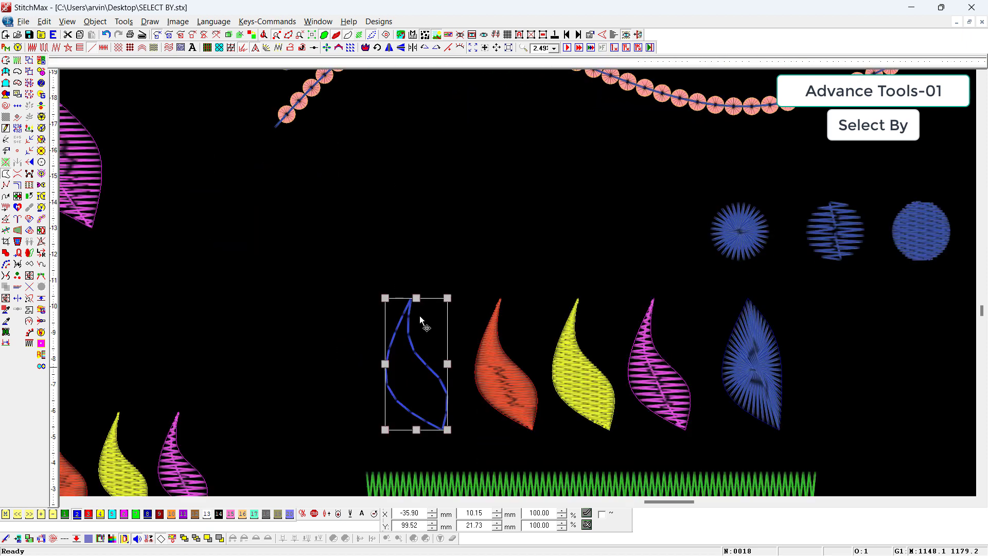
Step: Select every Magenta object with Select By Color, inspect the selection in plain stitch view without stitch points, and clear it
{"action": "left_click", "coordinate": [18, 95]}
{"action": "left_click", "coordinate": [32, 107]}
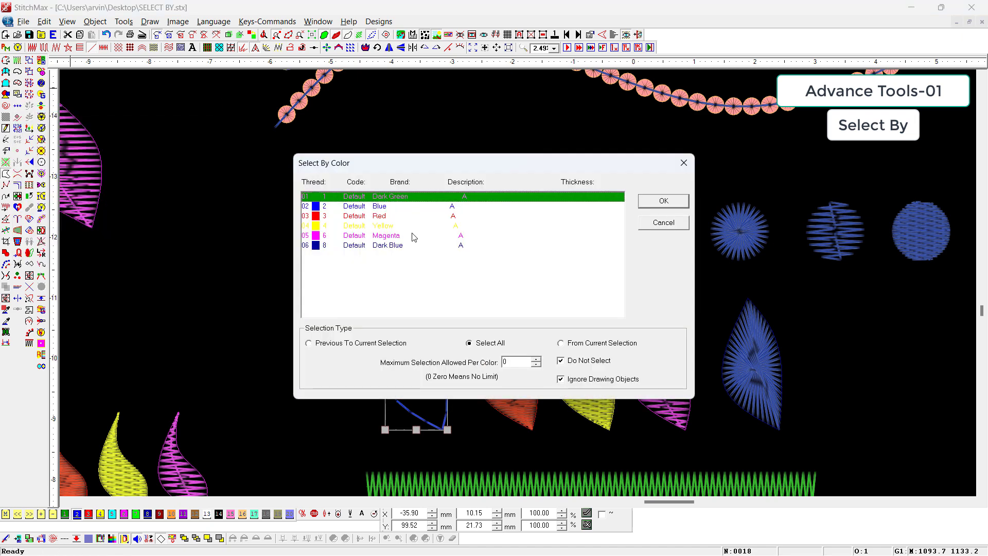
{"action": "left_click", "coordinate": [371, 236]}
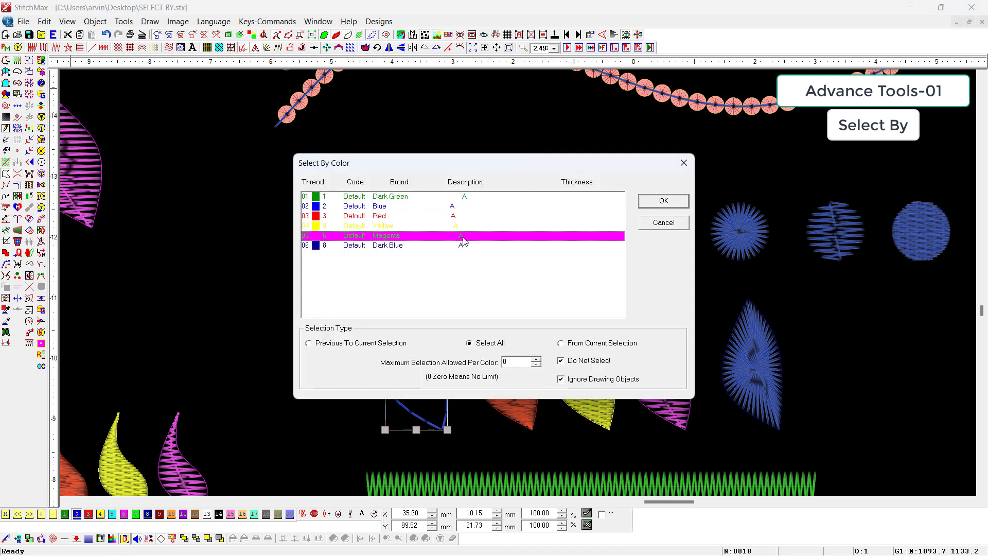
{"action": "left_click", "coordinate": [661, 202]}
{"action": "scroll", "coordinate": [499, 288], "scroll_direction": "down", "scroll_amount": 2}
{"action": "key", "text": "t"}
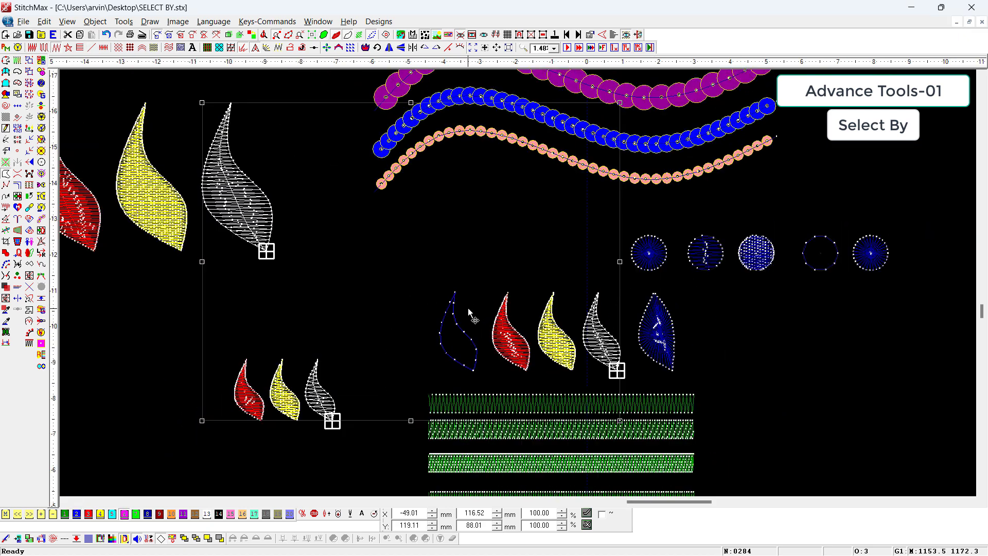
{"action": "key", "text": "."}
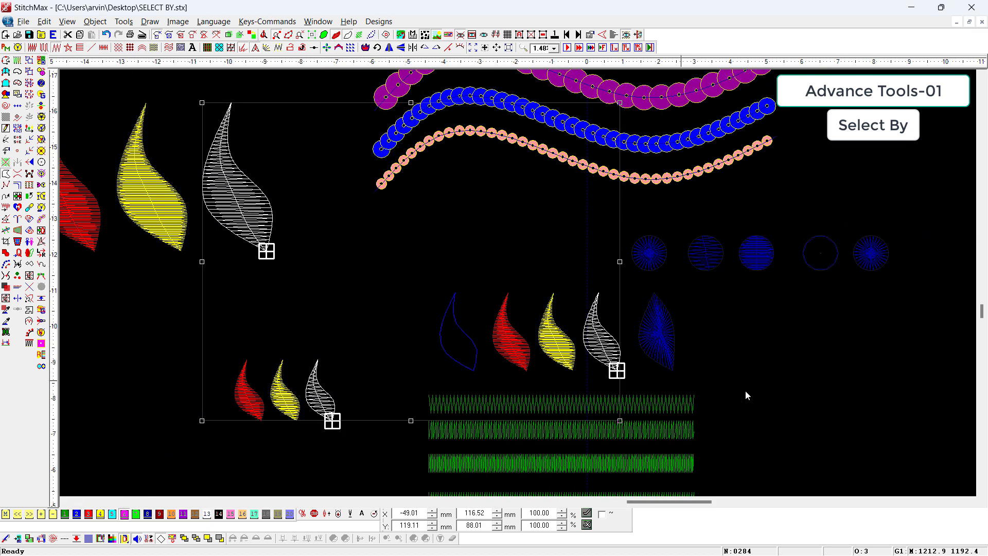
{"action": "left_click", "coordinate": [799, 369]}
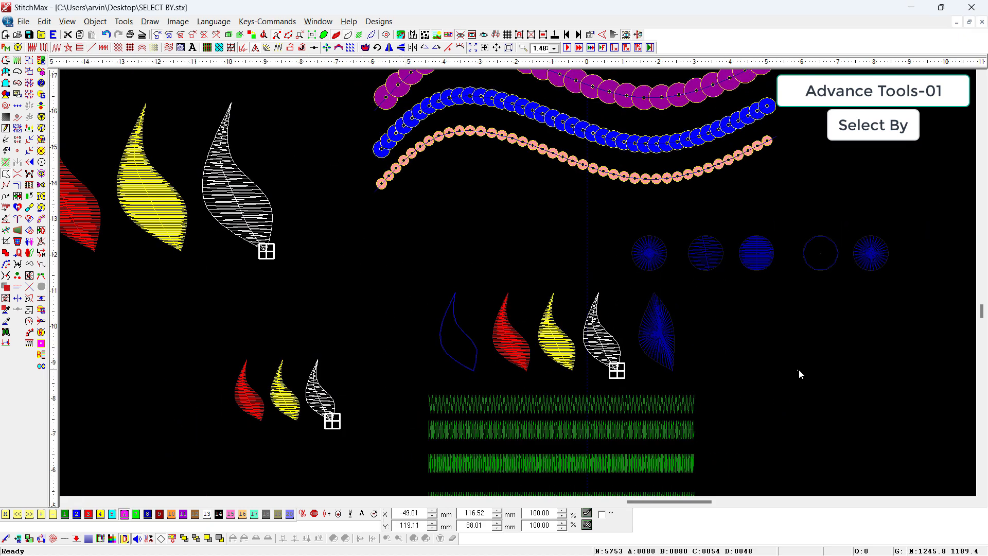
Step: Switch to the realistic stitch view and examine the stitch types offered by Select By Stitch Type, then close its list
{"action": "left_click", "coordinate": [17, 94]}
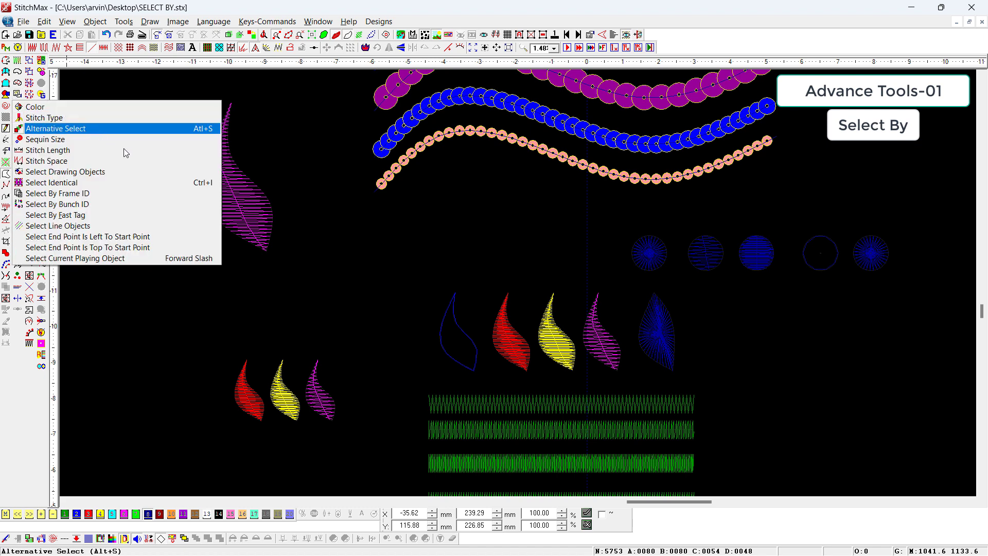
{"action": "left_click", "coordinate": [851, 425]}
{"action": "key", "text": "t"}
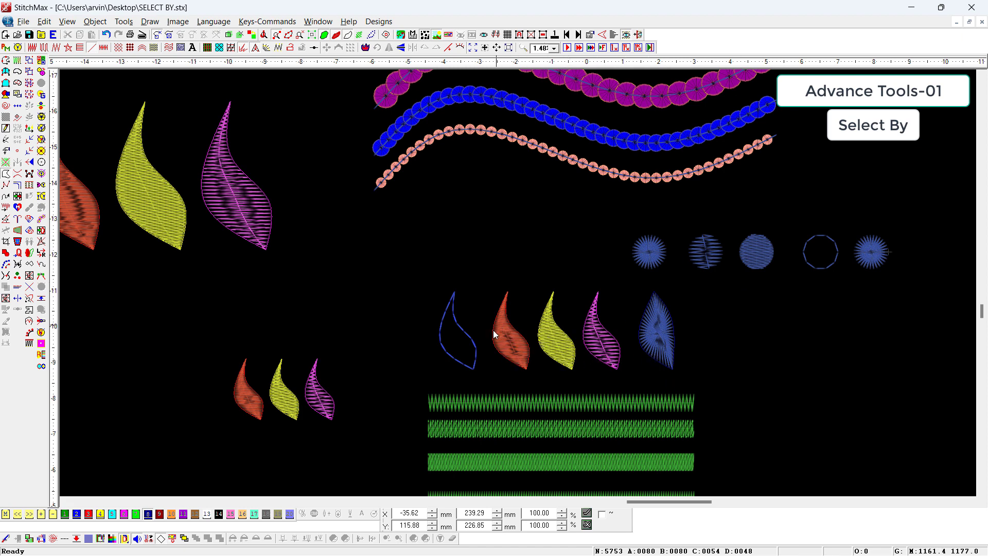
{"action": "left_click", "coordinate": [17, 95]}
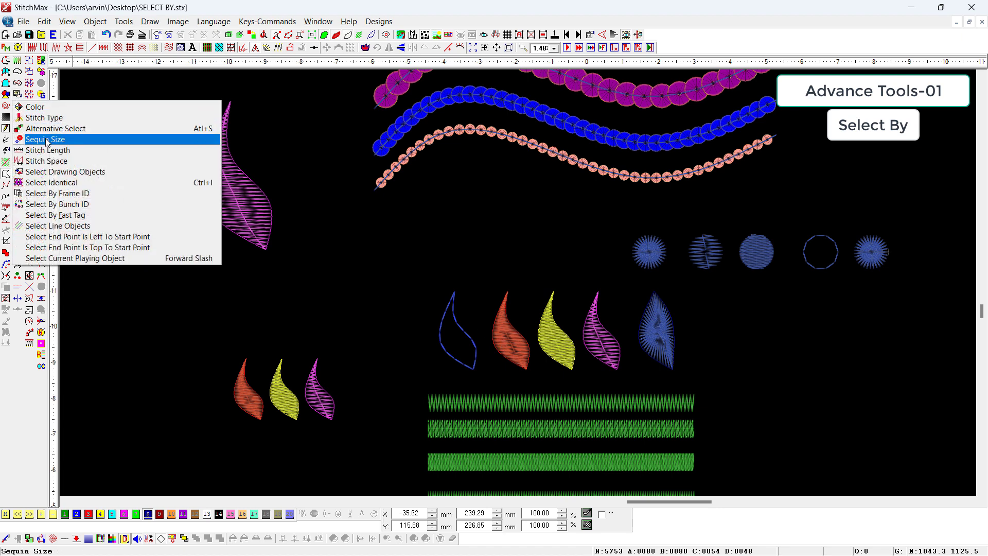
{"action": "left_click", "coordinate": [50, 118]}
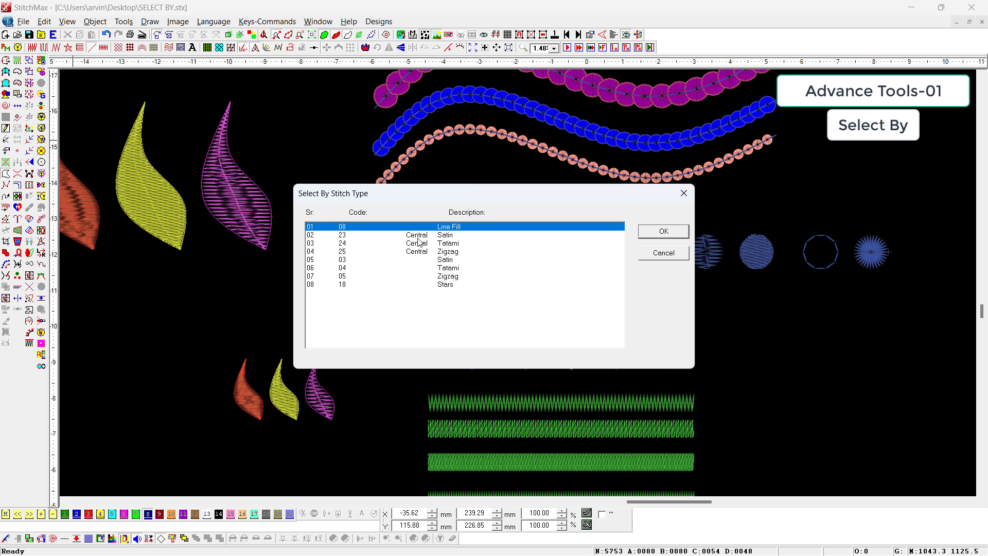
{"action": "key", "text": "Return"}
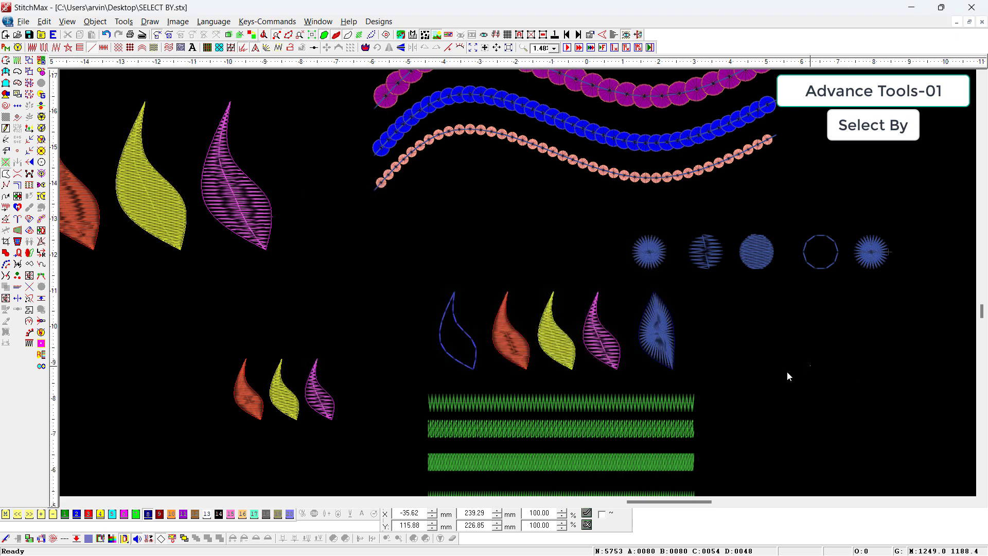
Step: Pick the third green band, and select all Central Tatami objects (code 24) with Select By Stitch Type
{"action": "scroll", "coordinate": [533, 353], "scroll_direction": "down", "scroll_amount": 3}
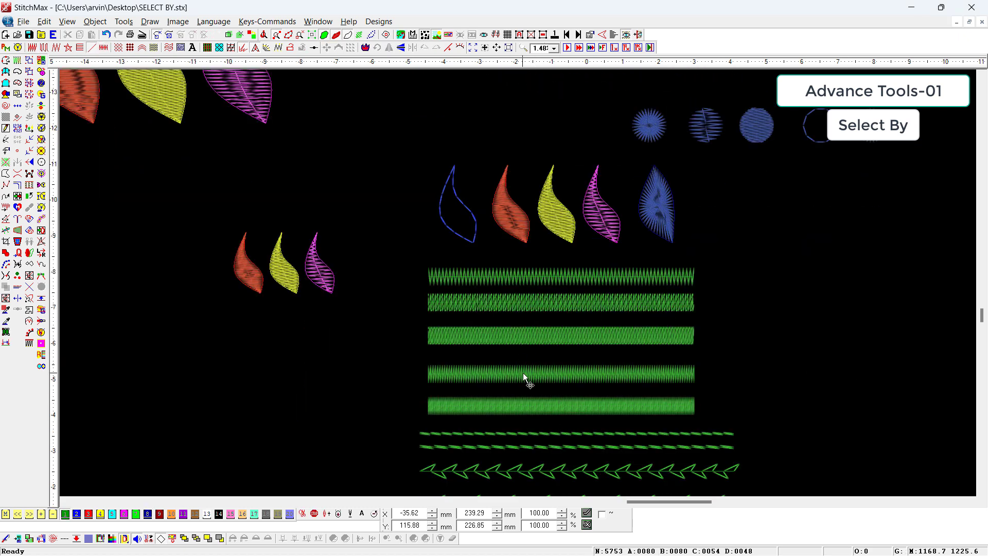
{"action": "left_click", "coordinate": [531, 340]}
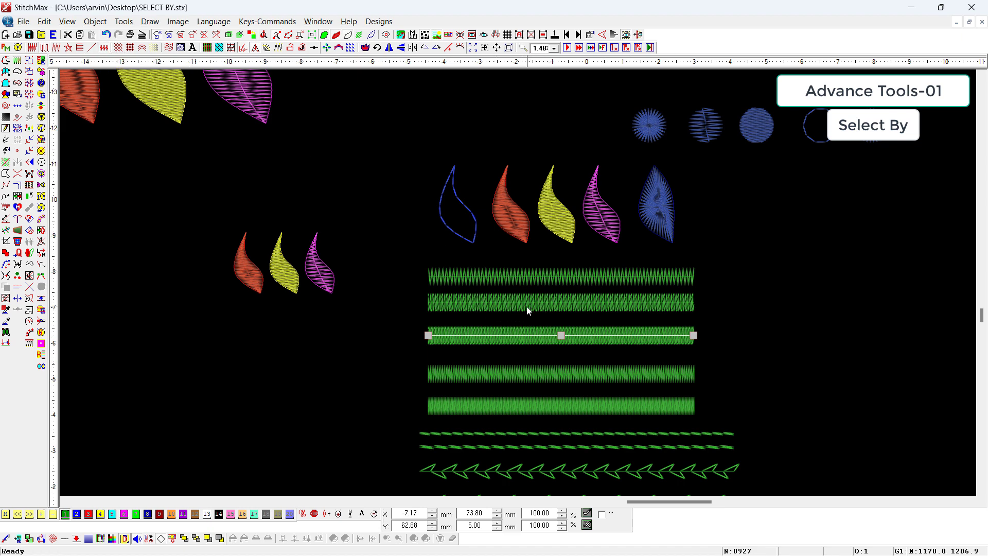
{"action": "left_click", "coordinate": [17, 95]}
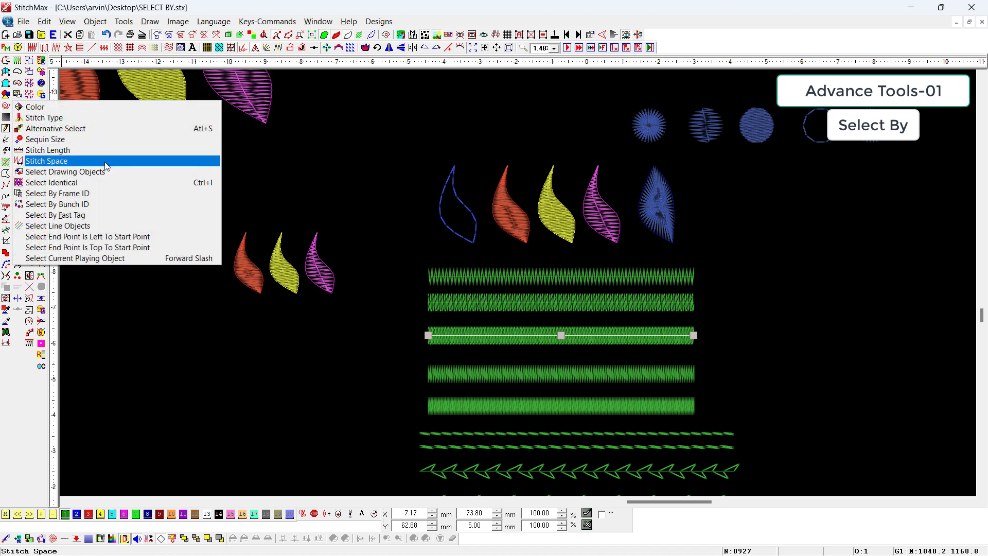
{"action": "left_click", "coordinate": [87, 117]}
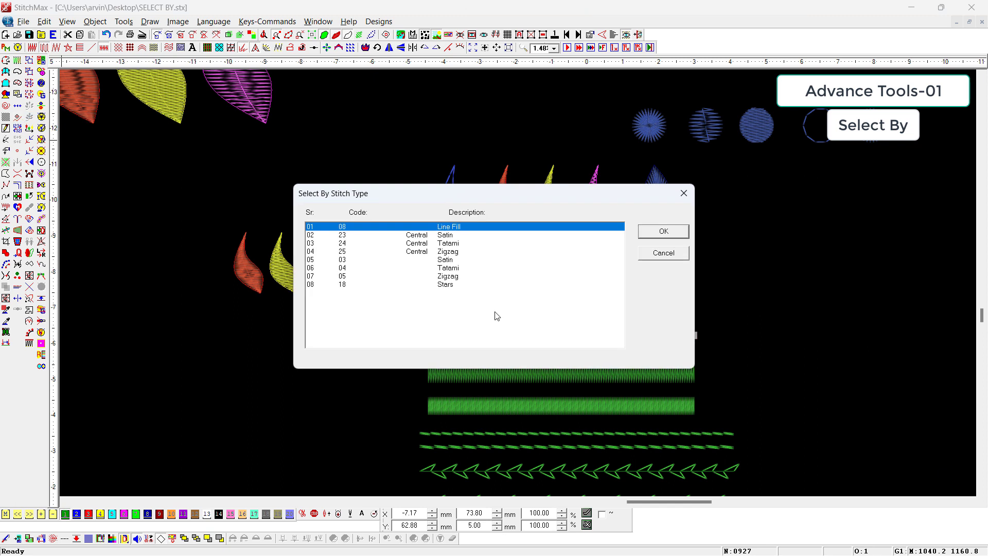
{"action": "left_click", "coordinate": [458, 244]}
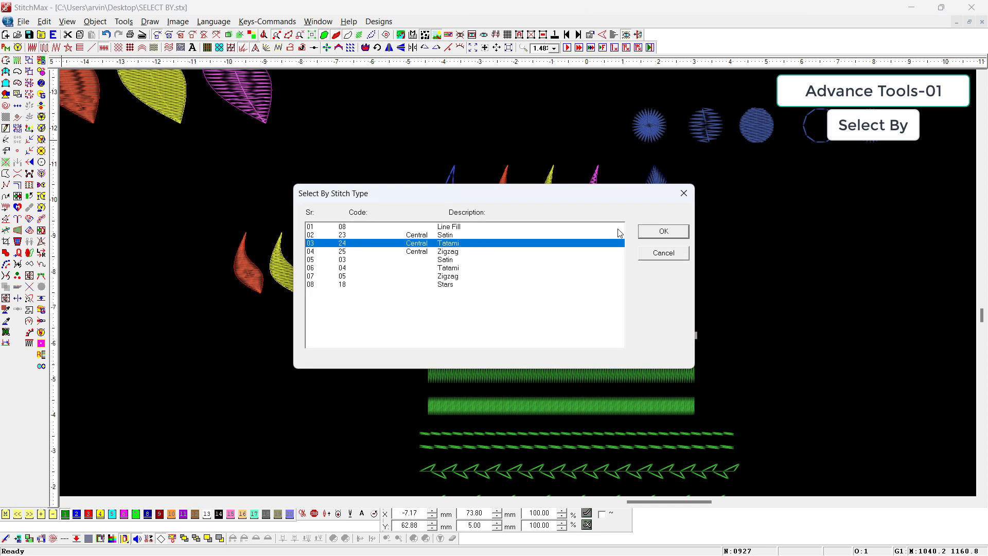
{"action": "left_click", "coordinate": [671, 233]}
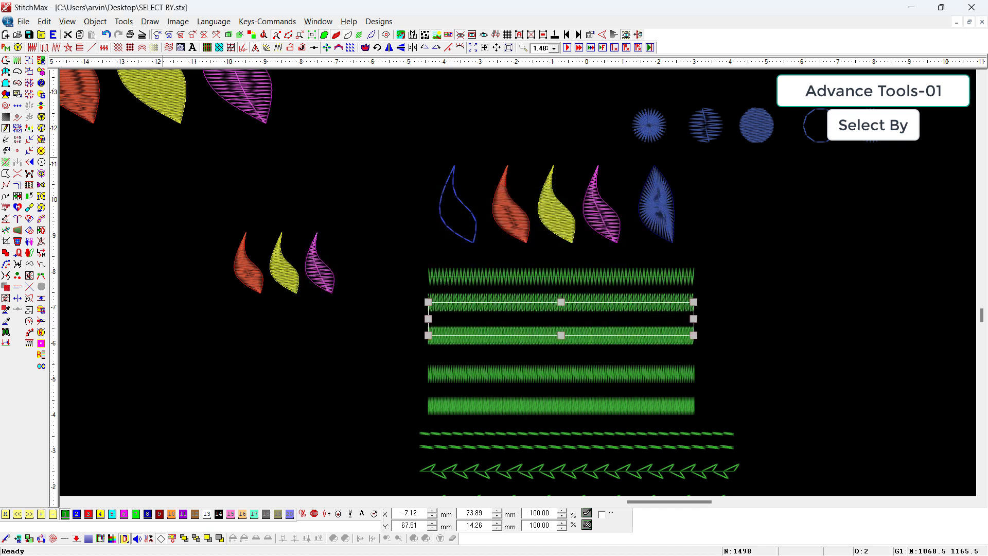
Step: Select all Tatami objects (code 04) with Select By Stitch Type, inspect the selection in plain stitch view, and clear it
{"action": "left_click", "coordinate": [6, 95]}
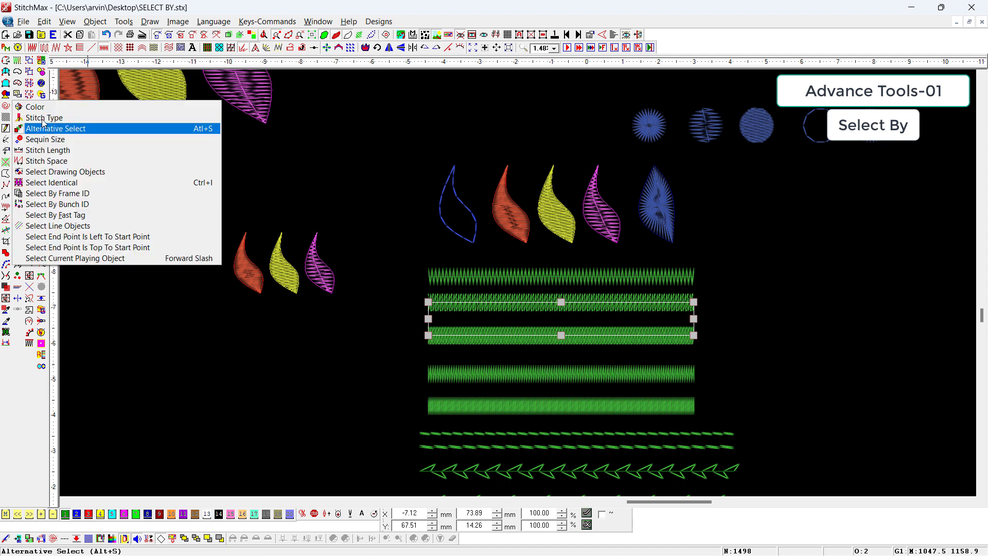
{"action": "left_click", "coordinate": [44, 118]}
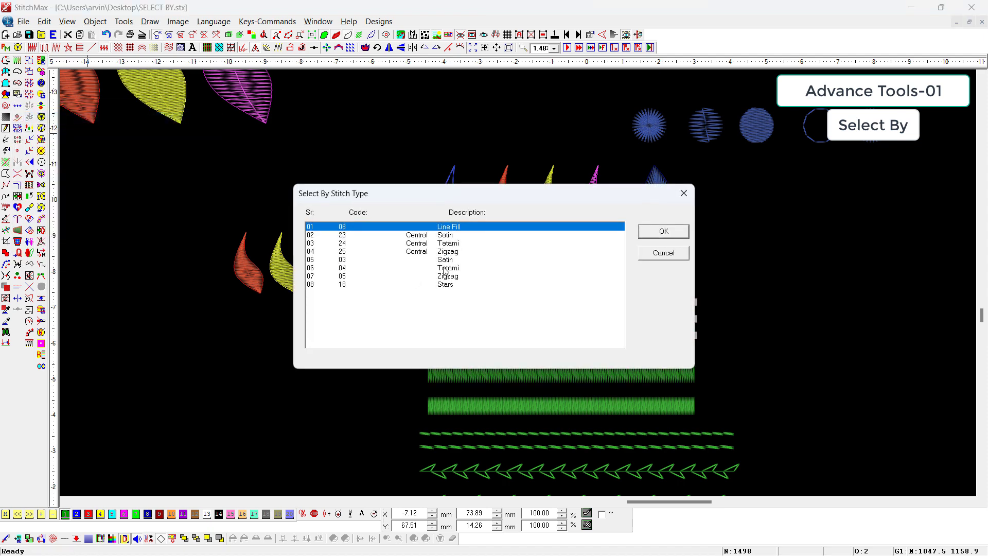
{"action": "left_click", "coordinate": [447, 267]}
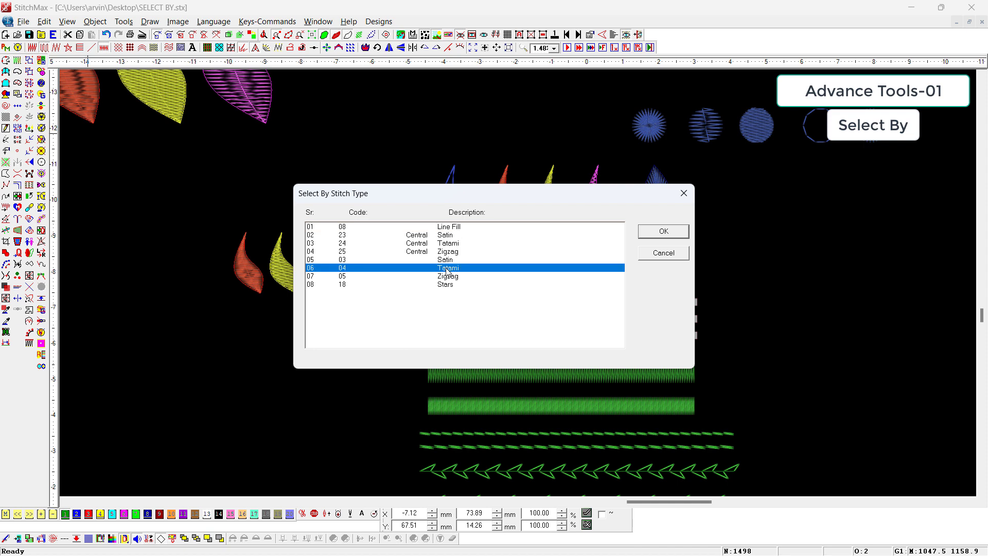
{"action": "left_click", "coordinate": [667, 231]}
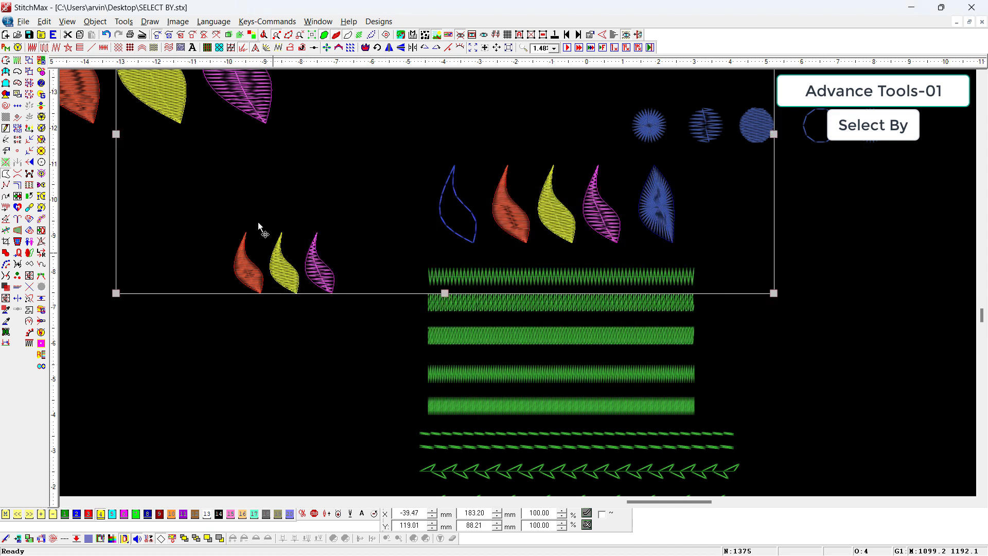
{"action": "scroll", "coordinate": [175, 242], "scroll_direction": "up", "scroll_amount": 2}
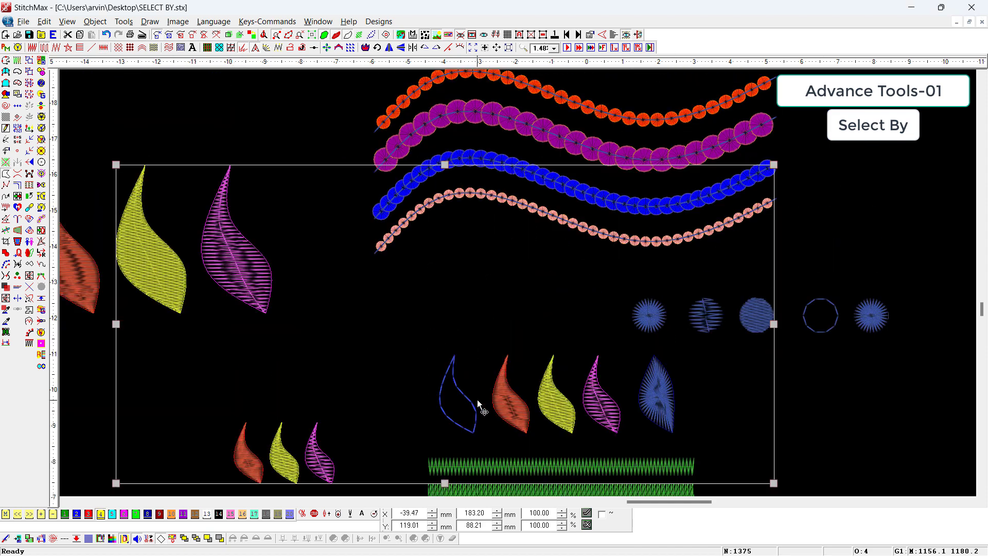
{"action": "scroll", "coordinate": [479, 404], "scroll_direction": "down", "scroll_amount": 1}
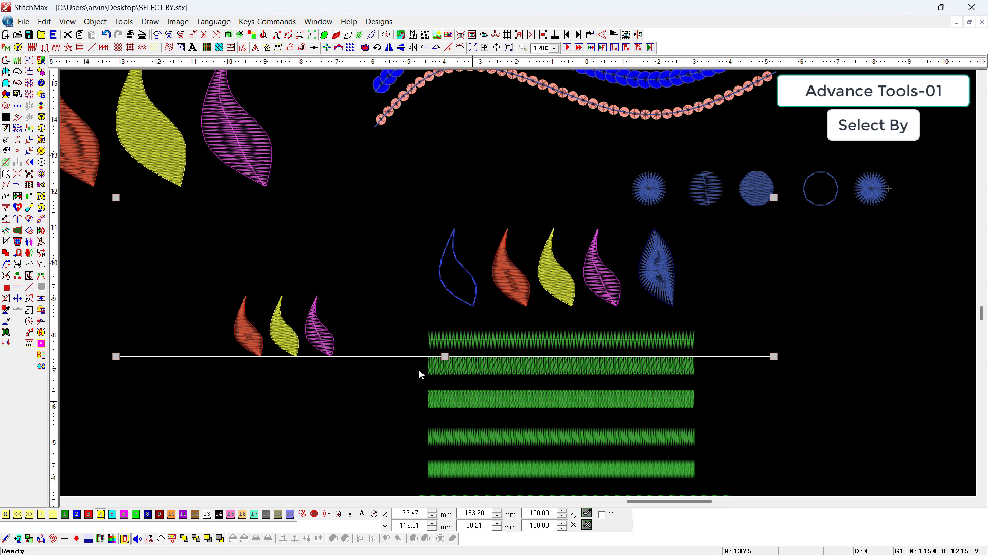
{"action": "key", "text": "t"}
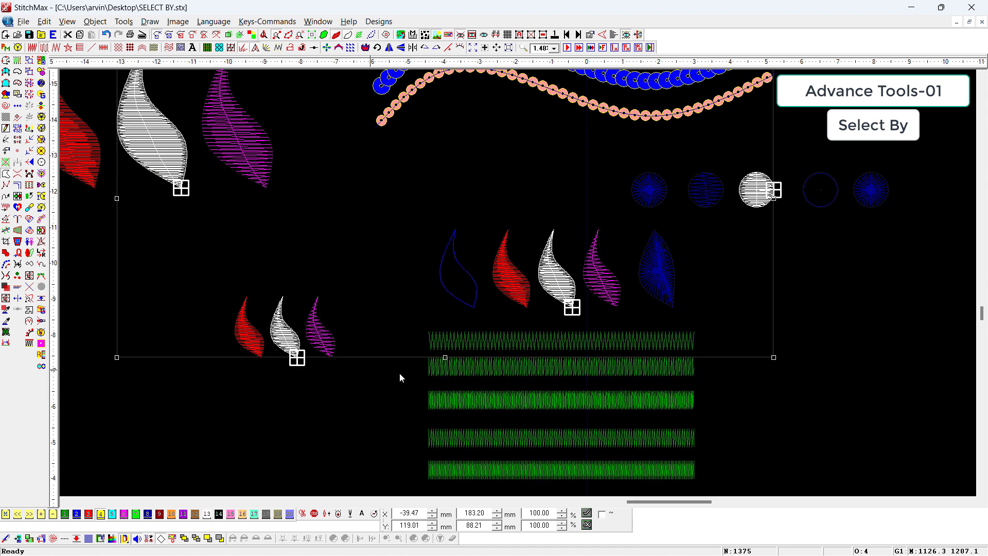
{"action": "left_click", "coordinate": [850, 343]}
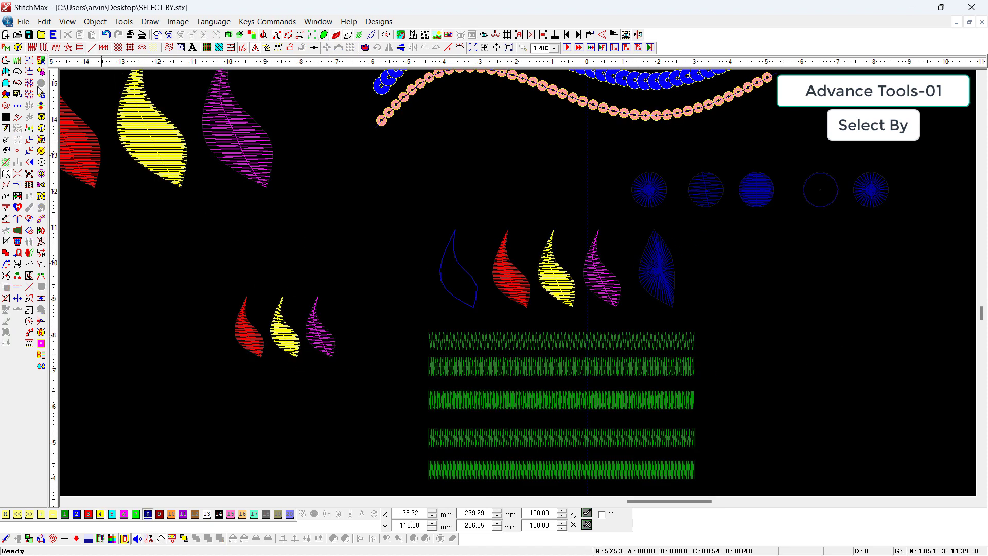
Step: Examine the wavy single and double sequin rows and the Sequin Size criterion in Select By, without making a selection
{"action": "left_click", "coordinate": [17, 94]}
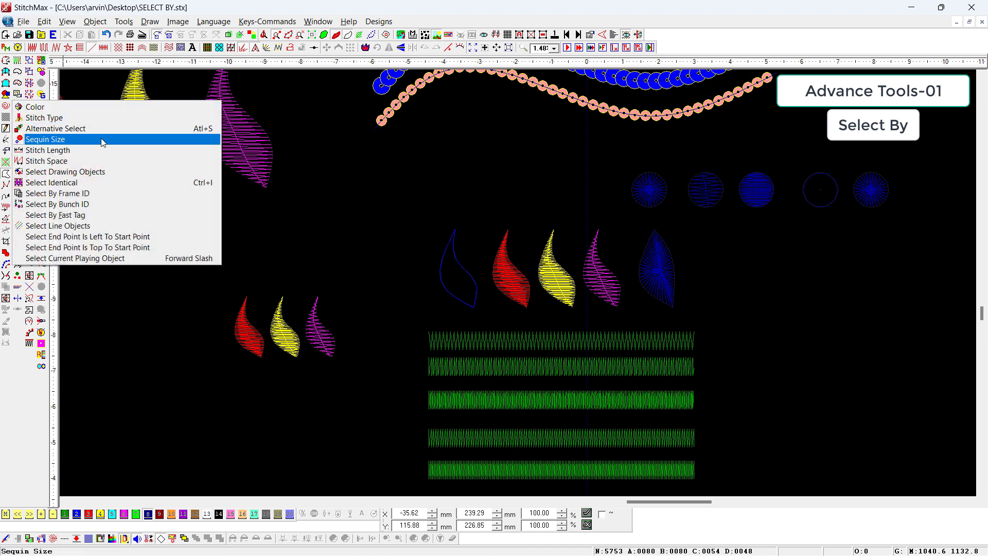
{"action": "left_click", "coordinate": [372, 174]}
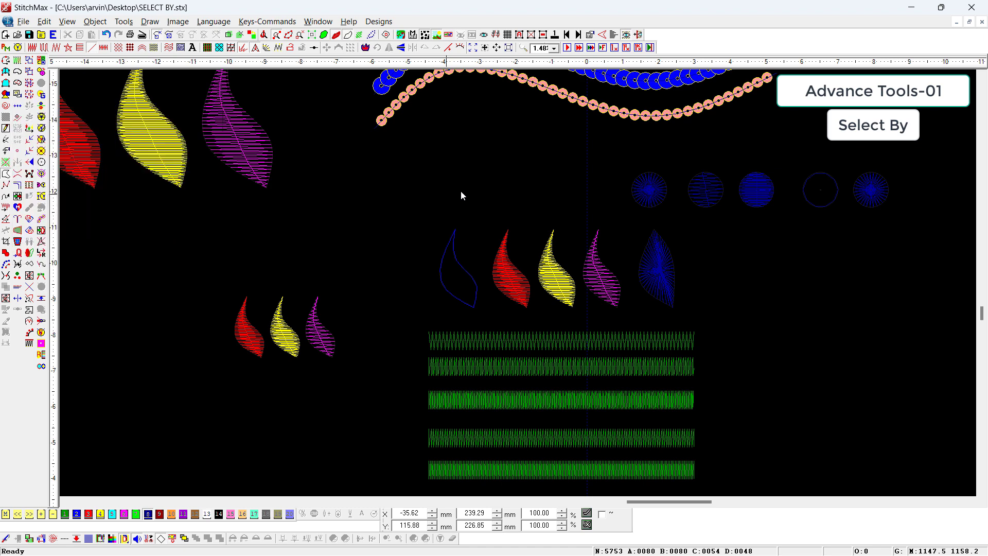
{"action": "scroll", "coordinate": [461, 190], "scroll_direction": "up", "scroll_amount": 5}
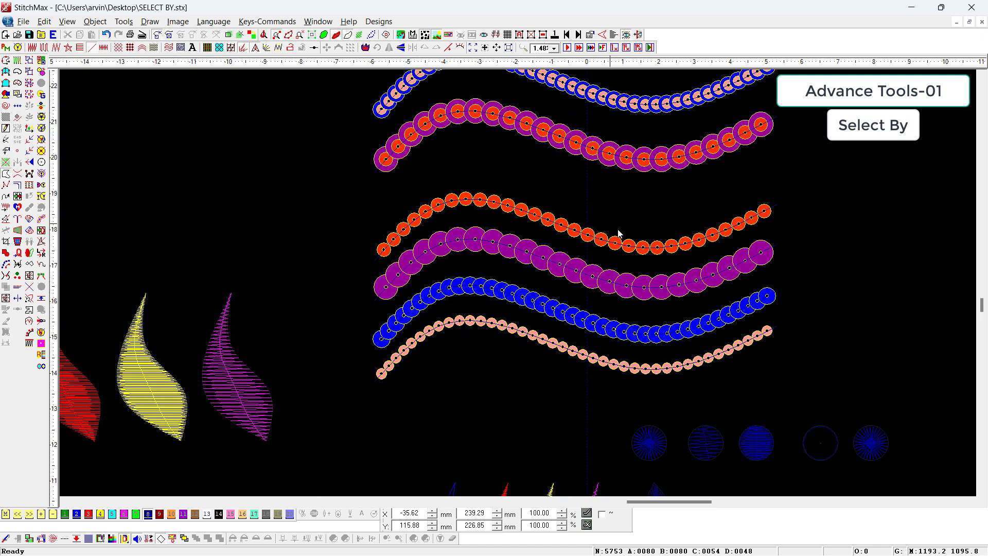
{"action": "scroll", "coordinate": [543, 267], "scroll_direction": "up", "scroll_amount": 3}
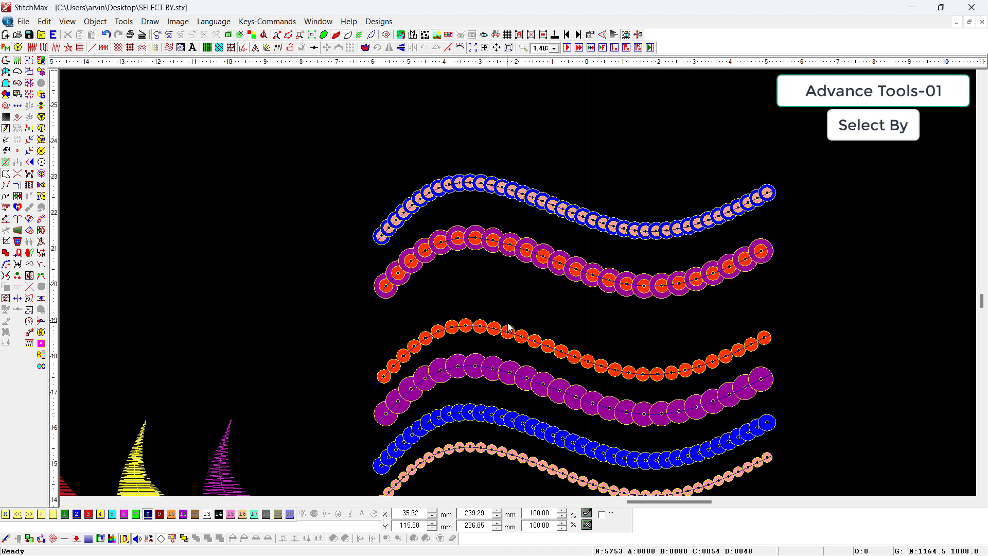
{"action": "left_click", "coordinate": [18, 94]}
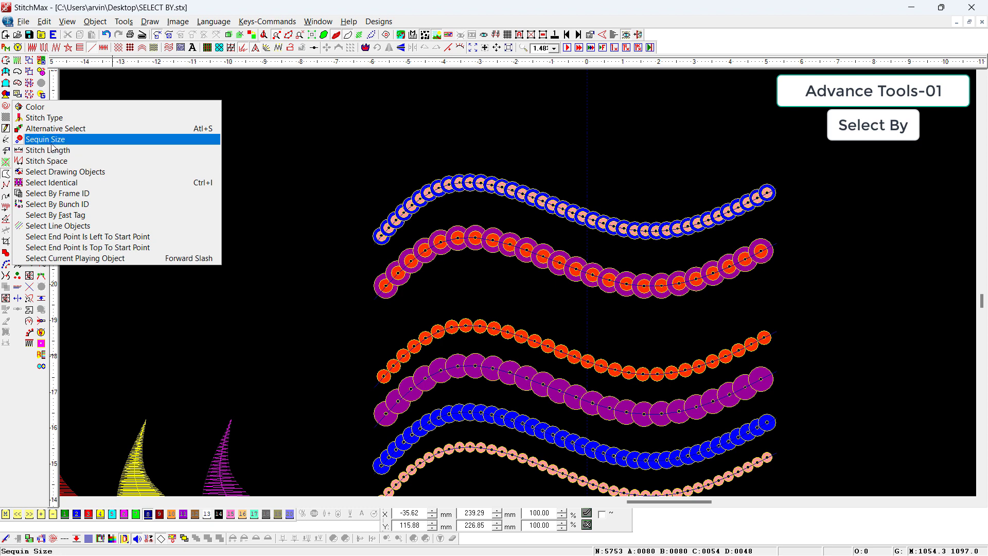
{"action": "left_click", "coordinate": [52, 149]}
{"action": "key", "text": "Escape"}
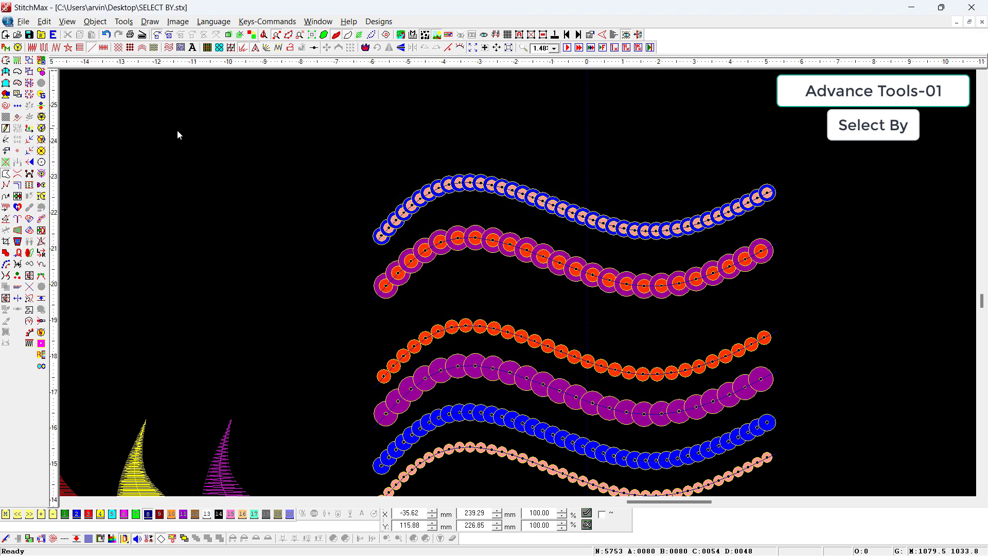
Step: Select all 3.0 mm sequin objects (size A) with Select By Sequin Size, then clear the selection
{"action": "left_click", "coordinate": [29, 95]}
{"action": "left_click", "coordinate": [46, 139]}
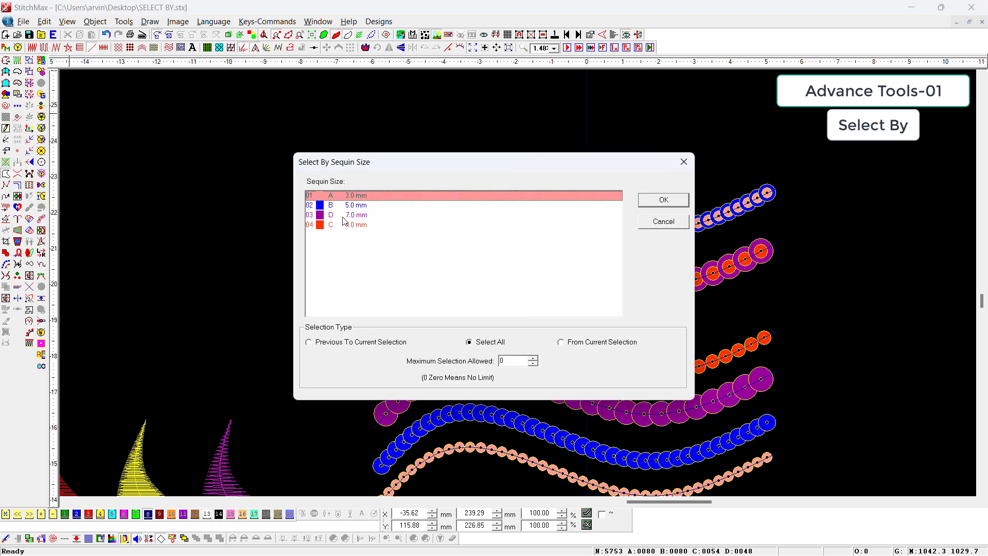
{"action": "left_click", "coordinate": [664, 201]}
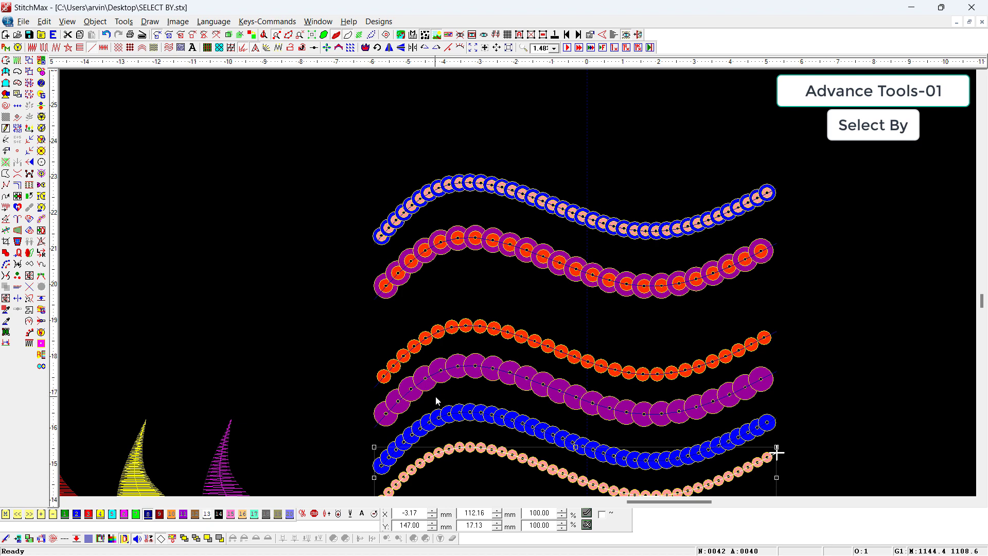
{"action": "left_click", "coordinate": [347, 159]}
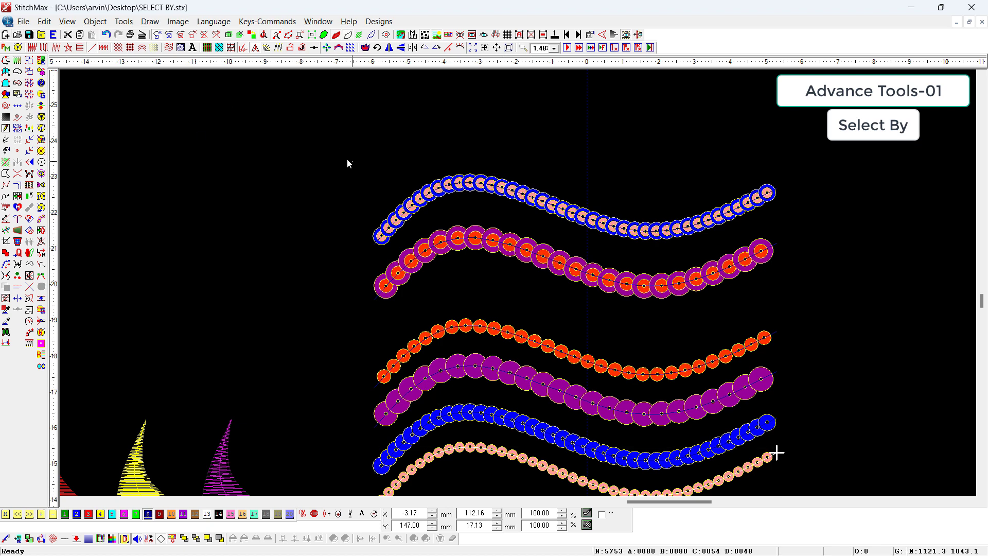
Step: Select all objects containing 5.0 mm sequins (size B) with Select By Sequin Size
{"action": "left_click", "coordinate": [17, 94]}
{"action": "left_click", "coordinate": [113, 141]}
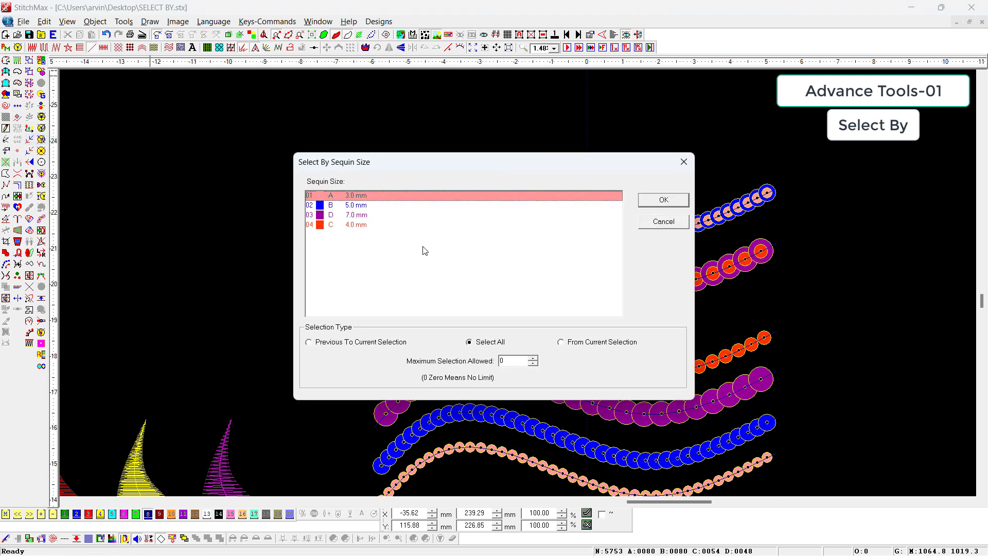
{"action": "left_click", "coordinate": [375, 205]}
{"action": "left_click_drag", "start_coordinate": [451, 170], "coordinate": [281, 165]}
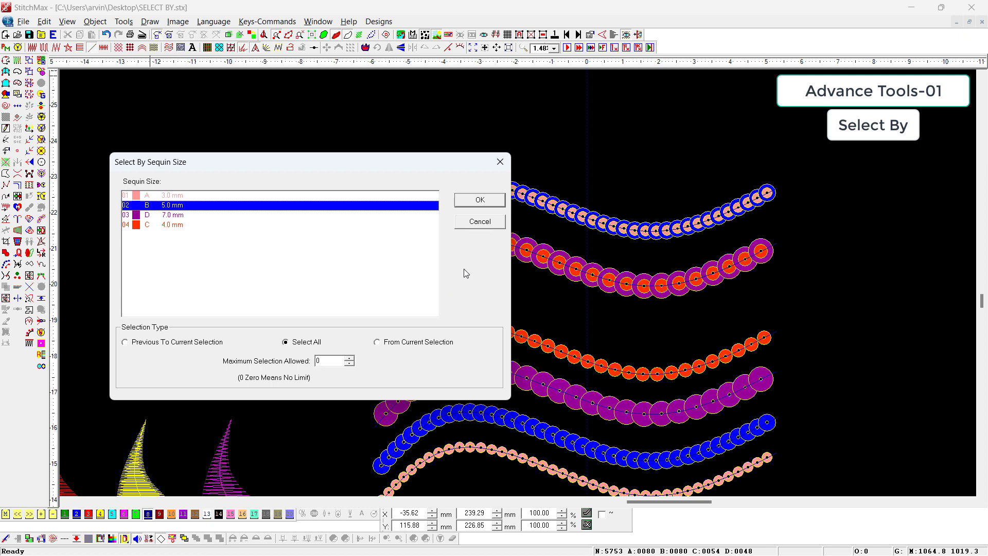
{"action": "left_click", "coordinate": [475, 203]}
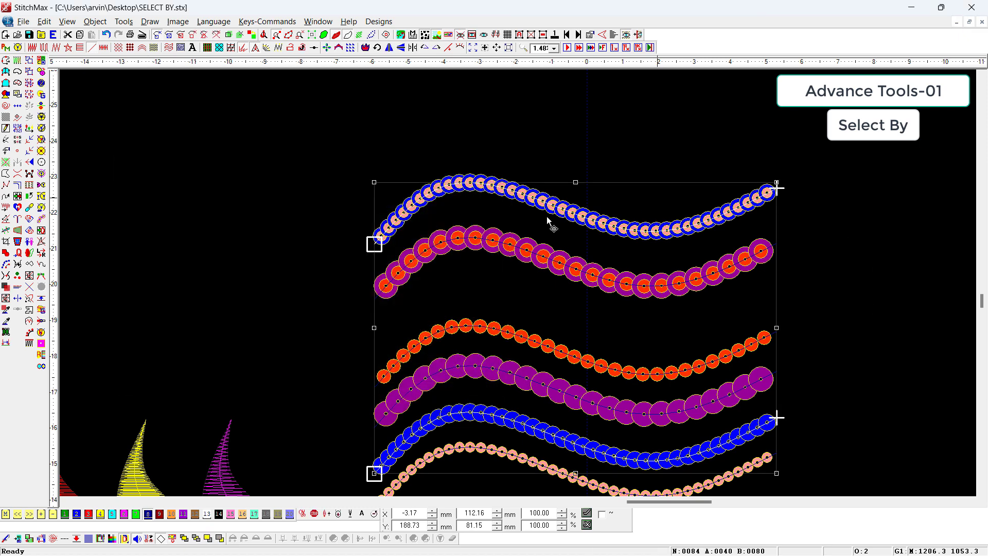
Step: Show only the selected sequin rows, then clear the selection and redraw the whole design
{"action": "key", "text": "Delete"}
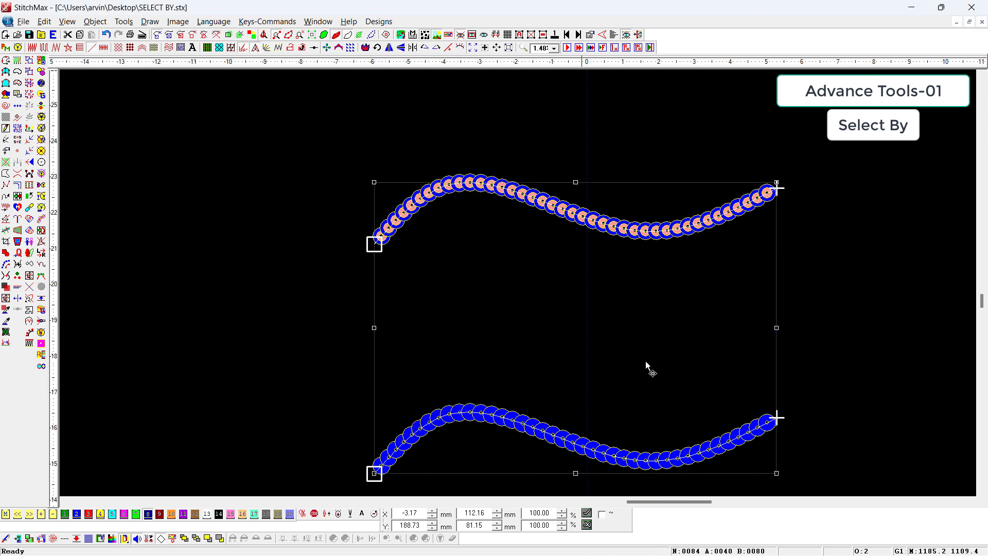
{"action": "left_click", "coordinate": [909, 269]}
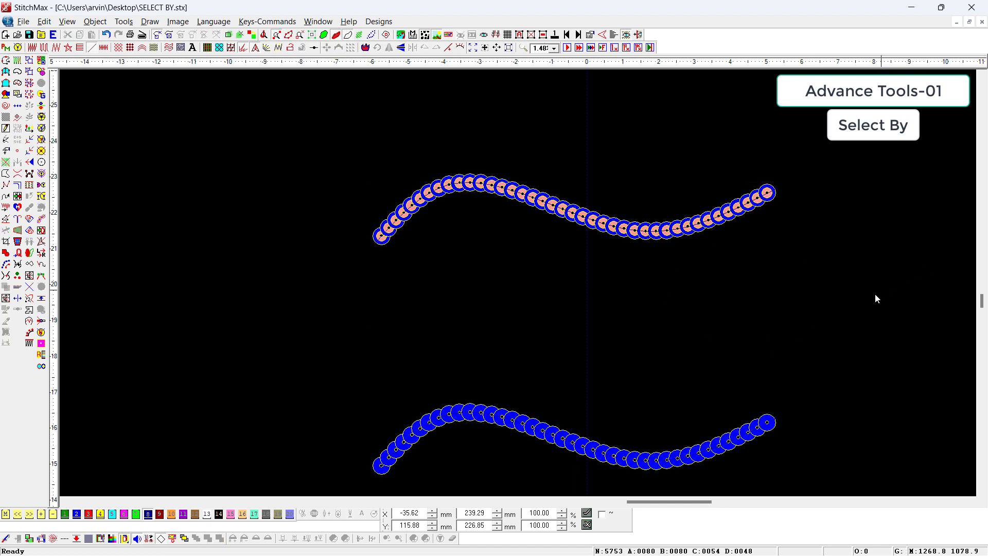
{"action": "key", "text": "r"}
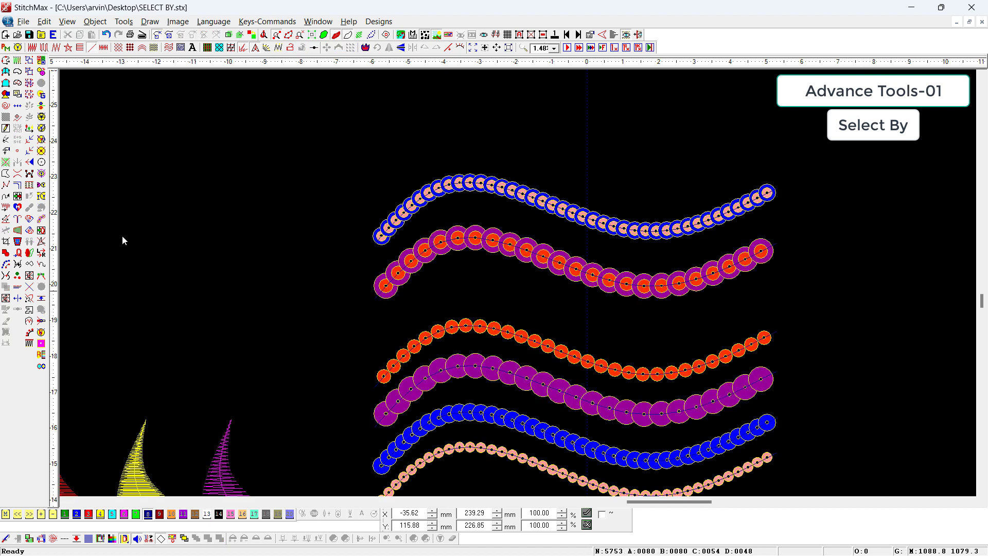
Step: Display the jump connections around the green stitch objects and select every second object with Alternative Select
{"action": "left_click", "coordinate": [18, 95]}
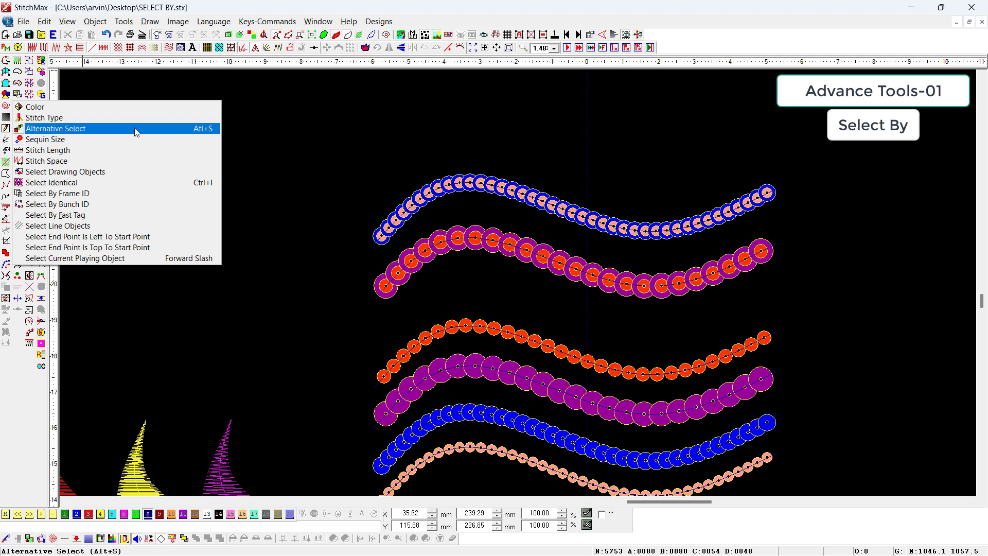
{"action": "left_click", "coordinate": [188, 129]}
{"action": "scroll", "coordinate": [827, 349], "scroll_direction": "down", "scroll_amount": 10}
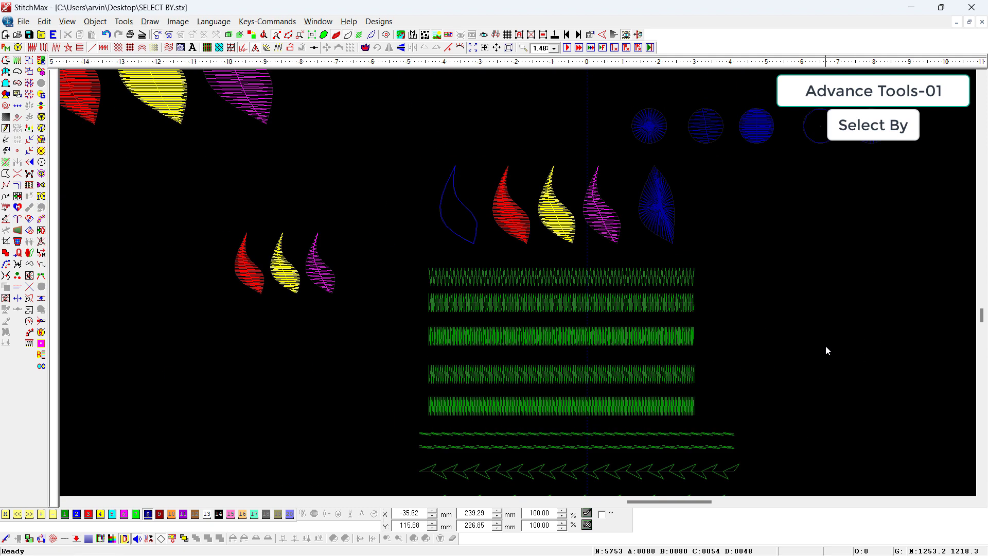
{"action": "scroll", "coordinate": [610, 429], "scroll_direction": "down", "scroll_amount": 3}
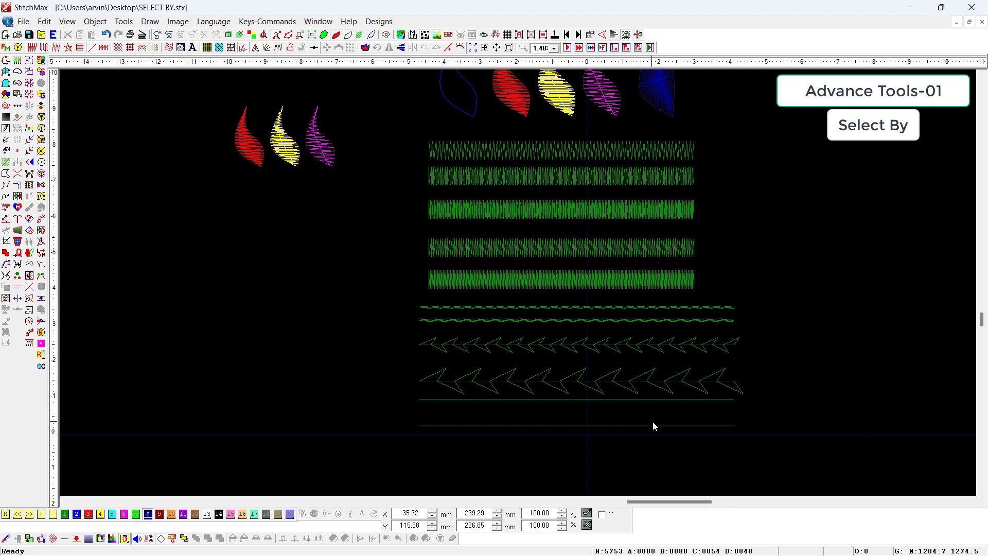
{"action": "key", "text": "j"}
{"action": "left_click", "coordinate": [15, 102]}
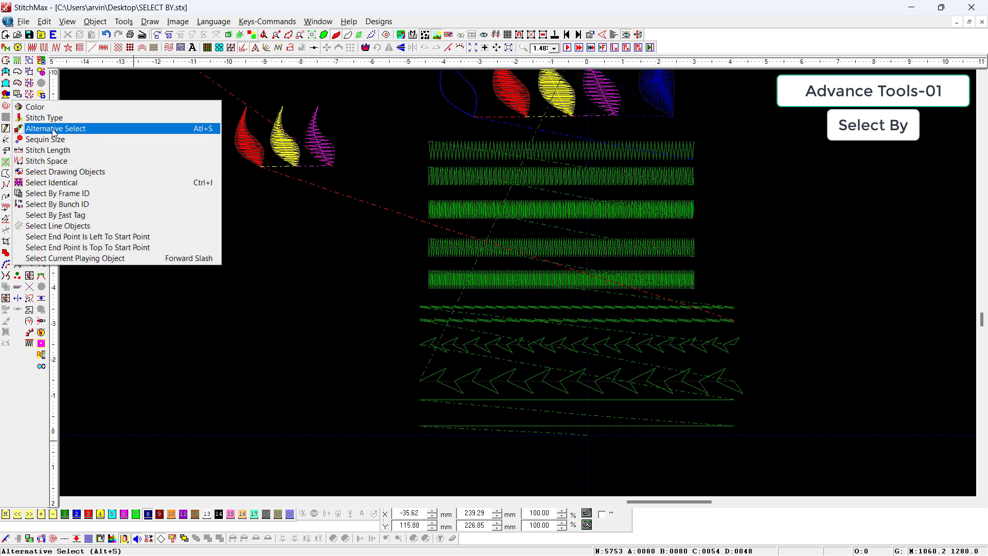
{"action": "left_click", "coordinate": [336, 4]}
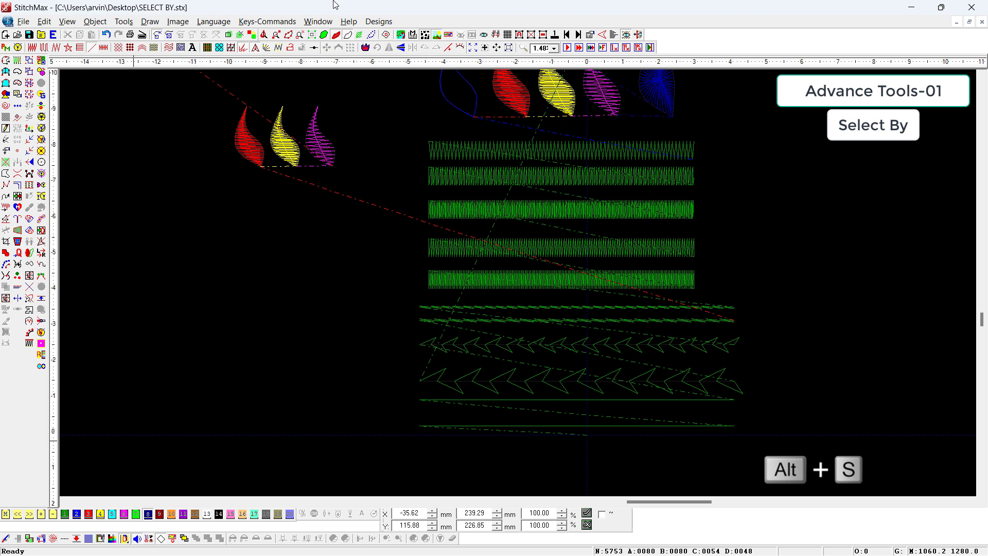
{"action": "key", "text": "alt+s"}
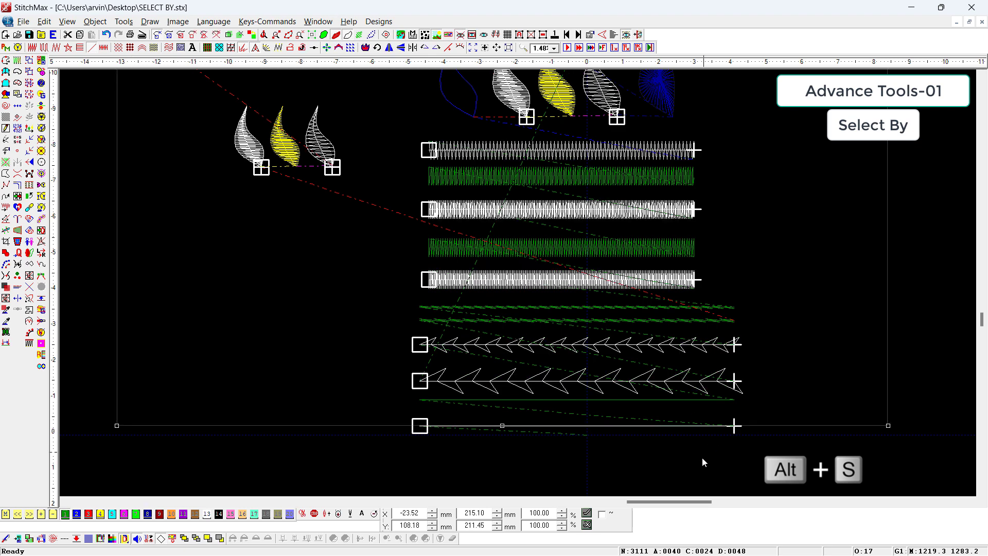
Step: Inspect the alternate selection across the leaves, circles and sequin rows, then clear it
{"action": "scroll", "coordinate": [409, 163], "scroll_direction": "up", "scroll_amount": 3}
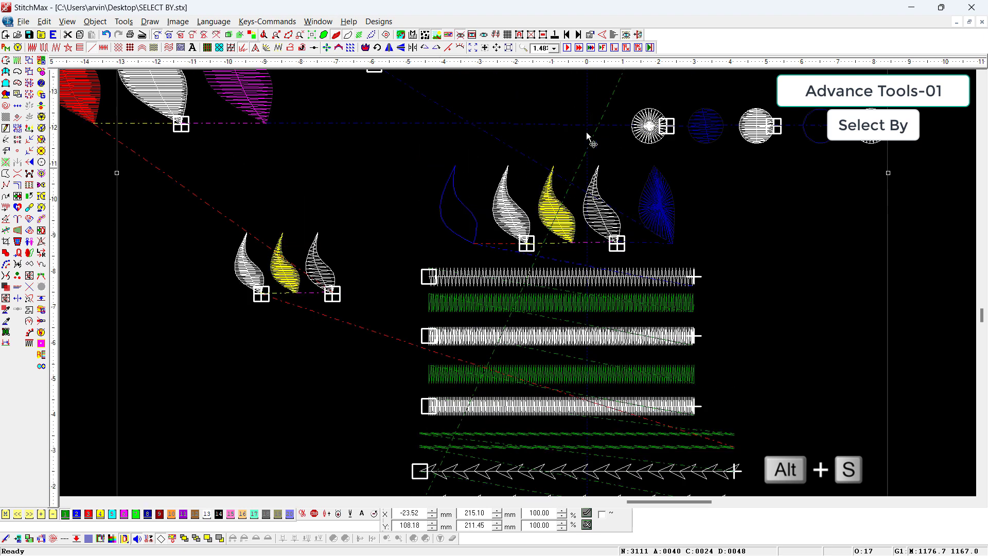
{"action": "scroll", "coordinate": [581, 170], "scroll_direction": "up", "scroll_amount": 1}
{"action": "scroll", "coordinate": [584, 175], "scroll_direction": "down", "scroll_amount": 4}
{"action": "left_click", "coordinate": [338, 146]}
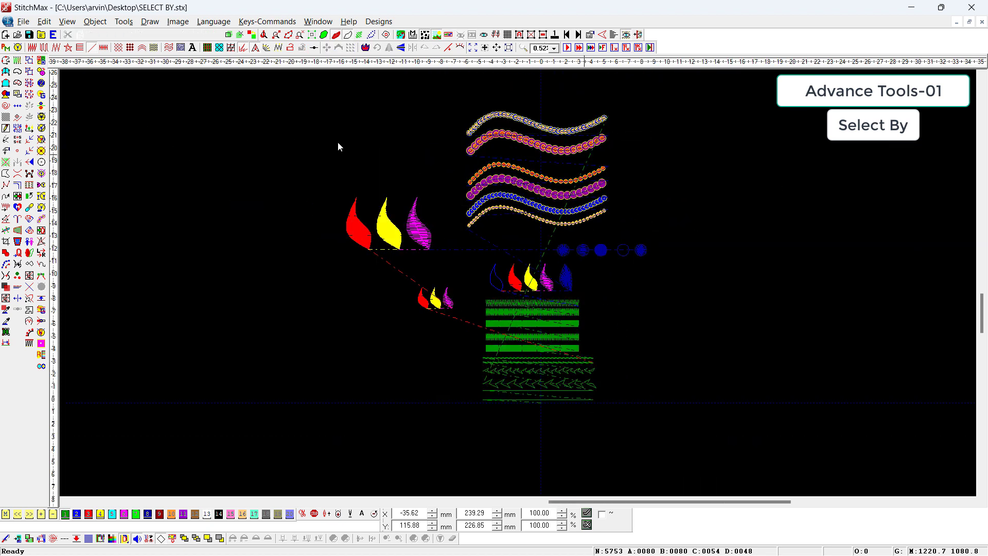
Step: Examine the stitch length and style of the two straight green lines and the arrow-shaped Aari lines in Line Fill Parameters
{"action": "left_click", "coordinate": [17, 94]}
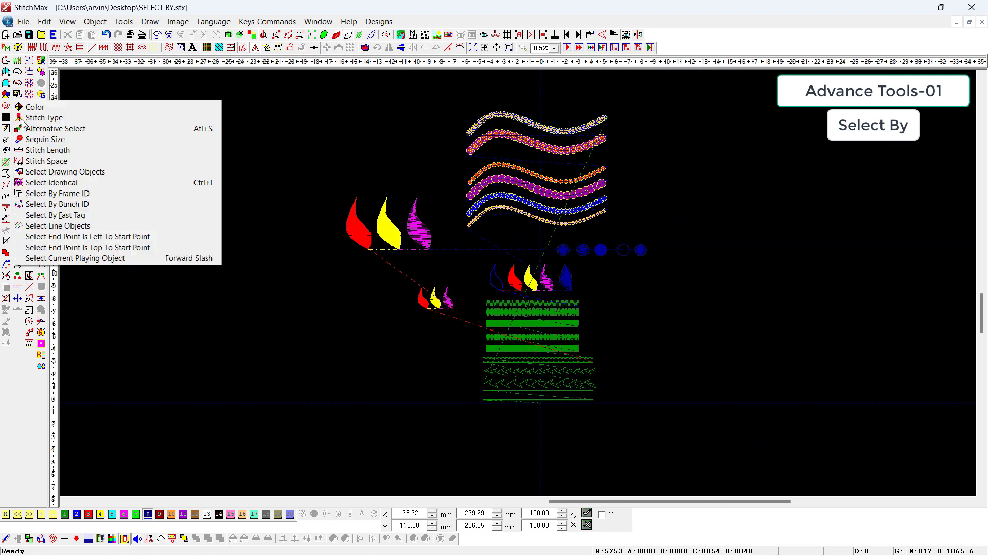
{"action": "left_click", "coordinate": [47, 150]}
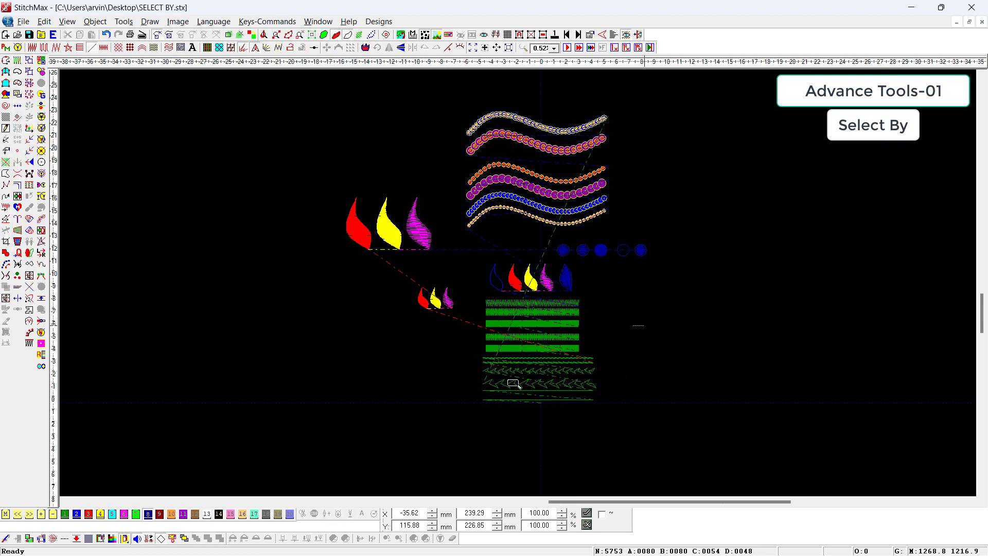
{"action": "scroll", "coordinate": [575, 400], "scroll_direction": "up", "scroll_amount": 6}
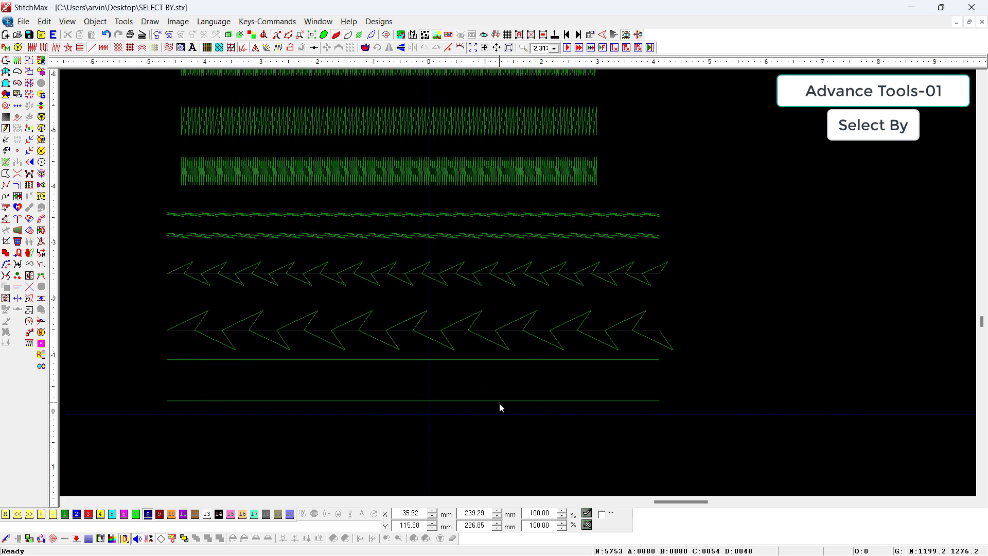
{"action": "double_click", "coordinate": [502, 401]}
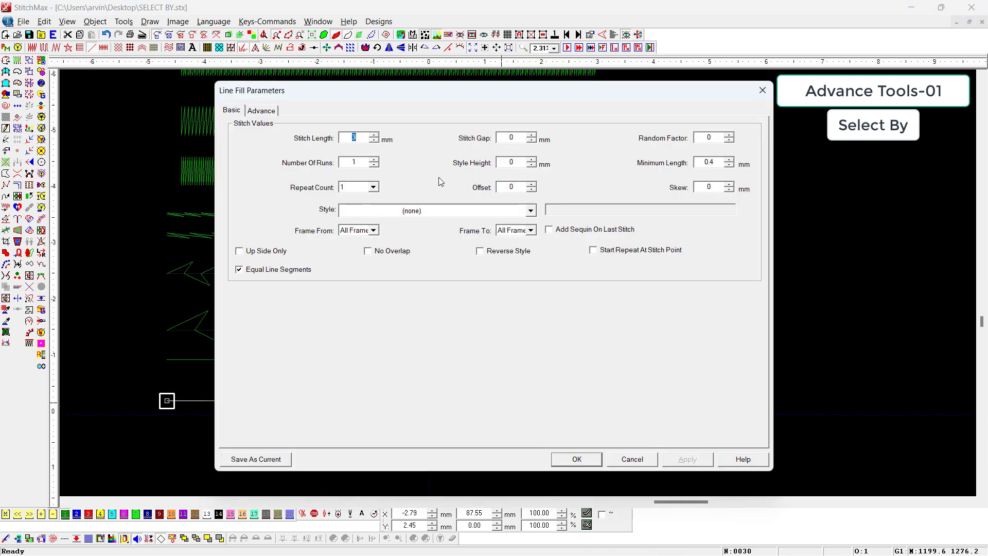
{"action": "key", "text": "Escape"}
{"action": "double_click", "coordinate": [223, 364]}
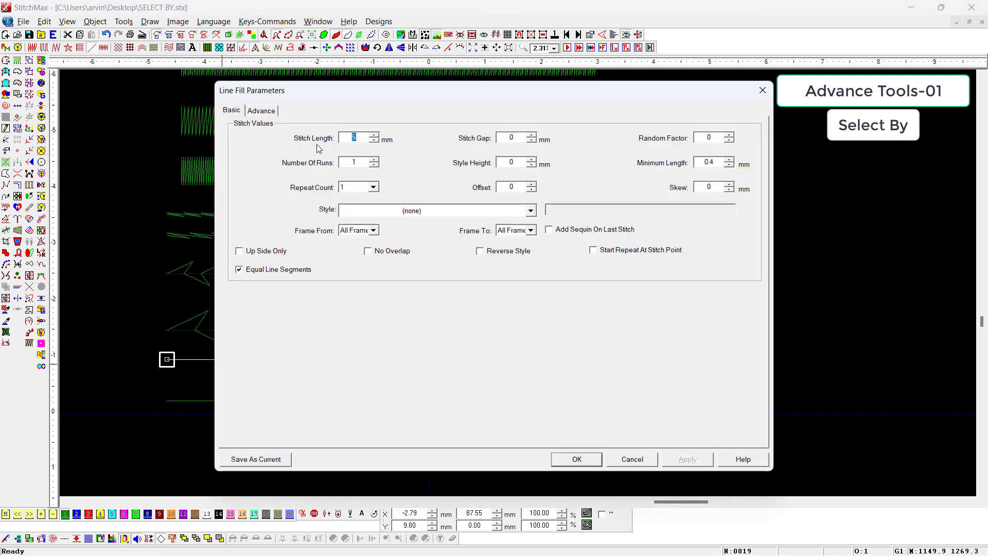
{"action": "key", "text": "Return"}
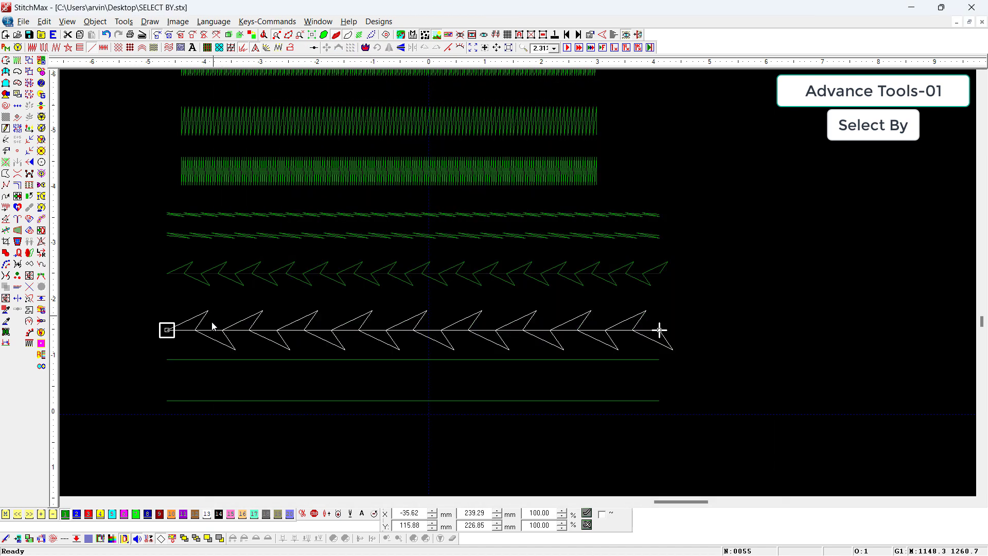
{"action": "double_click", "coordinate": [213, 325]}
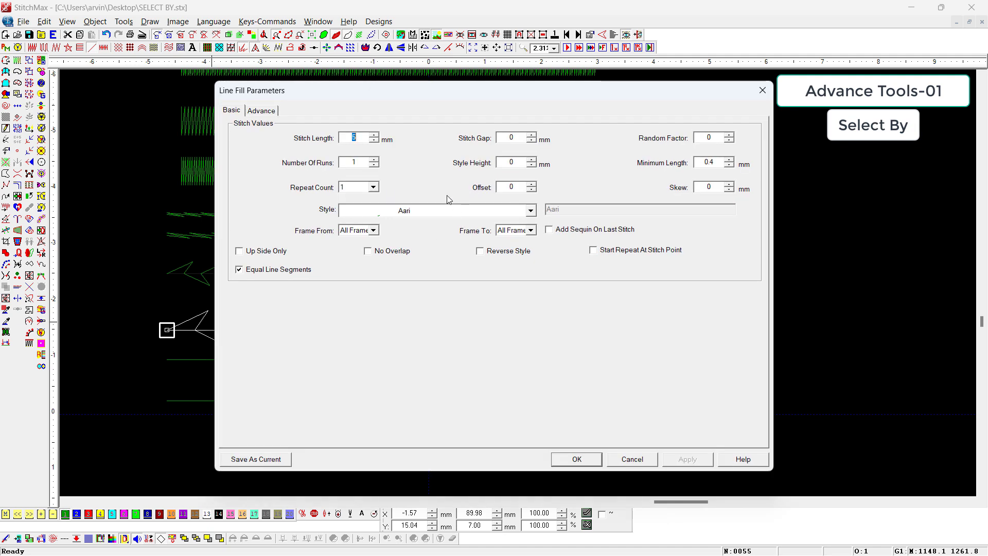
{"action": "key", "text": "Return"}
{"action": "double_click", "coordinate": [286, 279]}
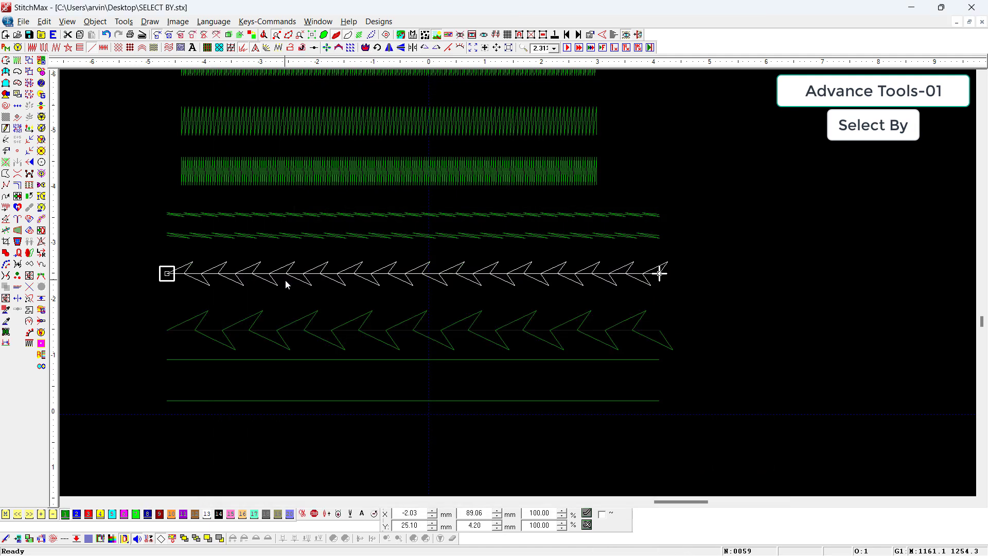
{"action": "key", "text": "Escape"}
Step: Copy the upper straight green line to just below the lower one and set the copy's Repeat Count to 5
{"action": "left_click", "coordinate": [626, 389]}
{"action": "left_click_drag", "start_coordinate": [612, 361], "coordinate": [591, 435]}
{"action": "right_click", "coordinate": [498, 296]}
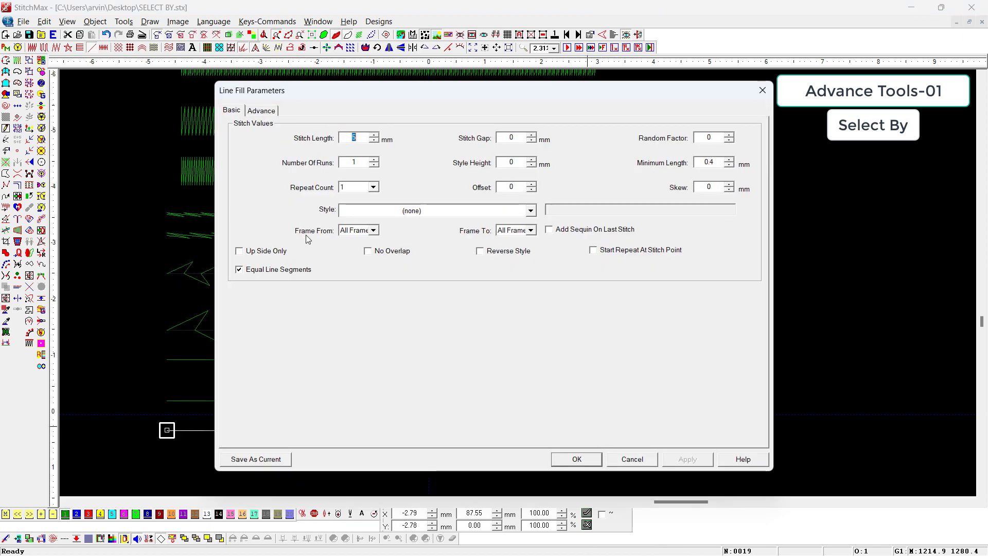
{"action": "left_click", "coordinate": [373, 186]}
{"action": "left_click", "coordinate": [355, 211]}
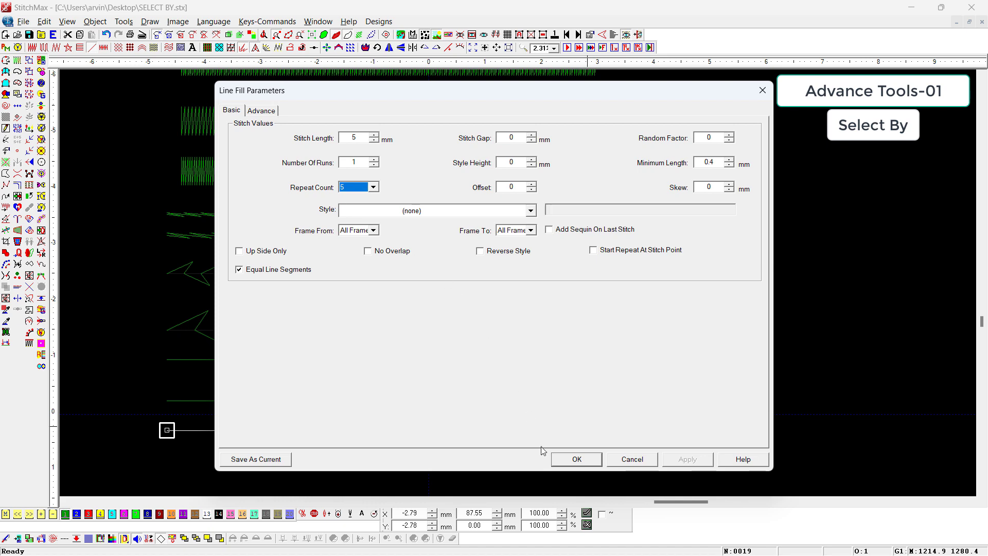
{"action": "left_click", "coordinate": [556, 458]}
Step: Examine the lengths listed in Select By Stitch Length and the middle straight line's parameters, leaving both unchanged
{"action": "scroll", "coordinate": [511, 276], "scroll_direction": "down", "scroll_amount": 2}
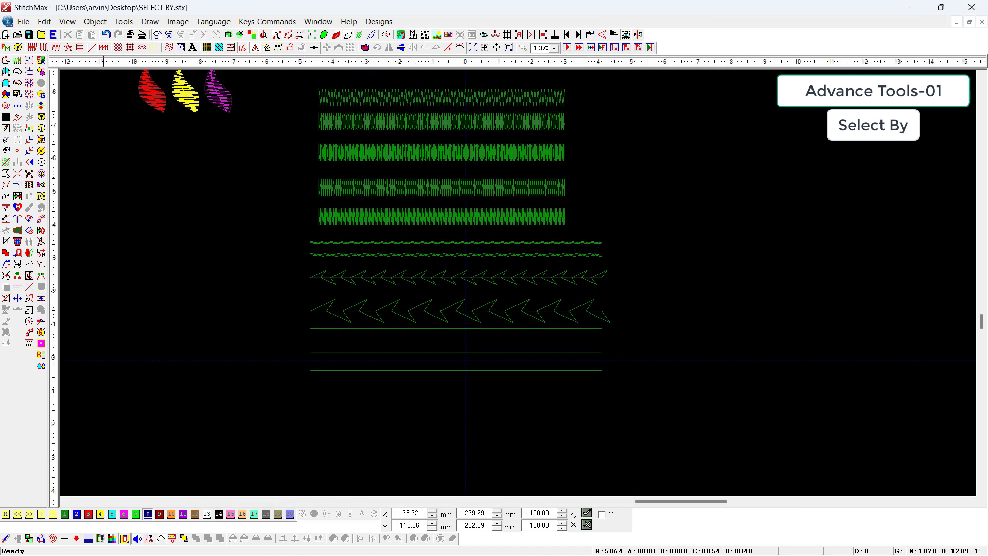
{"action": "left_click", "coordinate": [17, 95]}
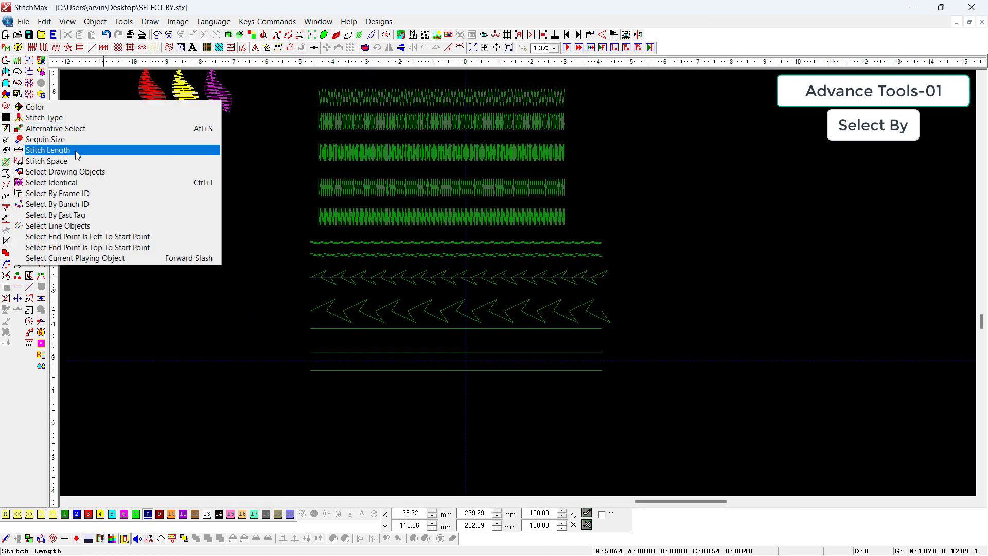
{"action": "left_click", "coordinate": [77, 151]}
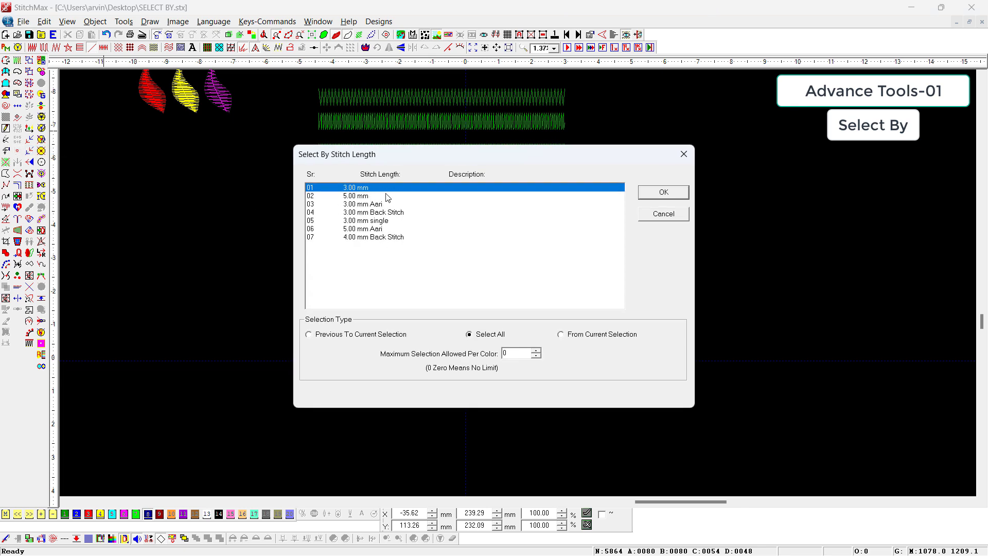
{"action": "key", "text": "Escape"}
{"action": "double_click", "coordinate": [467, 354]}
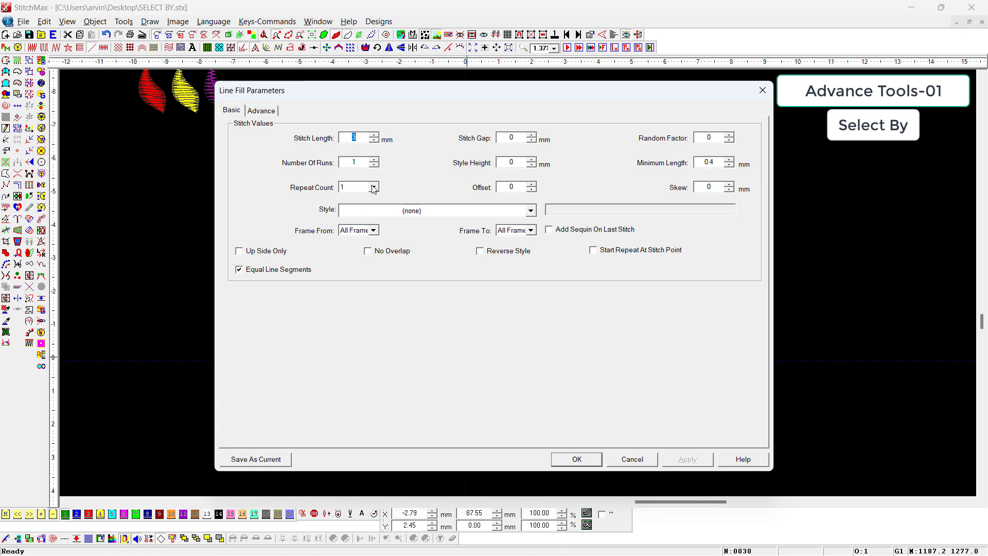
{"action": "key", "text": "Escape"}
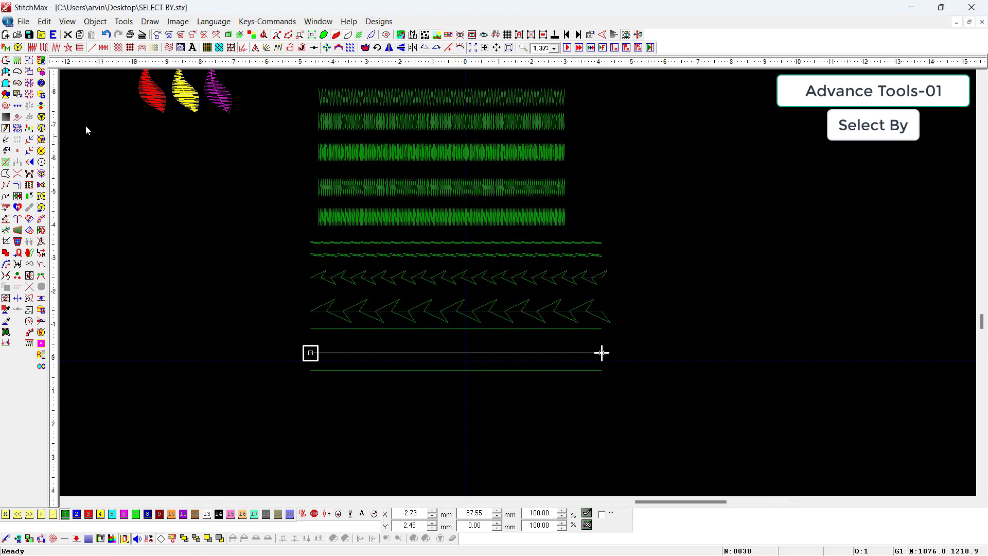
Step: Select all plain lines with a 5.00 mm stitch length using Select By Stitch Length
{"action": "left_click", "coordinate": [17, 94]}
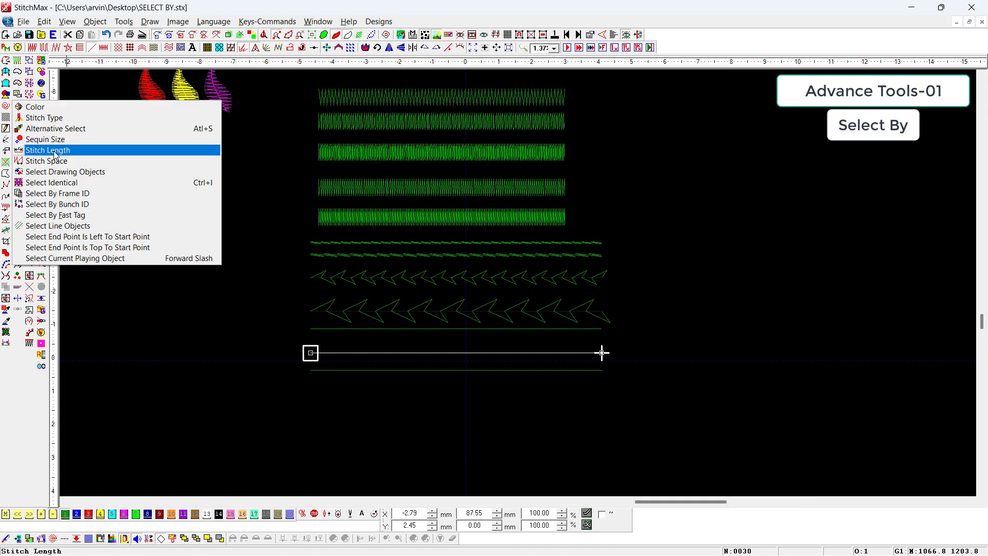
{"action": "left_click", "coordinate": [47, 149]}
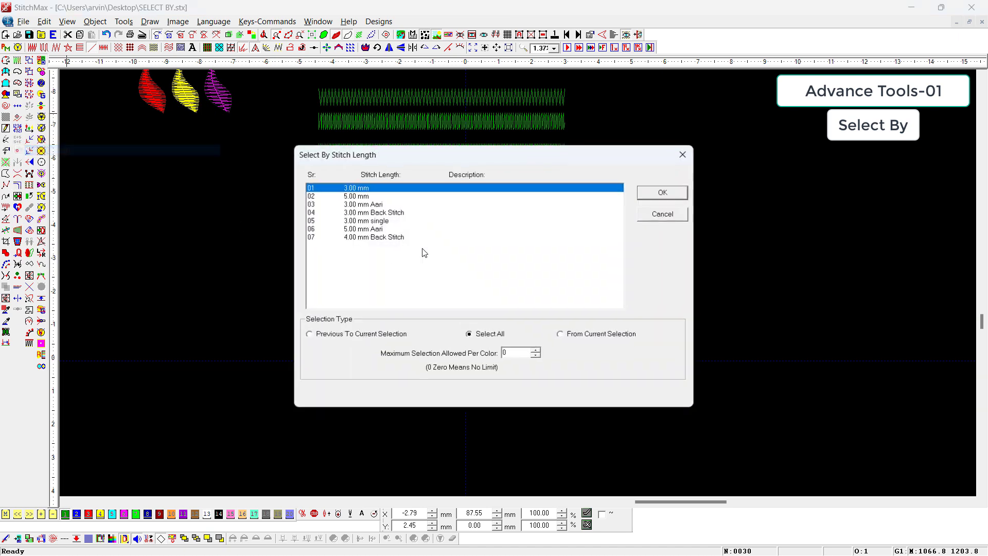
{"action": "left_click", "coordinate": [349, 198]}
{"action": "left_click", "coordinate": [666, 193]}
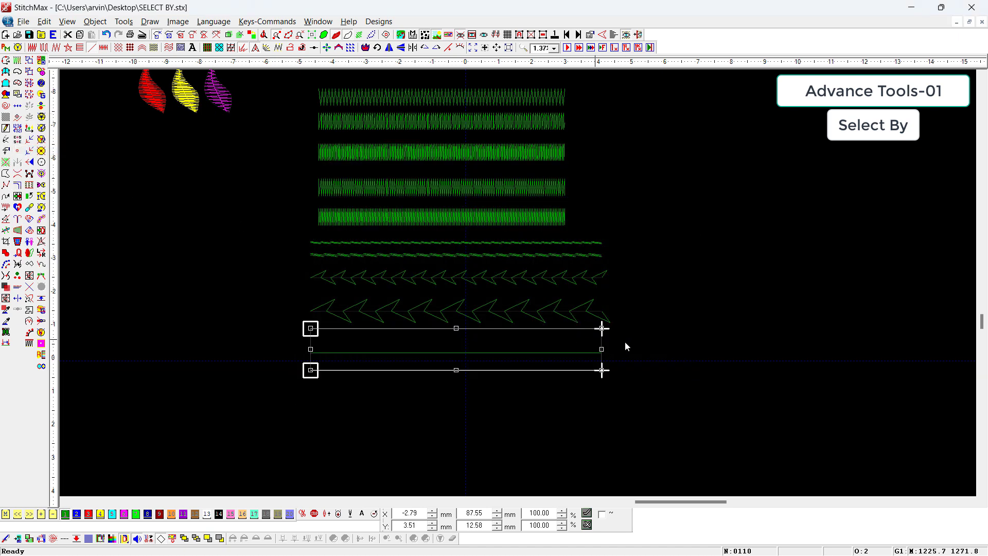
Step: Isolate the selected 5.00 mm lines and examine the upper and lower lines' stitch length and Repeat Count in Line Fill Parameters
{"action": "key", "text": "shift+h"}
{"action": "left_click", "coordinate": [575, 299]}
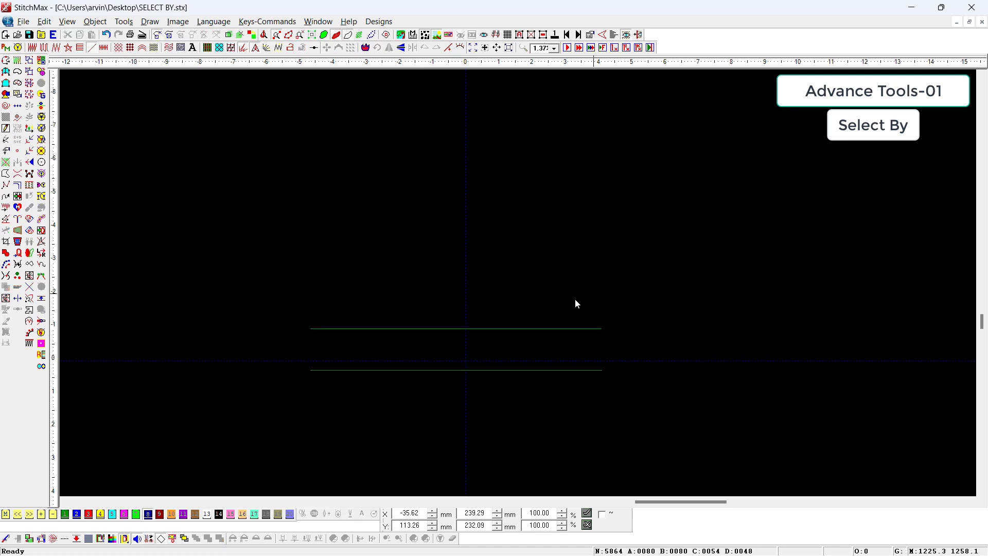
{"action": "left_click", "coordinate": [564, 300]}
{"action": "key", "text": "Escape"}
{"action": "left_click", "coordinate": [563, 329]}
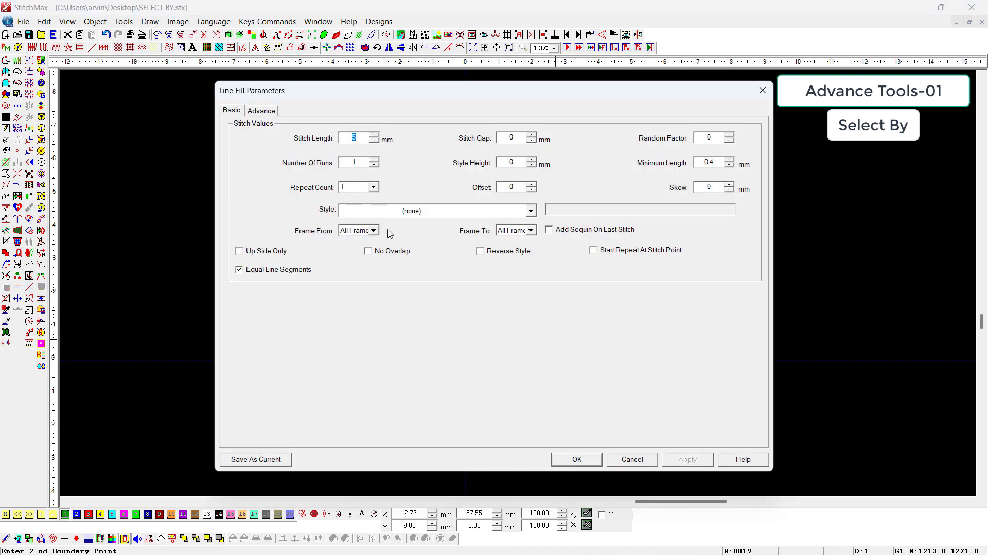
{"action": "key", "text": "Return"}
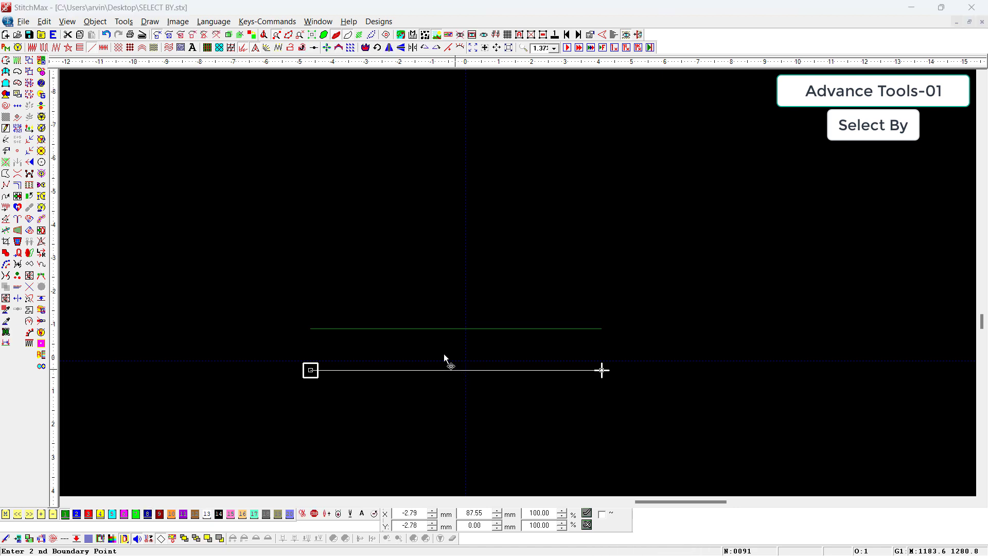
{"action": "left_click", "coordinate": [444, 353]}
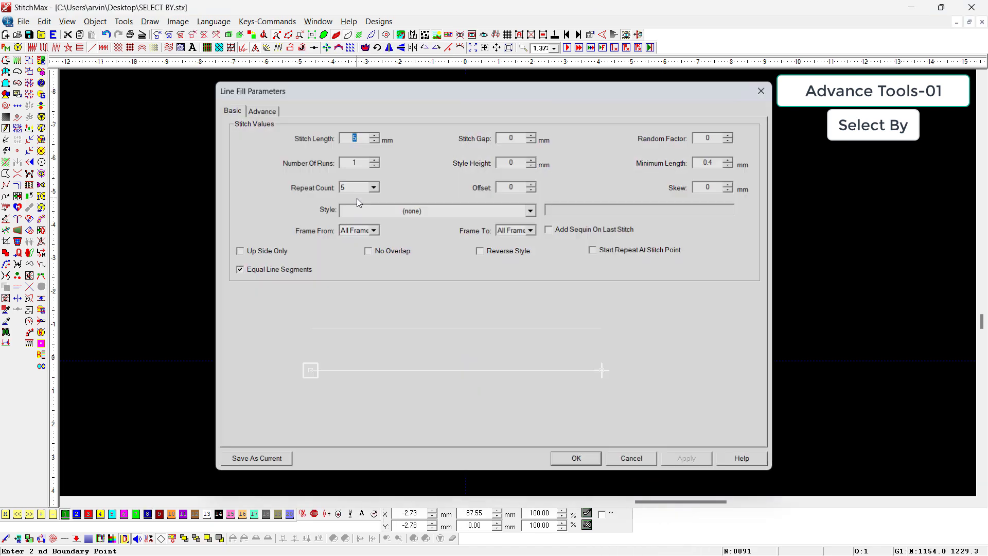
{"action": "key", "text": "Return"}
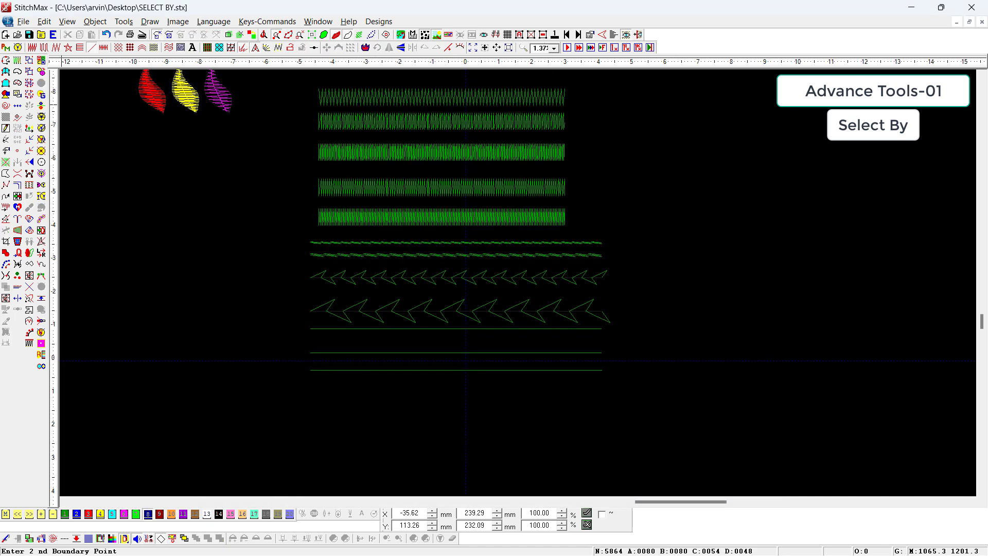
Step: Select all 4.00 mm Back Stitch lines using Select By Stitch Length
{"action": "left_click", "coordinate": [17, 94]}
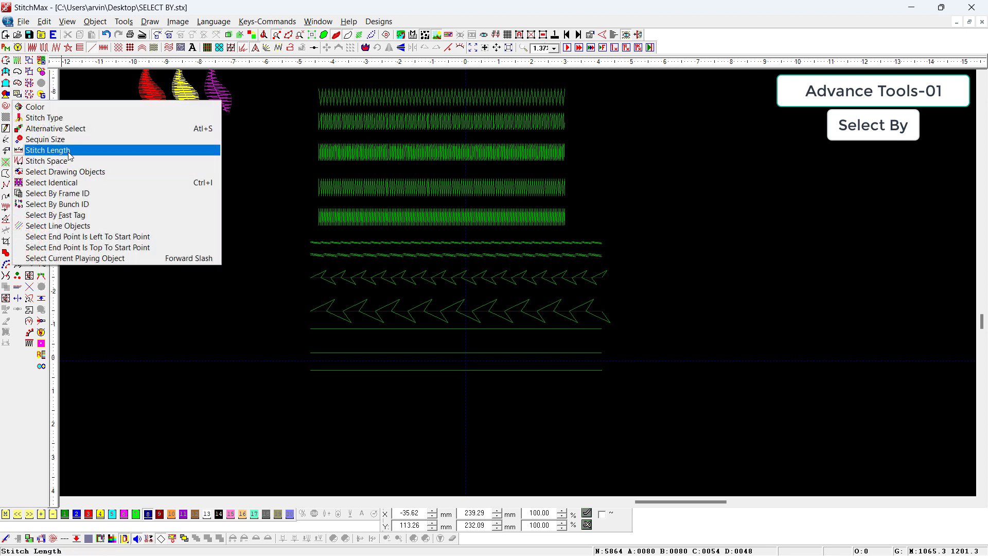
{"action": "left_click", "coordinate": [48, 150]}
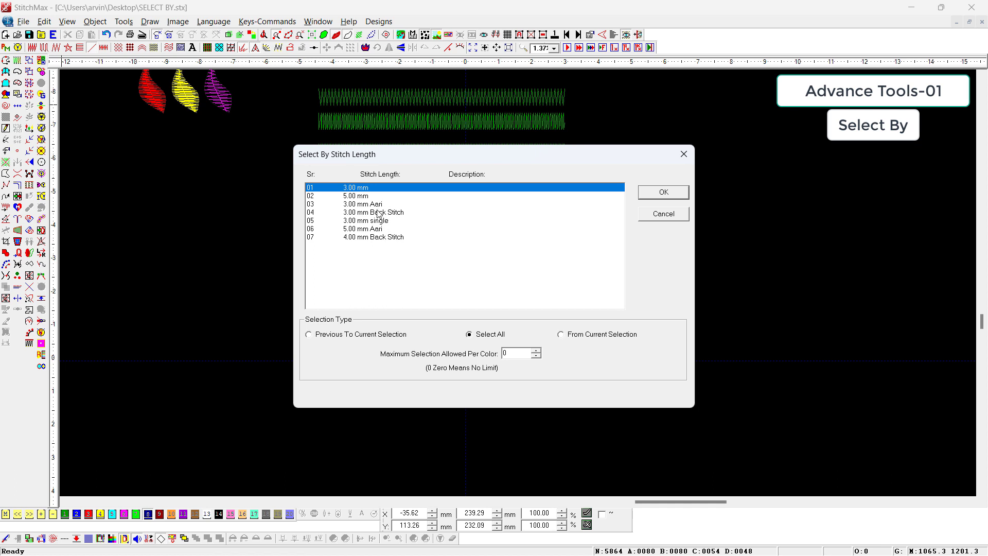
{"action": "left_click", "coordinate": [383, 237]}
{"action": "left_click", "coordinate": [663, 192]}
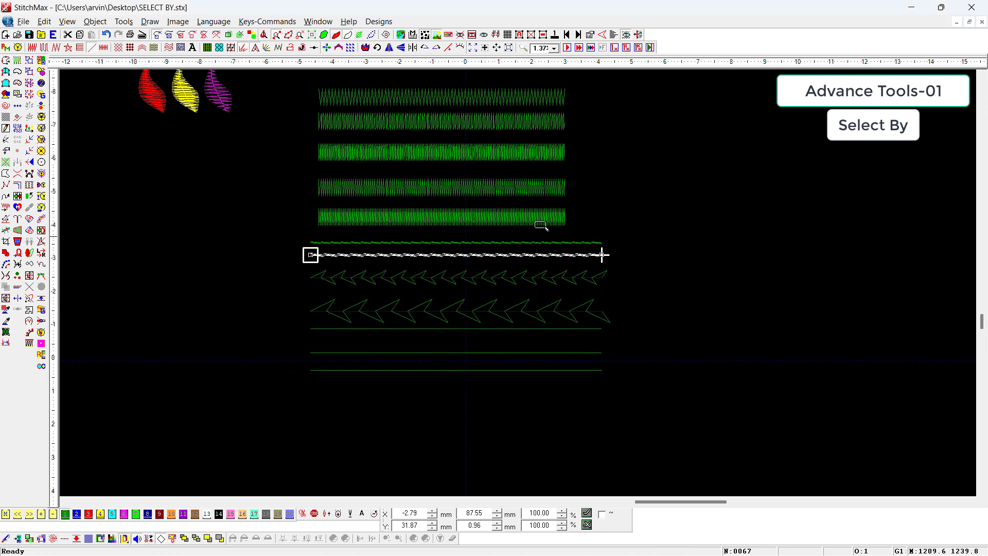
Step: Examine the selected back stitch line's length and style in Line Fill Parameters, then clear the selection
{"action": "left_click_drag", "start_coordinate": [535, 222], "coordinate": [324, 271]}
{"action": "right_click", "coordinate": [356, 276]}
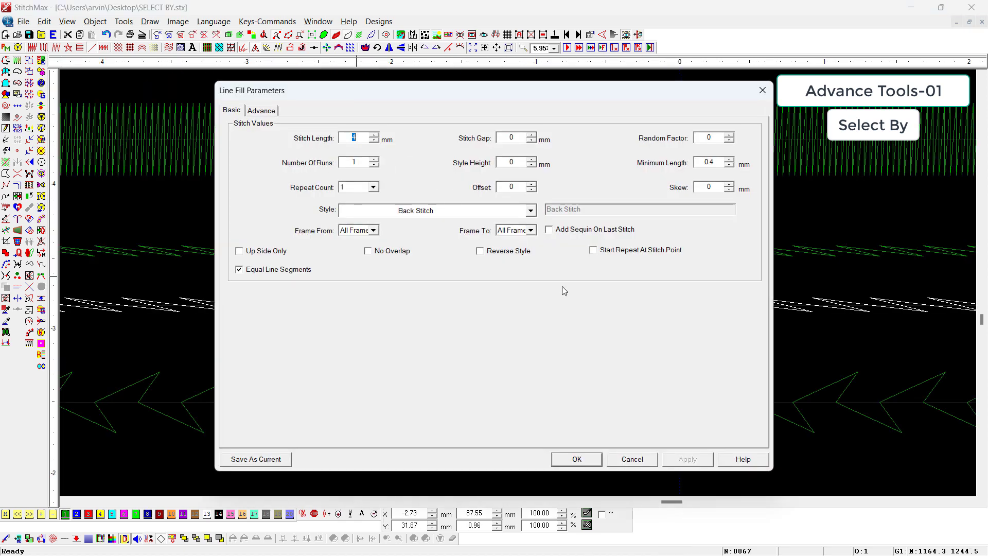
{"action": "key", "text": "Escape"}
{"action": "key", "text": "minus"}
{"action": "key", "text": "minus"}
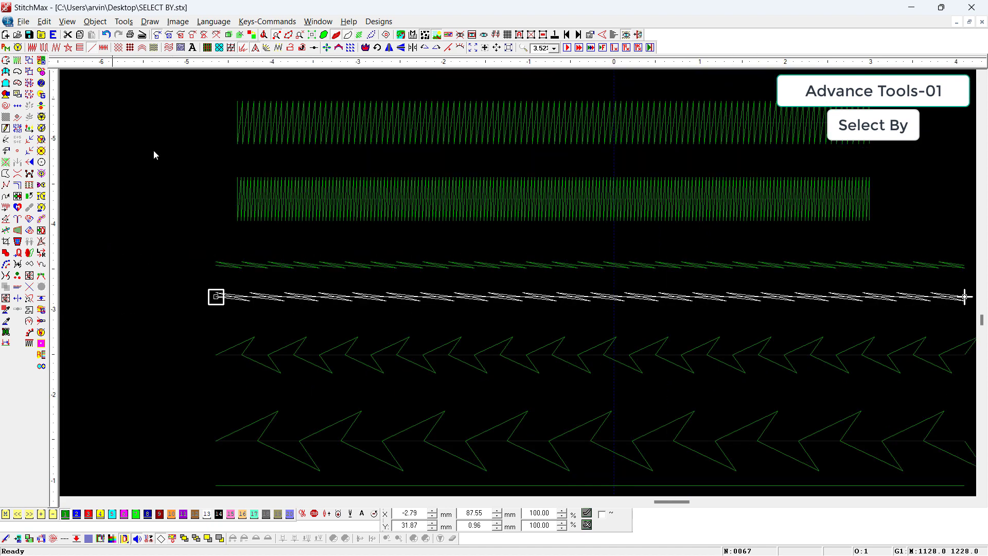
{"action": "key", "text": "Escape"}
Step: Examine the spacing values listed in Select By Stitch Spacing without selecting any objects
{"action": "left_click", "coordinate": [19, 95]}
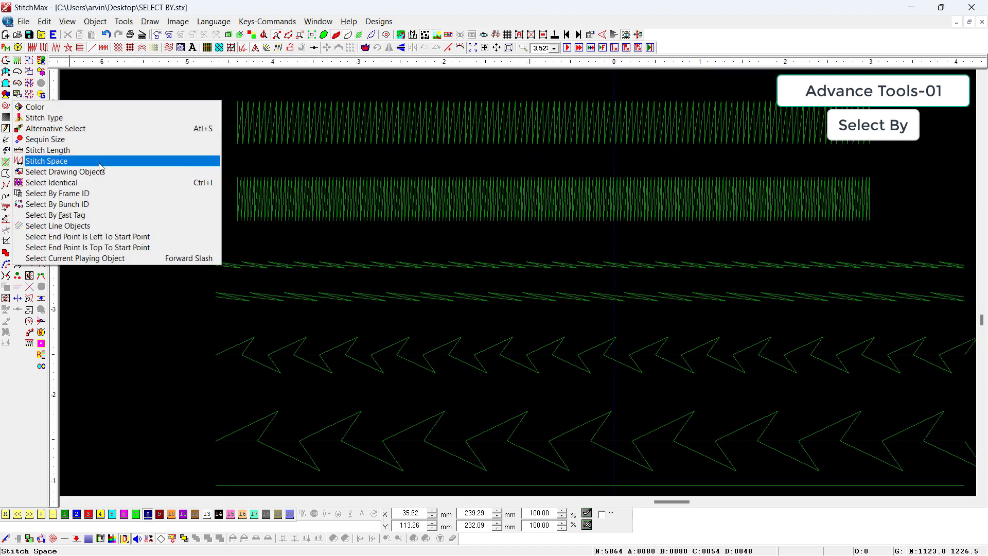
{"action": "left_click", "coordinate": [98, 161]}
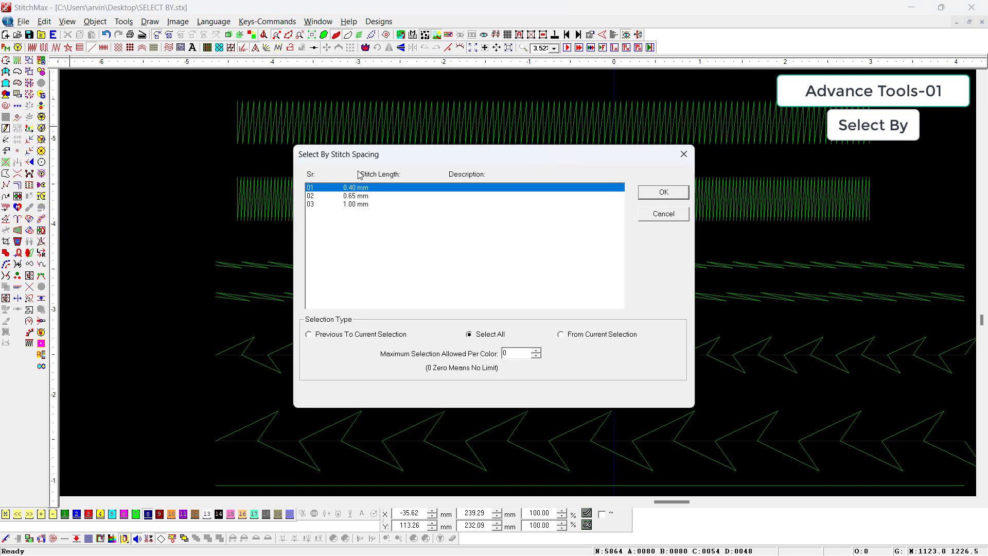
{"action": "key", "text": "Escape"}
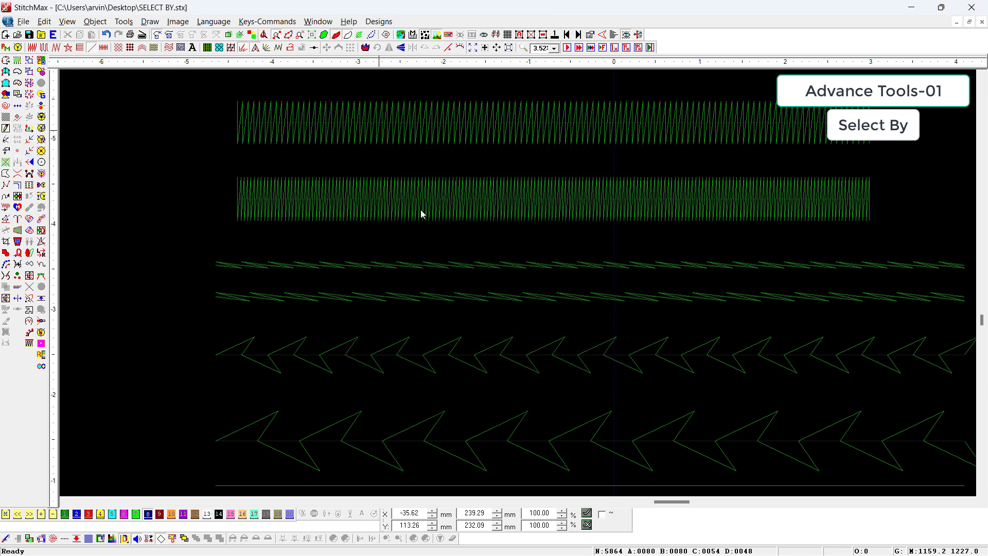
Step: Turn on the realistic thread display for the design and dismiss the antivirus update notification
{"action": "key", "text": "t"}
{"action": "scroll", "coordinate": [464, 226], "scroll_direction": "up", "scroll_amount": 3}
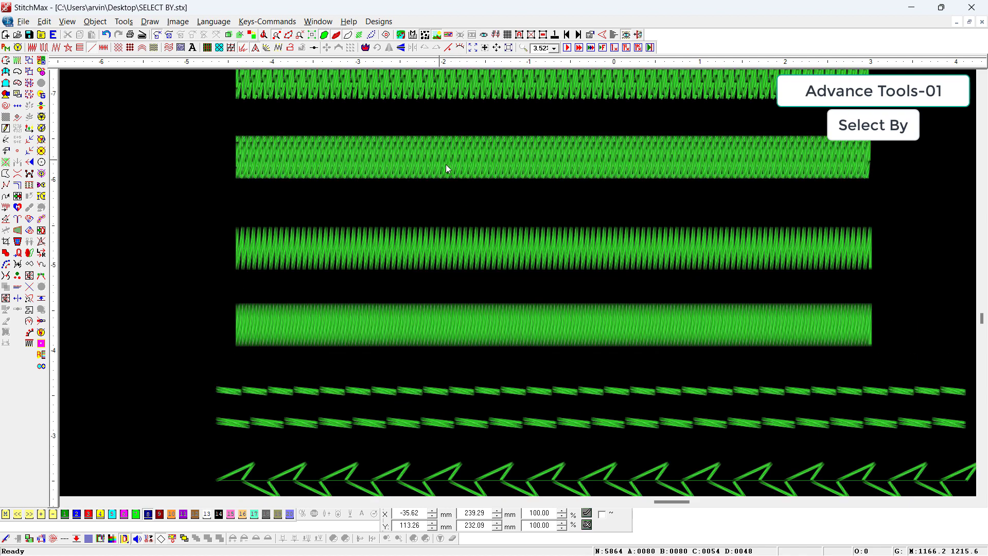
{"action": "scroll", "coordinate": [477, 162], "scroll_direction": "left", "scroll_amount": 1}
{"action": "scroll", "coordinate": [477, 162], "scroll_direction": "down", "scroll_amount": 2}
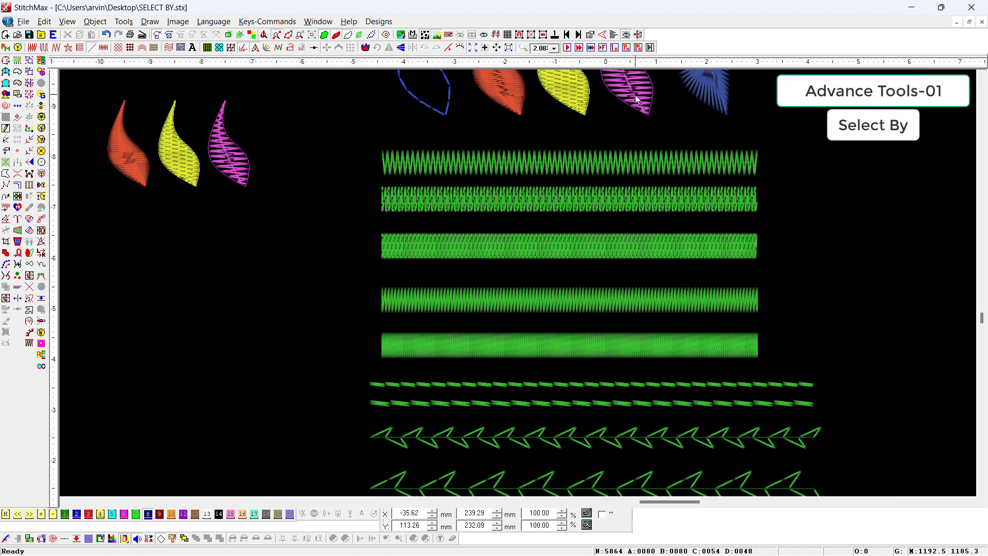
{"action": "scroll", "coordinate": [637, 98], "scroll_direction": "up", "scroll_amount": 3}
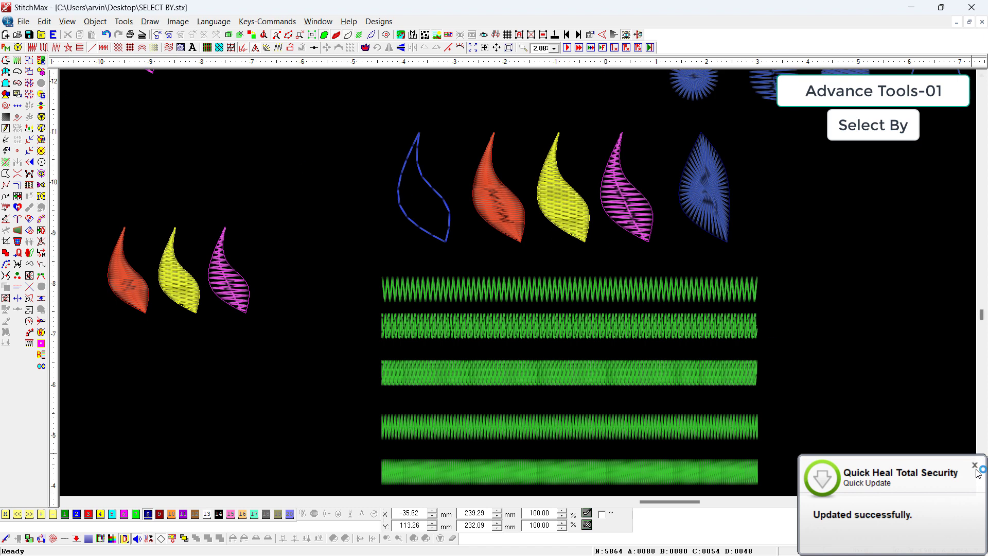
{"action": "left_click", "coordinate": [976, 469]}
Step: Examine the stitch spacing of the three uppermost green bands in their Zigzag and Tatami Fill Parameters, leaving the values unchanged
{"action": "left_click", "coordinate": [17, 94]}
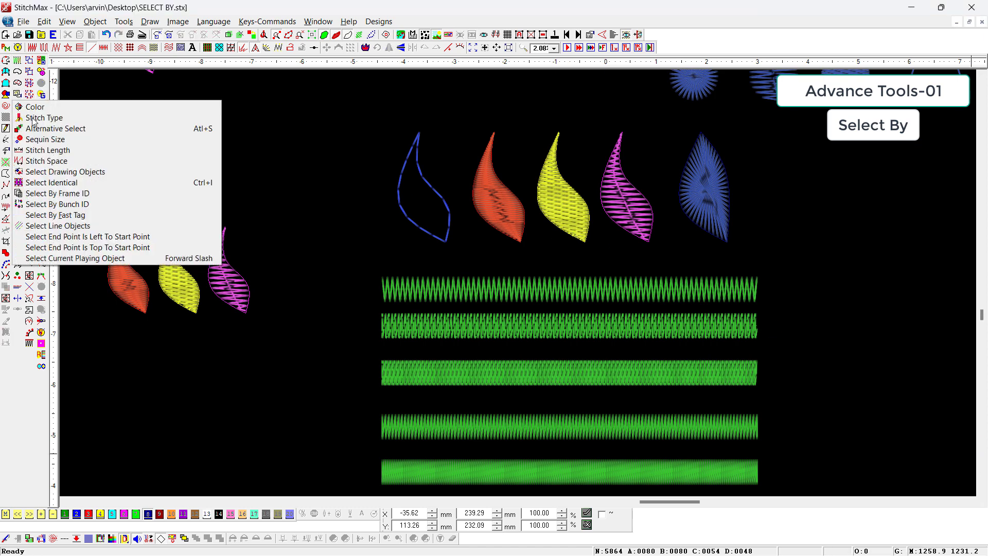
{"action": "left_click", "coordinate": [640, 306]}
{"action": "double_click", "coordinate": [640, 302]}
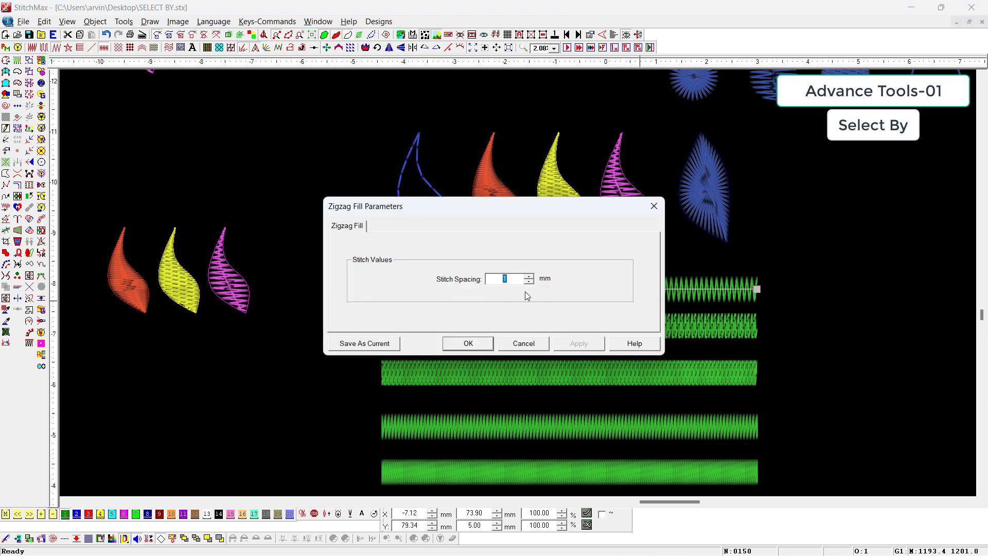
{"action": "key", "text": "Return"}
{"action": "left_click", "coordinate": [610, 332]}
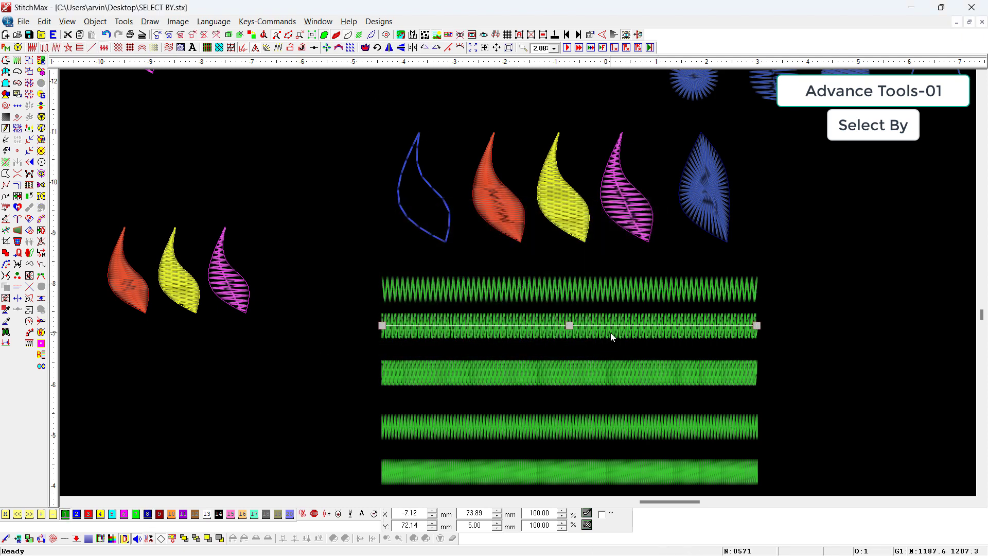
{"action": "double_click", "coordinate": [611, 327]}
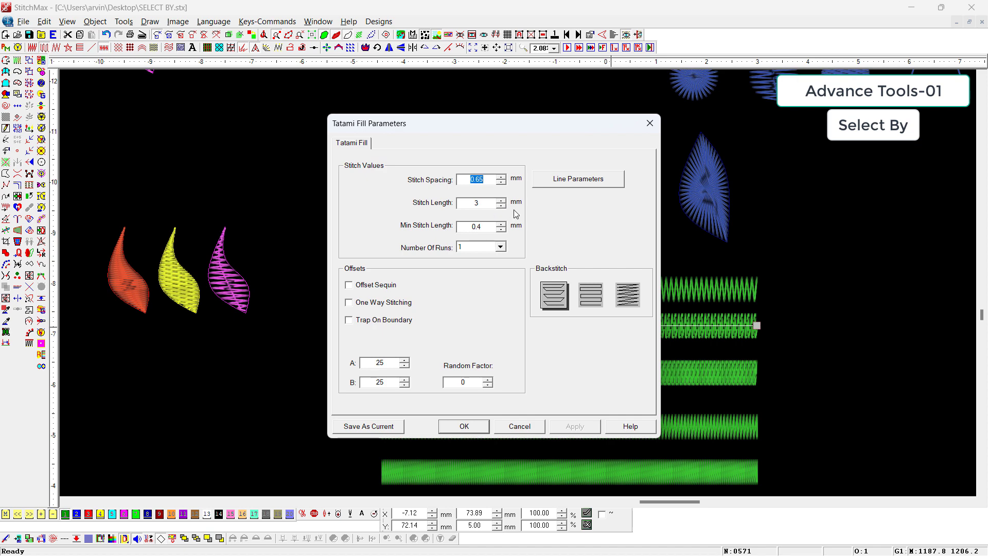
{"action": "left_click", "coordinate": [534, 426]}
{"action": "left_click", "coordinate": [692, 381]}
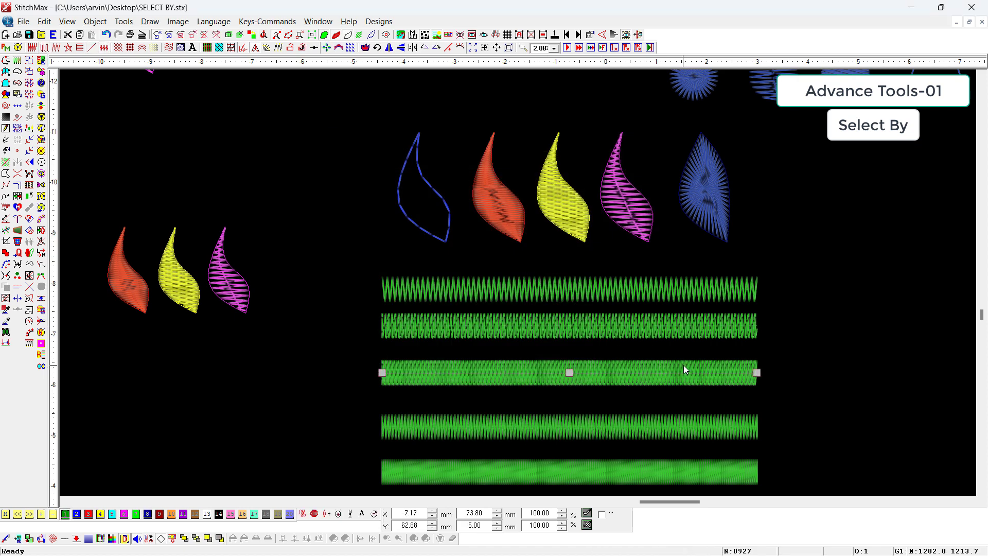
{"action": "double_click", "coordinate": [684, 367]}
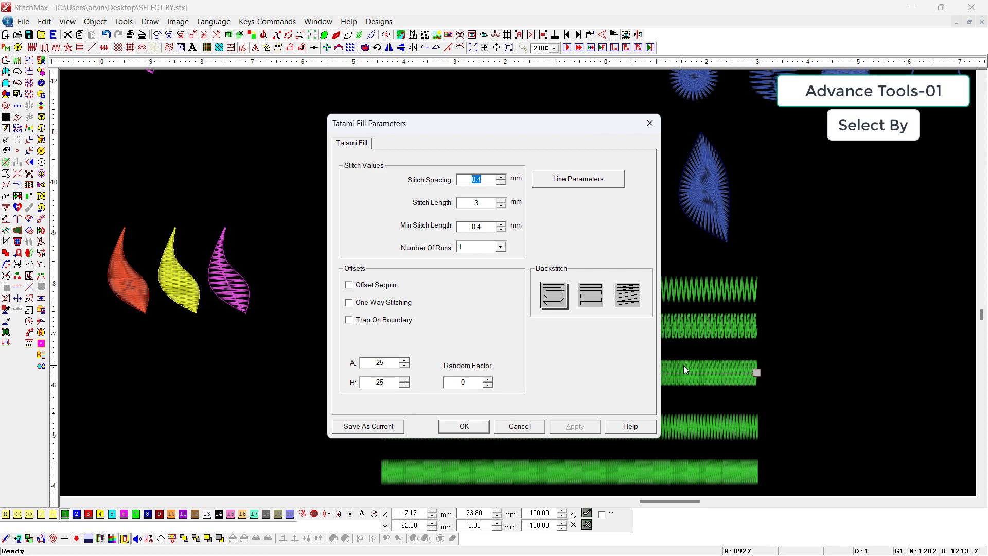
{"action": "key", "text": "Escape"}
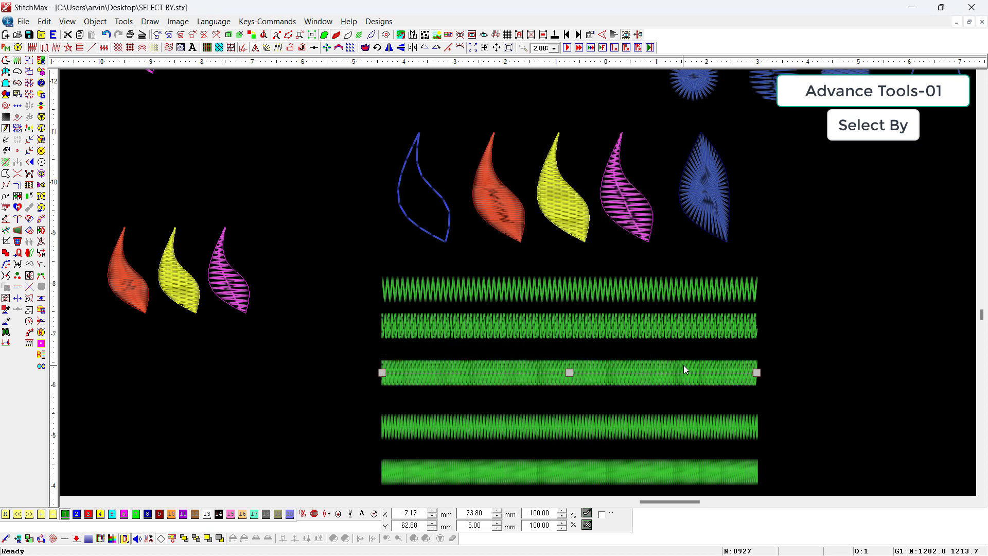
{"action": "key", "text": "Escape"}
{"action": "key", "text": "Escape"}
Step: Select all objects with 0.40 mm stitch spacing using Select By Stitch Spacing
{"action": "left_click", "coordinate": [17, 95]}
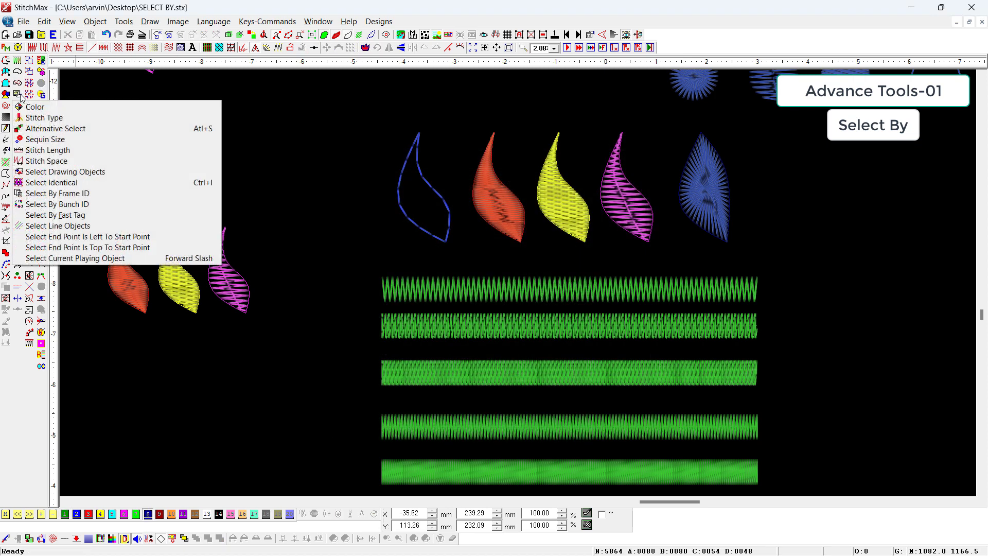
{"action": "left_click", "coordinate": [69, 163]}
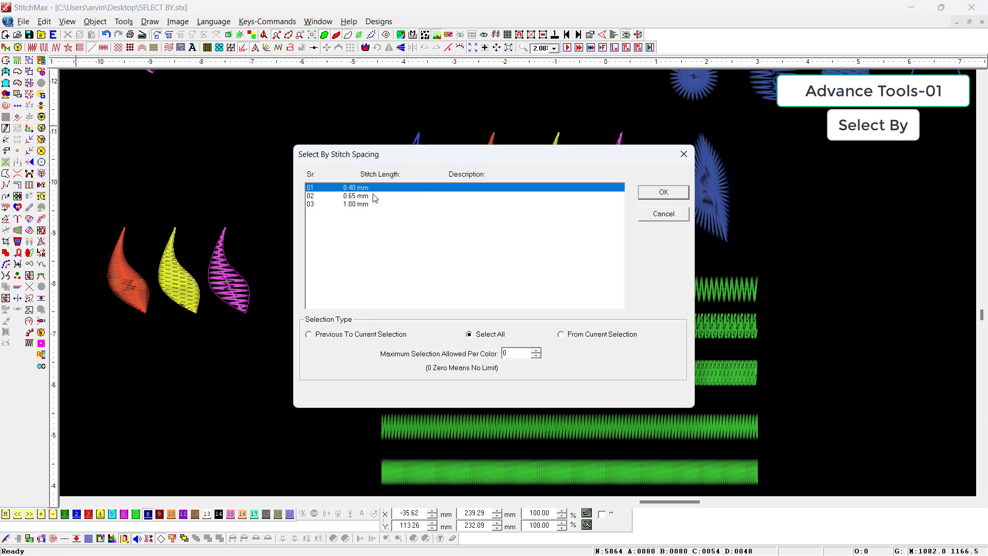
{"action": "left_click", "coordinate": [663, 192]}
Step: Isolate the selected 0.40 mm spacing objects to inspect them, clear the selection, and show the whole design again
{"action": "scroll", "coordinate": [644, 199], "scroll_direction": "down", "scroll_amount": 1}
{"action": "key", "text": "s"}
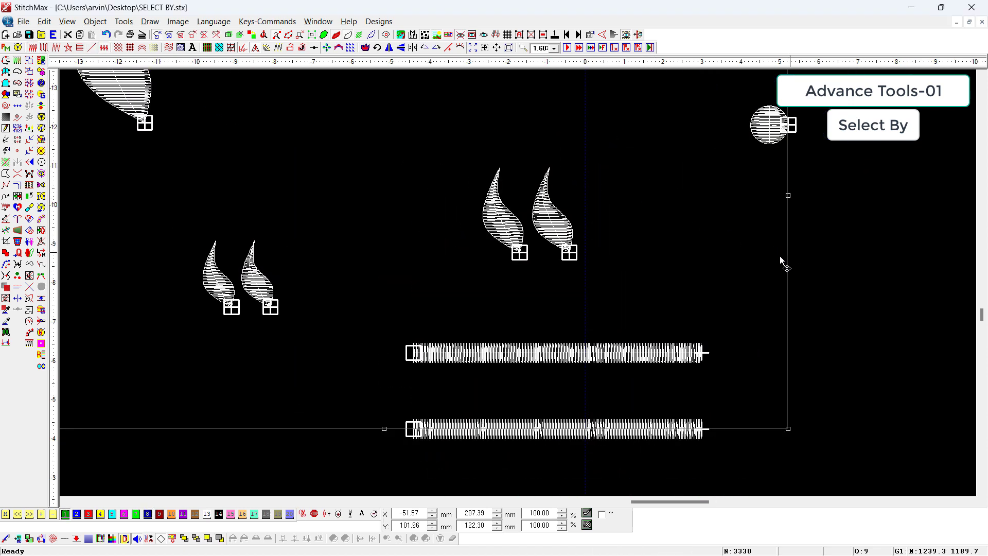
{"action": "left_click", "coordinate": [868, 246]}
{"action": "scroll", "coordinate": [532, 191], "scroll_direction": "down", "scroll_amount": 2}
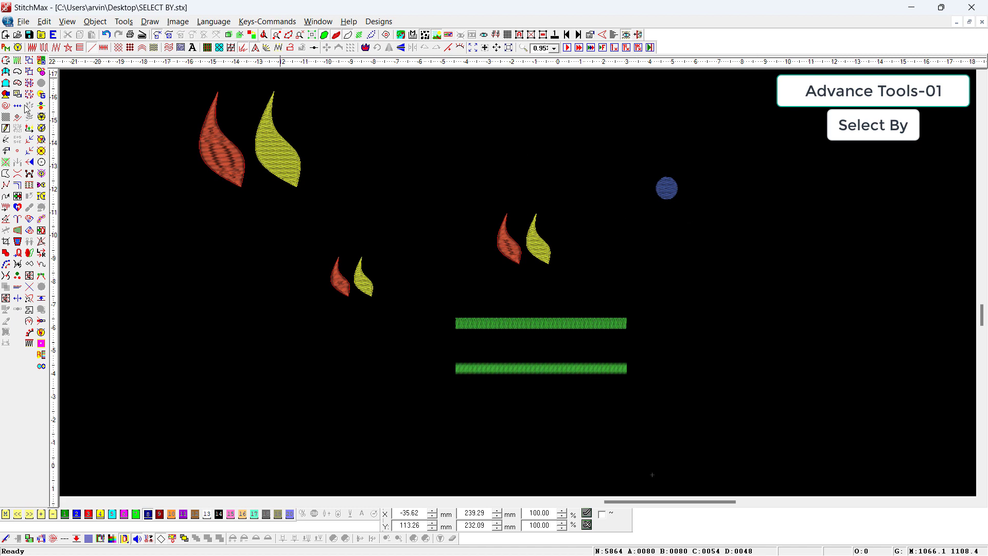
{"action": "key", "text": "s"}
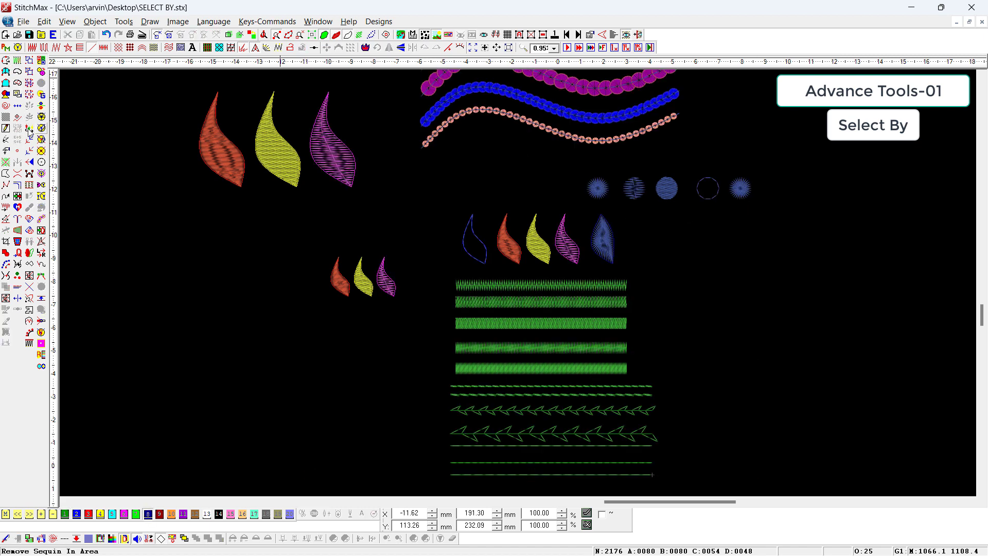
{"action": "left_click", "coordinate": [20, 95]}
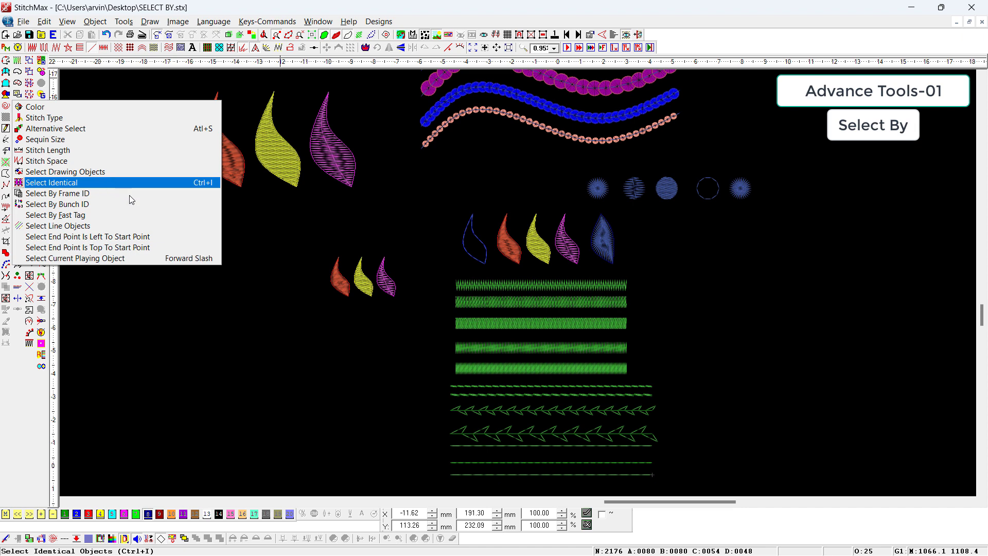
{"action": "left_click", "coordinate": [315, 349]}
{"action": "scroll", "coordinate": [516, 286], "scroll_direction": "down", "scroll_amount": 2}
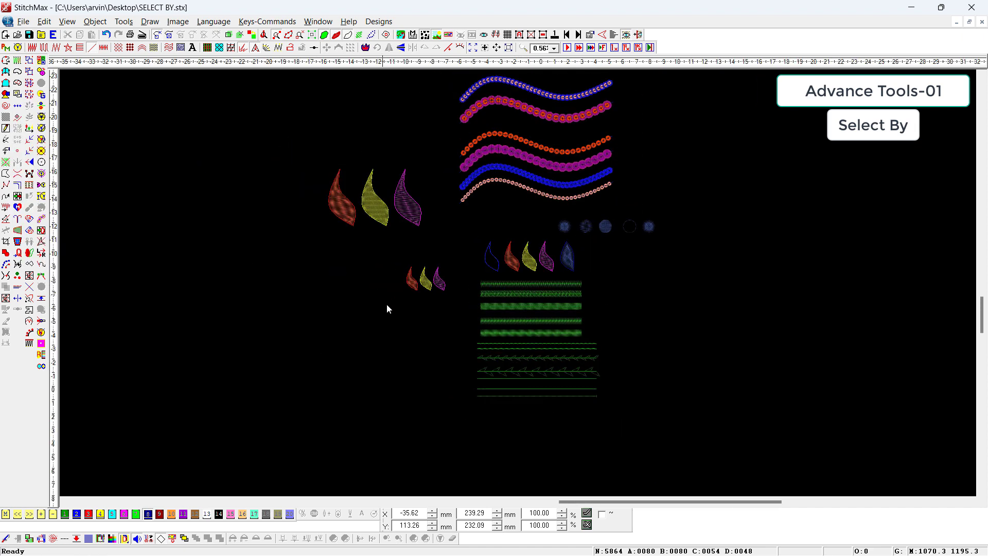
{"action": "scroll", "coordinate": [607, 240], "scroll_direction": "up", "scroll_amount": 2}
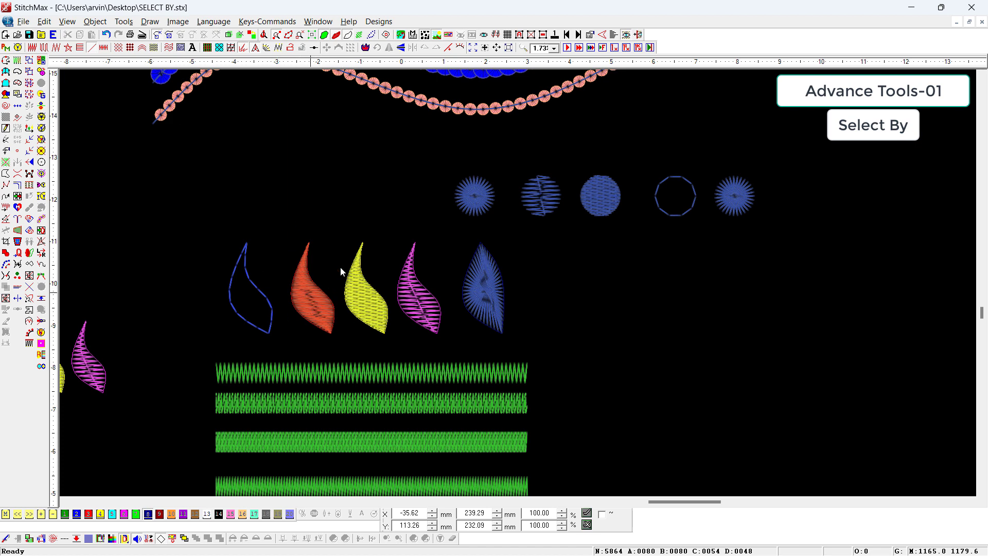
{"action": "scroll", "coordinate": [303, 307], "scroll_direction": "down", "scroll_amount": 3}
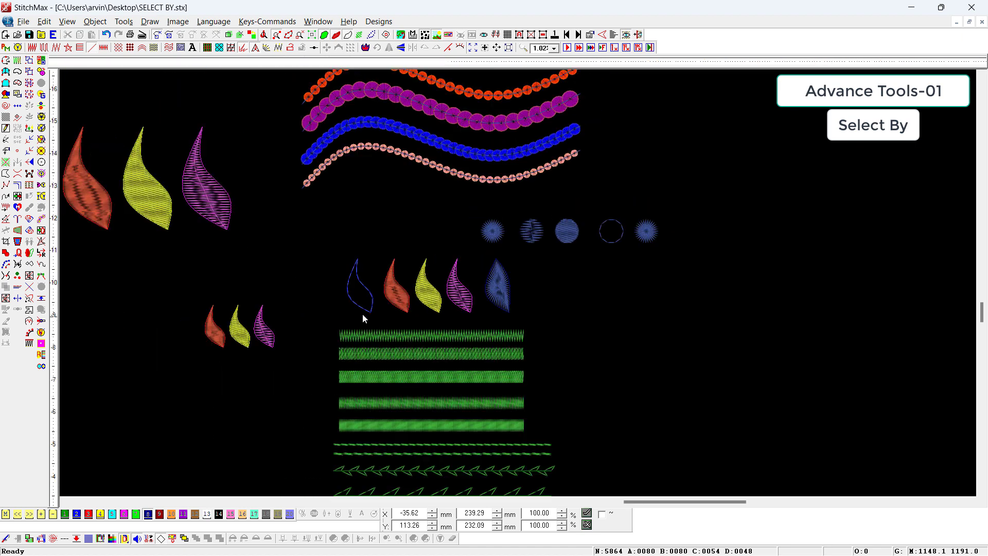
Step: Select the red leaf in the middle row of leaves and extend the selection to matching objects with Select Identical
{"action": "left_click", "coordinate": [399, 300]}
{"action": "left_click", "coordinate": [18, 95]}
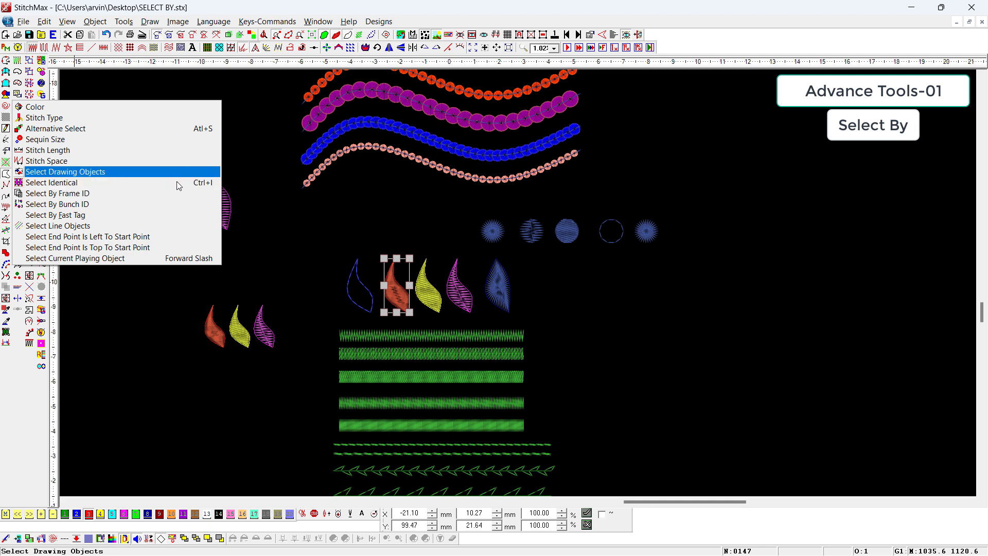
{"action": "left_click", "coordinate": [422, 4]}
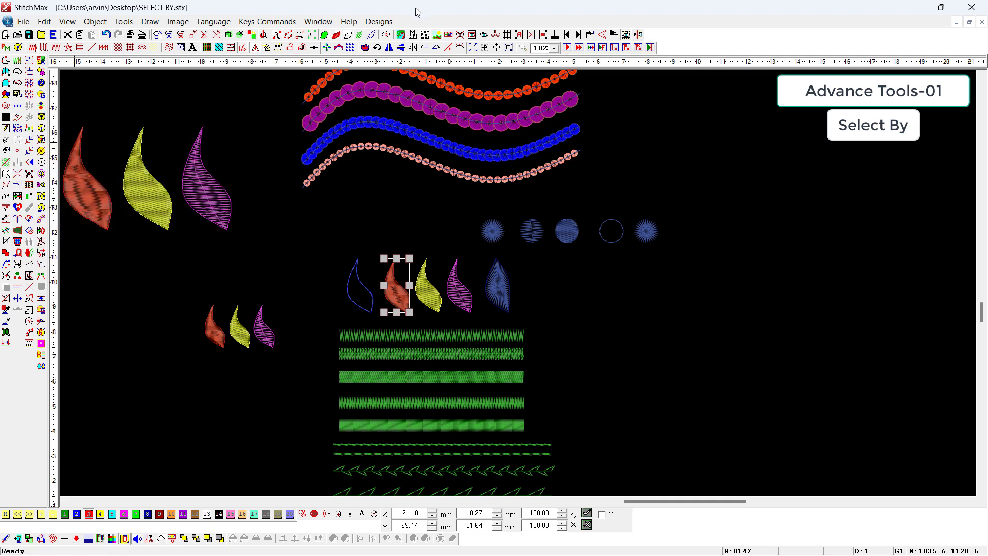
{"action": "key", "text": "ctrl+i"}
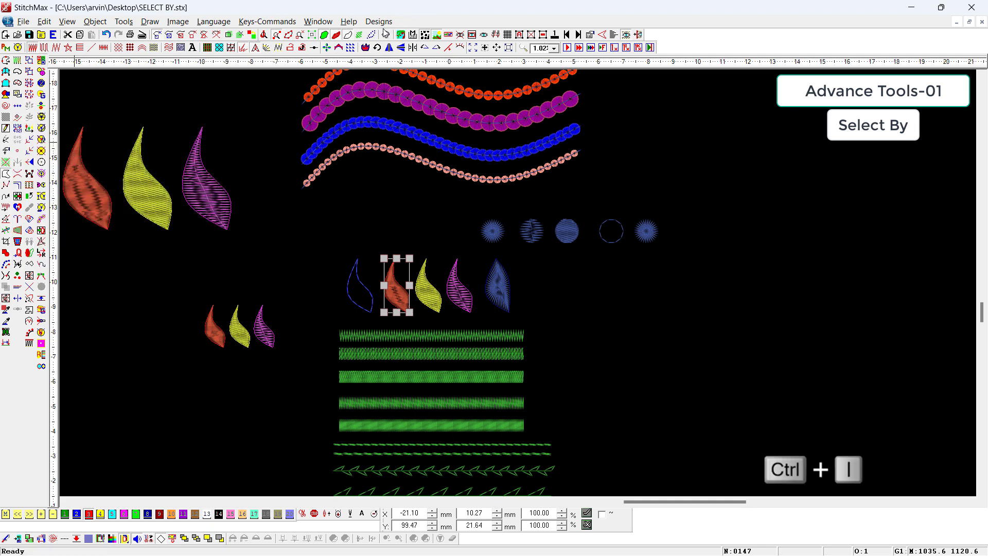
{"action": "key", "text": "ctrl+i"}
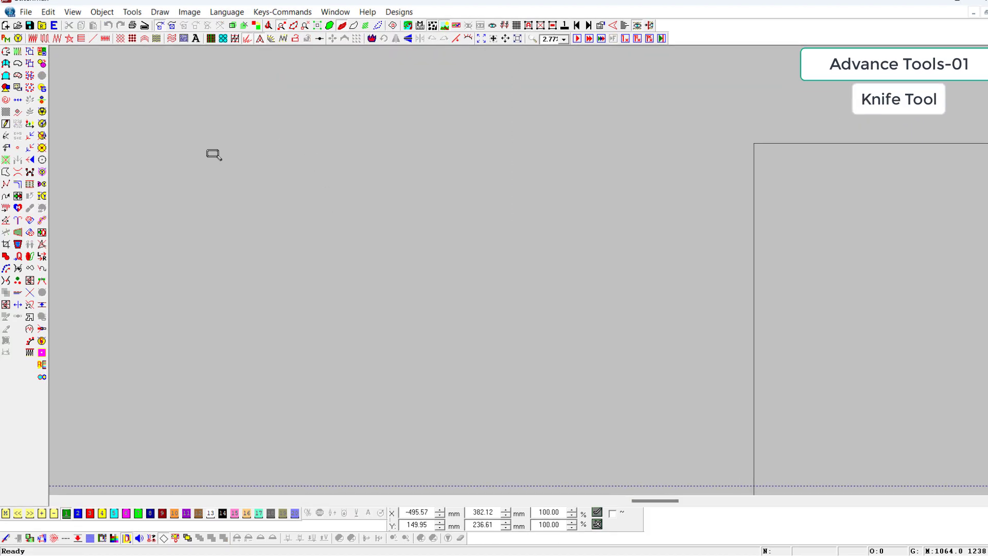
Step: Draw a straight horizontal line about 32 mm long in the empty workspace as a test object for the Knife Tool
{"action": "mouse_move", "coordinate": [93, 538]}
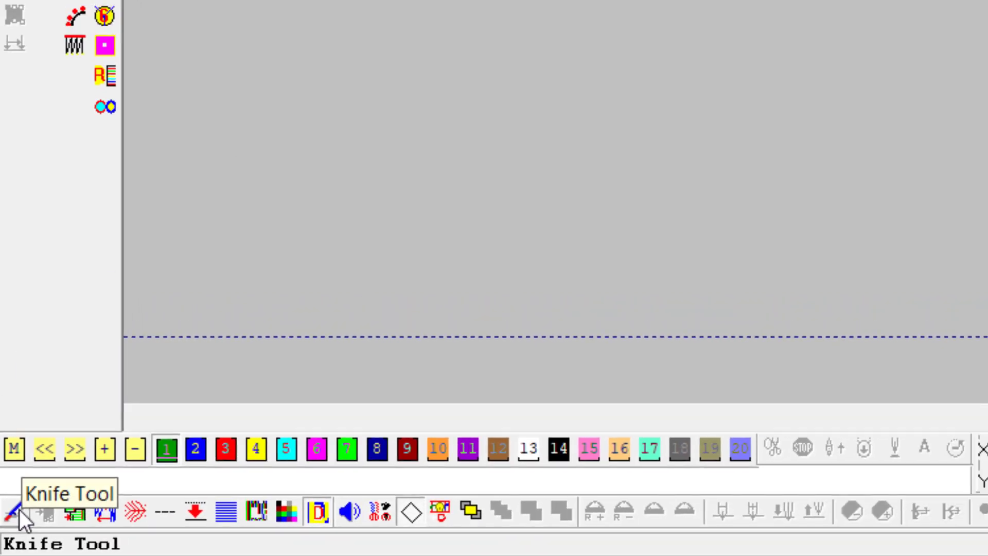
{"action": "left_click", "coordinate": [18, 510]}
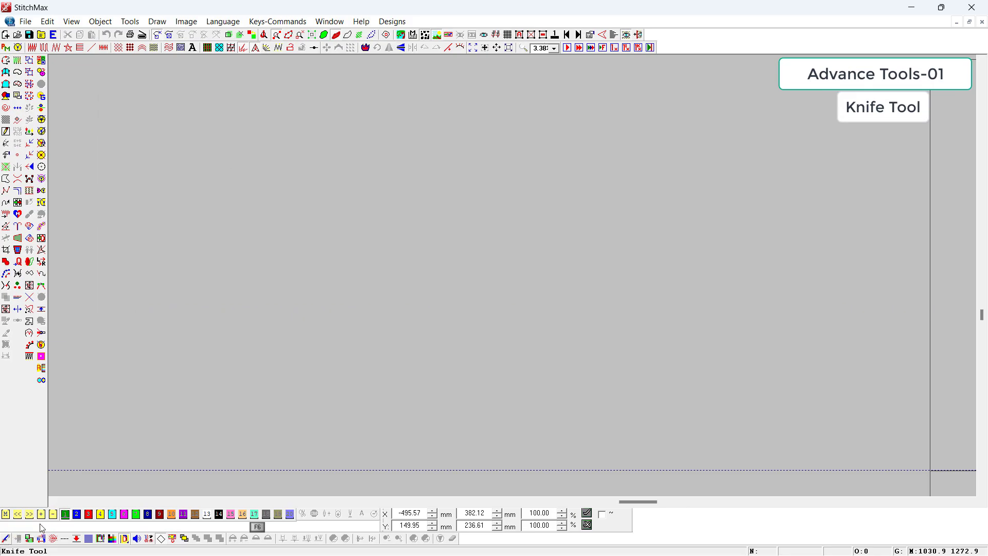
{"action": "left_click", "coordinate": [338, 309]}
{"action": "left_click", "coordinate": [605, 308]}
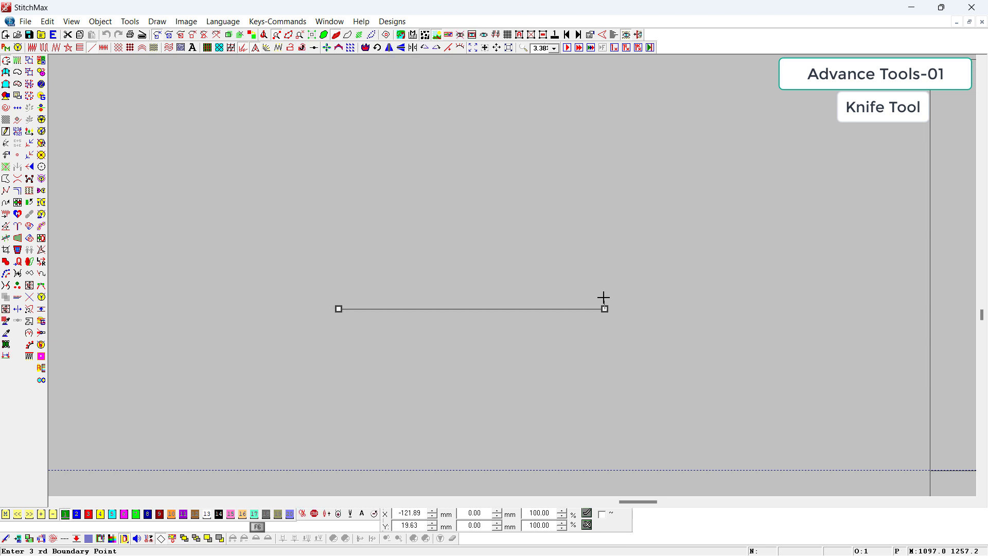
{"action": "key", "text": "Return"}
{"action": "key", "text": "z"}
{"action": "left_click_drag", "start_coordinate": [556, 233], "coordinate": [386, 380]}
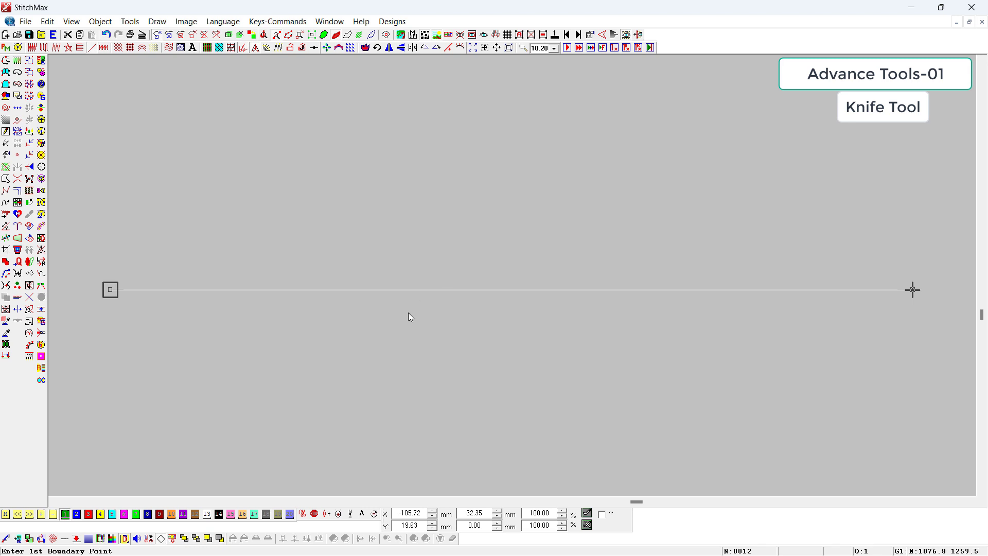
{"action": "key", "text": "Escape"}
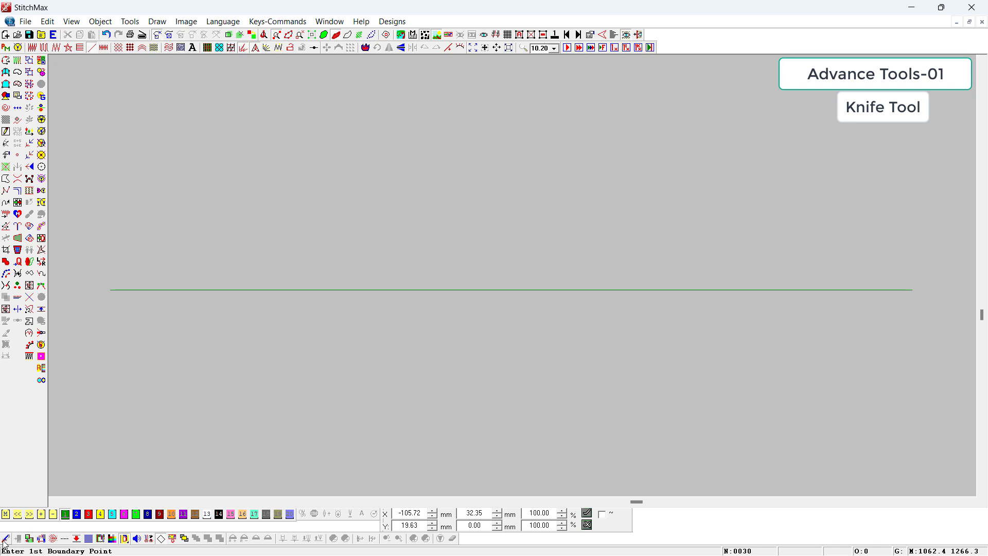
Step: Split the horizontal line near its left end with a short, nearly vertical Knife Tool cut across it
{"action": "left_click", "coordinate": [6, 539]}
{"action": "left_click", "coordinate": [251, 376]}
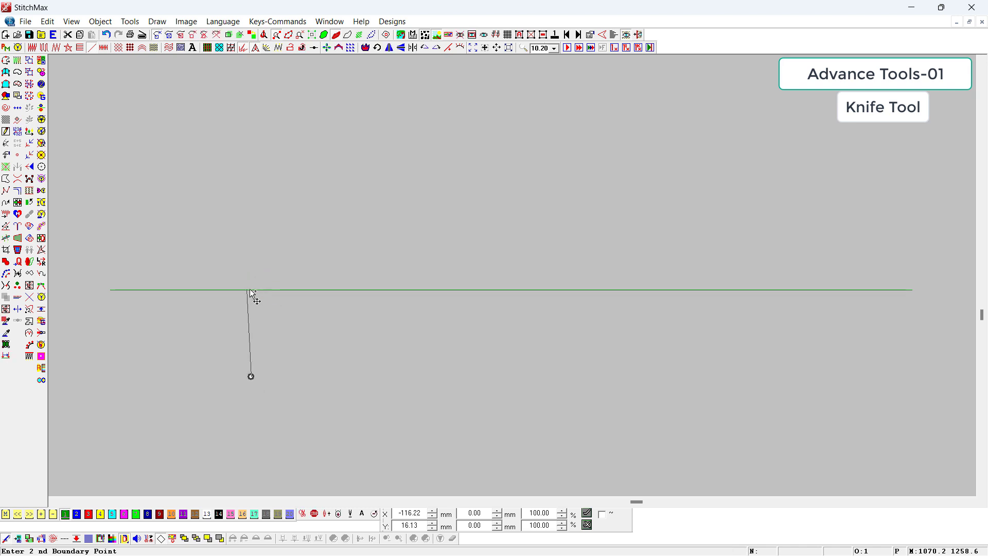
{"action": "left_click", "coordinate": [260, 247]}
{"action": "key", "text": "Return"}
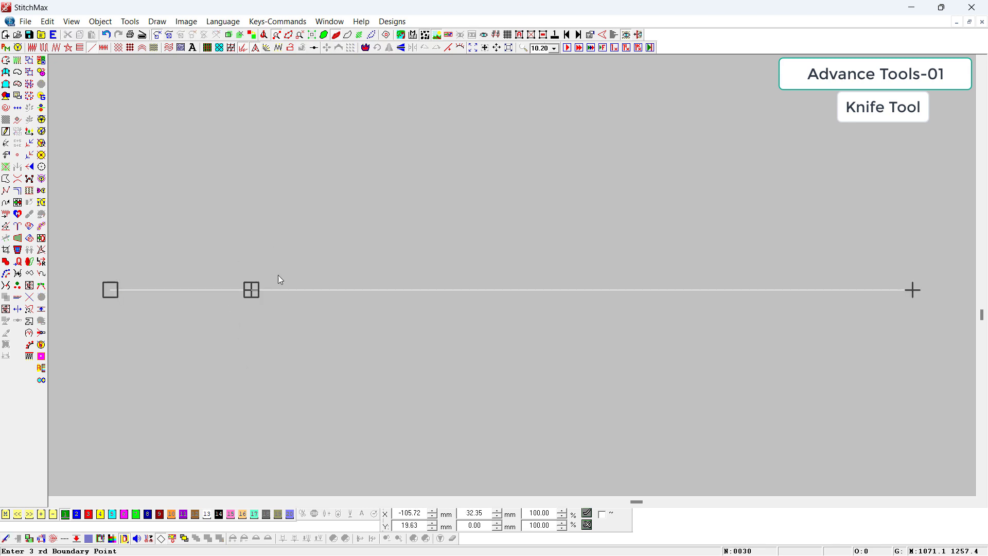
Step: Select the short piece of line to the left of the cut and delete it
{"action": "scroll", "coordinate": [417, 315], "scroll_direction": "down", "scroll_amount": 1}
{"action": "left_click_drag", "start_coordinate": [102, 216], "coordinate": [363, 335]}
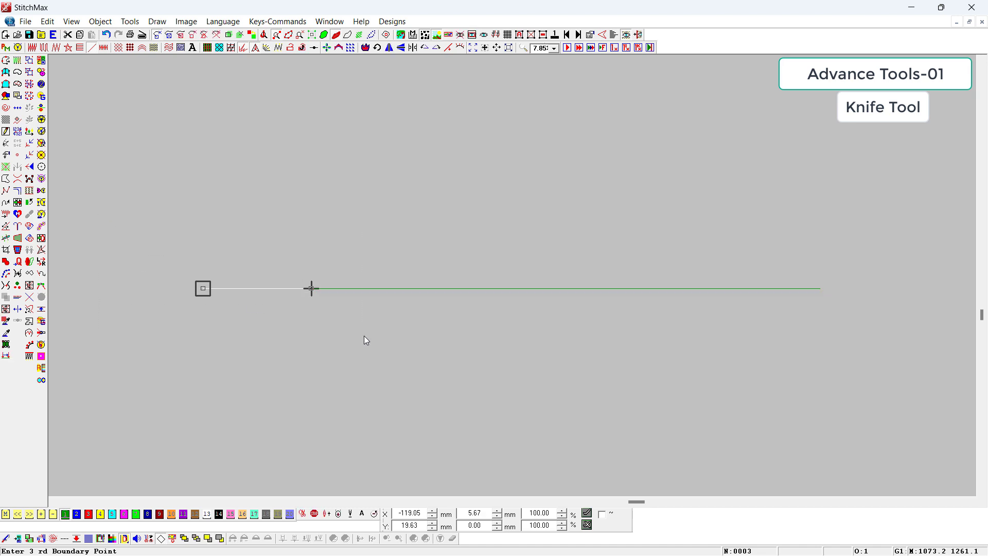
{"action": "key", "text": "Delete"}
Step: Duplicate the remaining horizontal line and rotate the copy 90 degrees so the two lines form a cross
{"action": "left_click", "coordinate": [449, 289]}
{"action": "scroll", "coordinate": [453, 313], "scroll_direction": "down", "scroll_amount": 1}
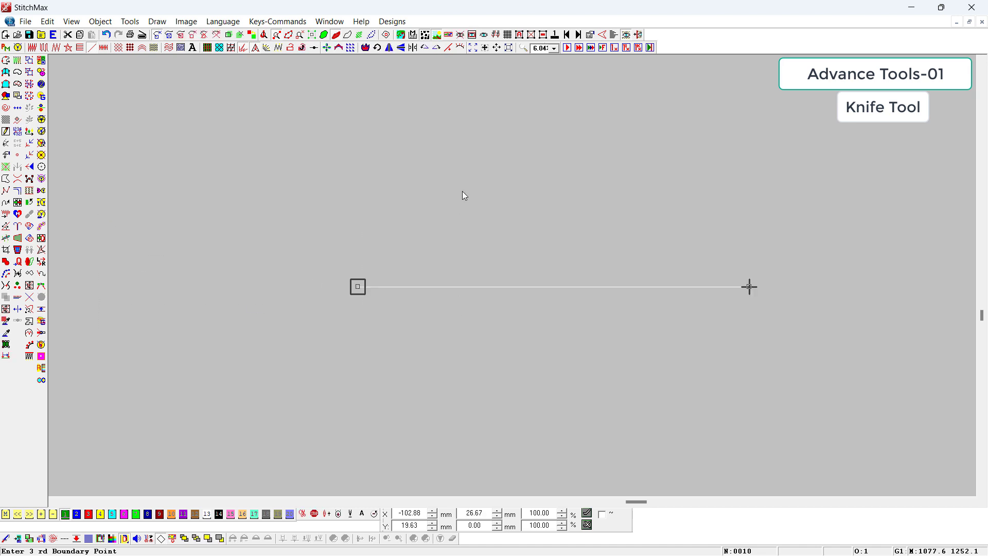
{"action": "key", "text": "ctrl+c"}
{"action": "left_click", "coordinate": [436, 47]}
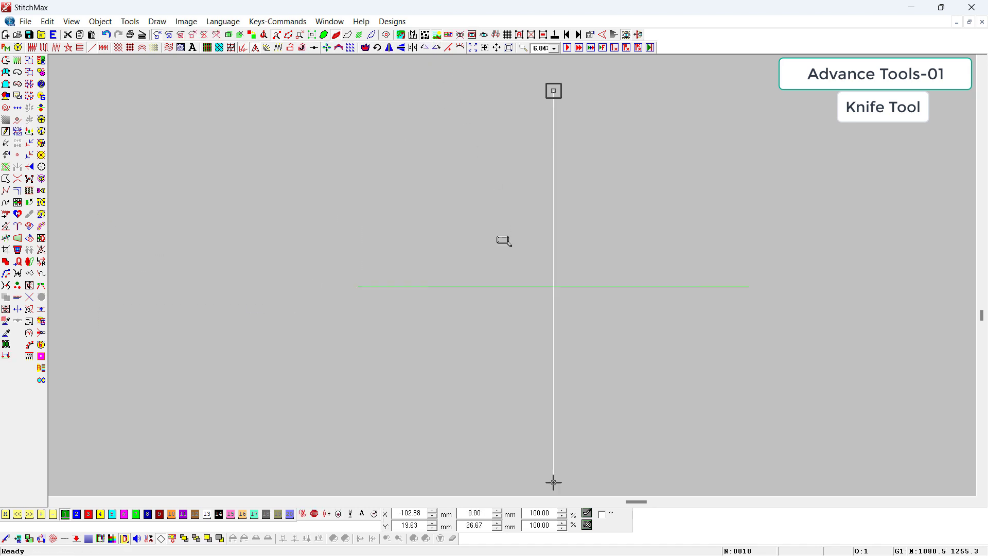
{"action": "scroll", "coordinate": [566, 318], "scroll_direction": "up", "scroll_amount": 2}
{"action": "left_click", "coordinate": [714, 391]}
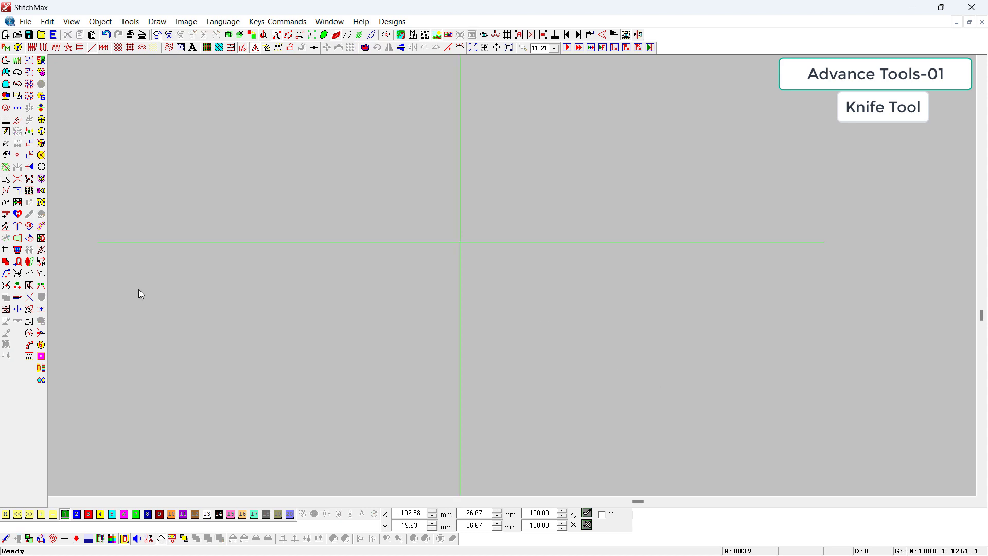
Step: Switch the canvas to a black background and cut diagonally across the intersection of the two crossing lines with the Knife Tool
{"action": "key", "text": "b"}
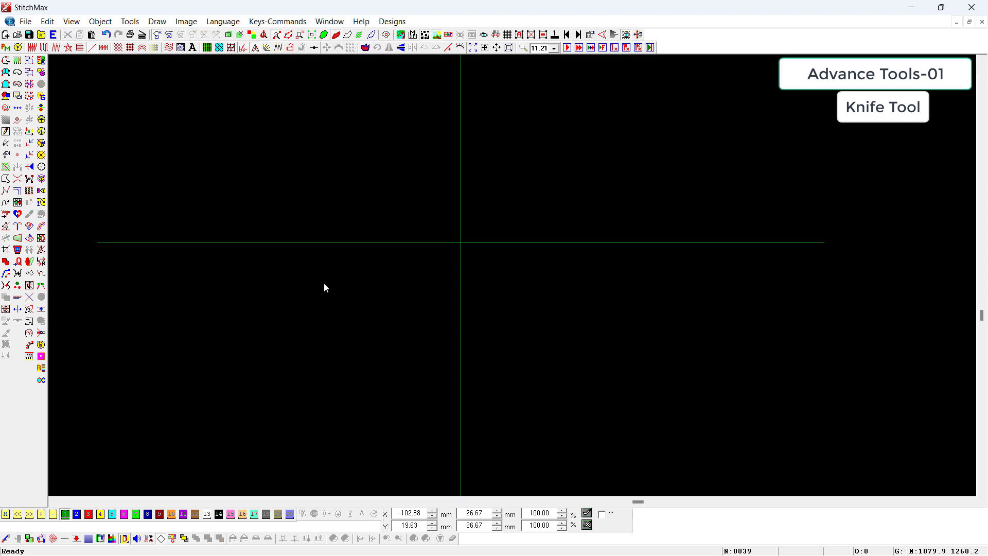
{"action": "left_click", "coordinate": [6, 539]}
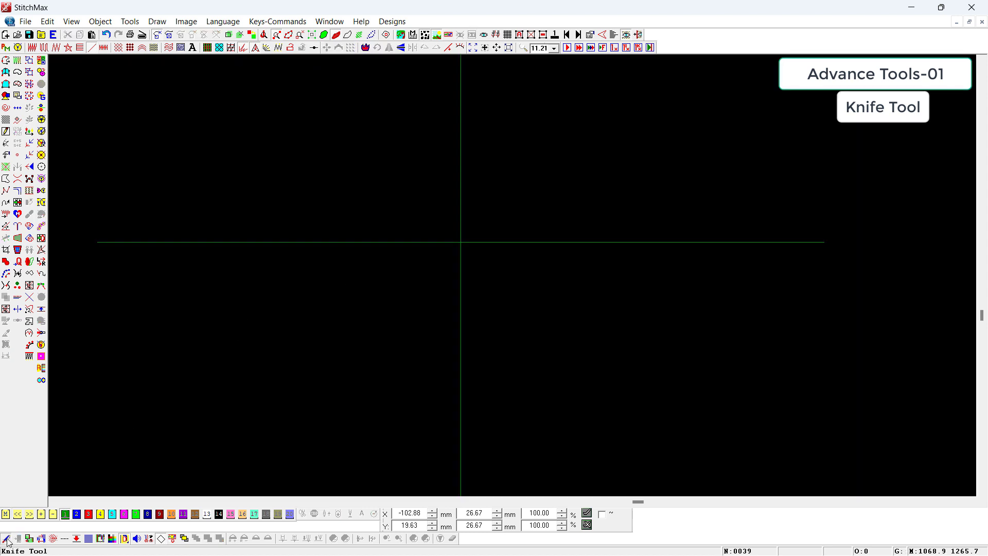
{"action": "left_click", "coordinate": [420, 201]}
{"action": "key", "text": "z"}
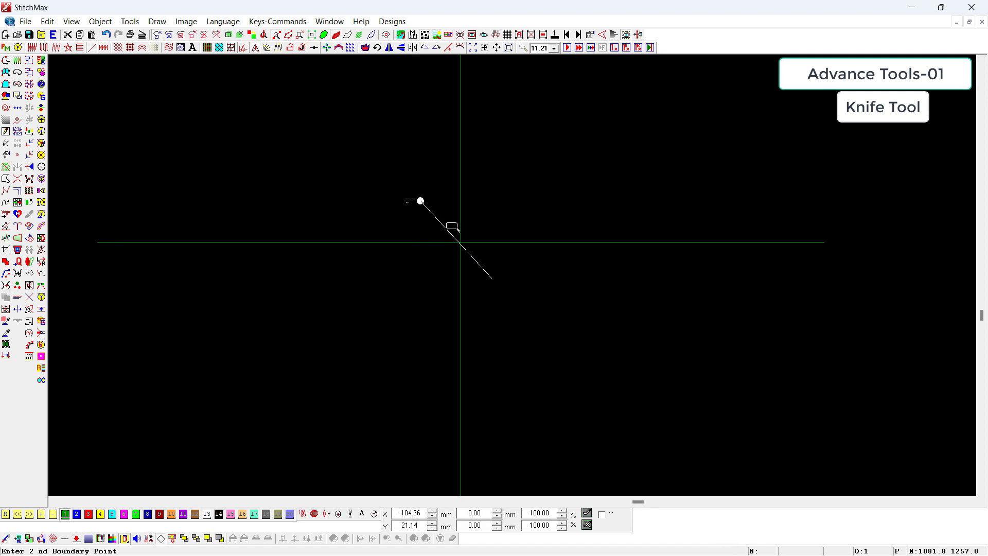
{"action": "left_click_drag", "start_coordinate": [407, 198], "coordinate": [553, 314]}
{"action": "left_click", "coordinate": [499, 285]}
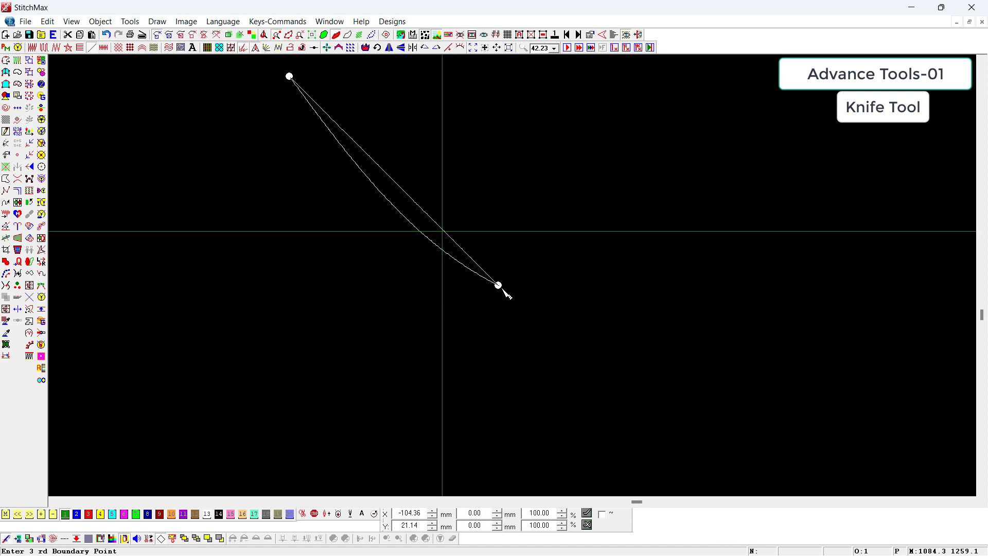
{"action": "key", "text": "BackSpace"}
{"action": "left_click", "coordinate": [504, 294]}
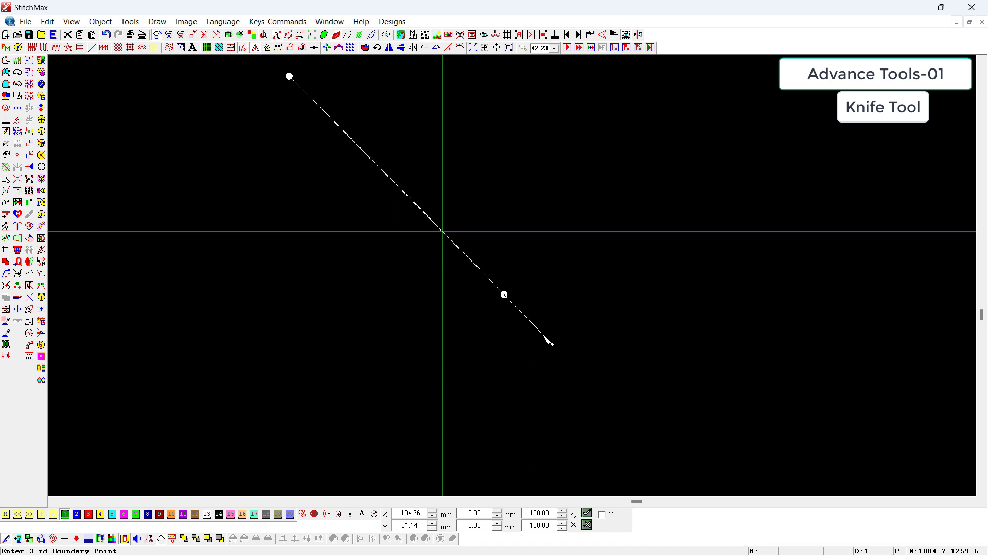
{"action": "key", "text": "Escape"}
Step: Check the cut by selecting single line pieces at the intersection, and delete all the lines from the canvas
{"action": "left_click", "coordinate": [502, 241]}
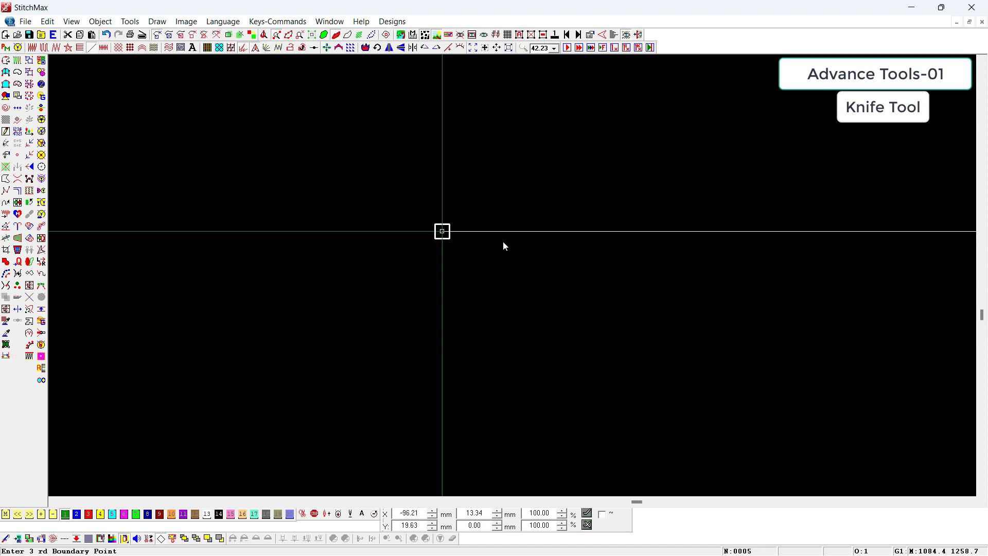
{"action": "left_click", "coordinate": [457, 231]}
{"action": "key", "text": "z"}
{"action": "left_click_drag", "start_coordinate": [400, 265], "coordinate": [741, 395]}
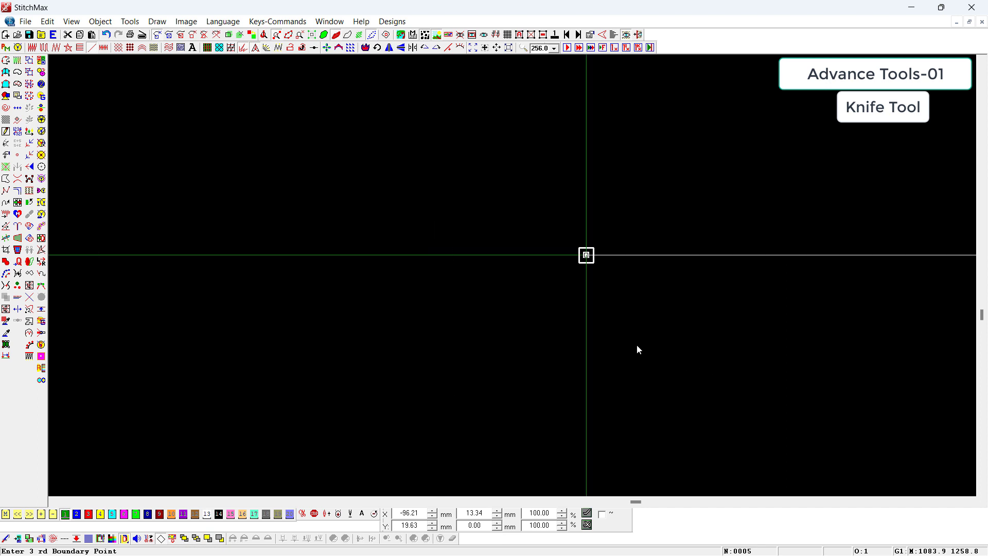
{"action": "left_click", "coordinate": [617, 305]}
{"action": "scroll", "coordinate": [628, 286], "scroll_direction": "down", "scroll_amount": 2}
{"action": "key", "text": "ctrl+a"}
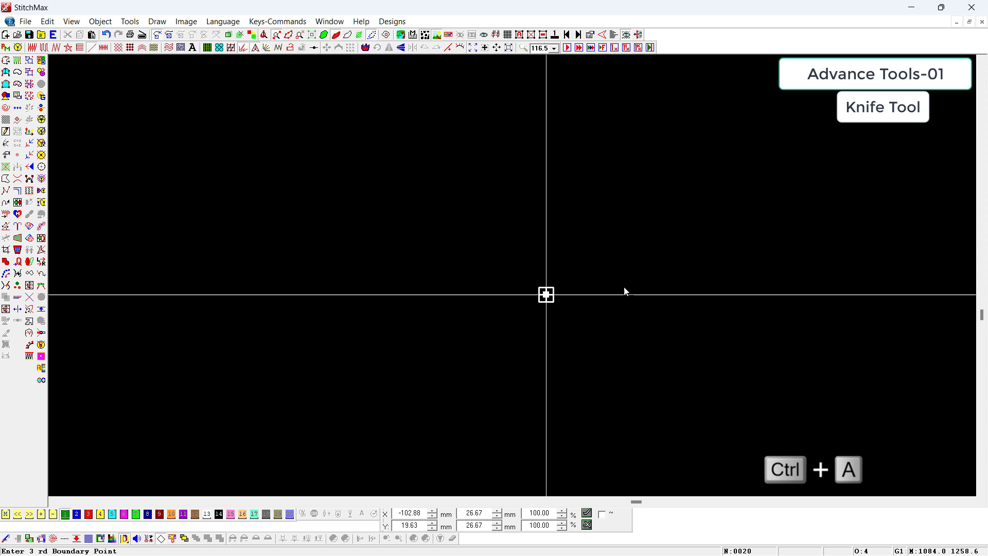
{"action": "key", "text": "Delete"}
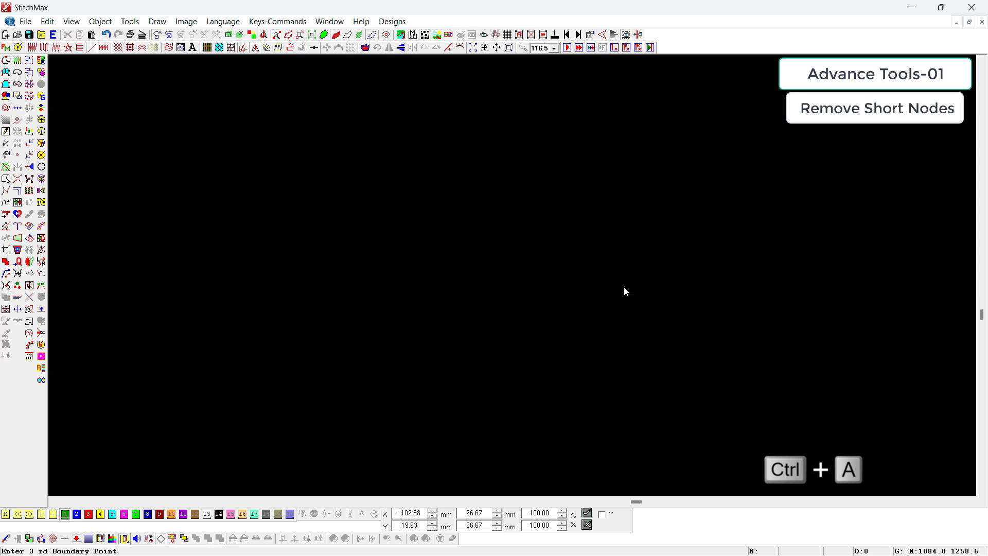
Step: Draw a closed square and enlarge it to about 50 mm per side
{"action": "scroll", "coordinate": [624, 289], "scroll_direction": "down", "scroll_amount": 2}
{"action": "left_click_drag", "start_coordinate": [506, 208], "coordinate": [859, 541]}
{"action": "scroll", "coordinate": [520, 293], "scroll_direction": "down", "scroll_amount": 4}
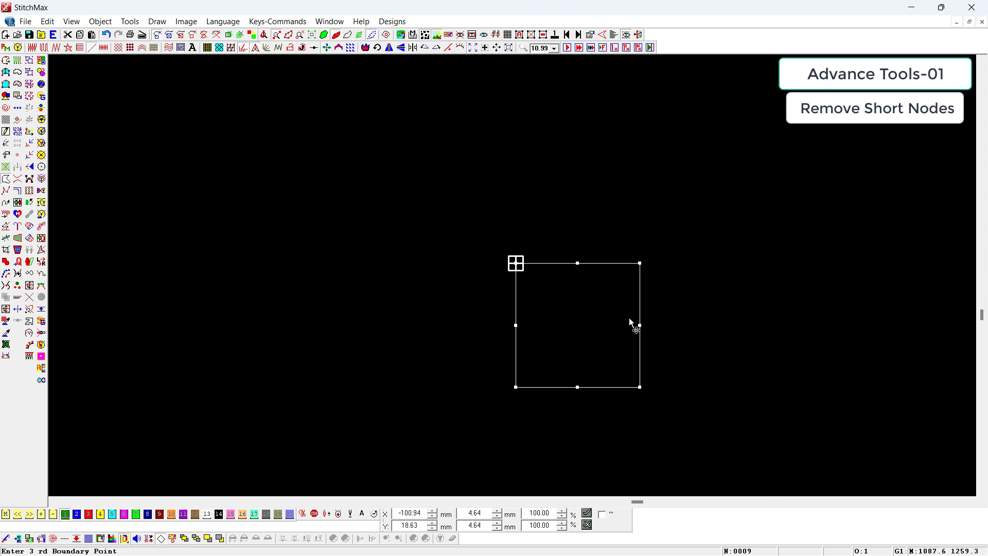
{"action": "scroll", "coordinate": [625, 325], "scroll_direction": "down", "scroll_amount": 3}
{"action": "left_click_drag", "start_coordinate": [546, 308], "coordinate": [835, 483]}
{"action": "scroll", "coordinate": [661, 422], "scroll_direction": "down", "scroll_amount": 1}
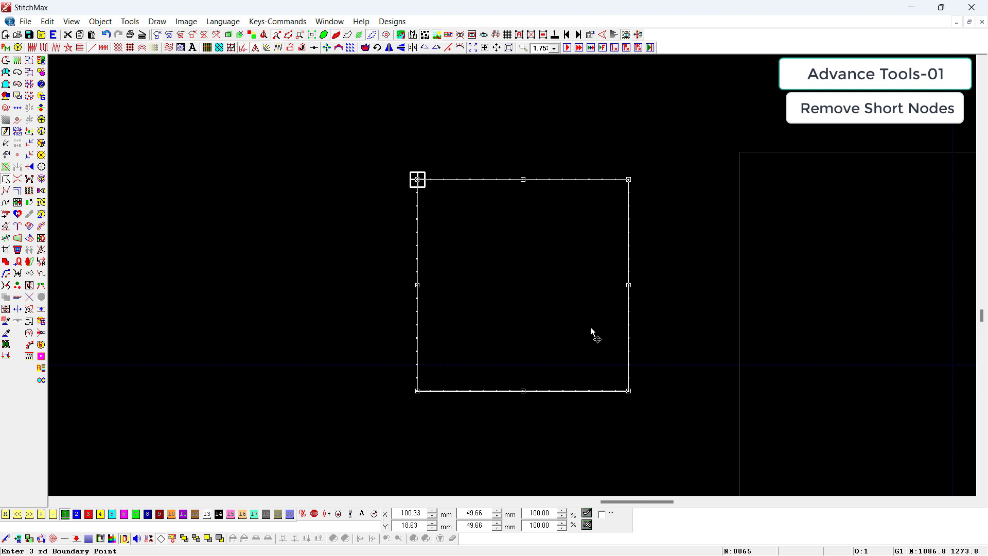
{"action": "left_click", "coordinate": [329, 249]}
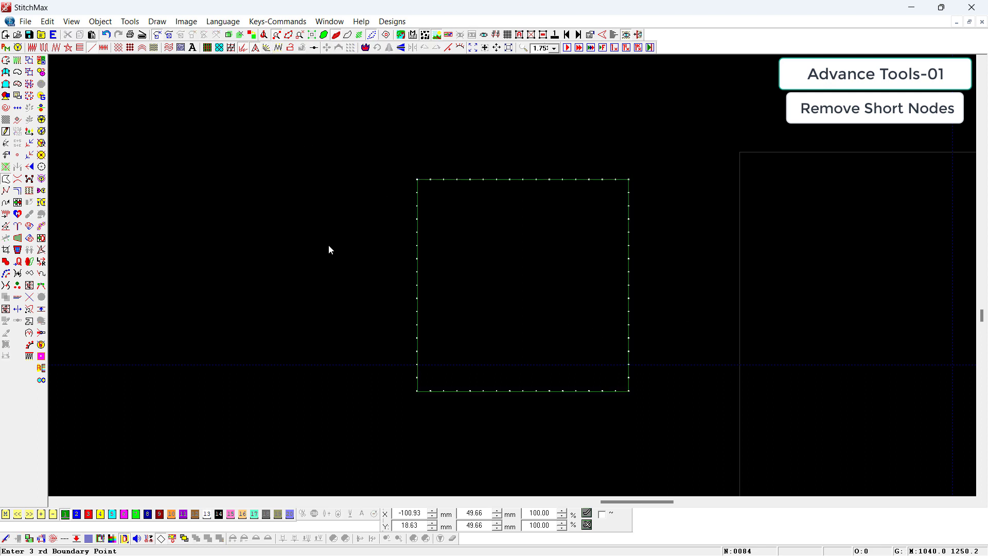
Step: Draw an open curve through four points rising diagonally past the square's upper-left corner, about 73 mm wide and 63 mm high
{"action": "left_click", "coordinate": [190, 352]}
{"action": "left_click", "coordinate": [251, 294]}
{"action": "left_click", "coordinate": [357, 192]}
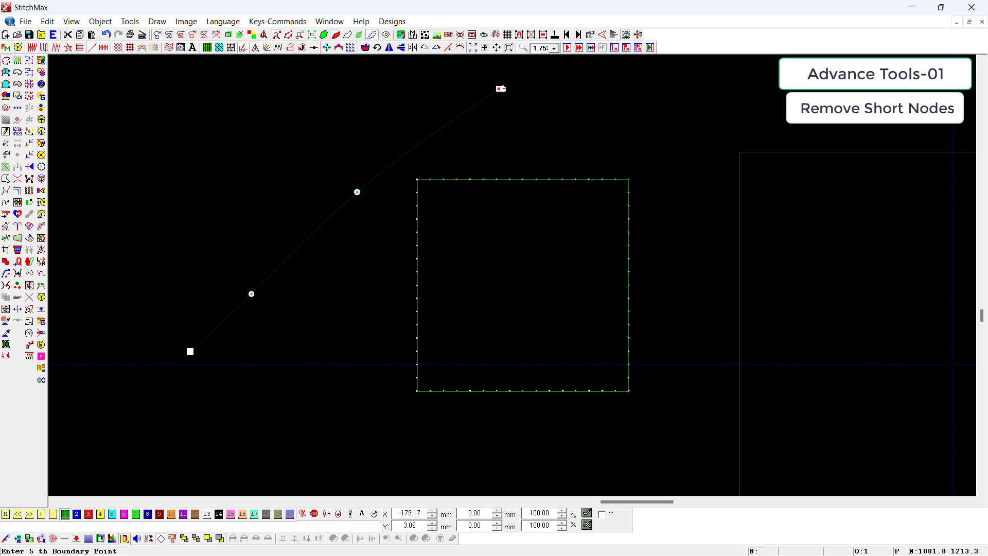
{"action": "left_click", "coordinate": [501, 88]}
{"action": "key", "text": "Return"}
Step: Apply Central Fill to the curve with a 5 mm column width, creating a satin outline and deleting the original
{"action": "key", "text": "alt+c"}
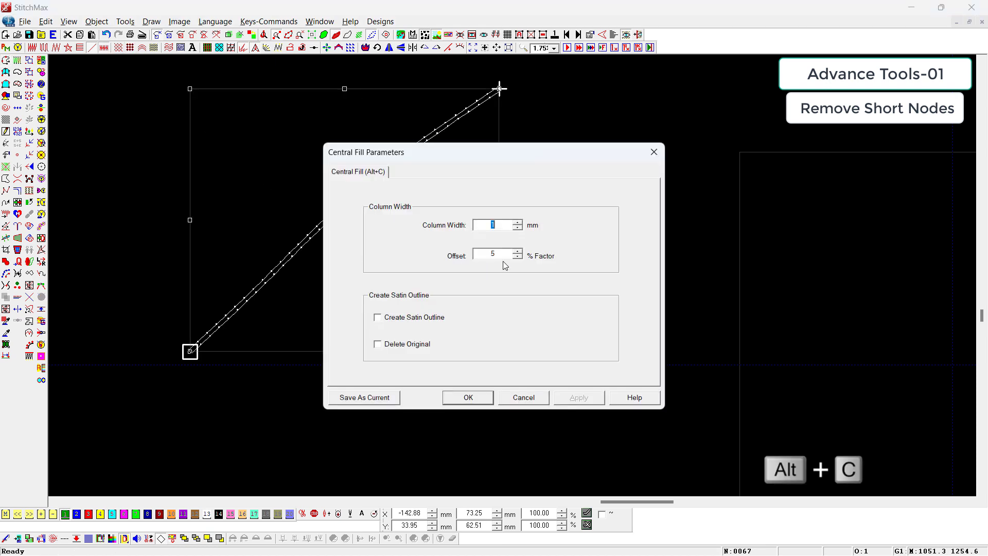
{"action": "type", "text": "5"}
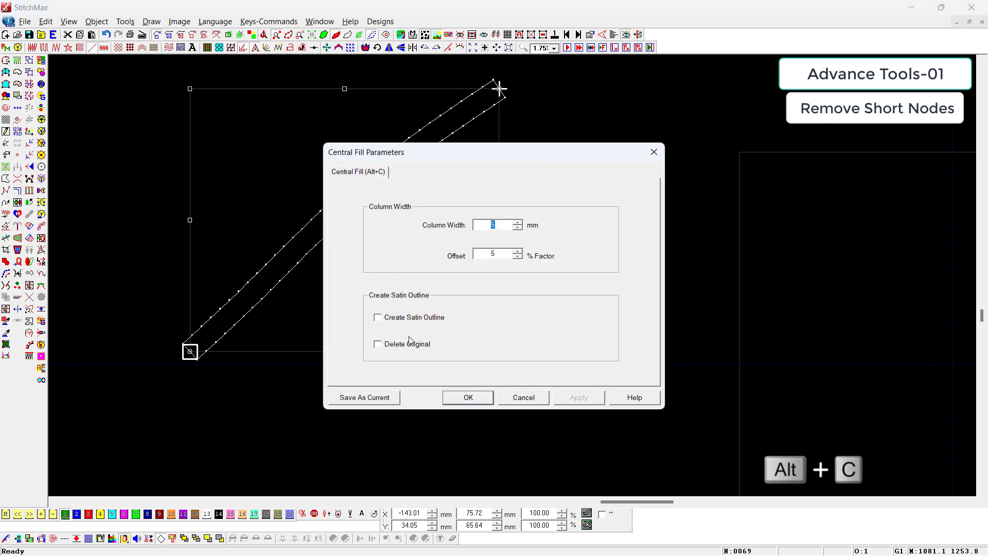
{"action": "left_click", "coordinate": [410, 318]}
{"action": "left_click", "coordinate": [394, 345]}
{"action": "left_click", "coordinate": [469, 398]}
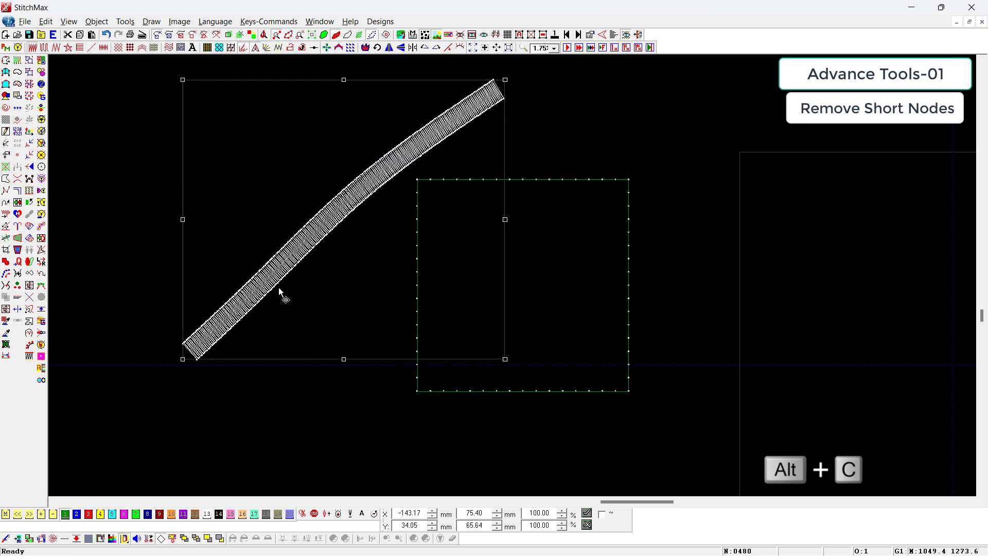
Step: Move the satin column slightly up and to the left, and inspect its outline nodes in reshape mode
{"action": "left_click_drag", "start_coordinate": [319, 181], "coordinate": [441, 348]}
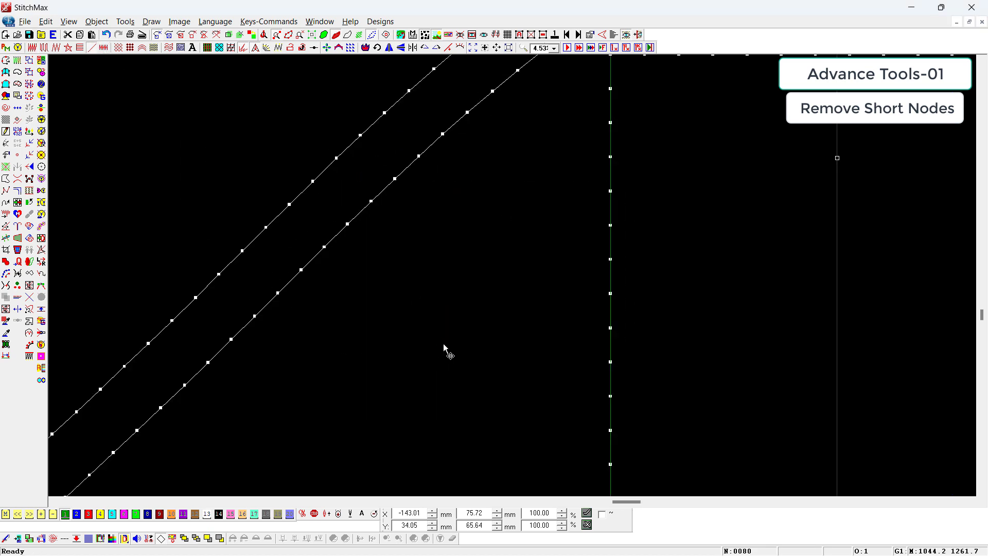
{"action": "left_click_drag", "start_coordinate": [391, 162], "coordinate": [334, 85]}
{"action": "scroll", "coordinate": [335, 107], "scroll_direction": "down", "scroll_amount": 2}
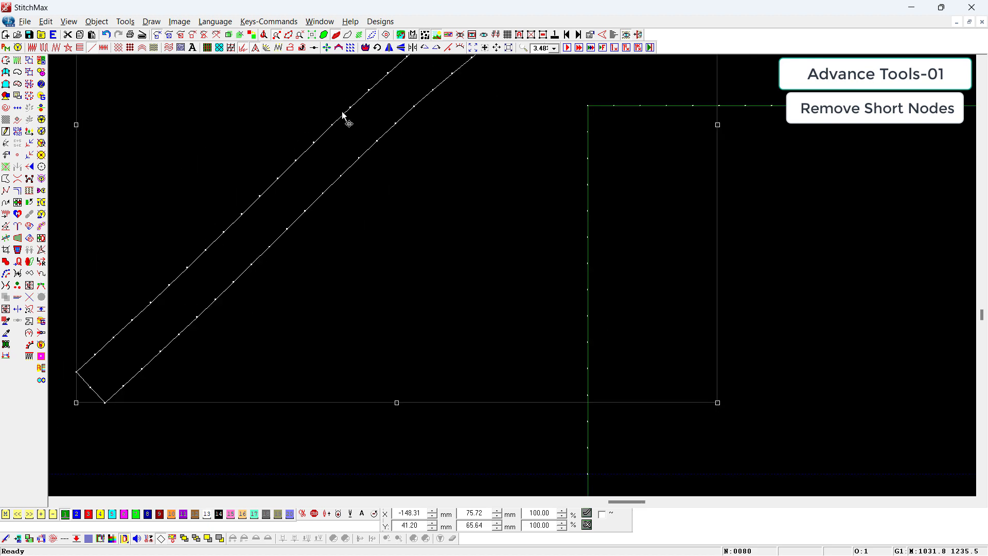
{"action": "double_click", "coordinate": [342, 115]}
{"action": "left_click_drag", "start_coordinate": [181, 168], "coordinate": [375, 291]}
{"action": "left_click", "coordinate": [436, 293]}
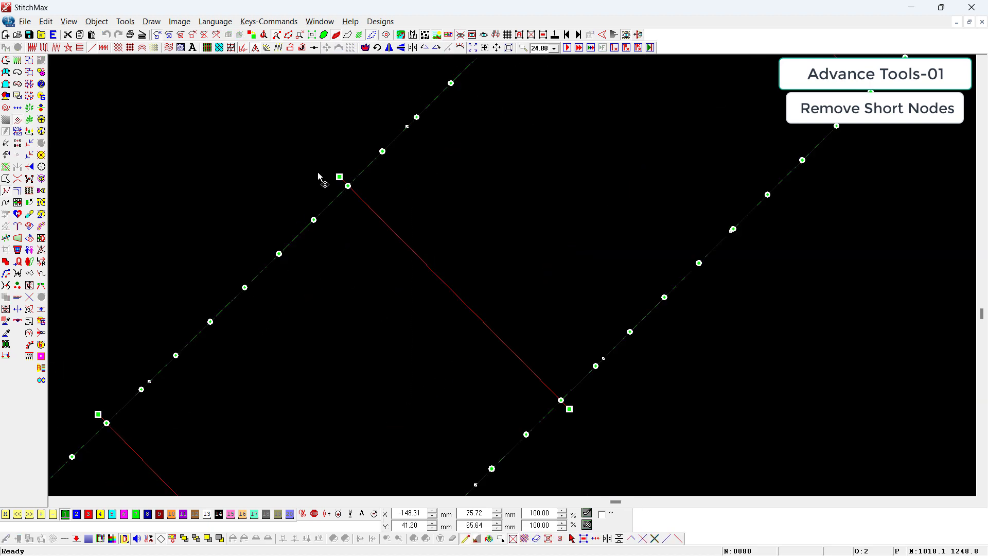
{"action": "scroll", "coordinate": [300, 289], "scroll_direction": "down", "scroll_amount": 5}
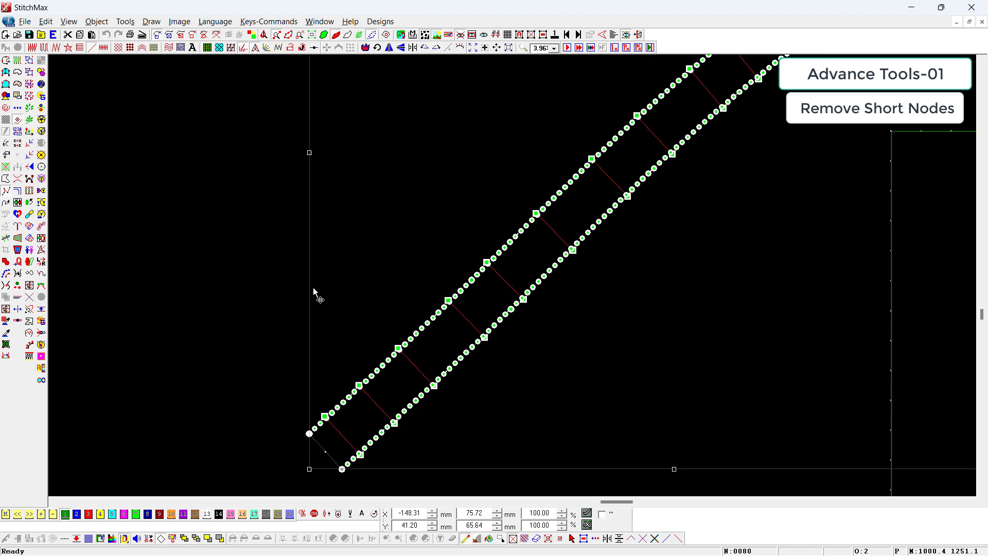
{"action": "scroll", "coordinate": [521, 288], "scroll_direction": "down", "scroll_amount": 2}
Step: Place a duplicate of the column to its left and inspect the duplicate's closely spaced nodes in reshape mode
{"action": "left_click_drag", "start_coordinate": [521, 272], "coordinate": [309, 228]}
{"action": "scroll", "coordinate": [196, 266], "scroll_direction": "down", "scroll_amount": 1}
{"action": "double_click", "coordinate": [353, 285]}
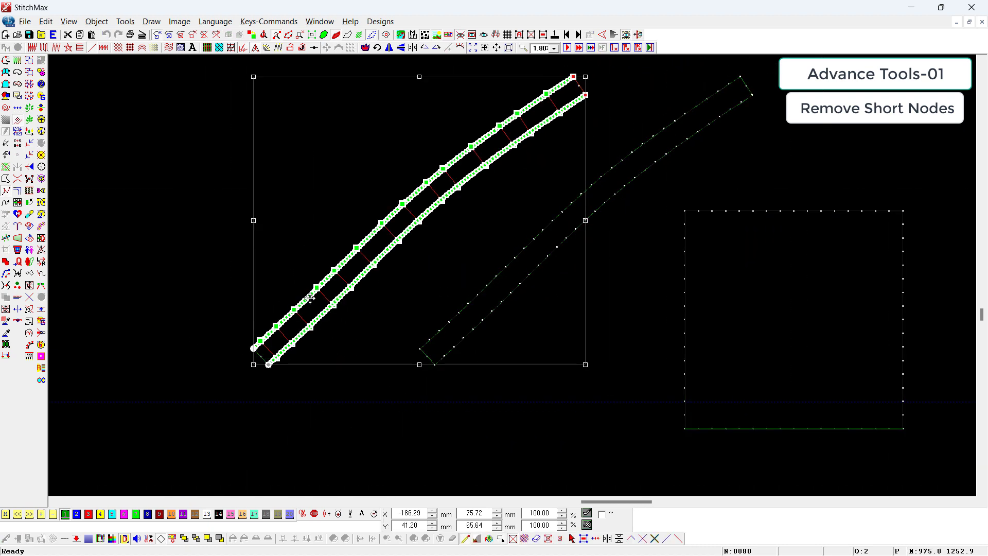
{"action": "key", "text": "z"}
{"action": "left_click_drag", "start_coordinate": [319, 322], "coordinate": [398, 260]}
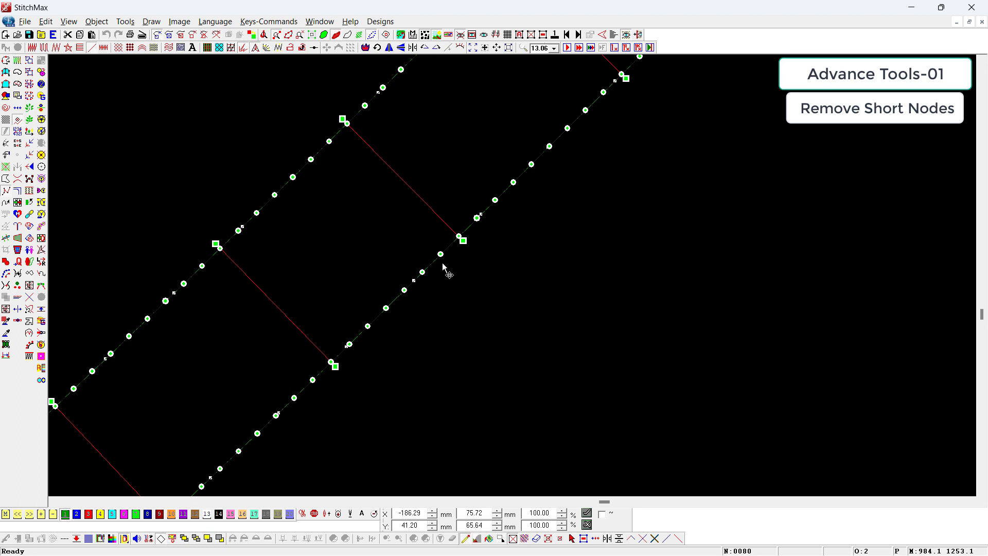
{"action": "key", "text": "Escape"}
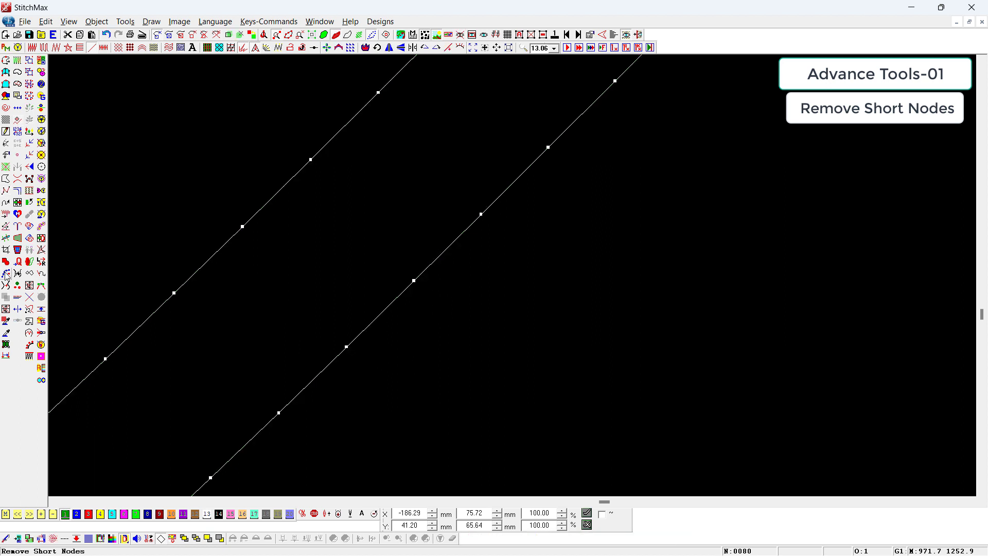
Step: Apply Remove Short Nodes to the duplicated column and leave reshape mode
{"action": "scroll", "coordinate": [396, 293], "scroll_direction": "down", "scroll_amount": 1}
{"action": "scroll", "coordinate": [396, 297], "scroll_direction": "down", "scroll_amount": 1}
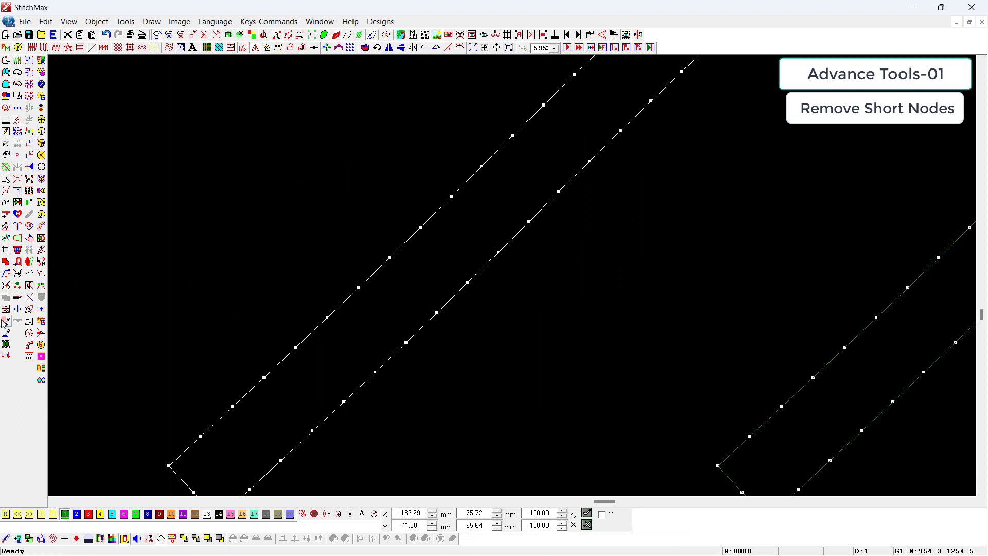
{"action": "left_click", "coordinate": [7, 277]}
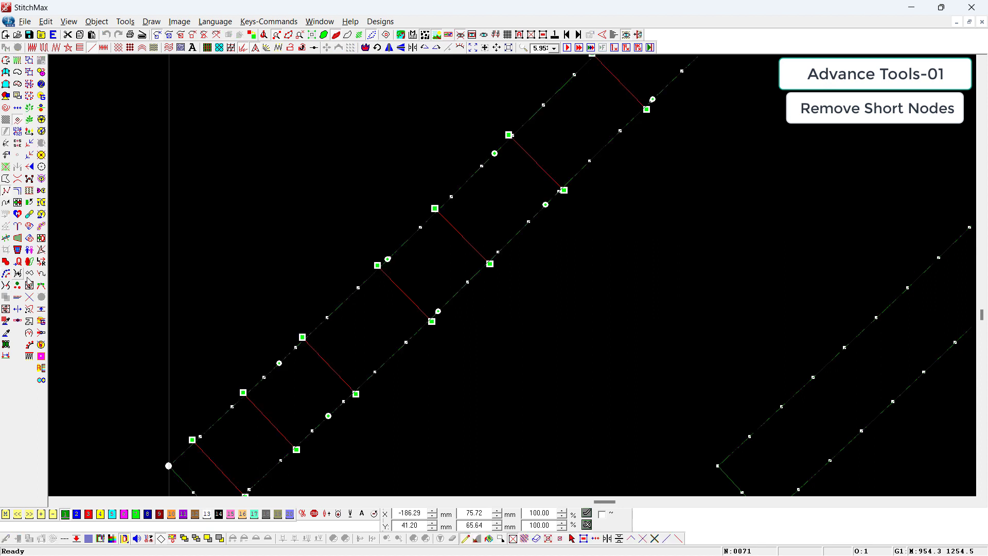
{"action": "key", "text": "Escape"}
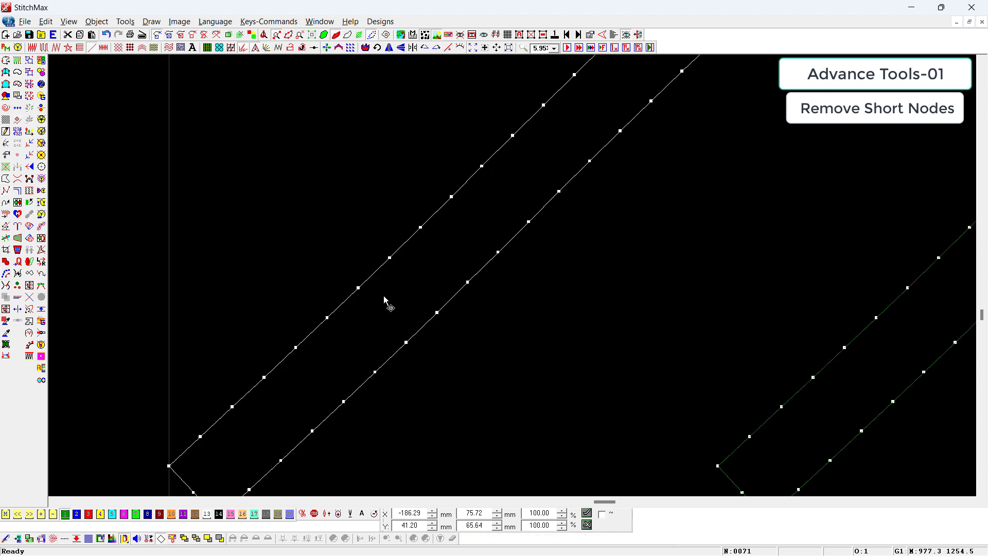
Step: Duplicate the original column about 100 mm to the left, apply the alternate mode of Remove Short Nodes, and inspect the copy's nodes
{"action": "scroll", "coordinate": [385, 295], "scroll_direction": "down", "scroll_amount": 2}
{"action": "scroll", "coordinate": [592, 360], "scroll_direction": "down", "scroll_amount": 1}
{"action": "scroll", "coordinate": [462, 149], "scroll_direction": "down", "scroll_amount": 2}
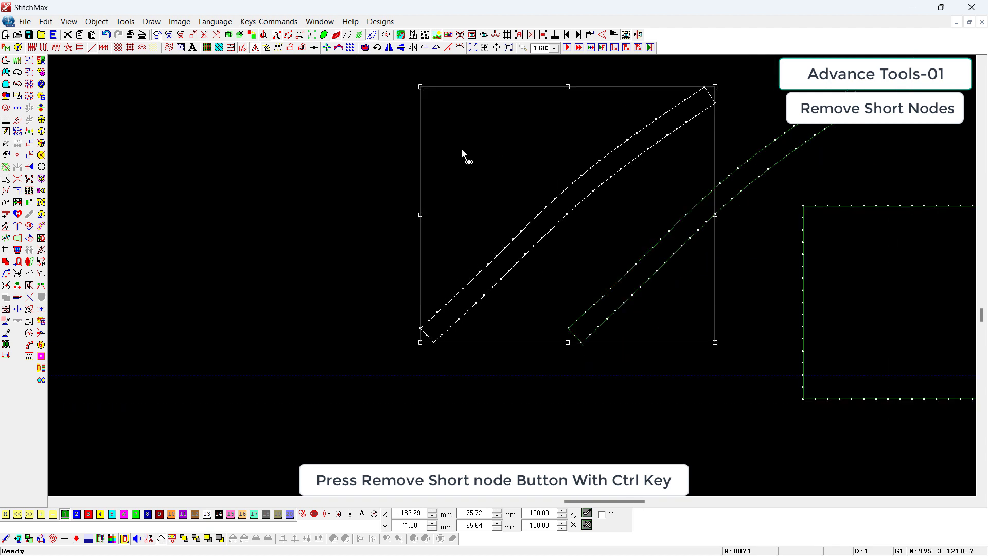
{"action": "scroll", "coordinate": [720, 355], "scroll_direction": "down", "scroll_amount": 1}
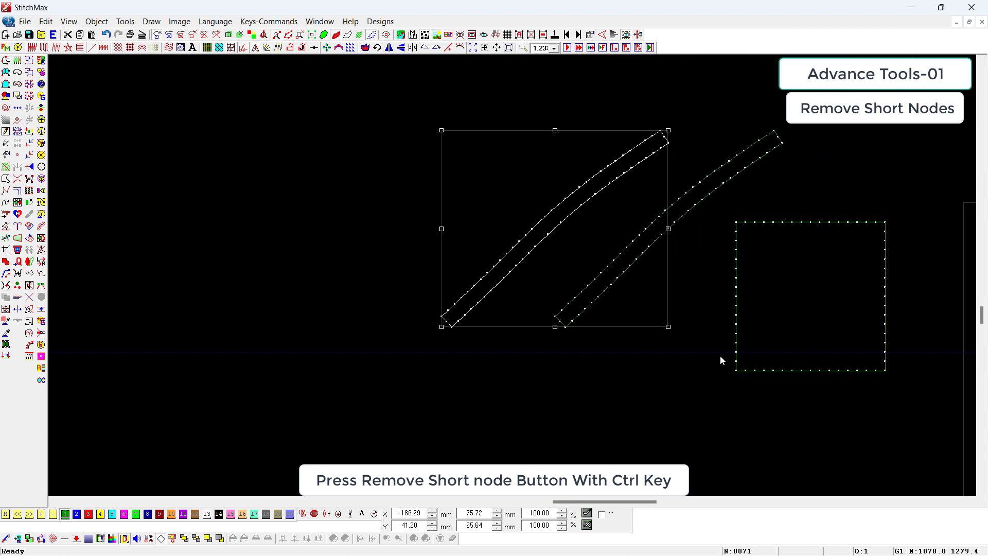
{"action": "left_click", "coordinate": [727, 187]}
{"action": "left_click_drag", "start_coordinate": [683, 253], "coordinate": [383, 248]}
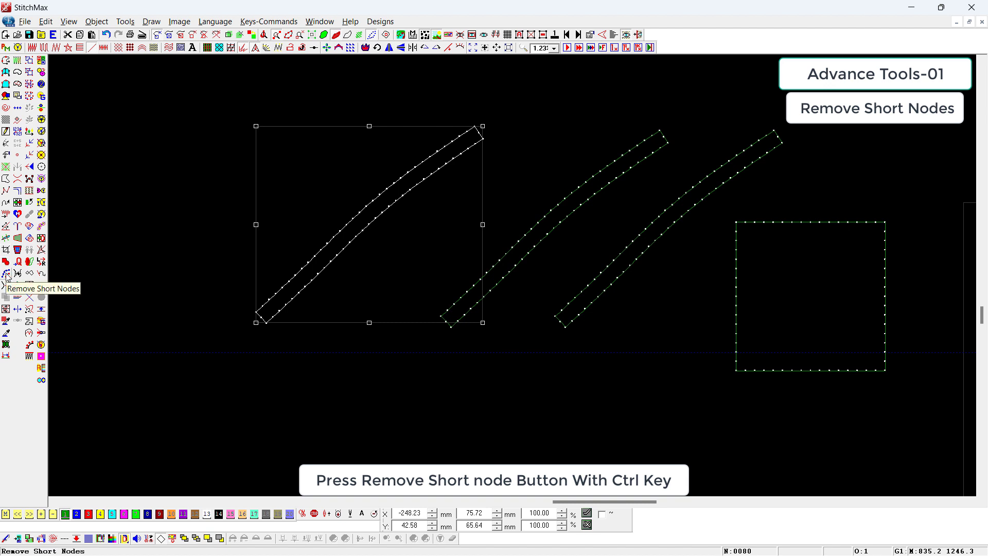
{"action": "left_click", "coordinate": [6, 275], "text": "ctrl"}
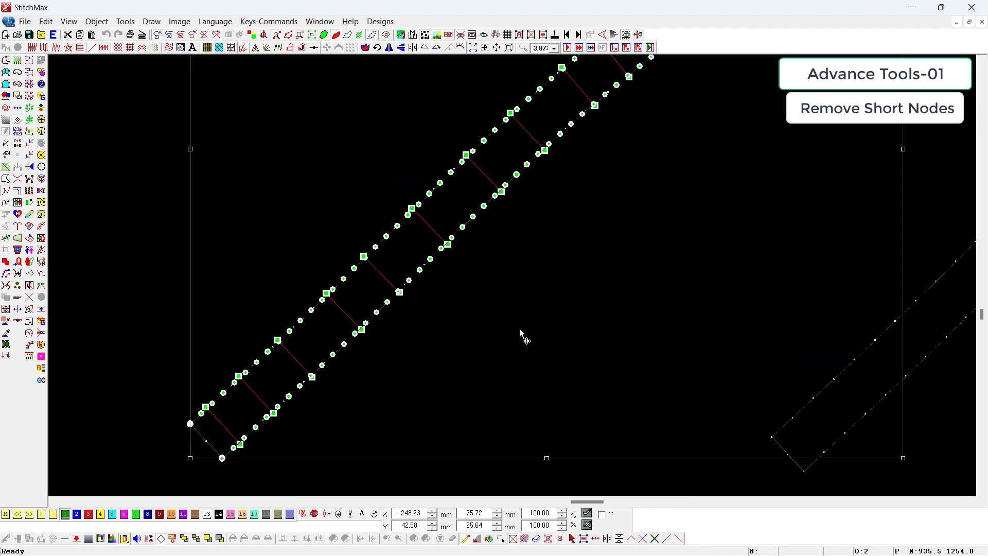
{"action": "key", "text": "Escape"}
Step: Delete the two duplicated columns and the original column, keeping only the square
{"action": "scroll", "coordinate": [842, 258], "scroll_direction": "down", "scroll_amount": 2}
{"action": "left_click", "coordinate": [805, 253]}
{"action": "scroll", "coordinate": [793, 263], "scroll_direction": "down", "scroll_amount": 1}
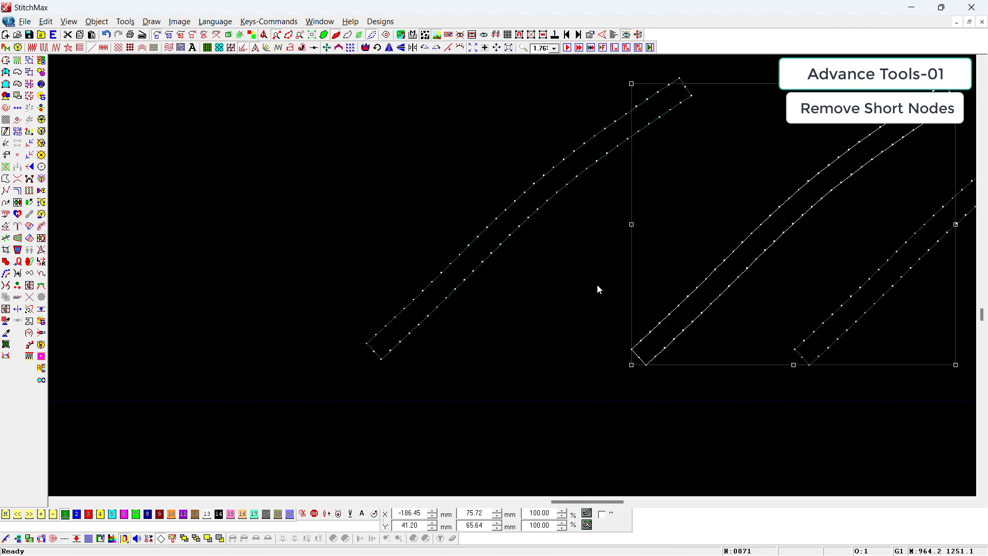
{"action": "left_click", "coordinate": [402, 179]}
{"action": "right_click", "coordinate": [794, 291]}
{"action": "scroll", "coordinate": [875, 320], "scroll_direction": "down", "scroll_amount": 1}
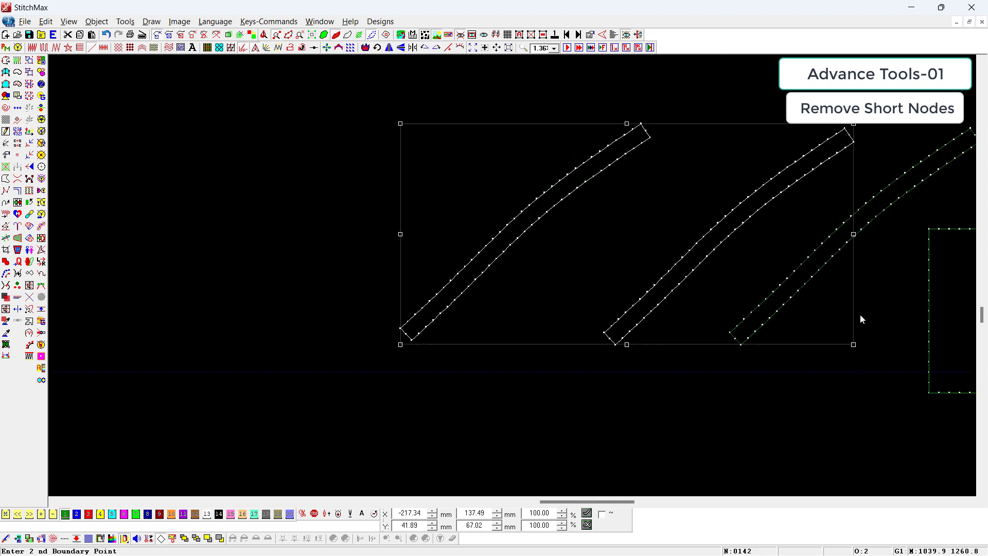
{"action": "key", "text": "Delete"}
{"action": "left_click_drag", "start_coordinate": [776, 234], "coordinate": [842, 342]}
{"action": "scroll", "coordinate": [843, 344], "scroll_direction": "down", "scroll_amount": 1}
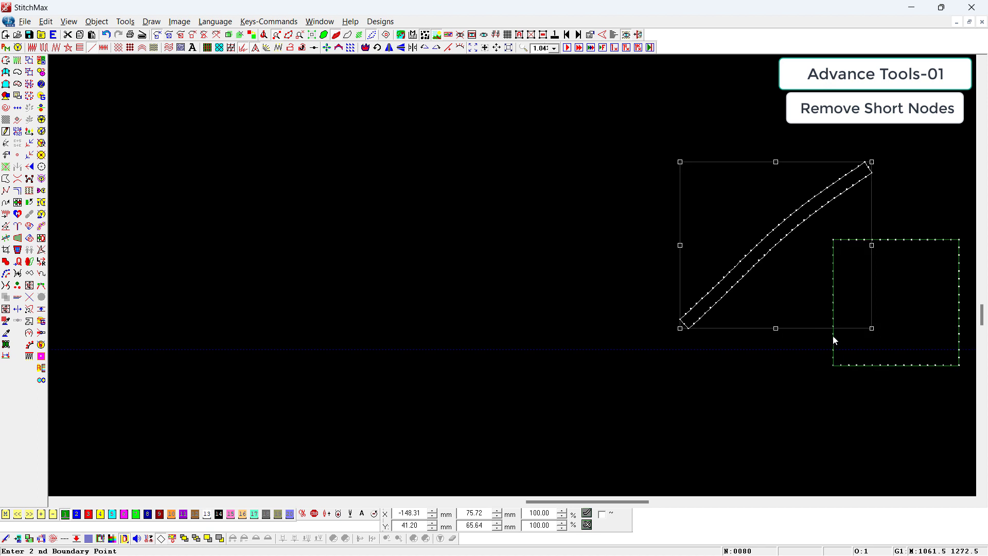
{"action": "key", "text": "Delete"}
Step: Discard the stray start point, select the square and enlarge it to about 91 mm per side
{"action": "left_click", "coordinate": [781, 287]}
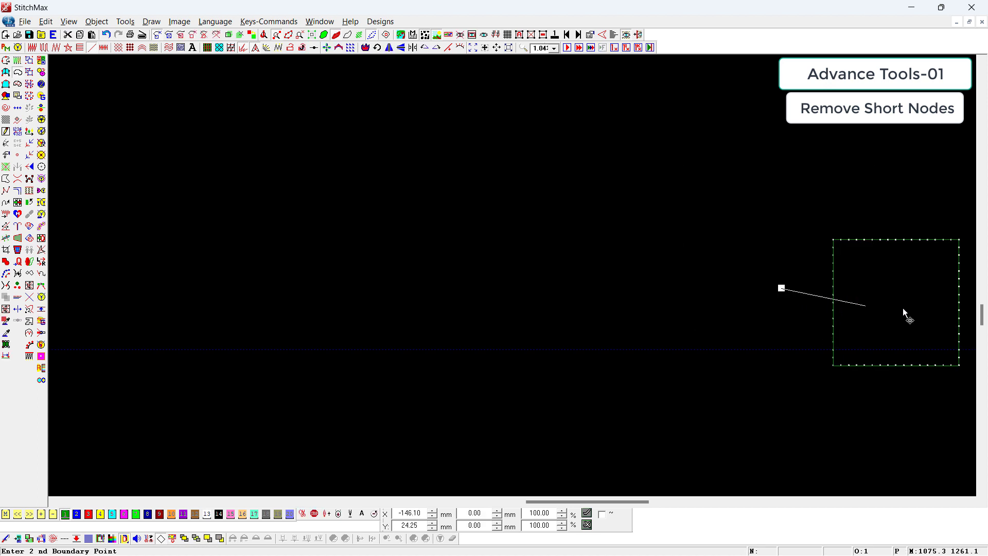
{"action": "right_click", "coordinate": [906, 313]}
{"action": "scroll", "coordinate": [732, 192], "scroll_direction": "down", "scroll_amount": 1}
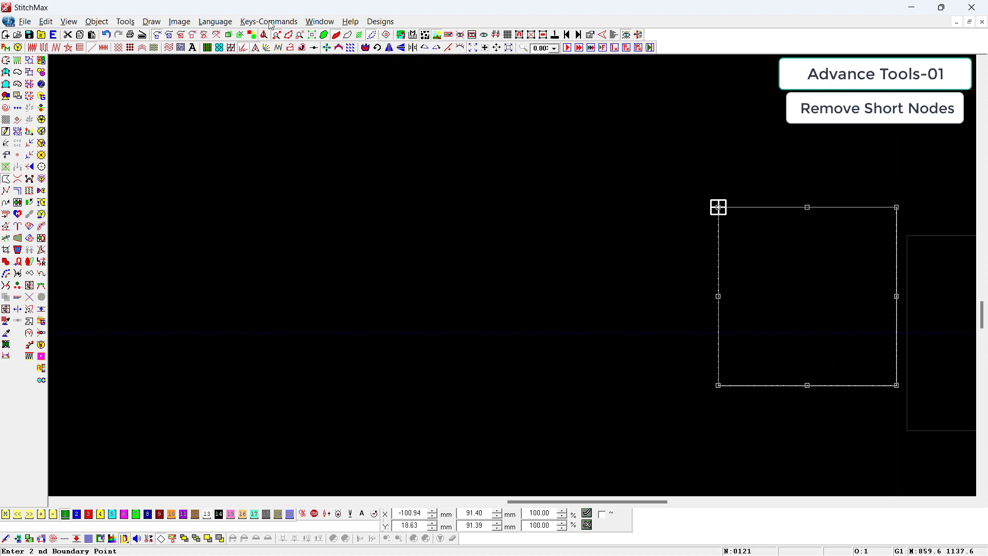
Step: Convert the selected square to a water fill and set its Water Fill size to 15 mm
{"action": "left_click", "coordinate": [218, 47]}
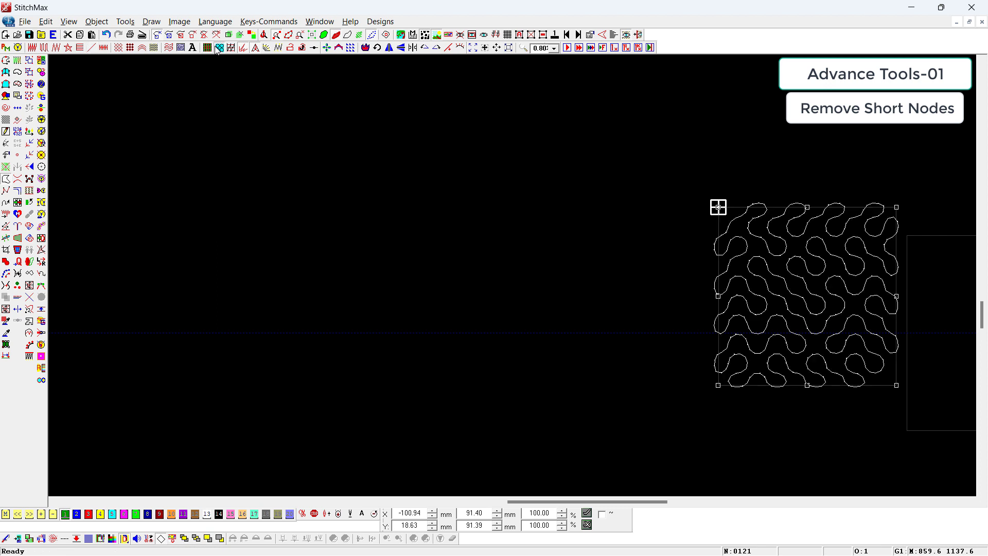
{"action": "double_click", "coordinate": [789, 294]}
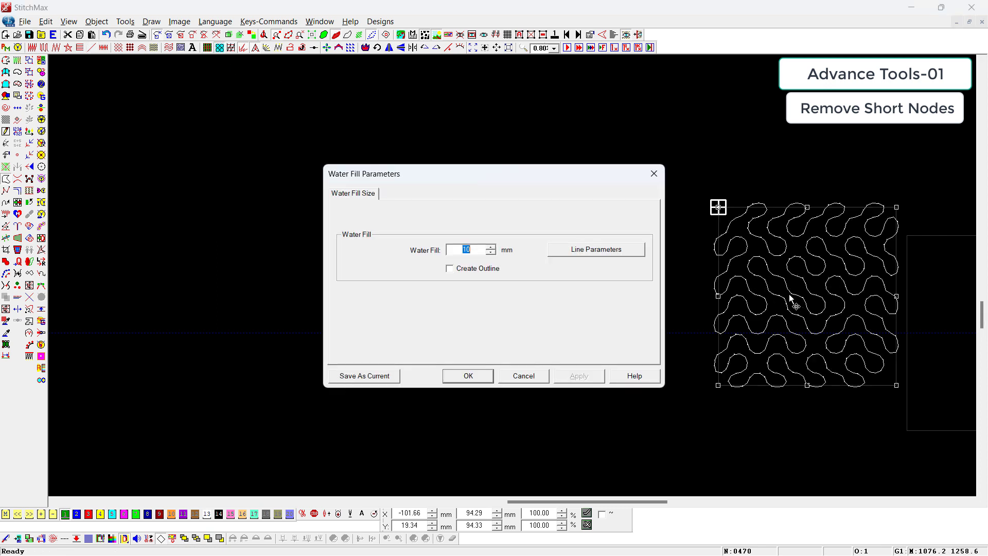
{"action": "type", "text": "15"}
{"action": "key", "text": "Return"}
Step: Try the water fill's Create Outline option, place the resulting piece off to the left and delete it
{"action": "double_click", "coordinate": [766, 292]}
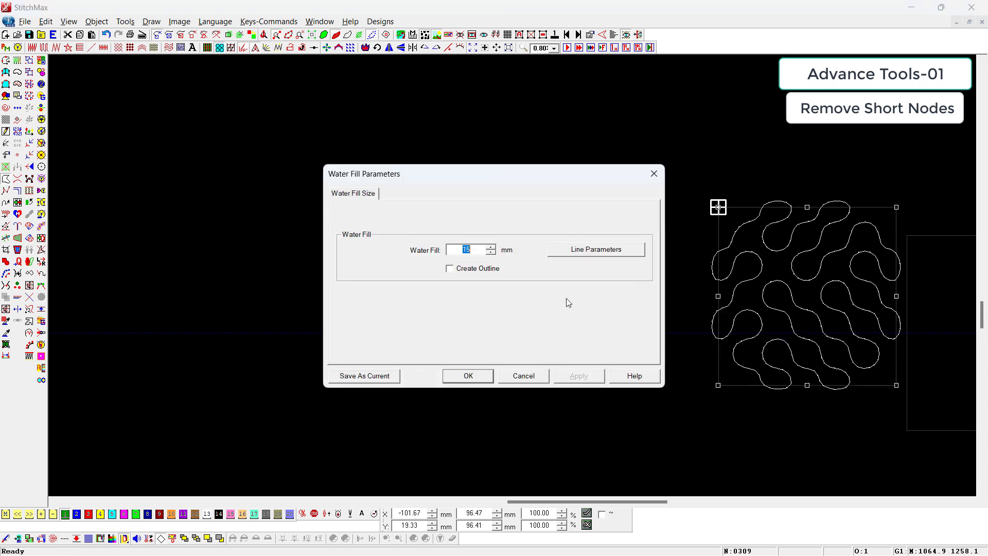
{"action": "left_click", "coordinate": [475, 272]}
{"action": "key", "text": "Return"}
{"action": "left_click_drag", "start_coordinate": [785, 274], "coordinate": [498, 271]}
{"action": "scroll", "coordinate": [504, 273], "scroll_direction": "down", "scroll_amount": 1}
{"action": "key", "text": "Delete"}
Step: Convert the water fill into an editable line and examine its nodes in reshape mode
{"action": "left_click", "coordinate": [697, 267]}
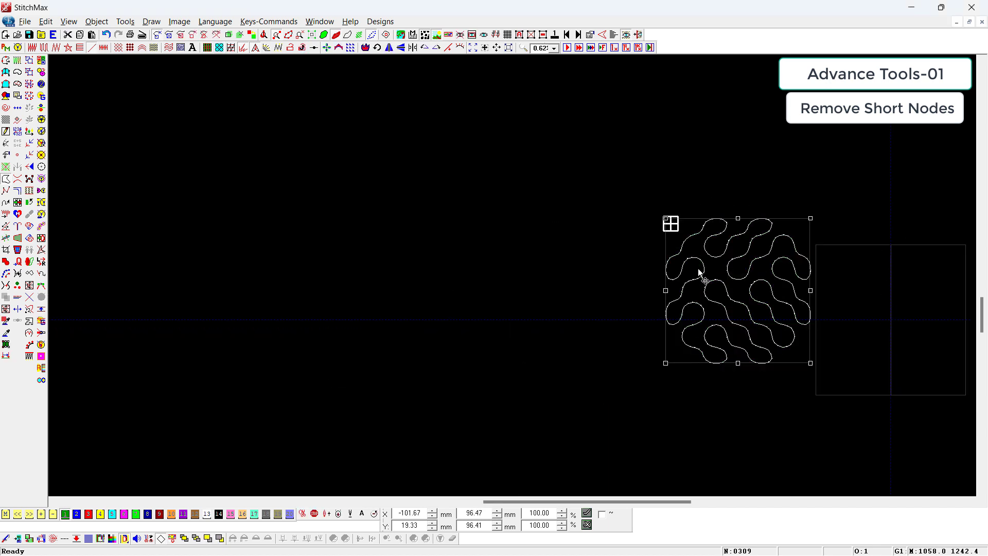
{"action": "double_click", "coordinate": [700, 276]}
{"action": "key", "text": "ctrl+alt+c"}
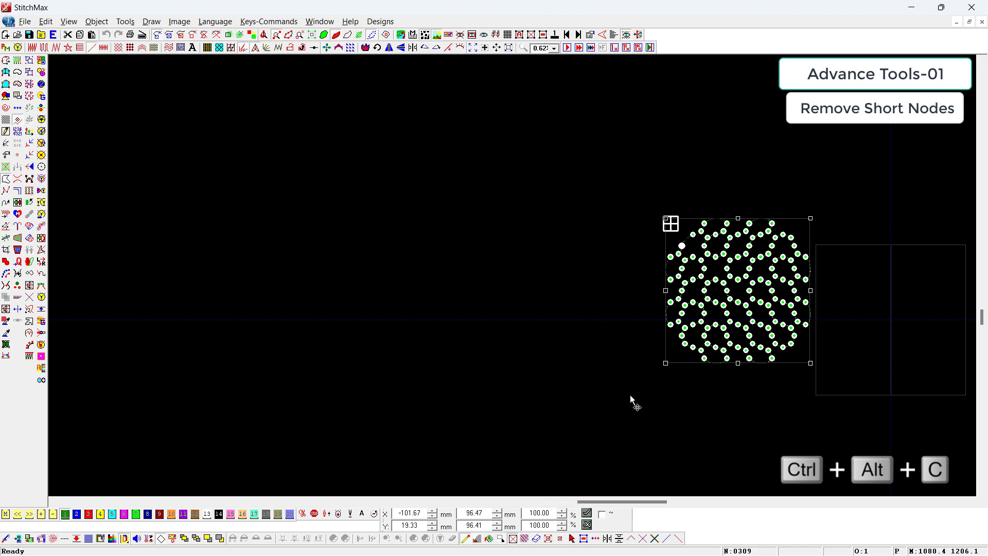
{"action": "scroll", "coordinate": [602, 282], "scroll_direction": "up", "scroll_amount": 3}
{"action": "double_click", "coordinate": [601, 283]}
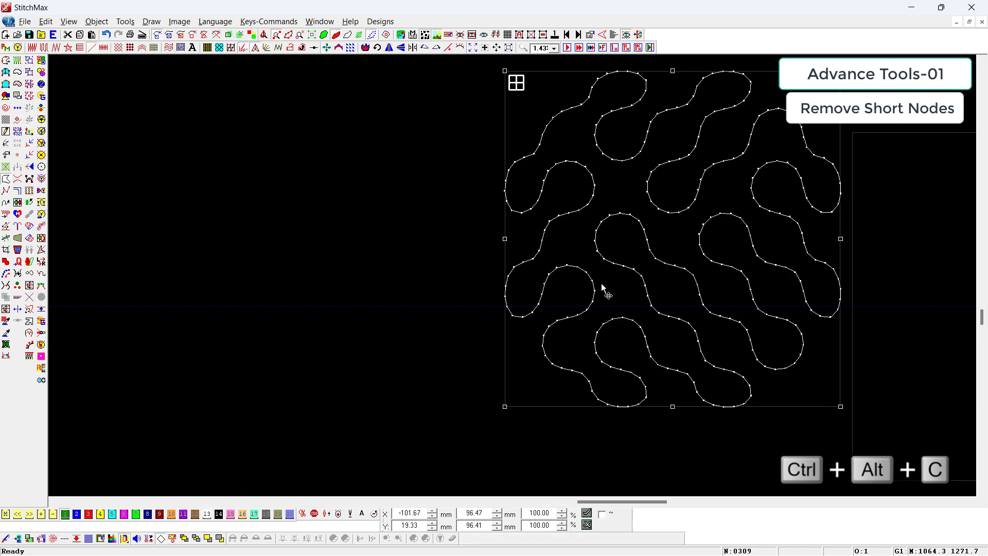
{"action": "double_click", "coordinate": [644, 293]}
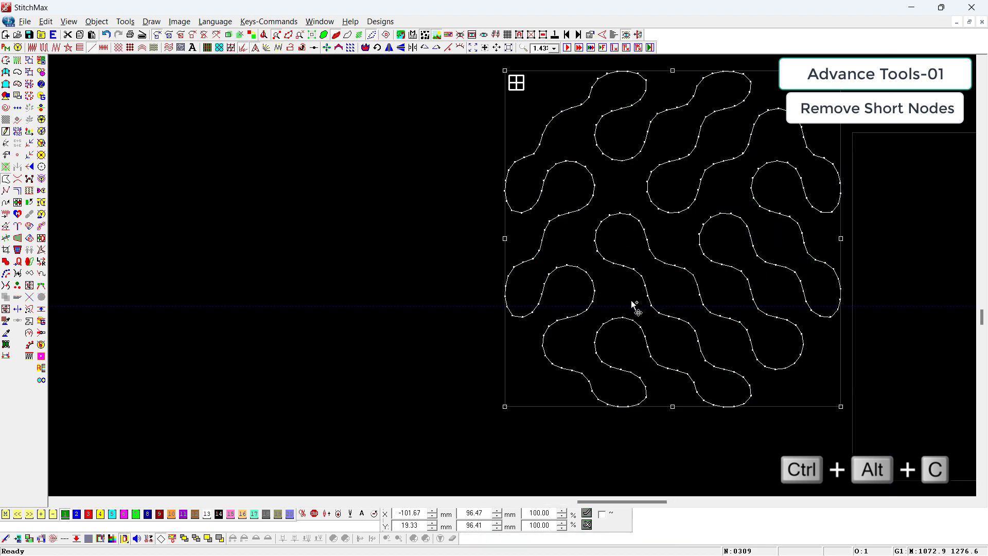
{"action": "double_click", "coordinate": [631, 301]}
{"action": "scroll", "coordinate": [597, 279], "scroll_direction": "down", "scroll_amount": 1}
{"action": "scroll", "coordinate": [597, 279], "scroll_direction": "up", "scroll_amount": 1}
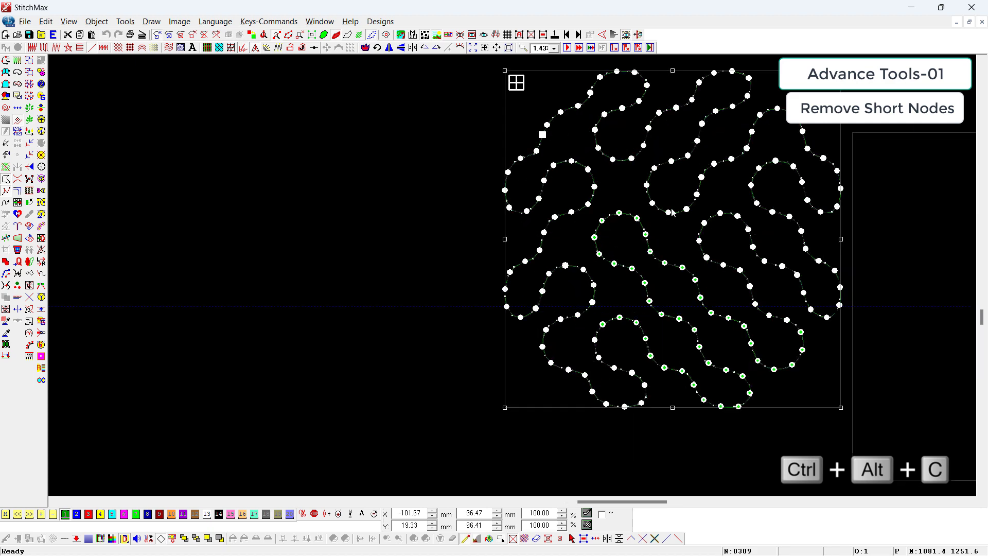
Step: Leave reshape mode and shrink the wavy line evenly about its centre to about 65 mm per side
{"action": "double_click", "coordinate": [672, 211]}
{"action": "left_click_drag", "start_coordinate": [841, 70], "coordinate": [786, 125]}
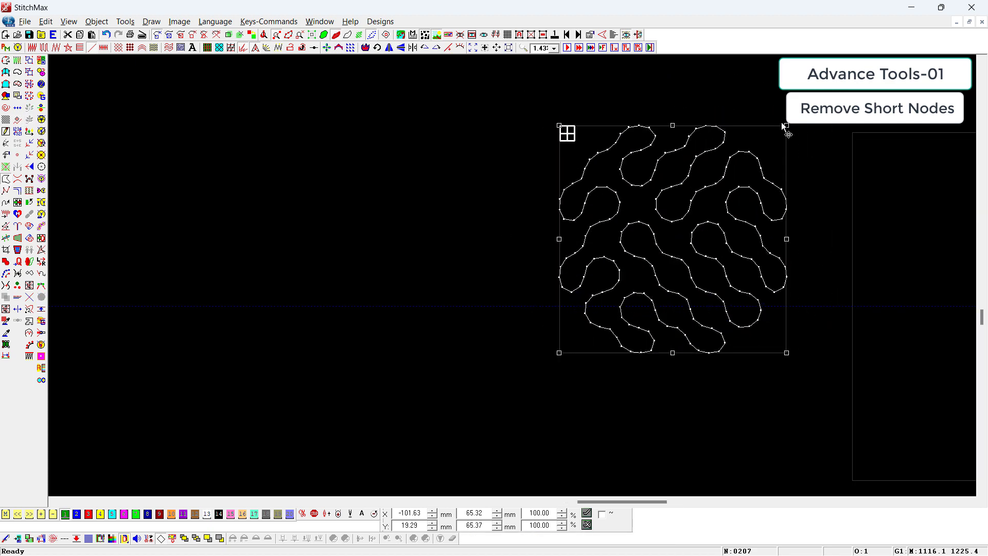
{"action": "key", "text": "space"}
{"action": "key", "text": "space"}
{"action": "scroll", "coordinate": [601, 293], "scroll_direction": "up", "scroll_amount": 1}
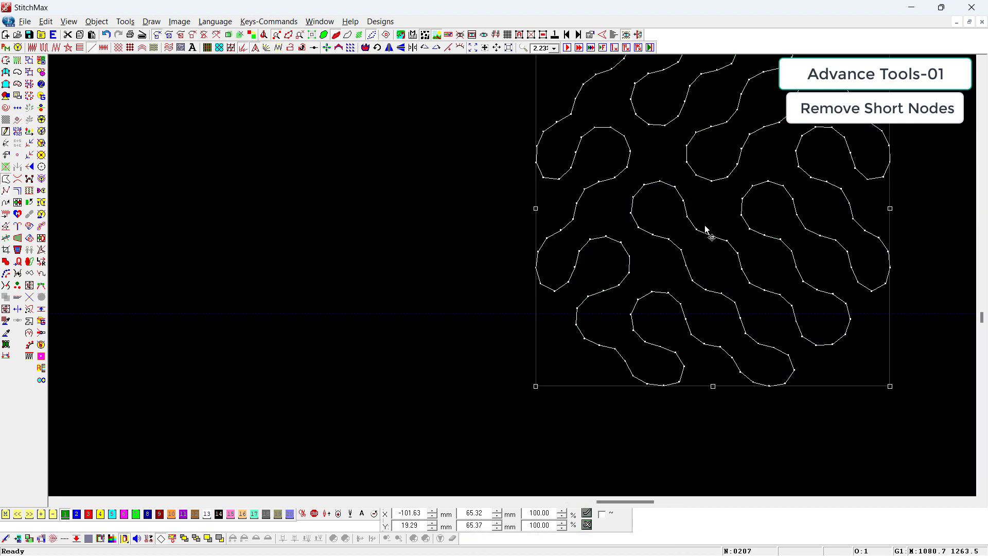
Step: Duplicate the wavy line about 89 mm to the left and apply Remove Short Nodes to the copy
{"action": "left_click_drag", "start_coordinate": [696, 240], "coordinate": [214, 243]}
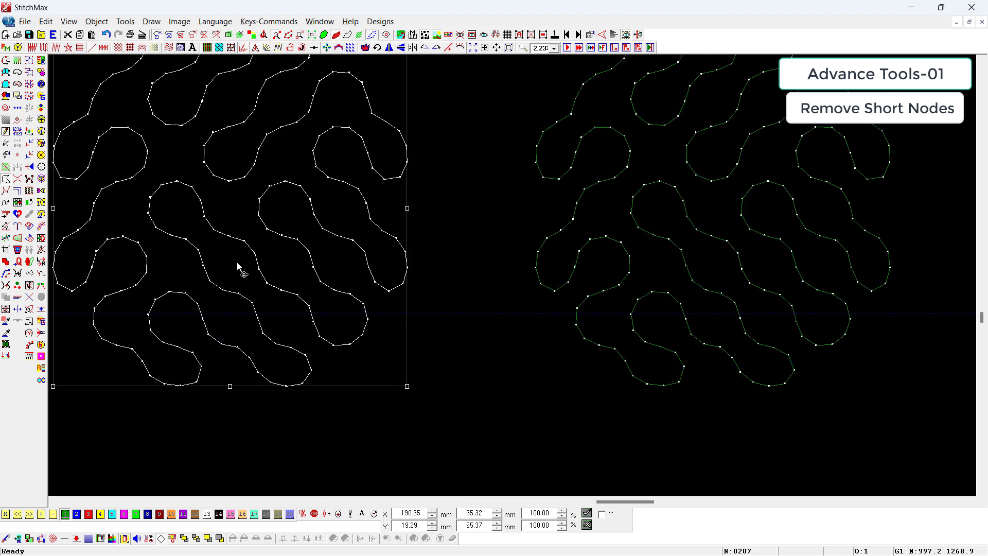
{"action": "left_click", "coordinate": [5, 276]}
{"action": "scroll", "coordinate": [404, 180], "scroll_direction": "down", "scroll_amount": 1}
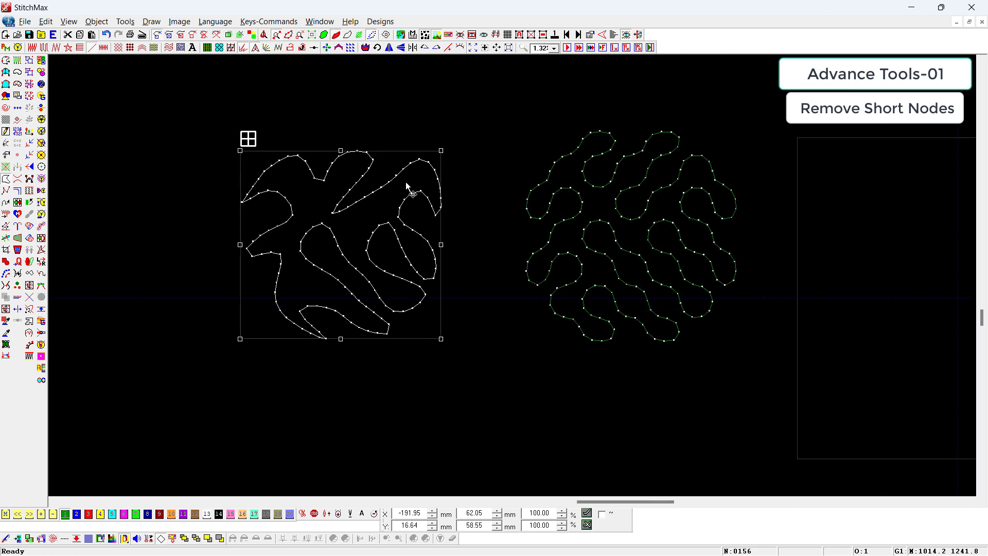
Step: Inspect the reduced copy's nodes in reshape mode, leave that mode and delete the copy
{"action": "key", "text": "p"}
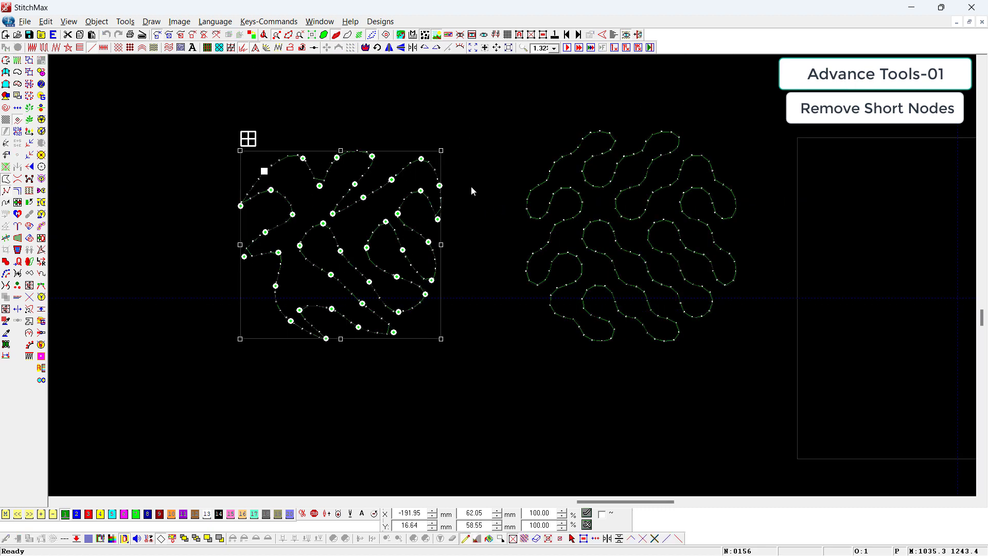
{"action": "key", "text": "Escape"}
{"action": "key", "text": "Delete"}
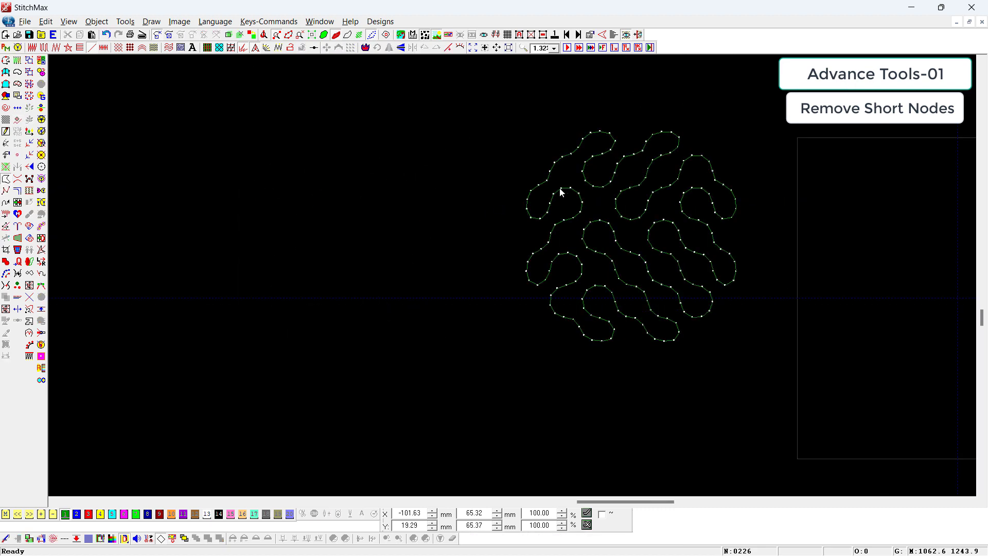
Step: Duplicate the wavy line about 93 mm to the left, apply the alternate mode of Remove Short Nodes and inspect the copy's nodes
{"action": "left_click", "coordinate": [658, 229]}
{"action": "left_click_drag", "start_coordinate": [657, 227], "coordinate": [355, 224]}
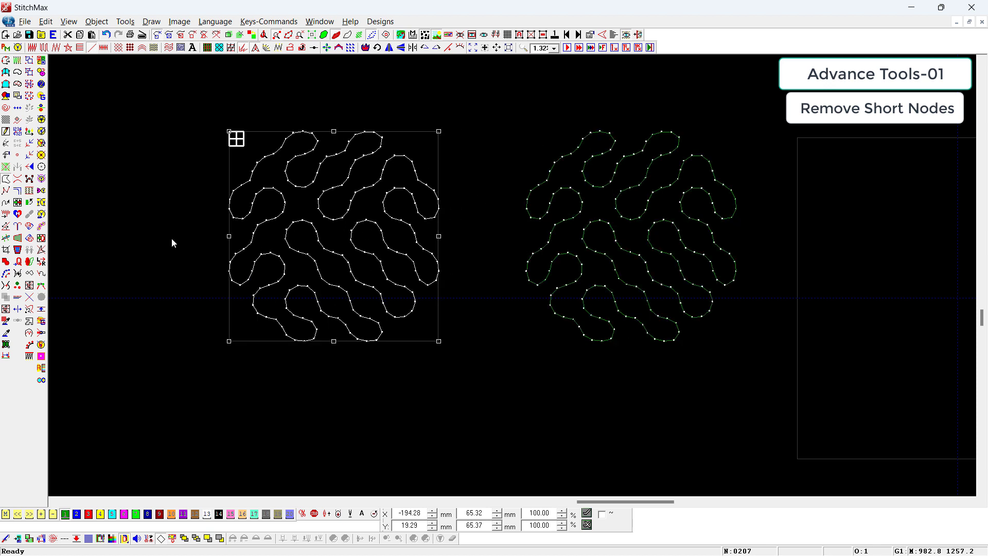
{"action": "left_click", "coordinate": [7, 274]}
{"action": "left_click", "coordinate": [322, 288]}
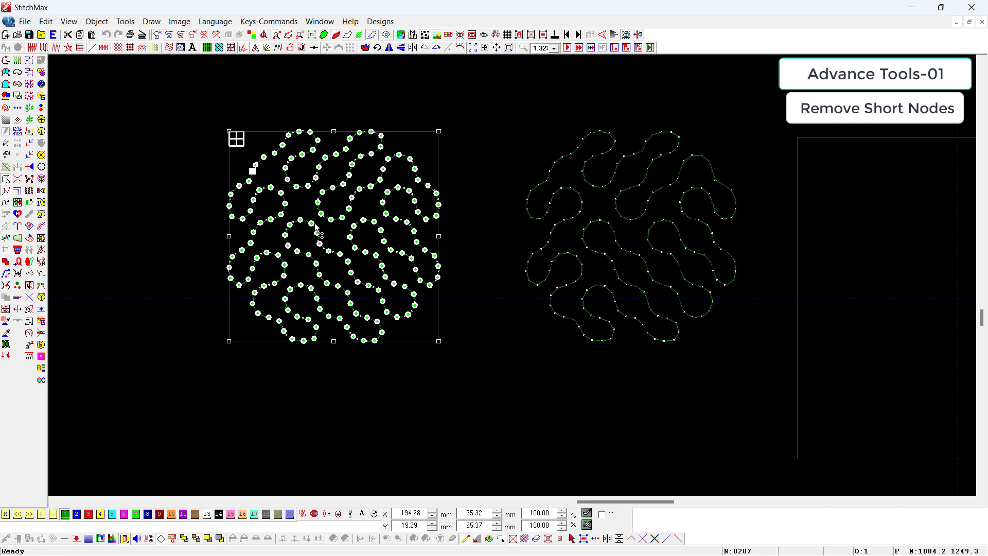
{"action": "key", "text": "Escape"}
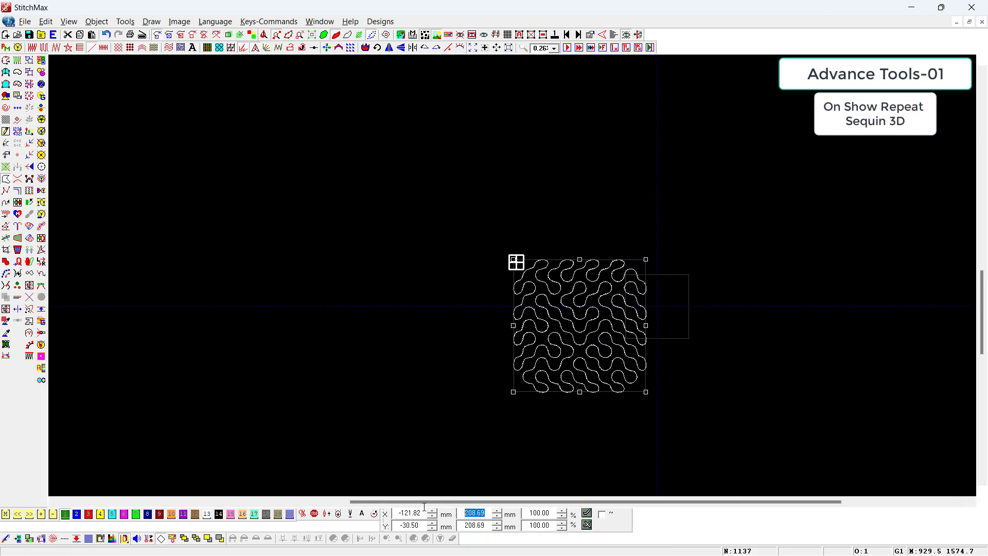
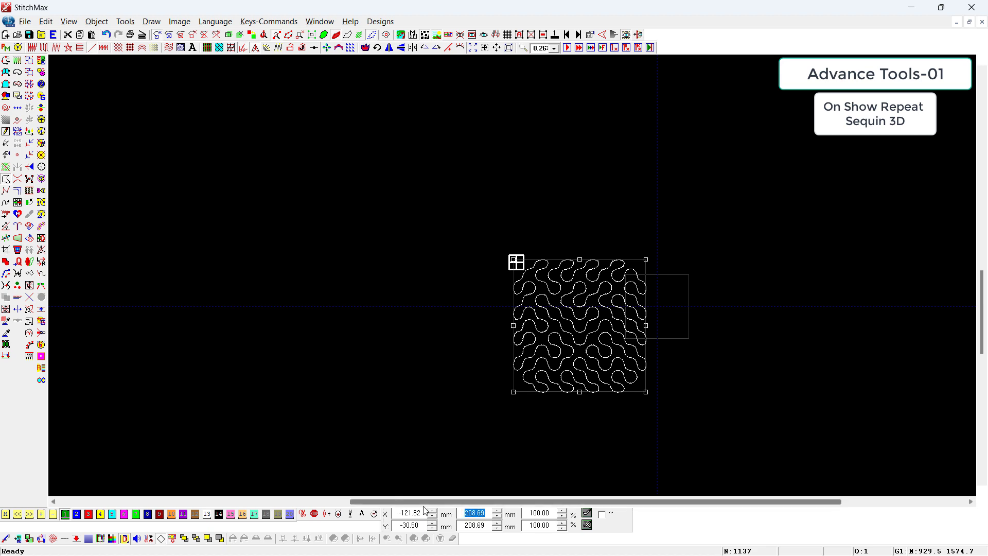
Step: Set the new water fill's width to 100 mm, leaving its height as it is
{"action": "type", "text": "100"}
{"action": "key", "text": "Return"}
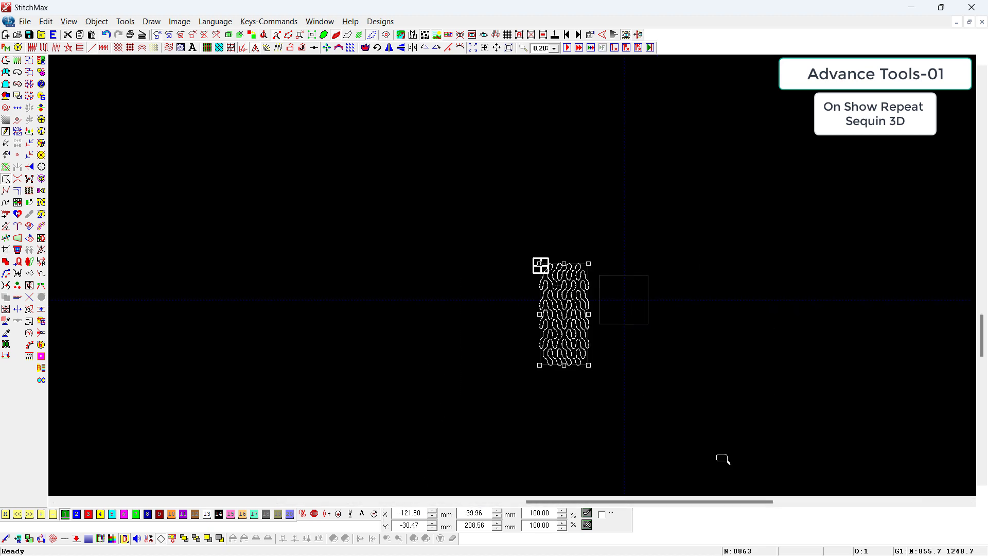
{"action": "left_click_drag", "start_coordinate": [723, 459], "coordinate": [458, 282]}
{"action": "scroll", "coordinate": [531, 298], "scroll_direction": "up", "scroll_amount": 2}
{"action": "key", "text": "w"}
{"action": "scroll", "coordinate": [524, 297], "scroll_direction": "up", "scroll_amount": 1}
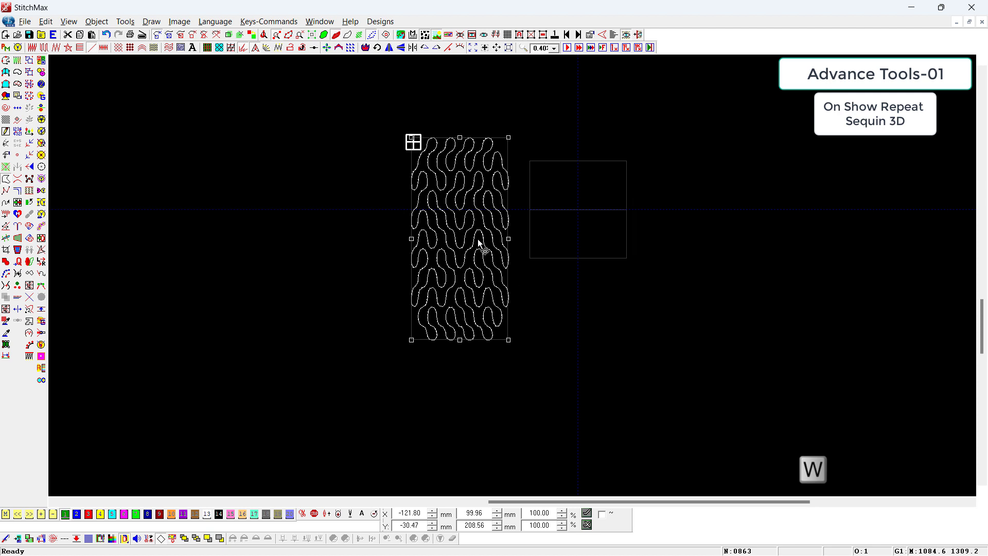
Step: Turn on Show Repeats with 3 horizontal repeats at a distance of 100 mm
{"action": "key", "text": "w"}
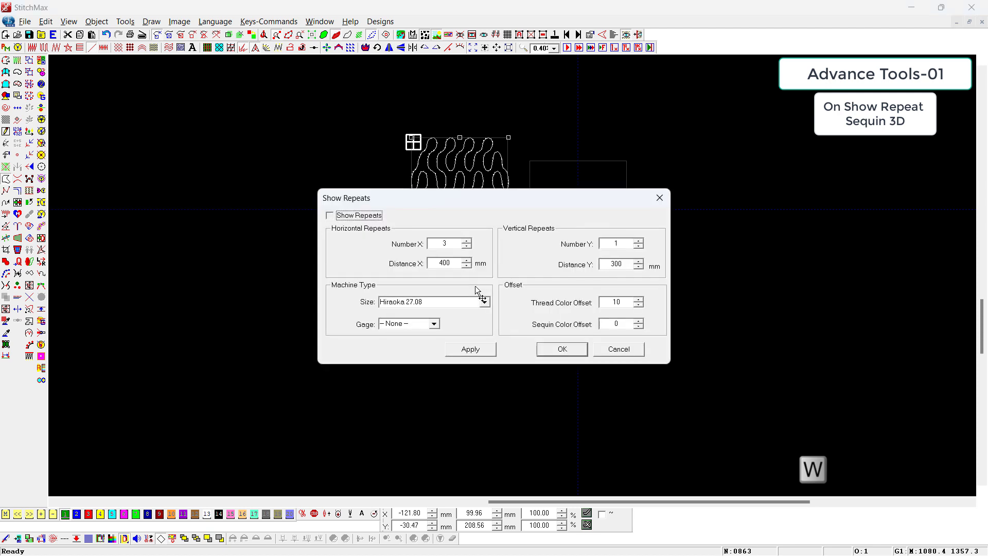
{"action": "key", "text": "Tab"}
{"action": "type", "text": "3"}
{"action": "key", "text": "Tab"}
{"action": "type", "text": "1"}
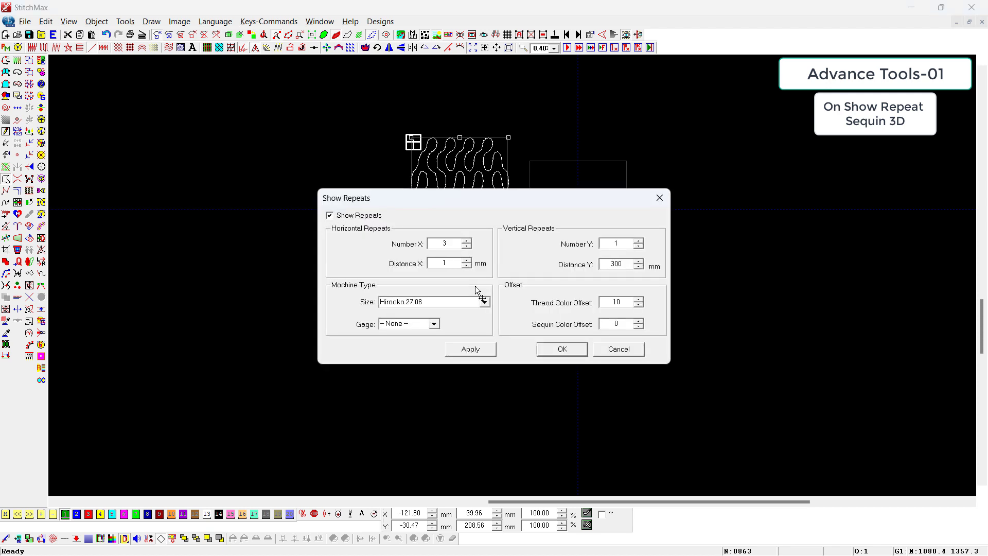
{"action": "type", "text": "00"}
Step: Set 3 vertical repeats at a distance of 200 mm and apply the repeat settings
{"action": "key", "text": "Tab"}
{"action": "type", "text": "3"}
{"action": "key", "text": "Tab"}
{"action": "type", "text": "200"}
{"action": "key", "text": "Return"}
{"action": "scroll", "coordinate": [472, 172], "scroll_direction": "up", "scroll_amount": 1}
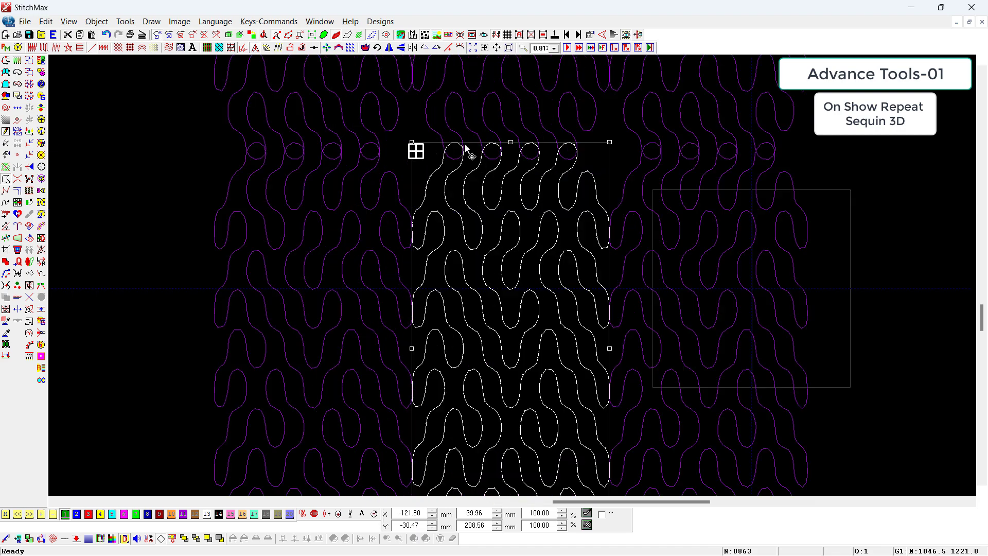
Step: Lower the upper edge of the water fill to reduce its height to about 197 mm
{"action": "left_click_drag", "start_coordinate": [510, 142], "coordinate": [511, 165]}
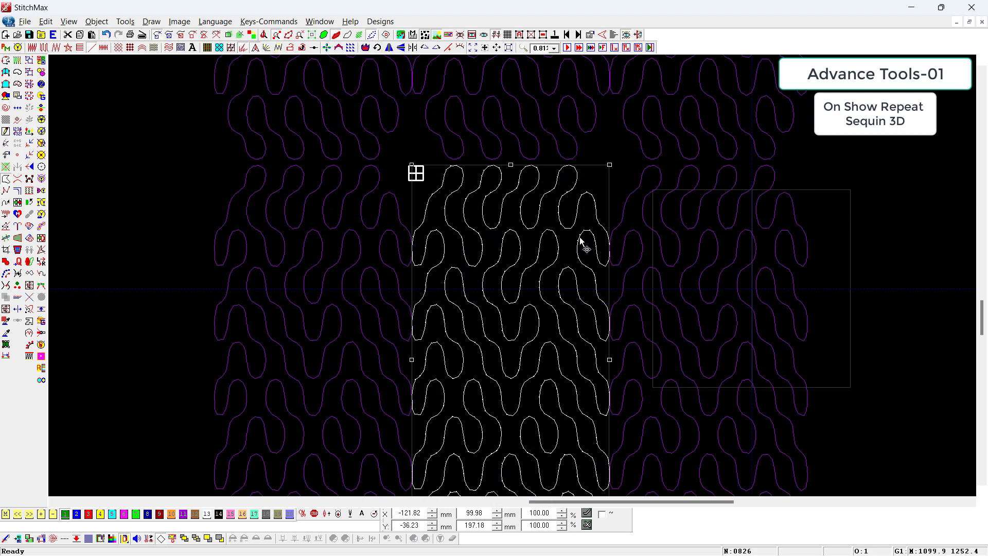
{"action": "scroll", "coordinate": [579, 238], "scroll_direction": "down", "scroll_amount": 1}
{"action": "double_click", "coordinate": [580, 238]}
{"action": "key", "text": "Escape"}
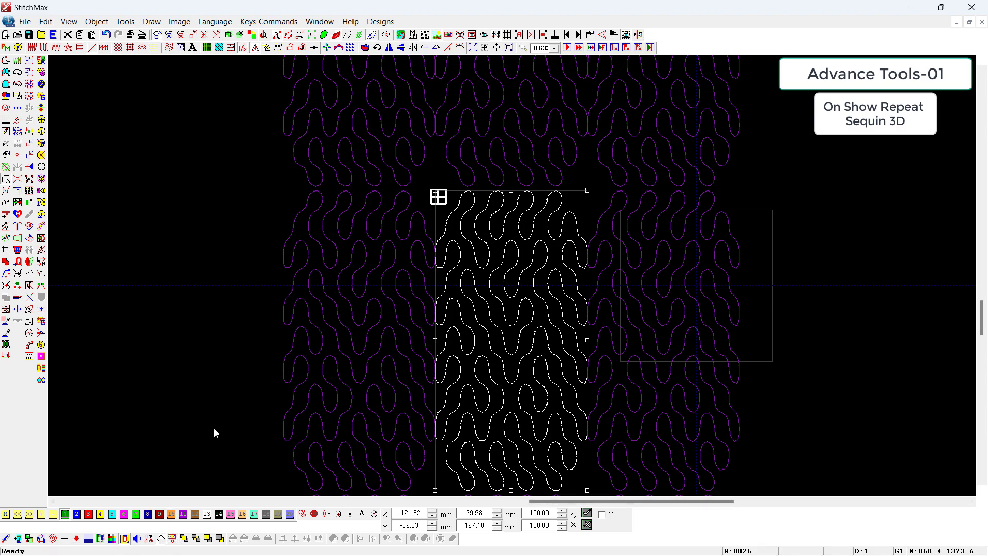
Step: Apply sequins to the water fill using the 1 Size 3.0 Circle sequin palette and lock Style 1
{"action": "key", "text": "q"}
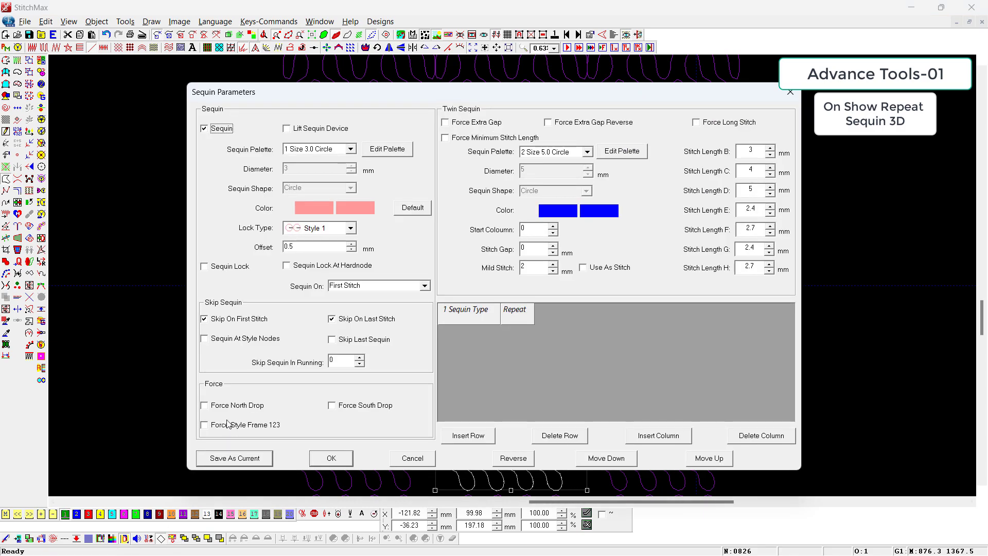
{"action": "key", "text": "Return"}
{"action": "scroll", "coordinate": [566, 463], "scroll_direction": "down", "scroll_amount": 2}
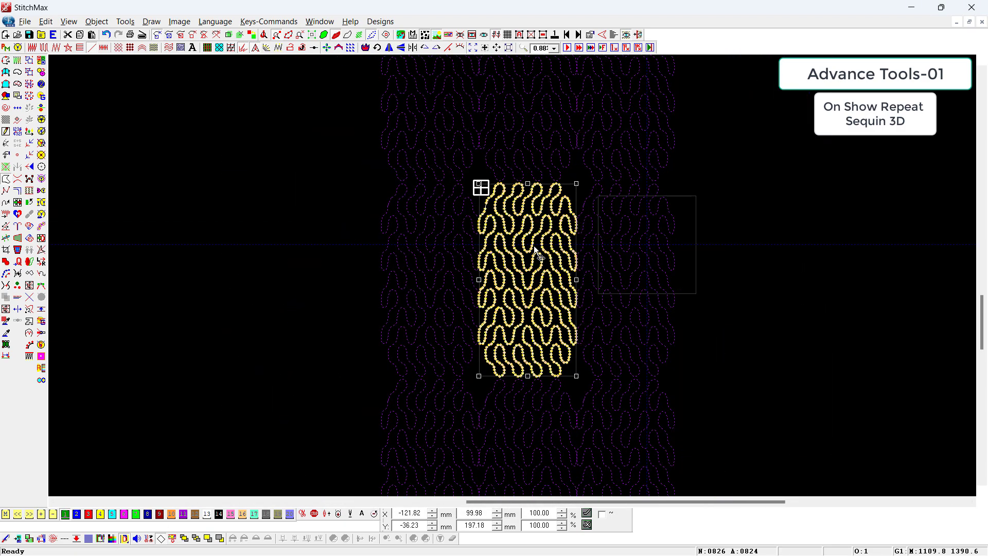
{"action": "left_click_drag", "start_coordinate": [422, 232], "coordinate": [548, 365]}
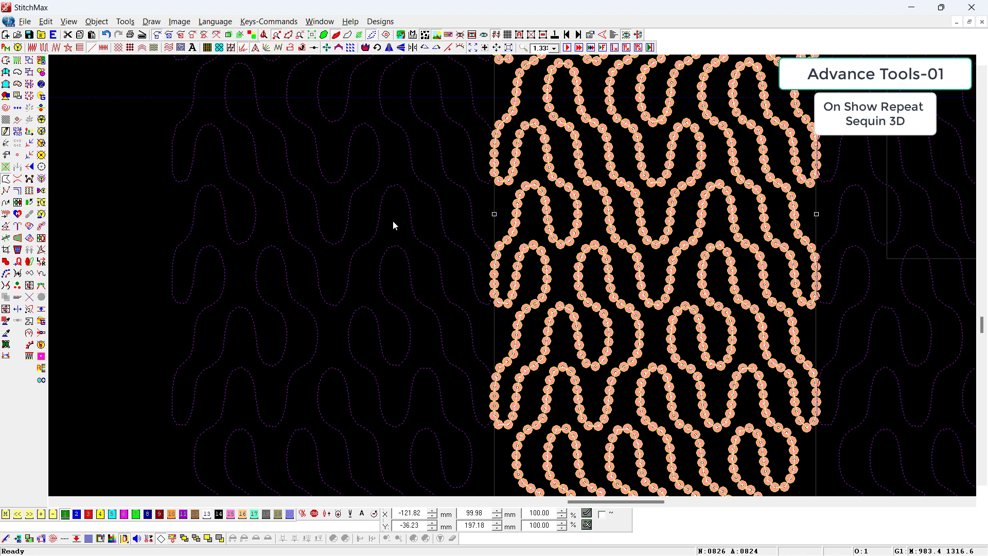
Step: Switch the sequin display off and back on to compare the fill with its repeats
{"action": "key", "text": "s"}
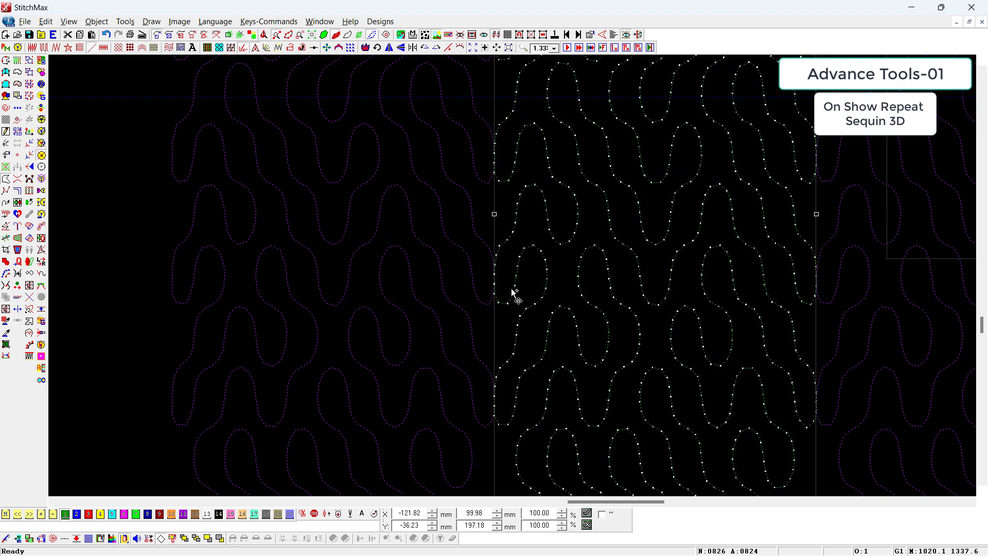
{"action": "key", "text": "s"}
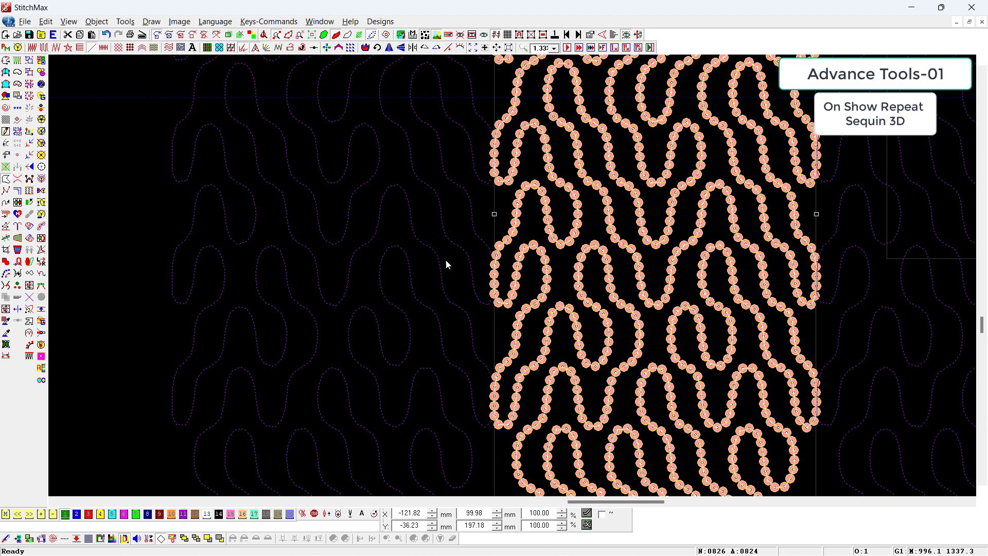
{"action": "scroll", "coordinate": [362, 314], "scroll_direction": "down", "scroll_amount": 4}
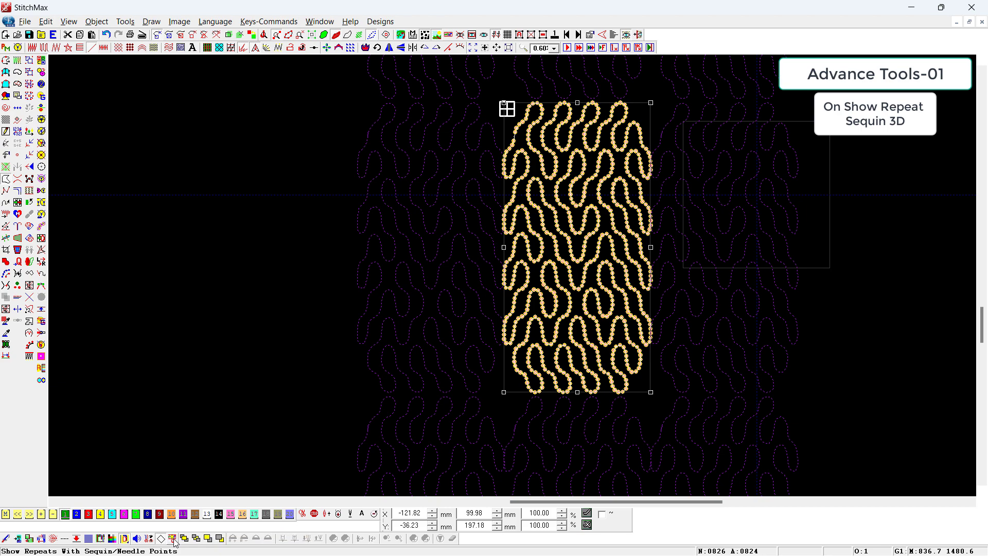
Step: Show the repeats with sequin and needle points, then deselect the fill
{"action": "scroll", "coordinate": [288, 463], "scroll_direction": "down", "scroll_amount": 1}
{"action": "mouse_move", "coordinate": [146, 526]}
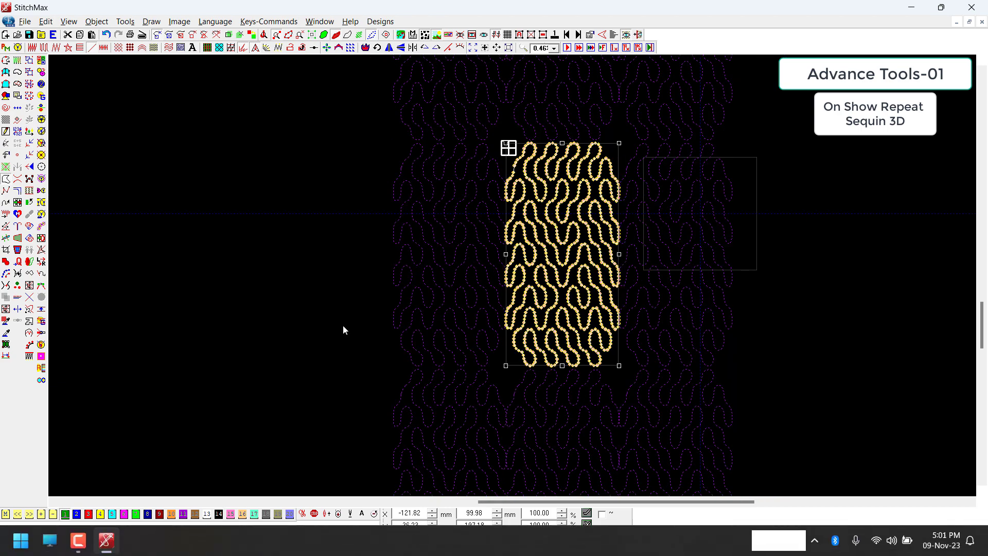
{"action": "left_click", "coordinate": [173, 538]}
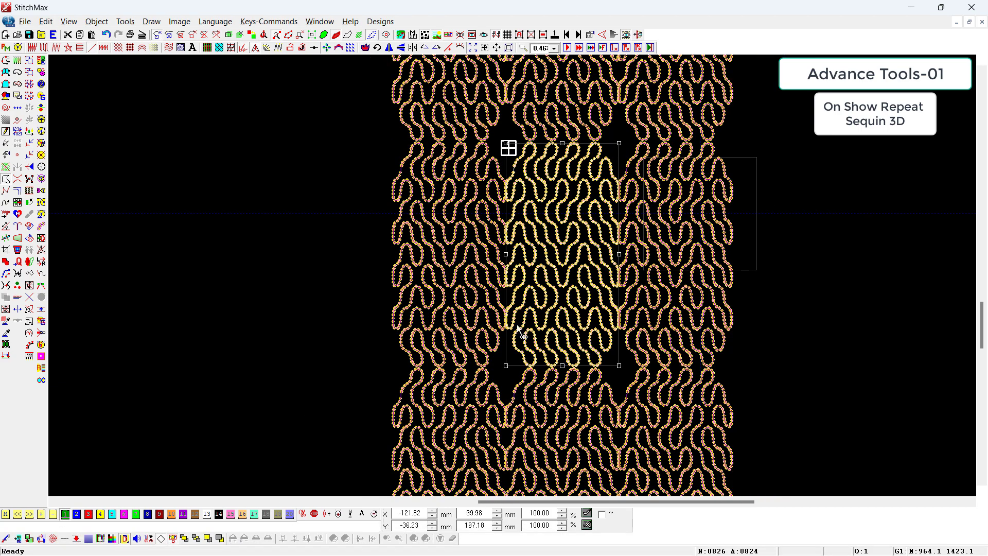
{"action": "scroll", "coordinate": [316, 219], "scroll_direction": "up", "scroll_amount": 4}
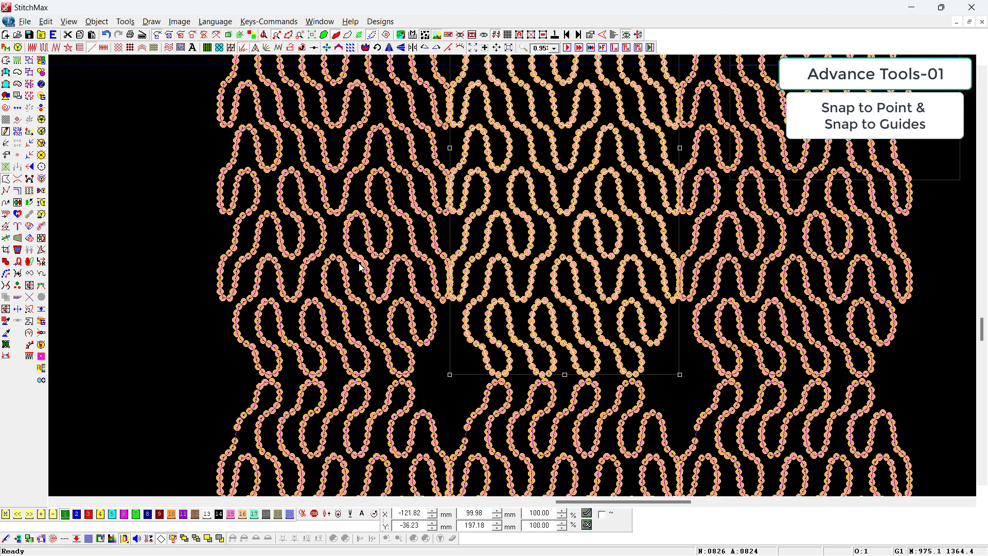
{"action": "key", "text": "Escape"}
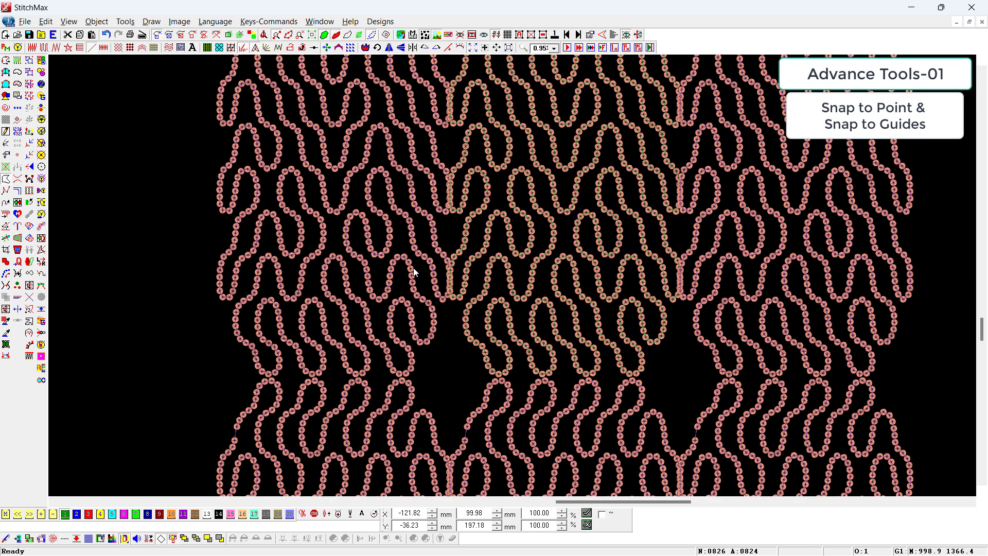
Step: Delete all objects from the design
{"action": "key", "text": "ctrl+a"}
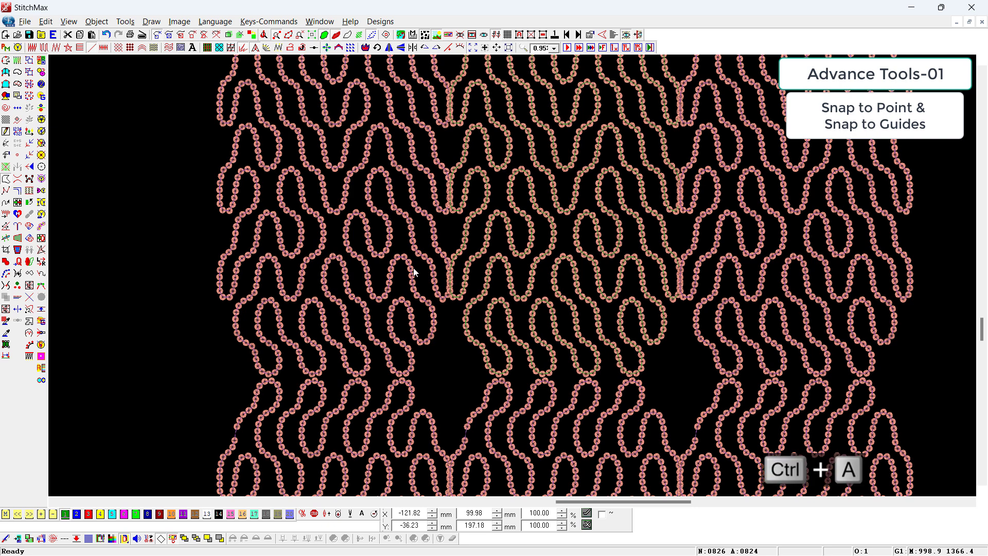
{"action": "key", "text": "Delete"}
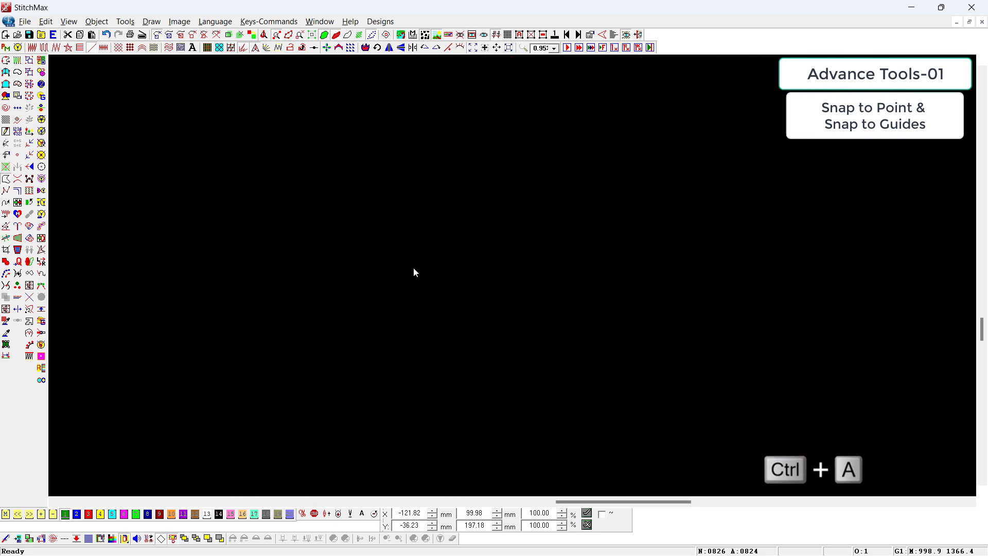
{"action": "scroll", "coordinate": [418, 236], "scroll_direction": "down", "scroll_amount": 2}
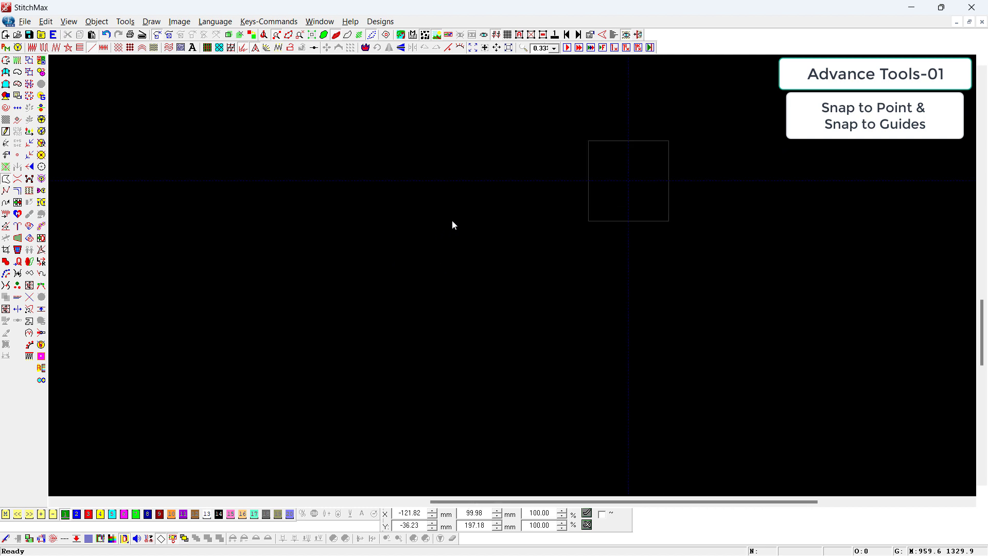
Step: Draw an open wavy line through five boundary points, rising away from the empty area beside the film frame
{"action": "key", "text": "Up"}
{"action": "key", "text": "z"}
{"action": "left_click_drag", "start_coordinate": [454, 108], "coordinate": [578, 298]}
{"action": "key", "text": "b"}
{"action": "left_click", "coordinate": [338, 262]}
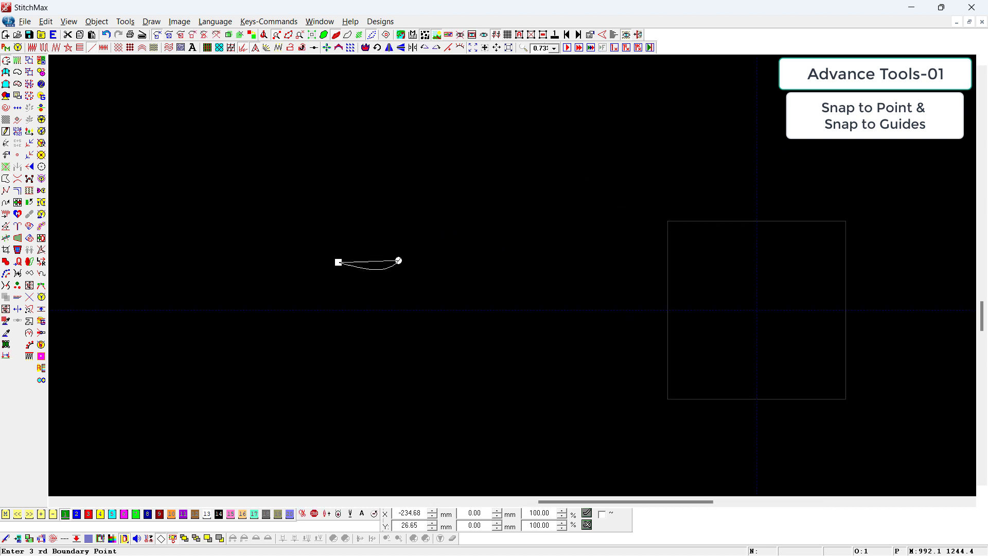
{"action": "left_click", "coordinate": [398, 260]}
{"action": "left_click", "coordinate": [450, 196]}
{"action": "left_click", "coordinate": [536, 196]}
{"action": "left_click", "coordinate": [632, 143]}
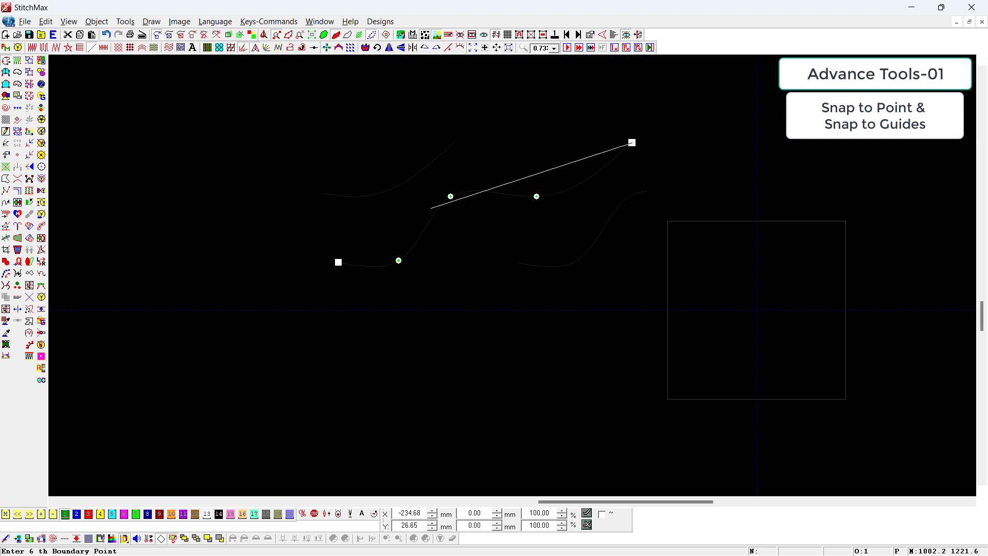
Step: Try to retrace the wavy line onto its previous point without snapping, then remove that point and finish the line
{"action": "key", "text": "z"}
{"action": "left_click_drag", "start_coordinate": [524, 228], "coordinate": [578, 181]}
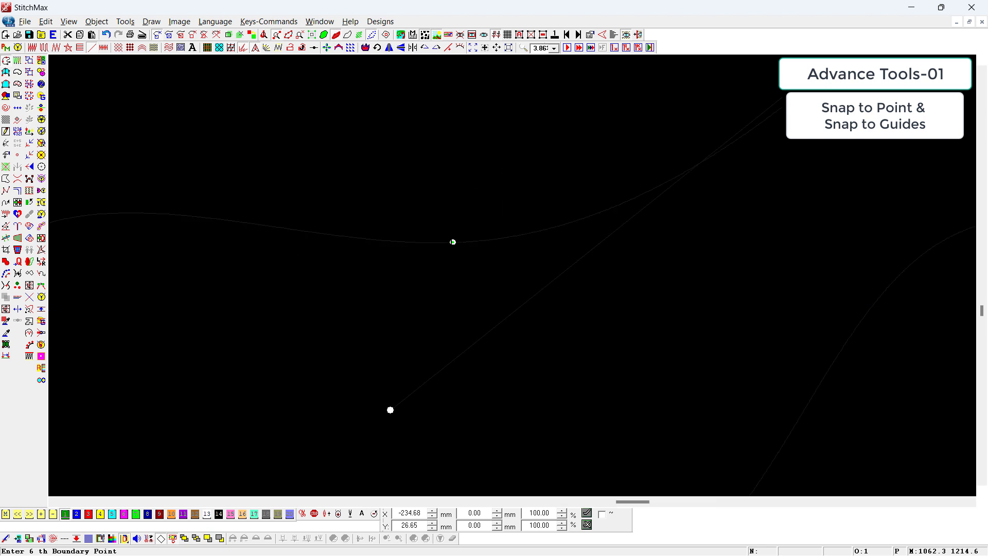
{"action": "left_click", "coordinate": [455, 245]}
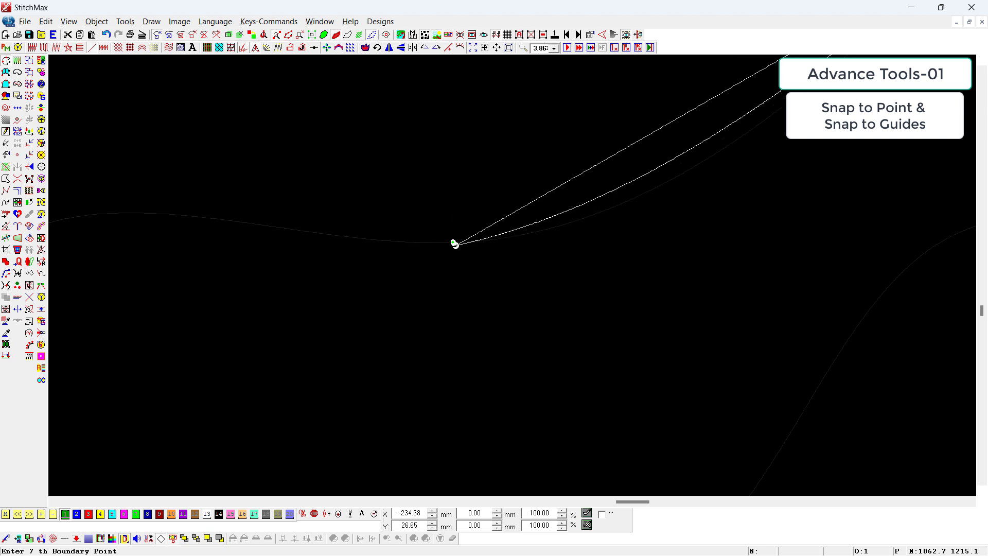
{"action": "key", "text": "BackSpace"}
{"action": "key", "text": "Escape"}
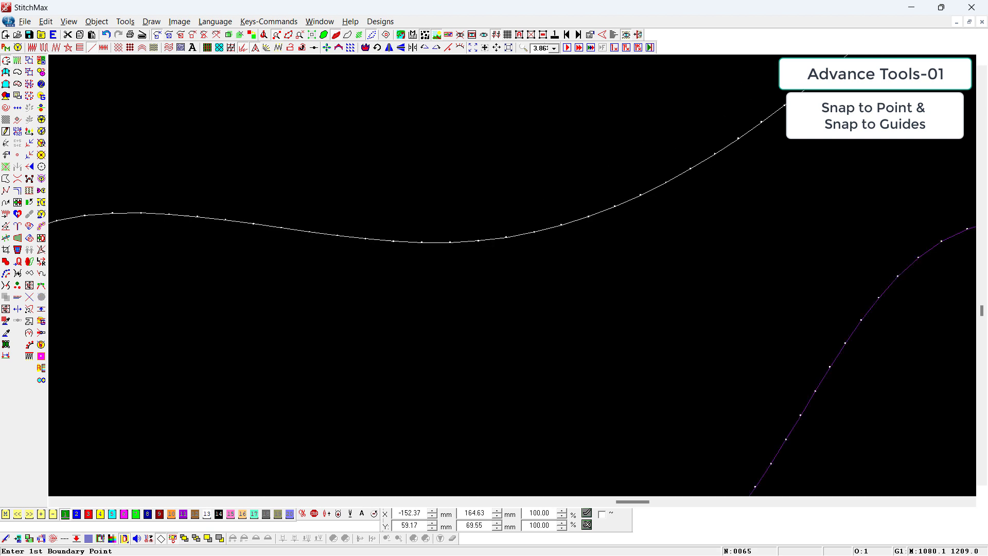
{"action": "scroll", "coordinate": [512, 275], "scroll_direction": "down", "scroll_amount": 3}
{"action": "key", "text": "Escape"}
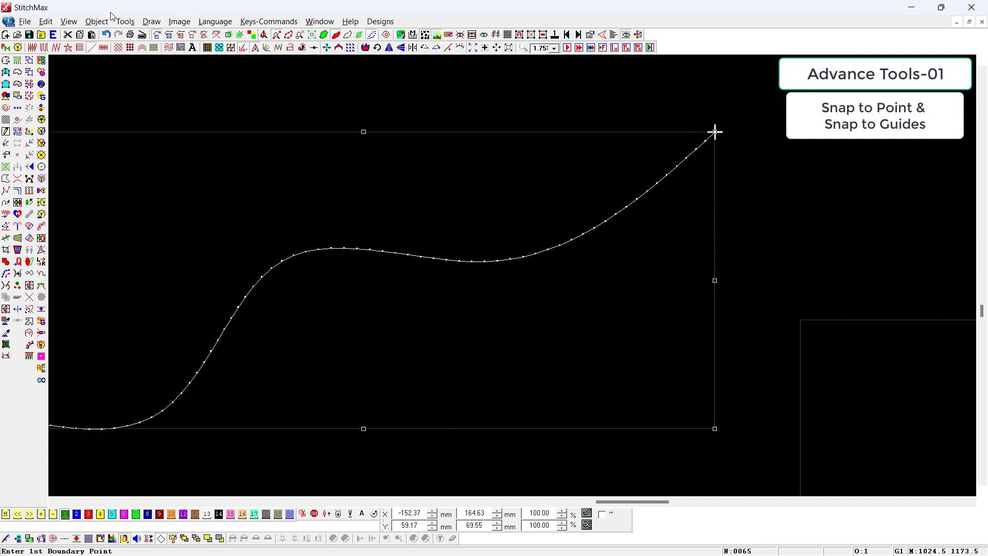
Step: Turn on Snap To Point and deselect the wavy line
{"action": "left_click", "coordinate": [50, 22]}
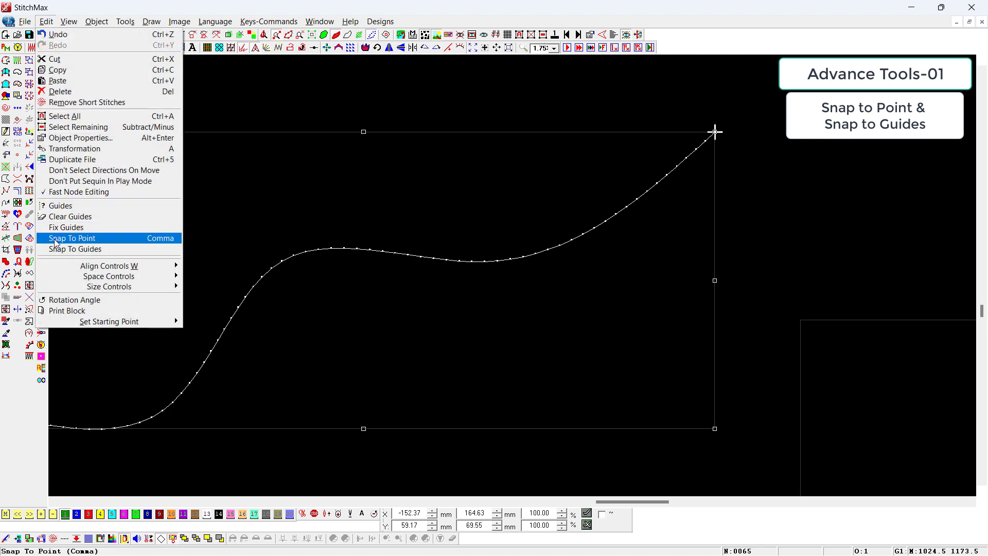
{"action": "left_click", "coordinate": [153, 239]}
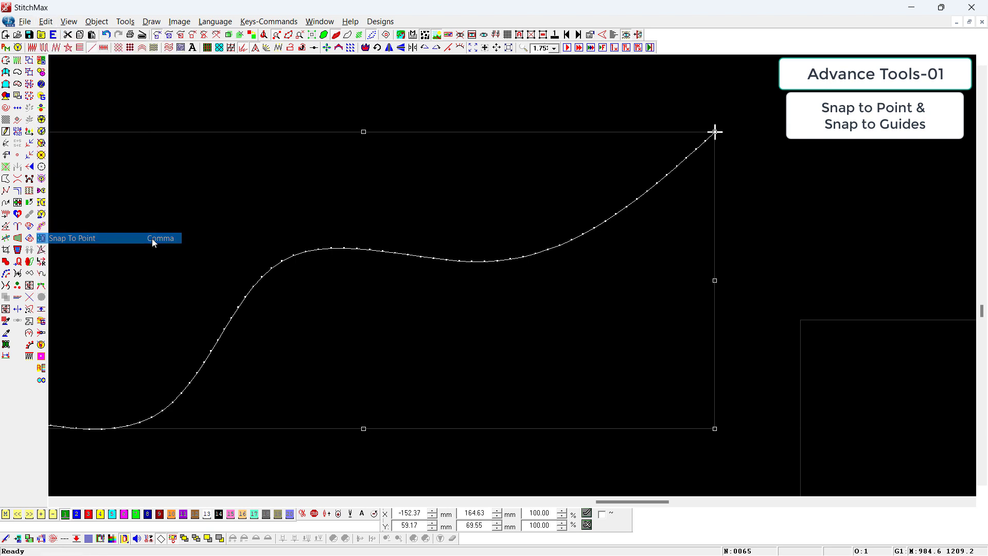
{"action": "scroll", "coordinate": [835, 144], "scroll_direction": "up", "scroll_amount": 2}
{"action": "left_click", "coordinate": [715, 228]}
{"action": "key", "text": "space"}
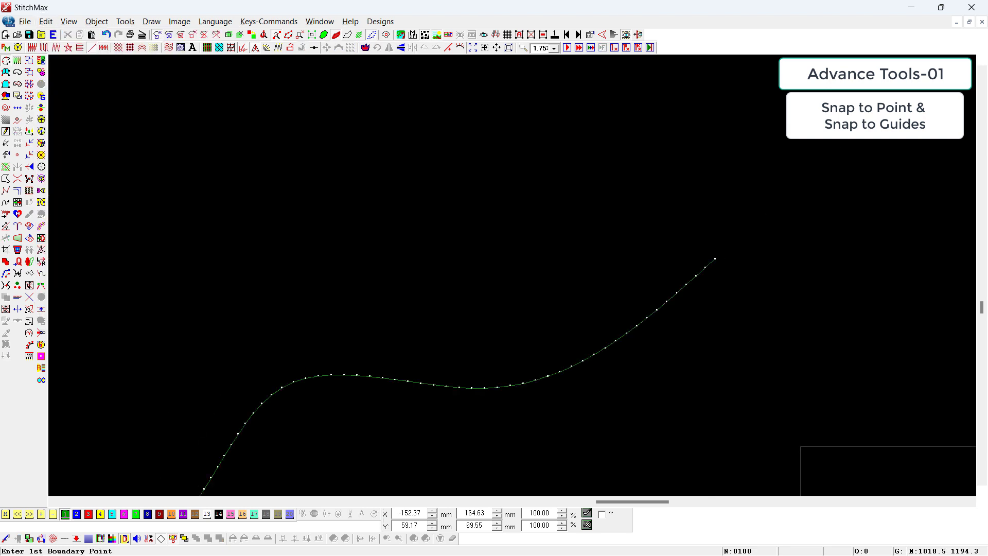
Step: Draw a second wavy line through five boundary points above the first one
{"action": "left_click", "coordinate": [282, 306]}
{"action": "left_click", "coordinate": [378, 298]}
{"action": "left_click", "coordinate": [533, 216]}
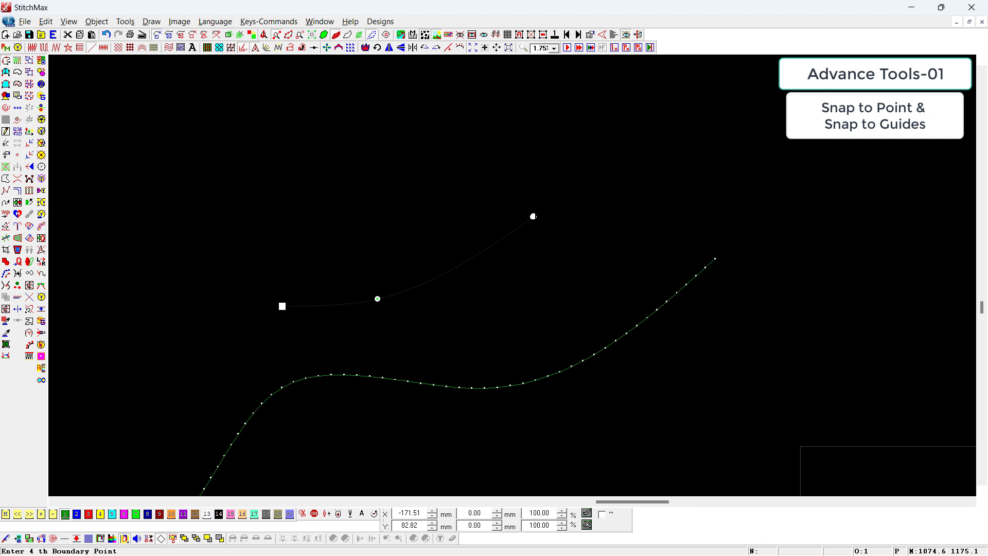
{"action": "left_click", "coordinate": [645, 200]}
{"action": "left_click", "coordinate": [751, 116]}
Step: Retrace the second line backwards by snapping to its existing points, then finish it
{"action": "scroll", "coordinate": [778, 198], "scroll_direction": "up", "scroll_amount": 3}
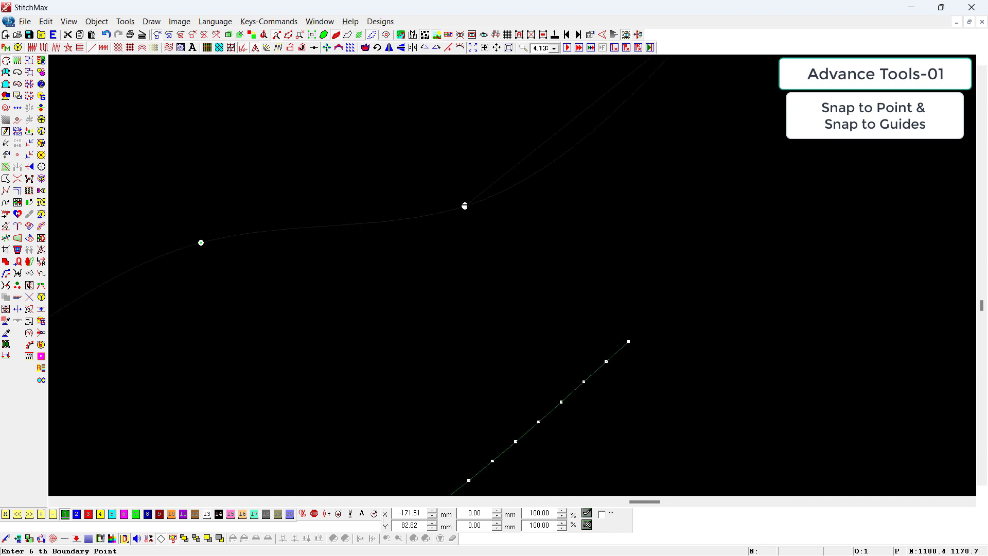
{"action": "left_click", "coordinate": [465, 205]}
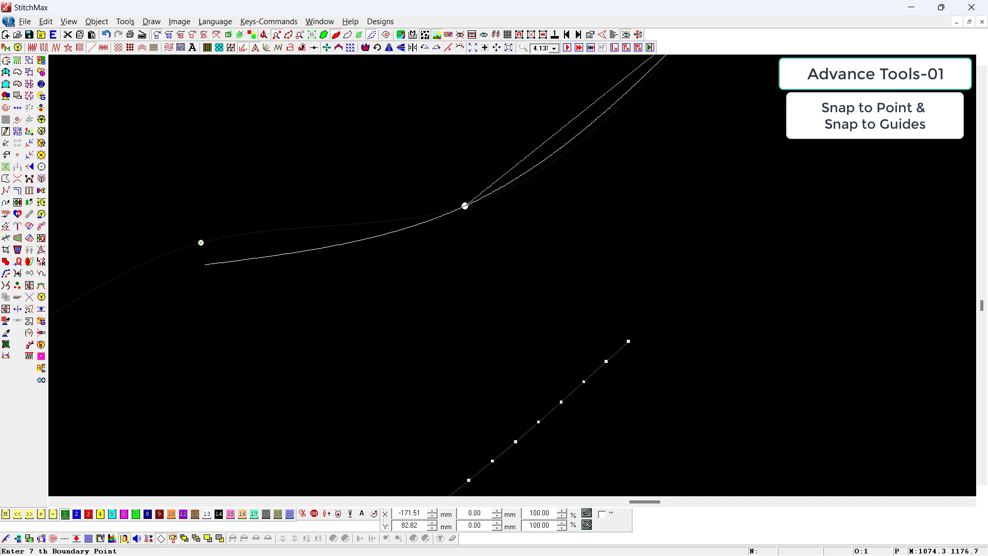
{"action": "left_click", "coordinate": [201, 242]}
{"action": "scroll", "coordinate": [82, 338], "scroll_direction": "down", "scroll_amount": 1}
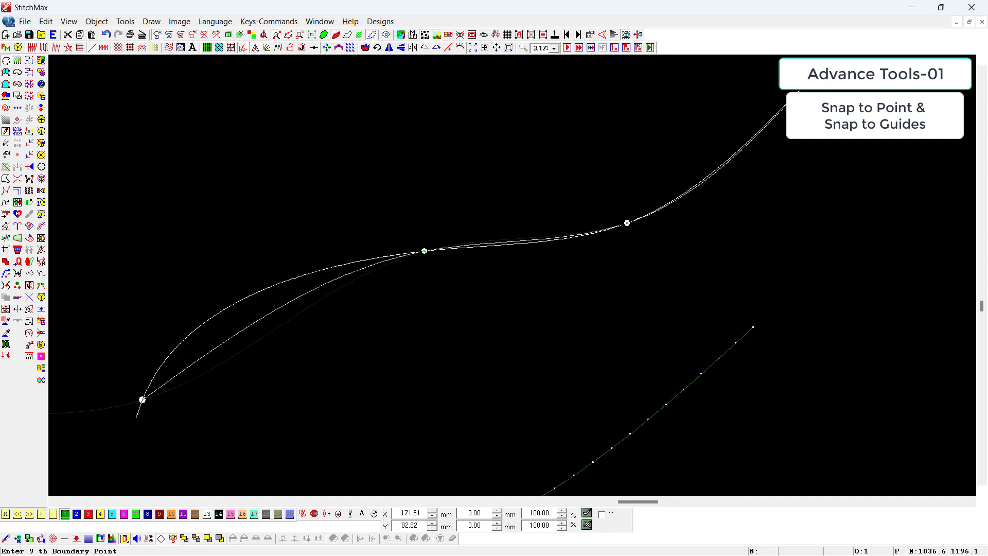
{"action": "left_click", "coordinate": [142, 400]}
{"action": "scroll", "coordinate": [142, 400], "scroll_direction": "down", "scroll_amount": 1}
{"action": "left_click", "coordinate": [201, 376]}
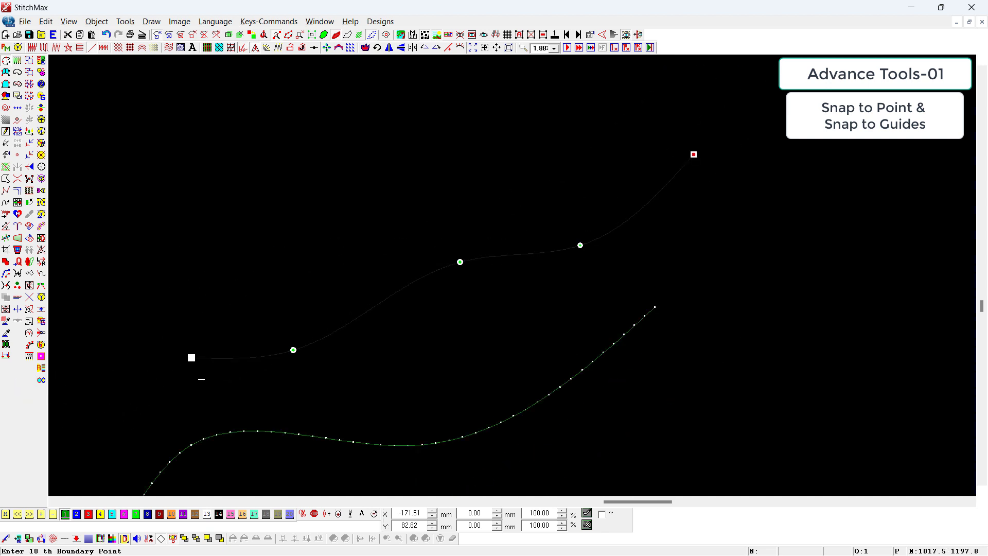
{"action": "key", "text": "Return"}
{"action": "scroll", "coordinate": [369, 168], "scroll_direction": "down", "scroll_amount": 1}
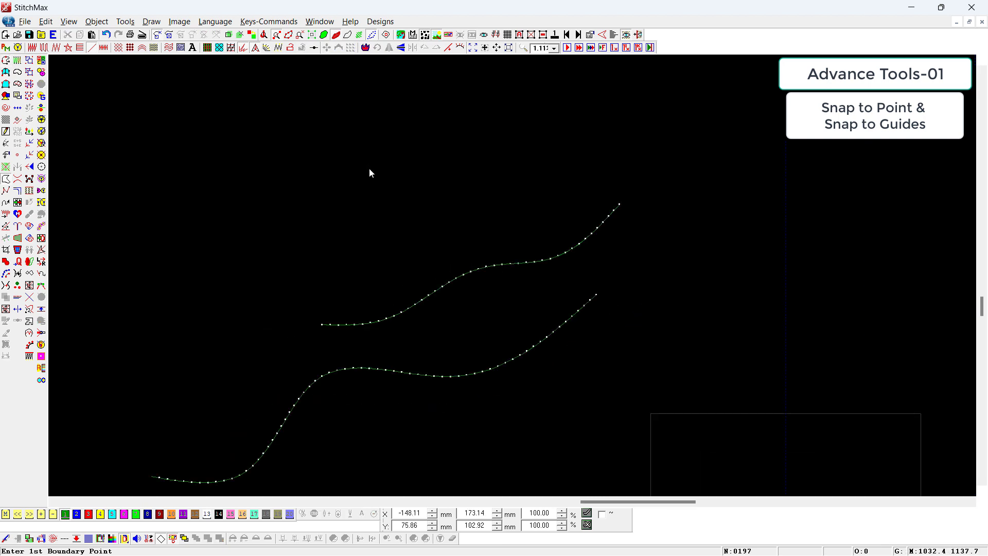
Step: Draw an open U-shaped line about 13 mm wide and 12 mm high, snapping back over its vertical sides
{"action": "left_click", "coordinate": [391, 228]}
{"action": "left_click", "coordinate": [391, 196]}
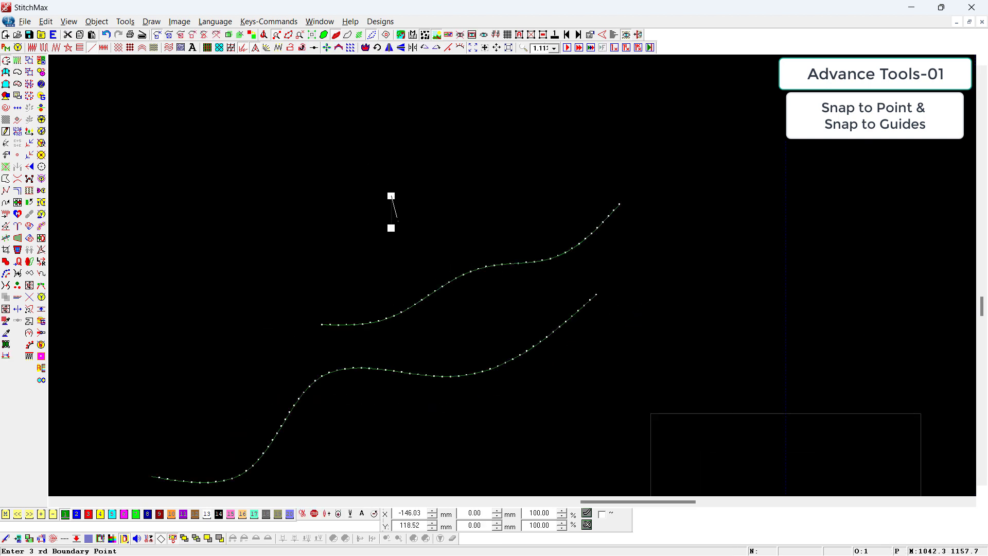
{"action": "scroll", "coordinate": [363, 187], "scroll_direction": "up", "scroll_amount": 3}
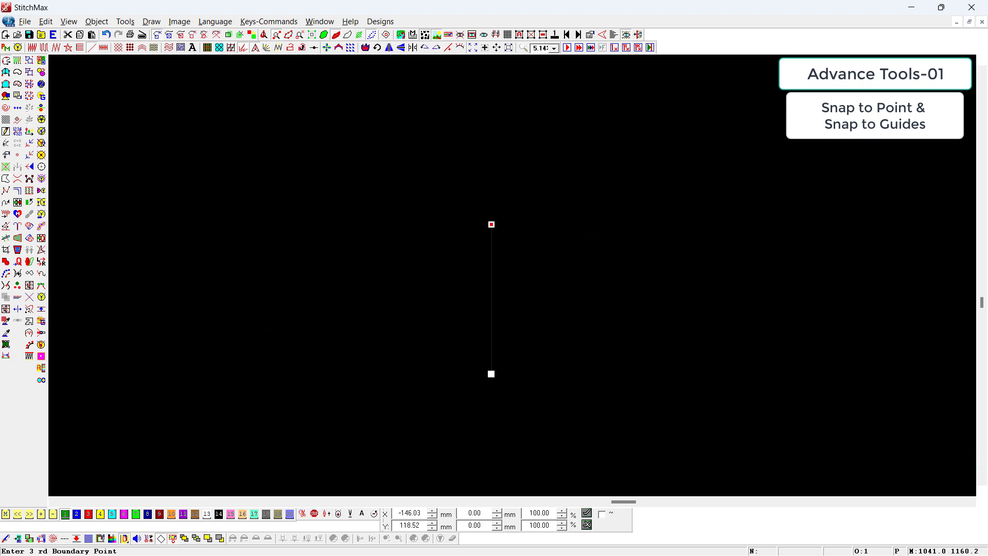
{"action": "left_click", "coordinate": [651, 375]}
{"action": "left_click", "coordinate": [651, 218]}
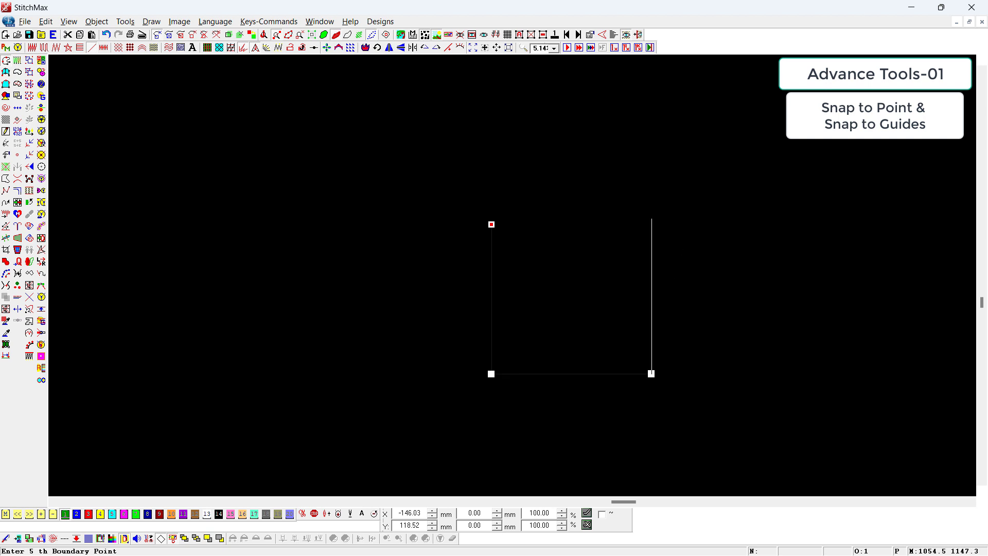
{"action": "left_click", "coordinate": [652, 218]}
{"action": "left_click", "coordinate": [652, 375]}
Step: Delete the U-shaped line and both wavy lines from the design
{"action": "key", "text": "ctrl+a"}
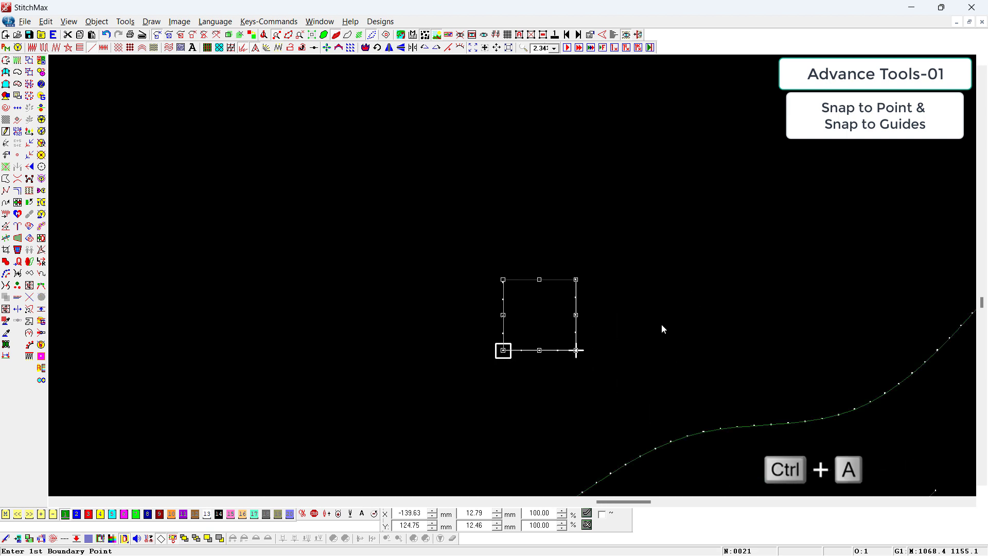
{"action": "key", "text": "ctrl+a"}
{"action": "key", "text": "Delete"}
{"action": "scroll", "coordinate": [441, 214], "scroll_direction": "down", "scroll_amount": 1}
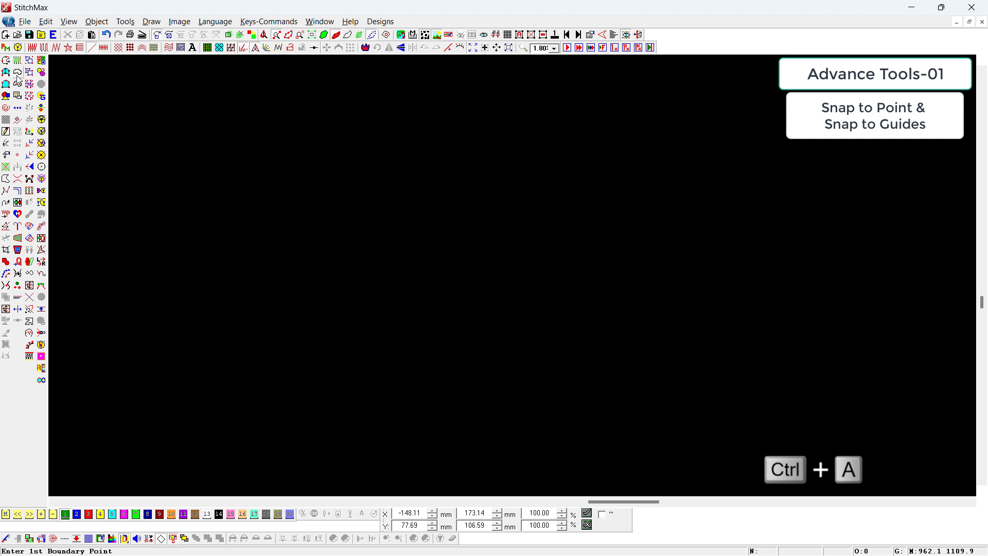
Step: Show the horizontal and vertical rulers
{"action": "left_click", "coordinate": [68, 21]}
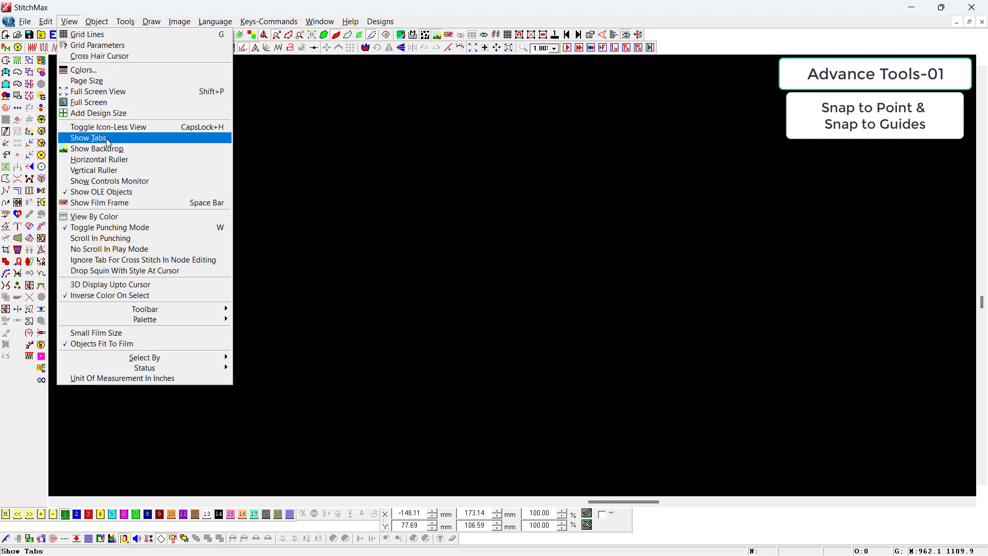
{"action": "left_click", "coordinate": [118, 170]}
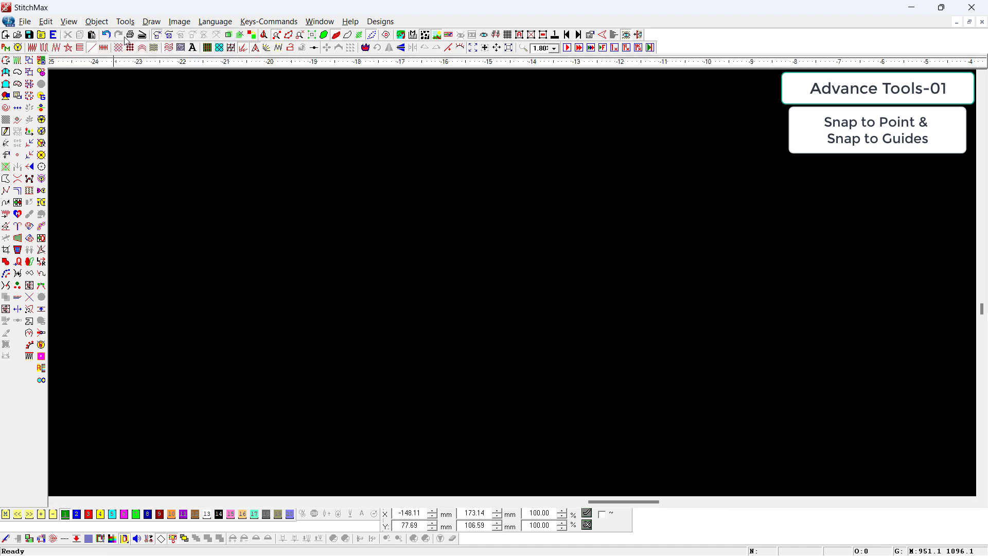
{"action": "left_click", "coordinate": [69, 21]}
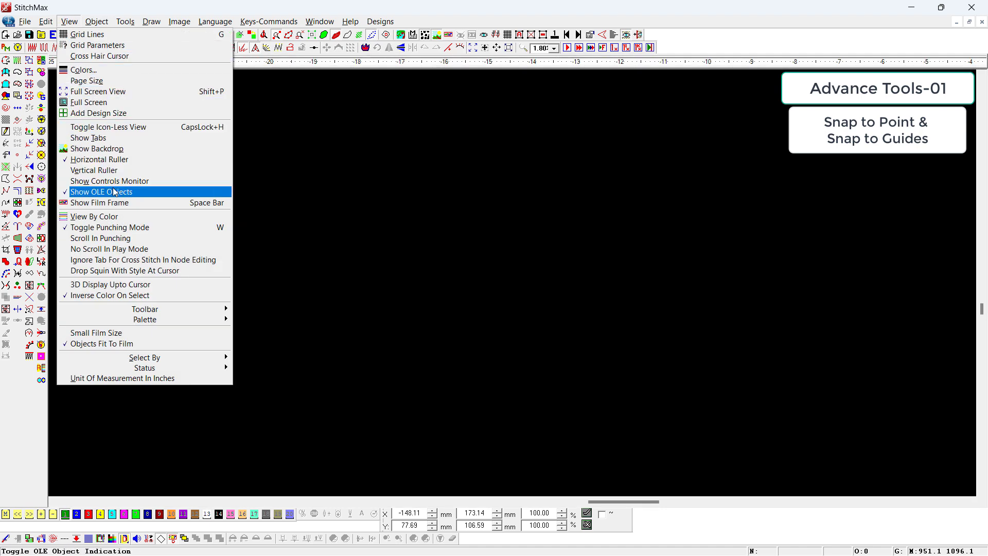
{"action": "left_click", "coordinate": [111, 170]}
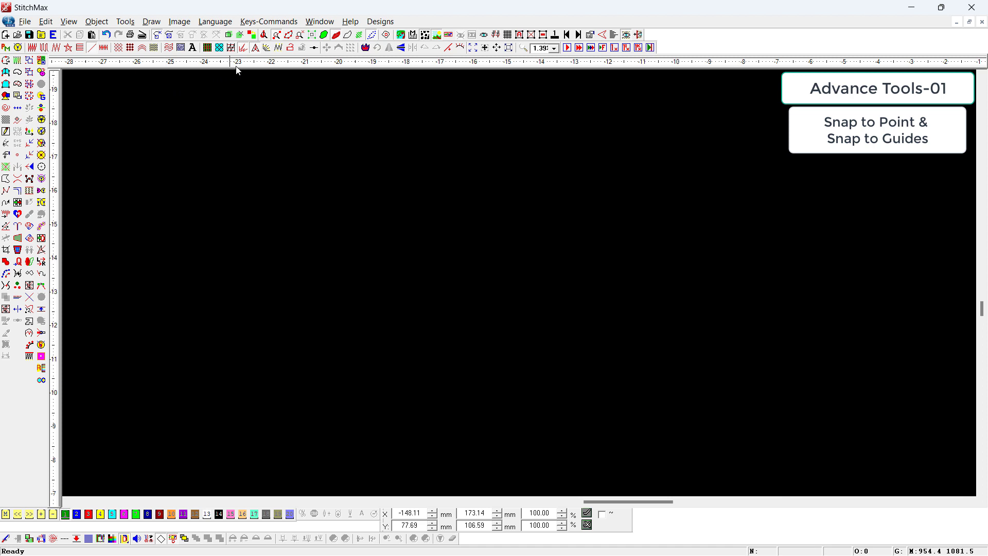
Step: Place two horizontal and two vertical guides so that they enclose a small rectangular area
{"action": "left_click_drag", "start_coordinate": [237, 69], "coordinate": [548, 251]}
{"action": "left_click_drag", "start_coordinate": [56, 195], "coordinate": [494, 322]}
{"action": "left_click_drag", "start_coordinate": [288, 65], "coordinate": [552, 207]}
{"action": "left_click_drag", "start_coordinate": [319, 147], "coordinate": [628, 371]}
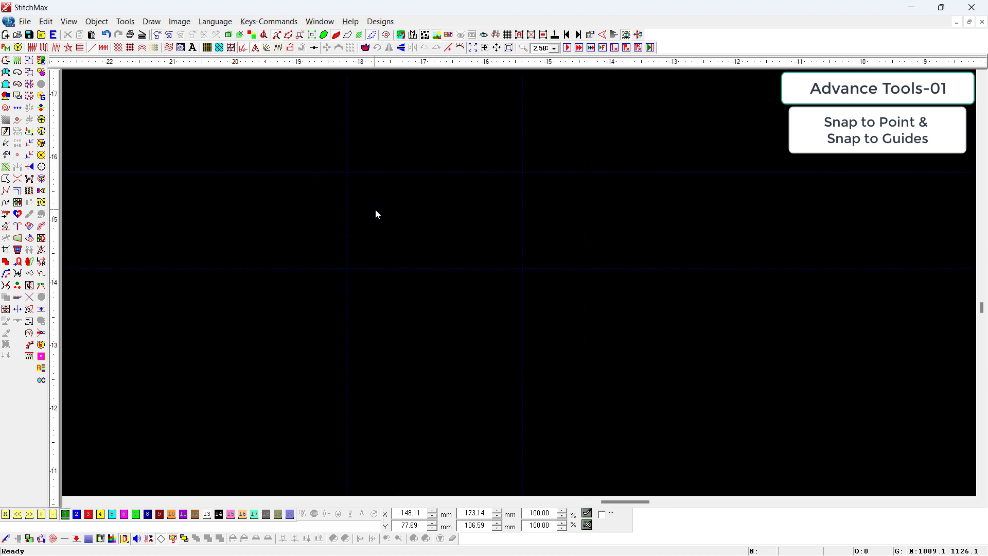
Step: Start a new boundary line and turn on Snap To Guides
{"action": "key", "text": "b"}
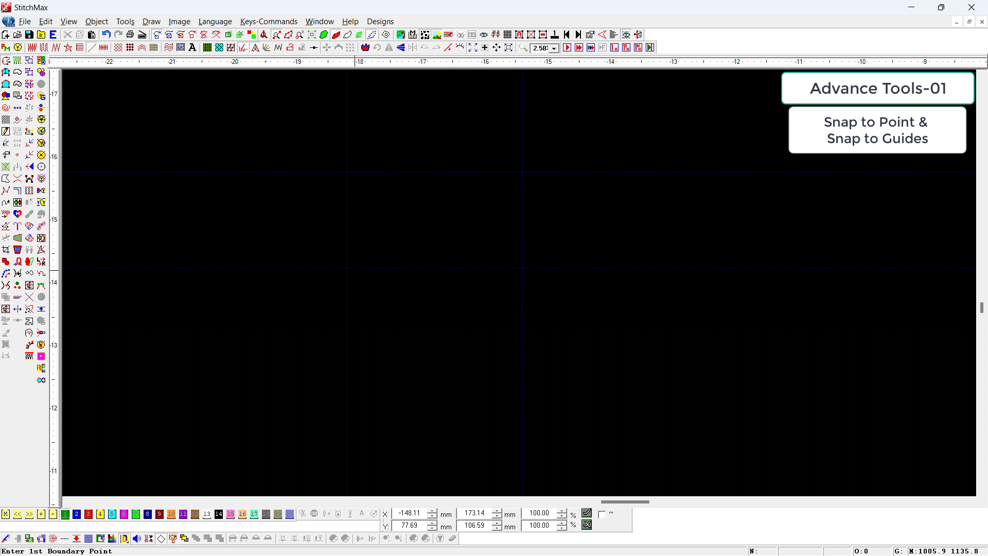
{"action": "left_click", "coordinate": [46, 22]}
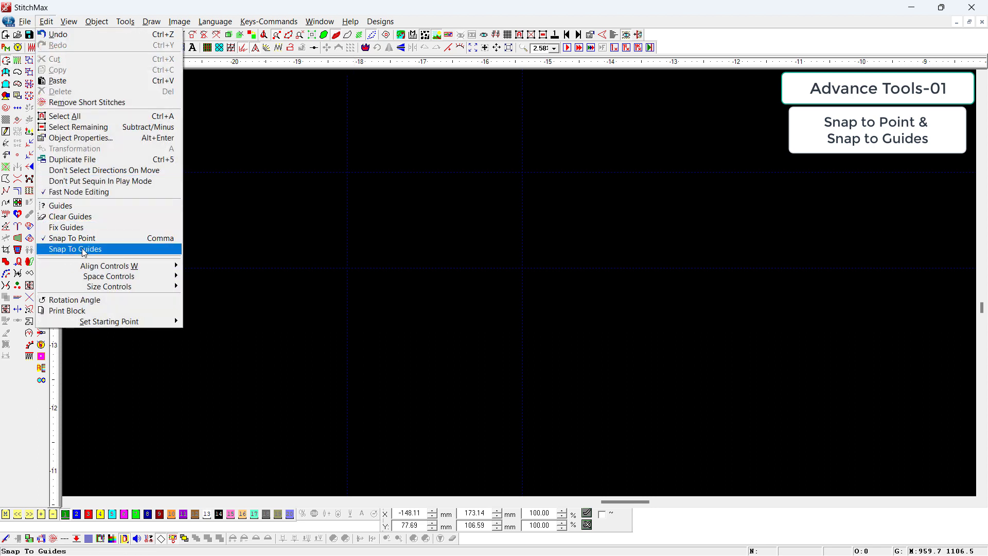
{"action": "left_click", "coordinate": [68, 250]}
Step: Draw a closed rectangle of 28.00 by 15.22 mm by snapping its corners to the four guide intersections
{"action": "left_click", "coordinate": [346, 267]}
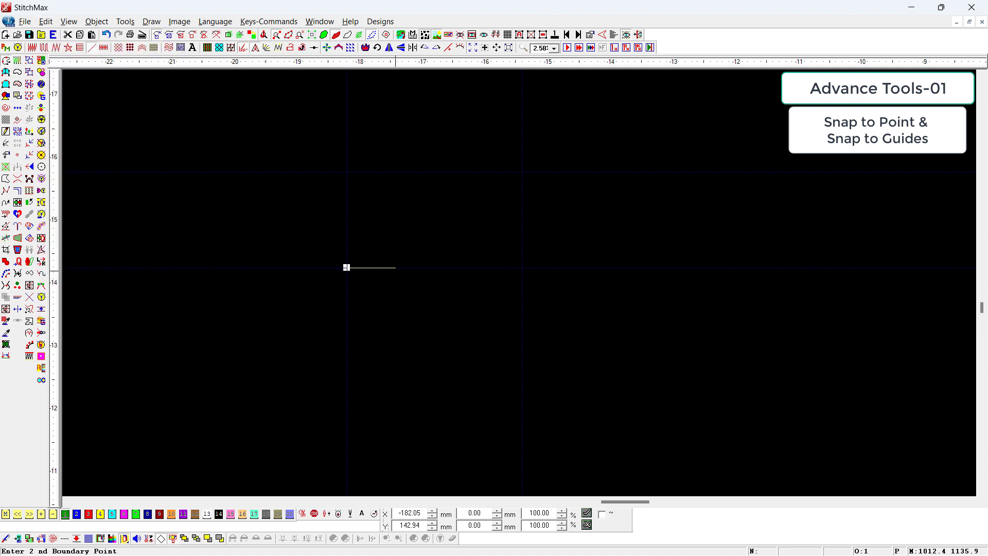
{"action": "left_click", "coordinate": [522, 267]}
{"action": "left_click", "coordinate": [523, 172]}
{"action": "left_click", "coordinate": [346, 171]}
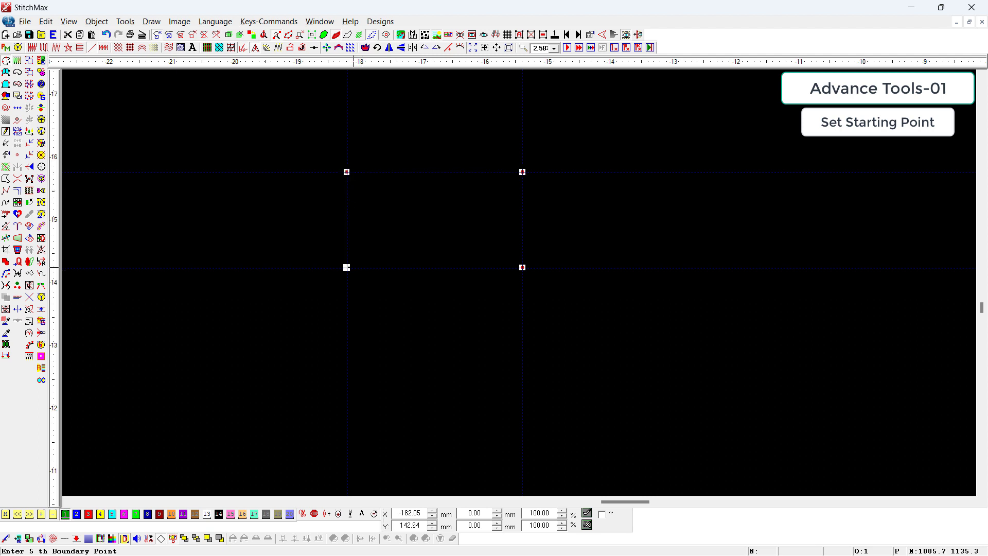
{"action": "right_click", "coordinate": [346, 267]}
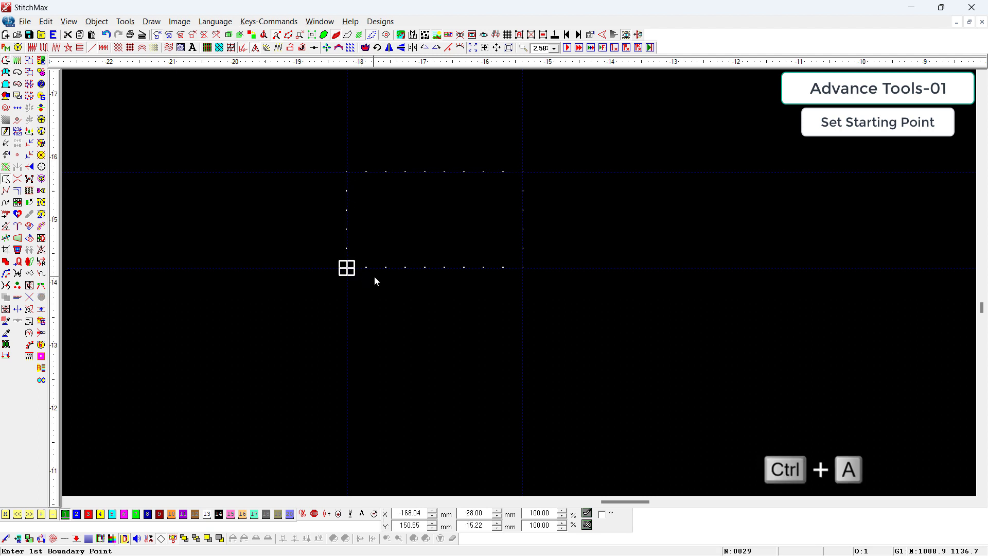
Step: Delete the rectangle drawn on the guides
{"action": "key", "text": "ctrl+a"}
{"action": "scroll", "coordinate": [374, 276], "scroll_direction": "down", "scroll_amount": 2}
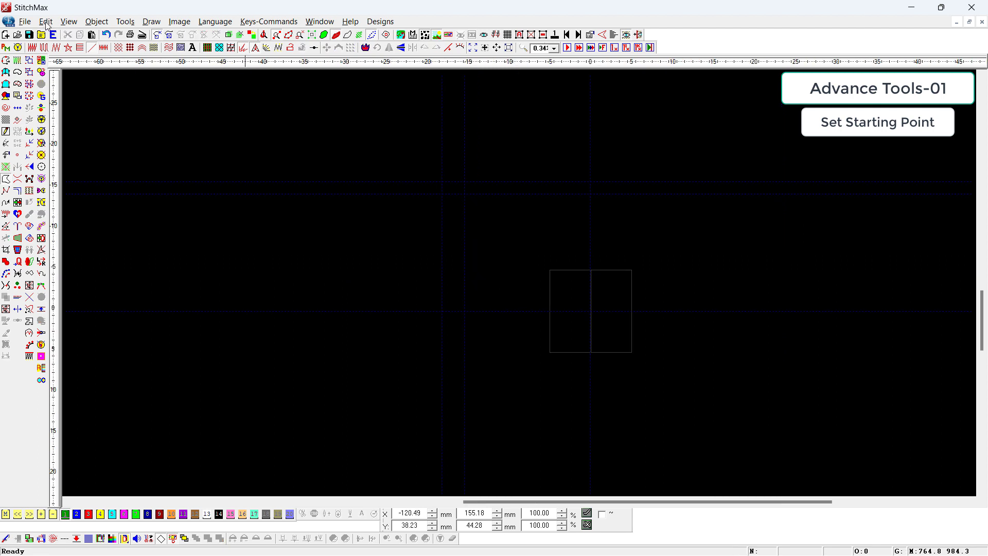
Step: Clear all the guides from the drawing area
{"action": "left_click", "coordinate": [46, 23]}
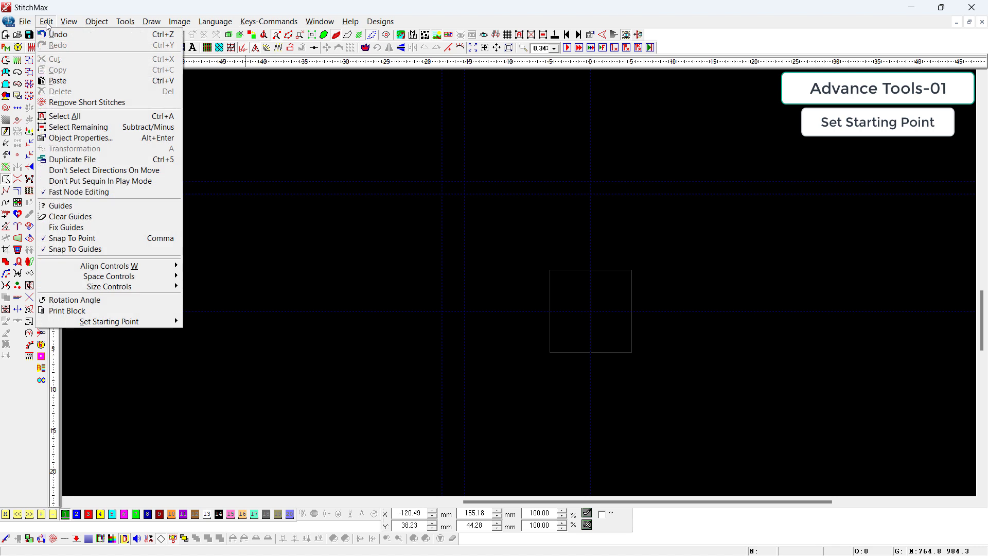
{"action": "left_click", "coordinate": [90, 218]}
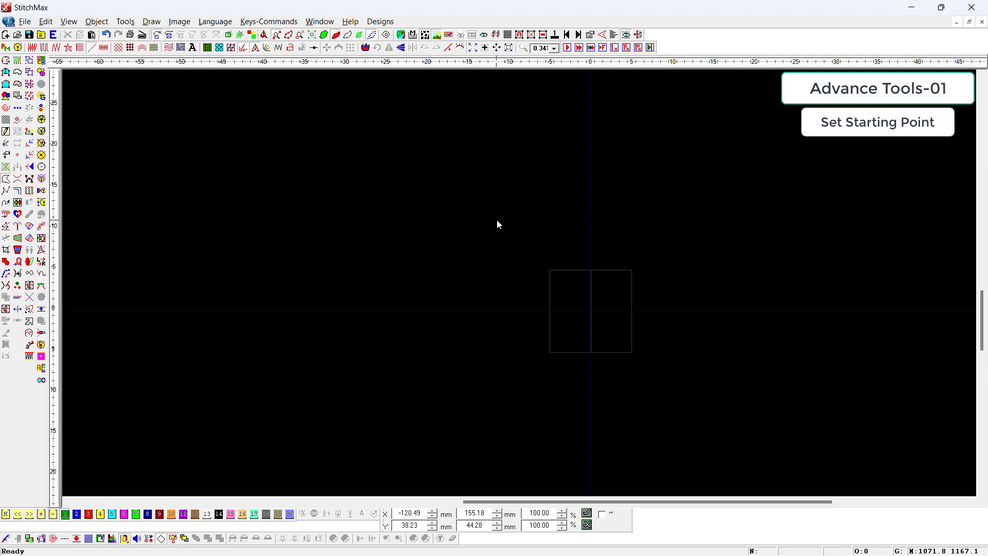
Step: Draw a closed, symmetrical leaf outline with curved sides, about 68 by 138 mm, beside the origin
{"action": "scroll", "coordinate": [502, 212], "scroll_direction": "down", "scroll_amount": 2}
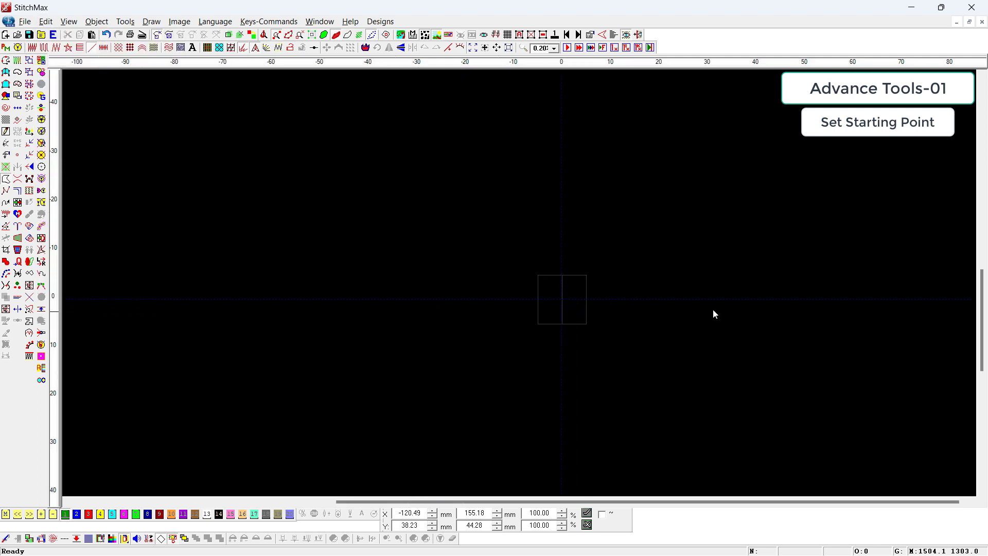
{"action": "key", "text": "b"}
{"action": "left_click", "coordinate": [461, 283]}
{"action": "right_click", "coordinate": [445, 259]}
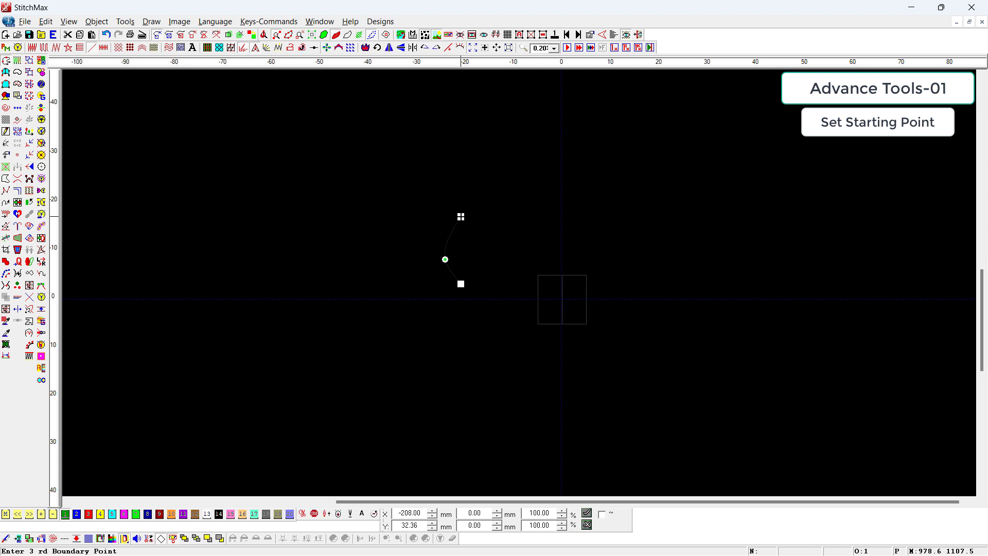
{"action": "left_click", "coordinate": [461, 217]}
{"action": "right_click", "coordinate": [477, 259]}
{"action": "left_click", "coordinate": [460, 283]}
Step: Scale the leaf down to about 14 by 29 mm and fill it with zigzag satin stitches
{"action": "scroll", "coordinate": [465, 286], "scroll_direction": "down", "scroll_amount": 1}
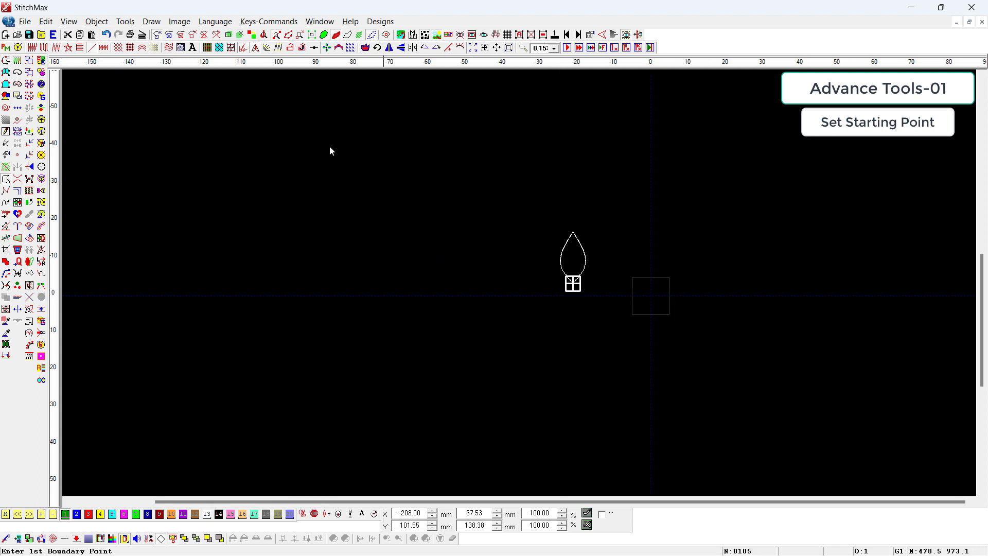
{"action": "scroll", "coordinate": [516, 192], "scroll_direction": "up", "scroll_amount": 4}
{"action": "left_click_drag", "start_coordinate": [585, 204], "coordinate": [523, 332]}
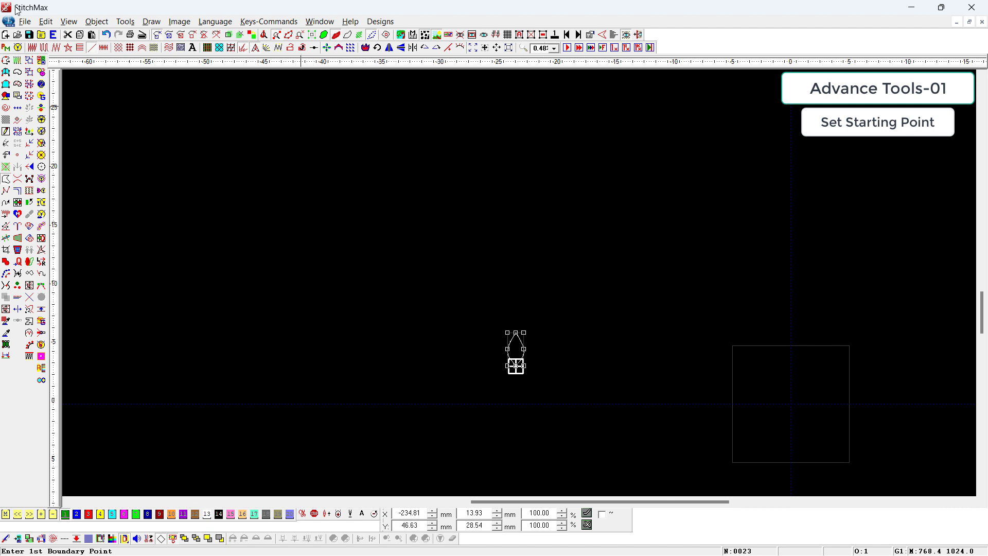
{"action": "left_click", "coordinate": [34, 49]}
Step: Scale the stitched leaf down further to about 8.5 by 17.3 mm from its upper corner
{"action": "key", "text": "z"}
{"action": "left_click_drag", "start_coordinate": [472, 280], "coordinate": [587, 428]}
{"action": "key", "text": "z"}
{"action": "left_click_drag", "start_coordinate": [565, 203], "coordinate": [421, 368]}
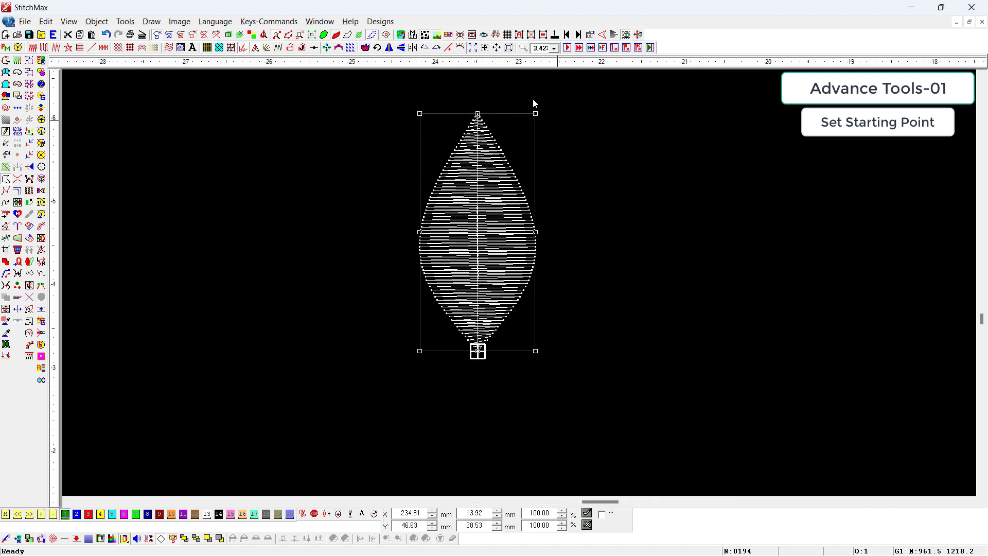
{"action": "left_click_drag", "start_coordinate": [535, 114], "coordinate": [490, 206]}
Step: Repeat the leaf around its base to form a four-petal flower about 35 mm wide, and group the petals
{"action": "left_click", "coordinate": [326, 48]}
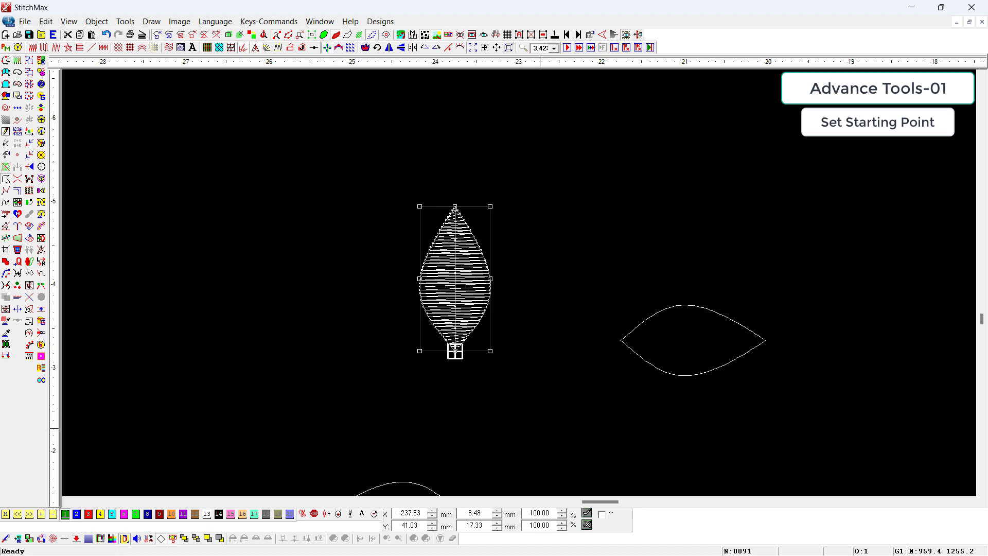
{"action": "key", "text": "ctrl+g"}
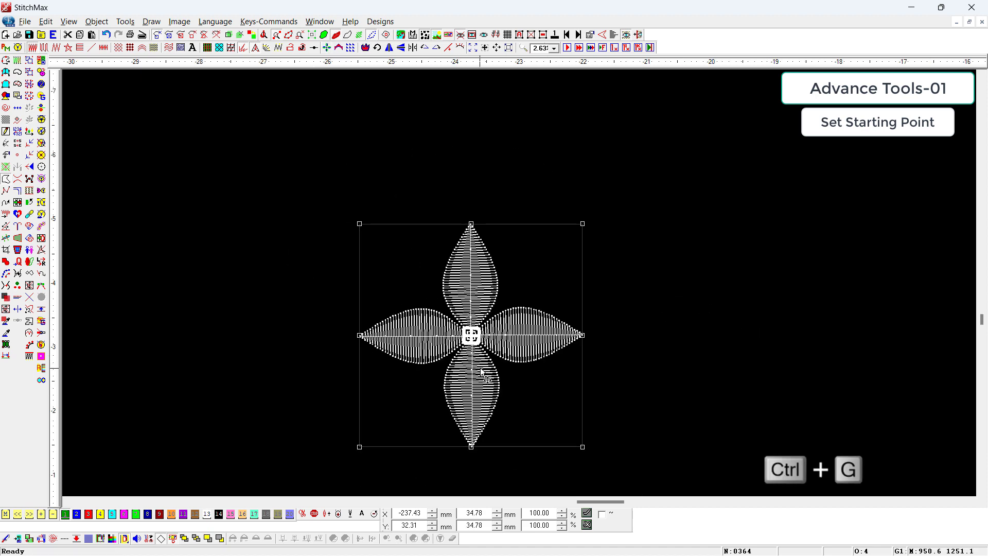
{"action": "key", "text": "ctrl+g"}
Step: Set the Show Repeats distances to 200 mm horizontally and 1050 mm vertically
{"action": "key", "text": "ctrl+r"}
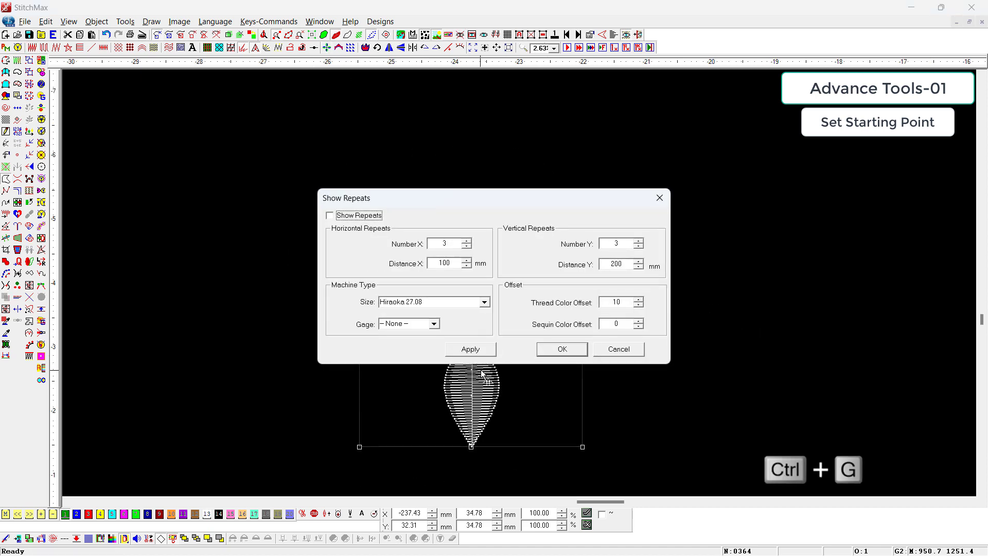
{"action": "key", "text": "space"}
{"action": "key", "text": "Tab"}
{"action": "key", "text": "Tab"}
{"action": "type", "text": "200"}
{"action": "key", "text": "Tab"}
{"action": "key", "text": "Tab"}
{"action": "type", "text": "1000"}
{"action": "key", "text": "Return"}
Step: Start a Duplicate Array of the flower group with the suggested values and a horizontal size of 2 To Left
{"action": "scroll", "coordinate": [480, 372], "scroll_direction": "down", "scroll_amount": 1}
{"action": "key", "text": "ctrl+d"}
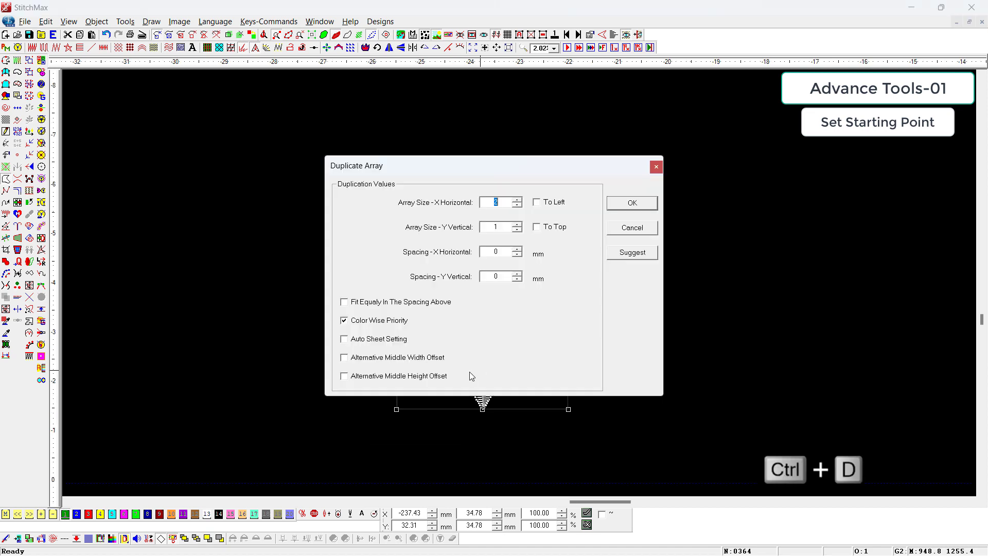
{"action": "left_click", "coordinate": [630, 253]}
{"action": "type", "text": "2"}
{"action": "key", "text": "Tab"}
{"action": "key", "text": "space"}
{"action": "key", "text": "Tab"}
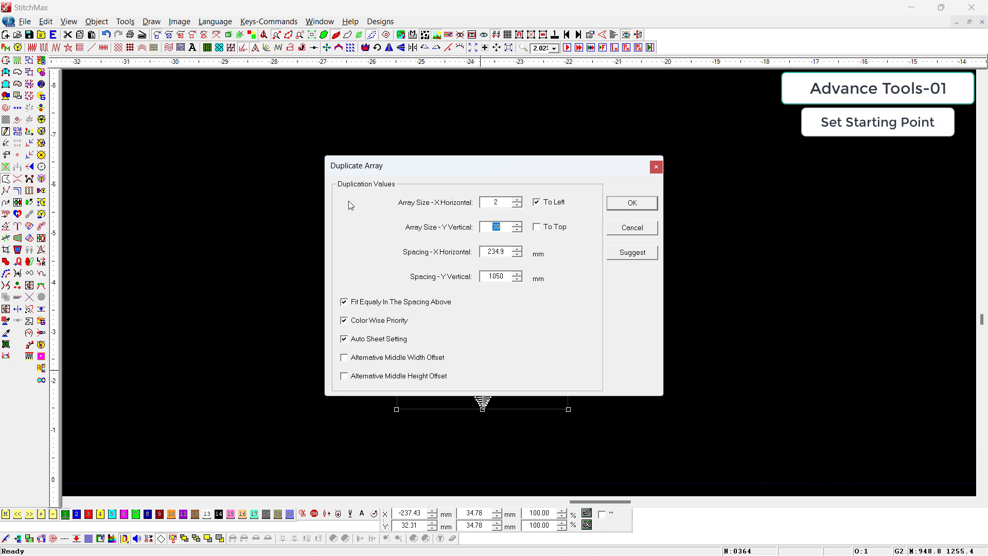
Step: Set the vertical array size to 12 To Top, enable Alternative Middle Width Offset, create the array and deselect it
{"action": "type", "text": "12"}
{"action": "key", "text": "Tab"}
{"action": "key", "text": "space"}
{"action": "left_click", "coordinate": [362, 360]}
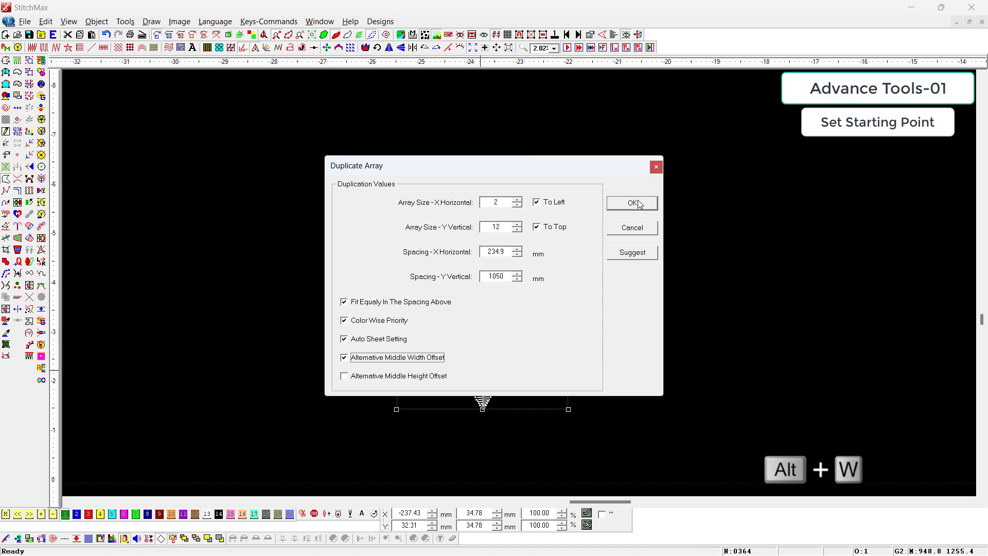
{"action": "left_click", "coordinate": [638, 203]}
{"action": "scroll", "coordinate": [648, 251], "scroll_direction": "down", "scroll_amount": 5}
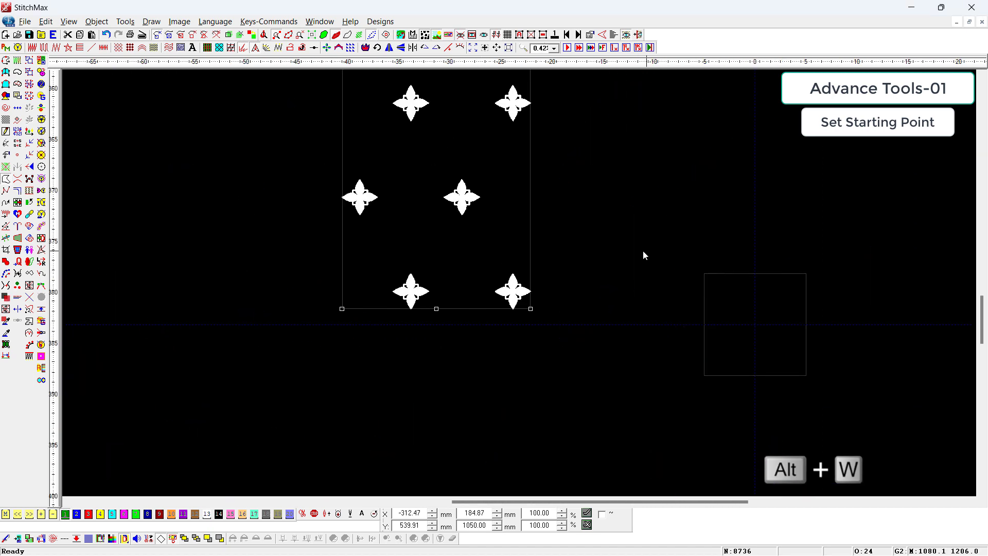
{"action": "scroll", "coordinate": [606, 306], "scroll_direction": "down", "scroll_amount": 1}
{"action": "left_click", "coordinate": [606, 306]}
Step: Check the horizontal and vertical repeat distances in the Show Repeats settings, leaving them as they are
{"action": "scroll", "coordinate": [612, 302], "scroll_direction": "up", "scroll_amount": 2}
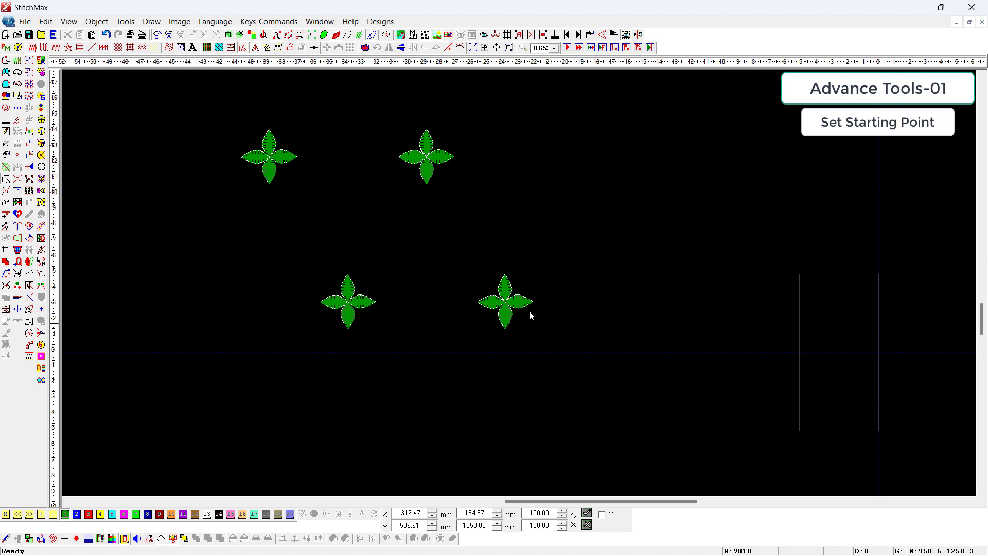
{"action": "scroll", "coordinate": [532, 301], "scroll_direction": "up", "scroll_amount": 1}
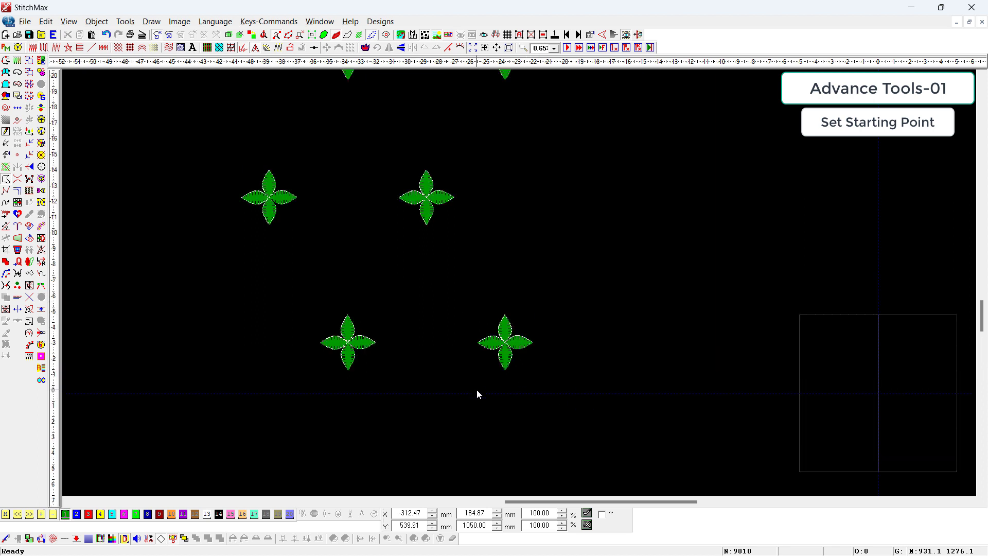
{"action": "key", "text": "r"}
{"action": "key", "text": "Escape"}
{"action": "key", "text": "r"}
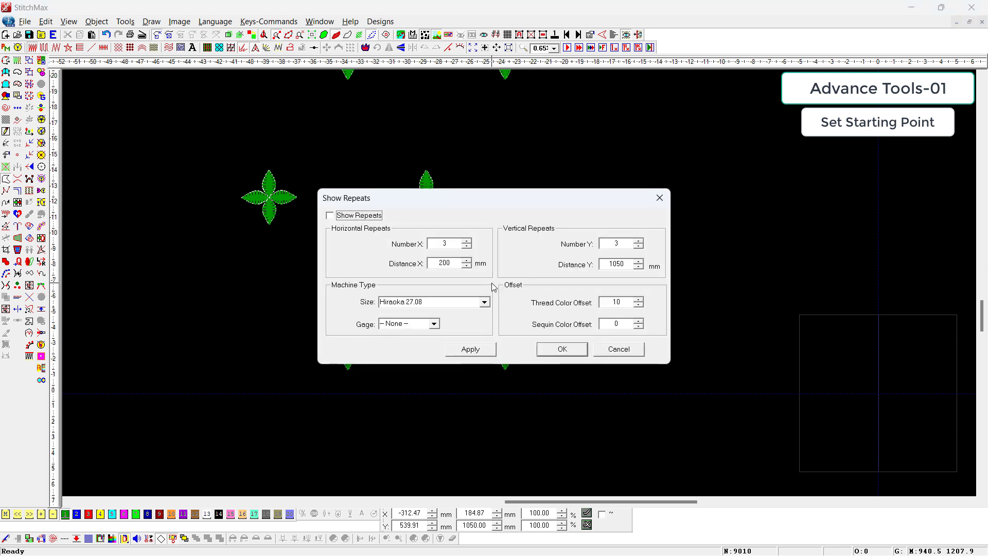
{"action": "key", "text": "Escape"}
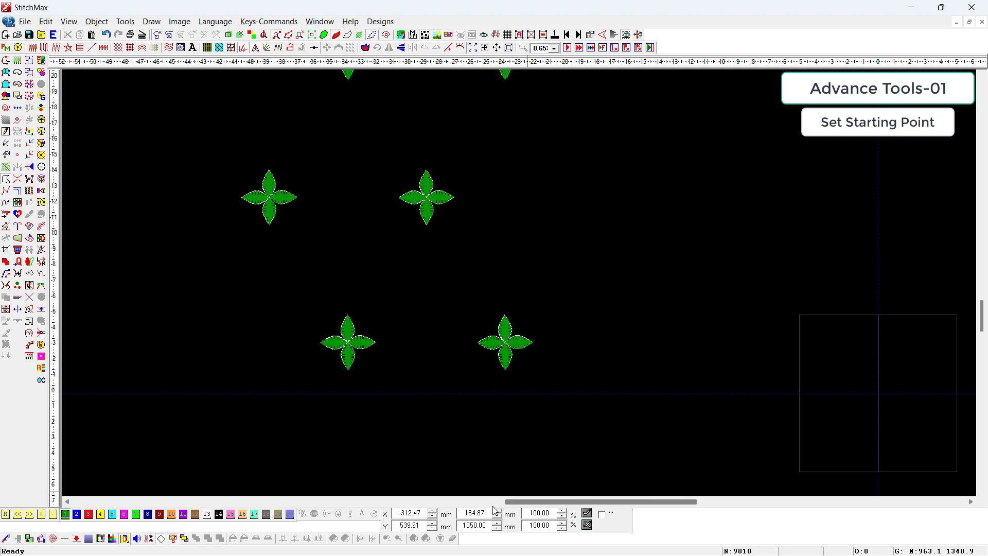
{"action": "scroll", "coordinate": [236, 153], "scroll_direction": "up", "scroll_amount": 2}
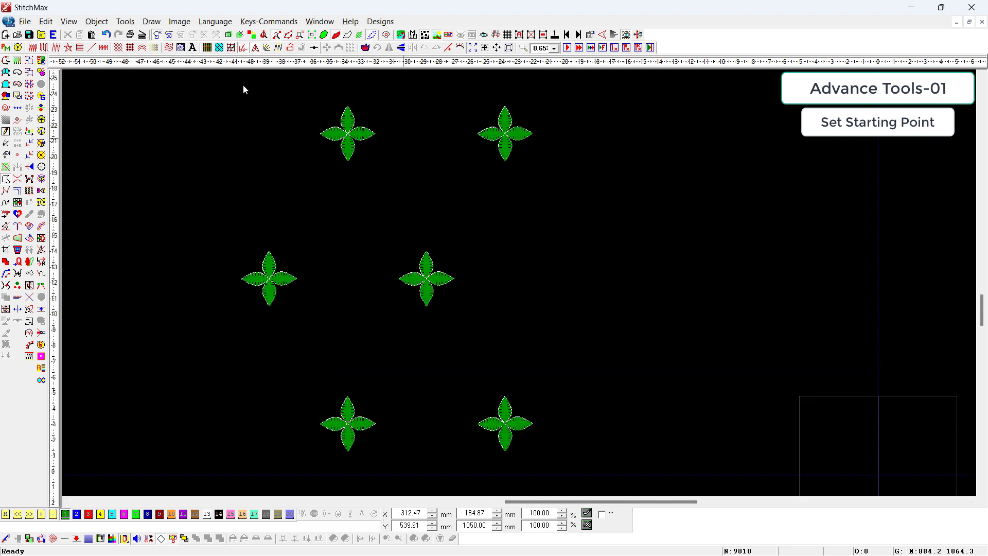
Step: Set the design's starting point at the lower-right corner of its bounding box
{"action": "left_click", "coordinate": [69, 23]}
{"action": "left_click", "coordinate": [48, 23]}
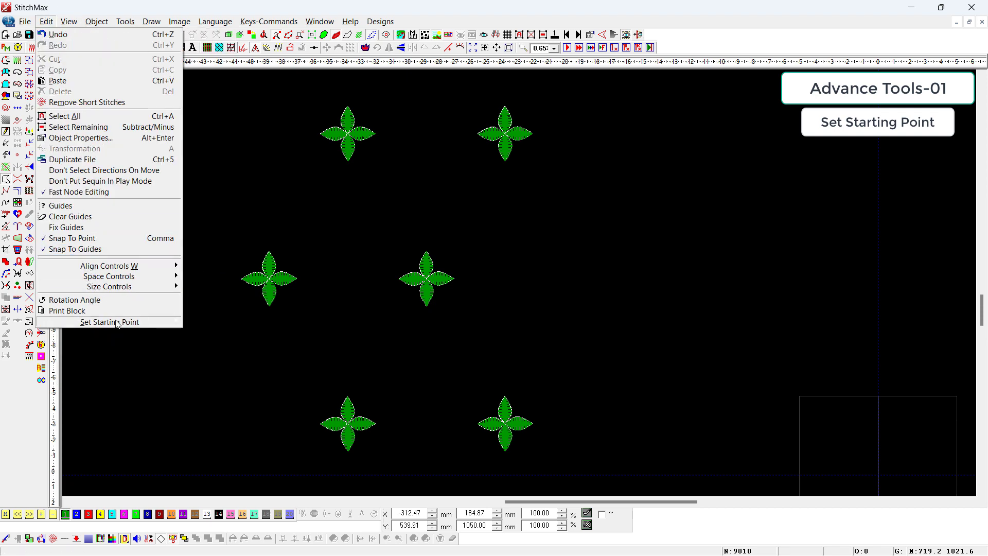
{"action": "mouse_move", "coordinate": [117, 323]}
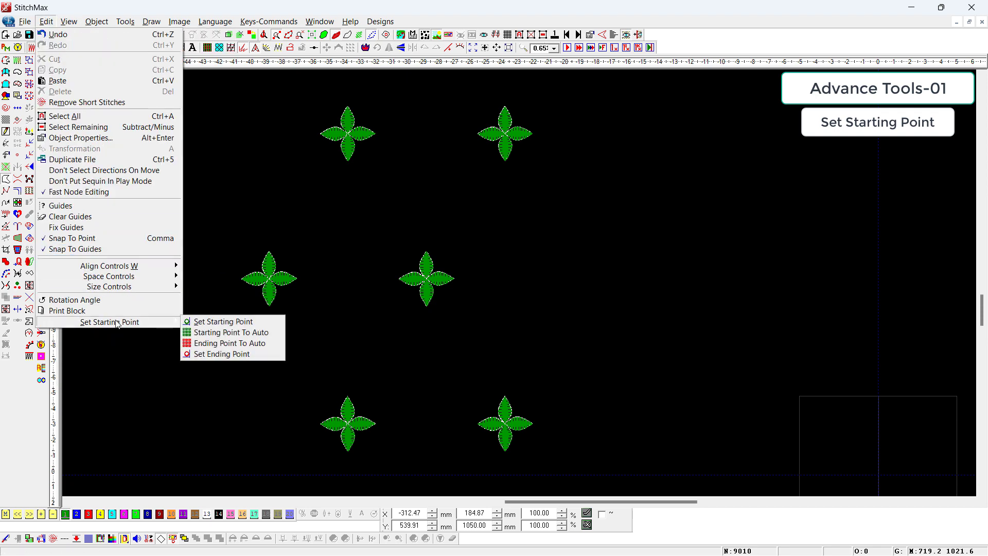
{"action": "left_click", "coordinate": [212, 323]}
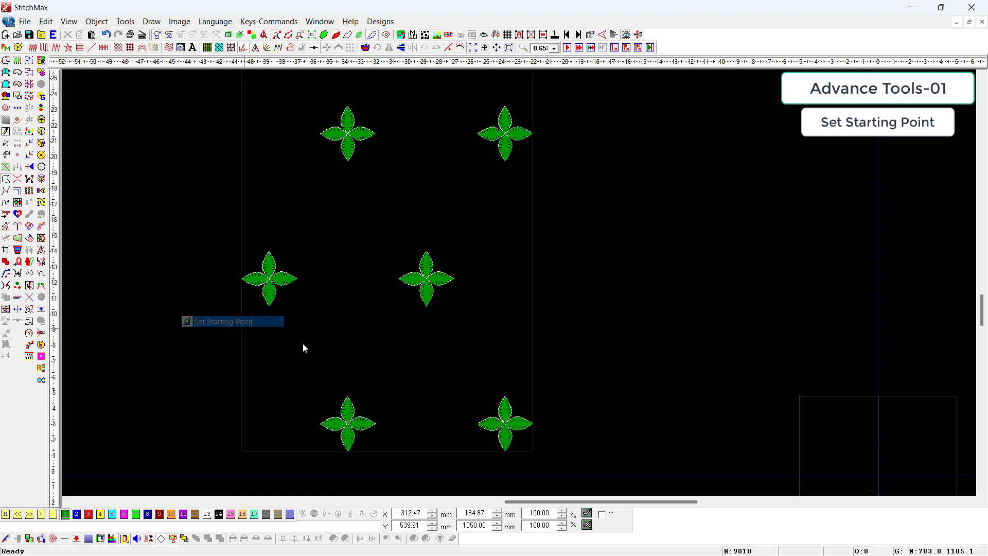
{"action": "left_click", "coordinate": [533, 451]}
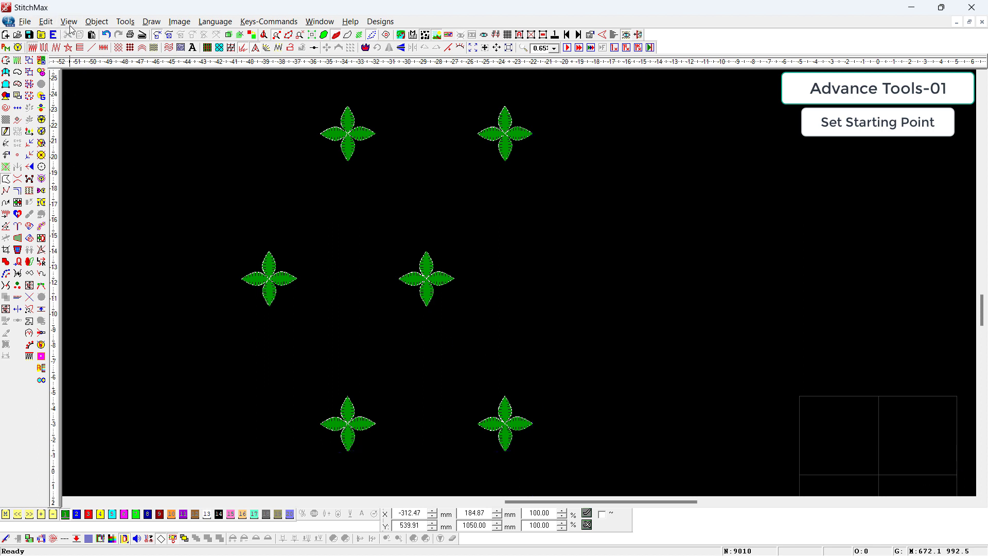
Step: Set the design's ending point at the upper-right corner of its bounding box
{"action": "left_click", "coordinate": [46, 21]}
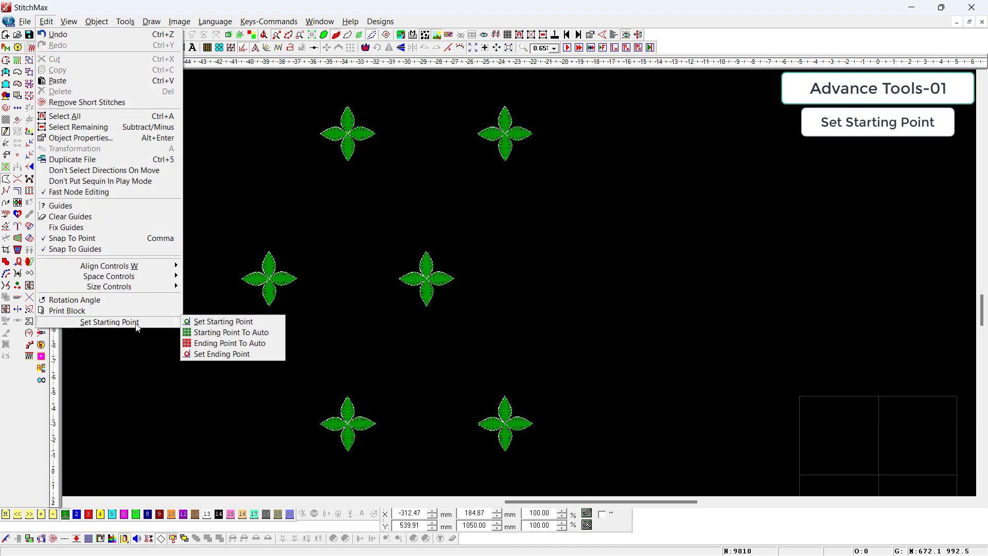
{"action": "left_click", "coordinate": [224, 355]}
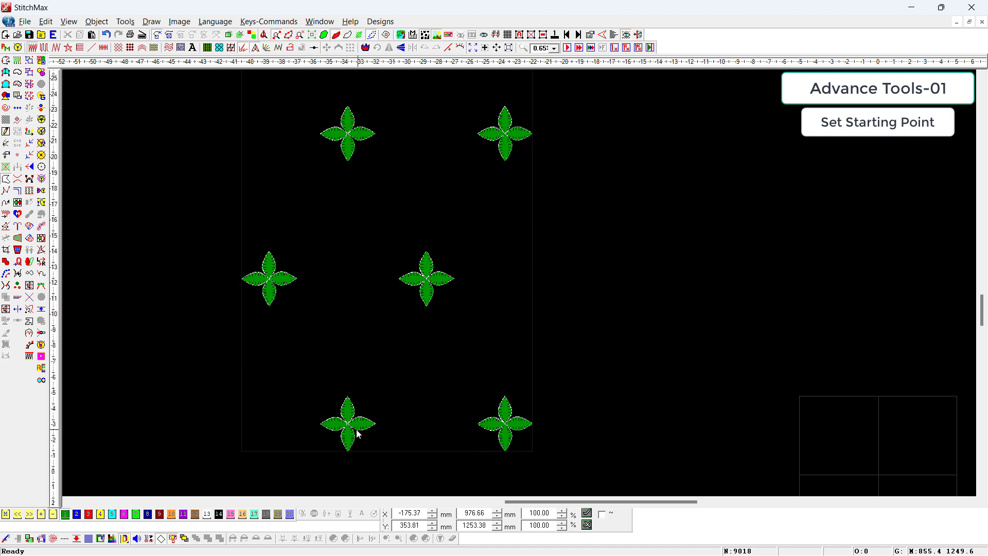
{"action": "scroll", "coordinate": [529, 157], "scroll_direction": "up", "scroll_amount": 5}
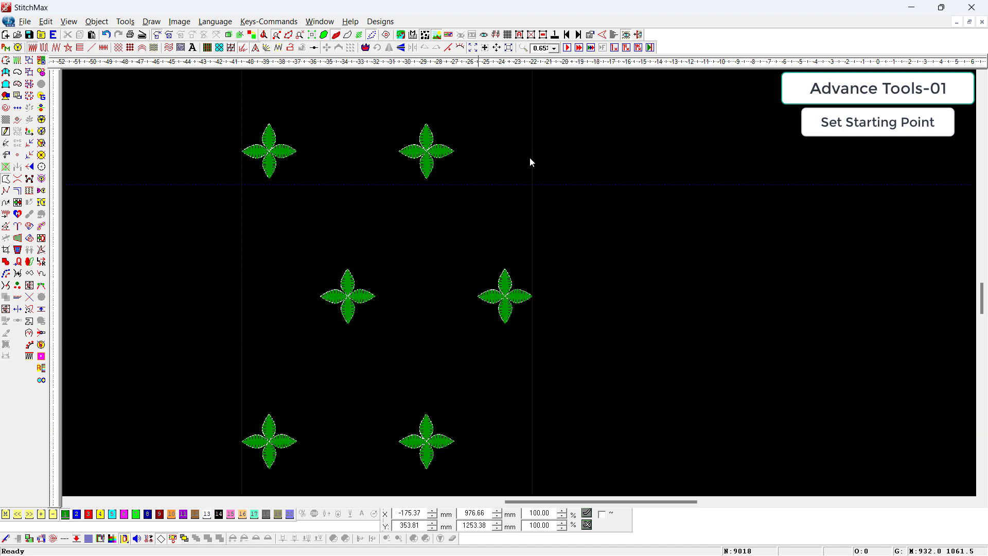
{"action": "scroll", "coordinate": [522, 207], "scroll_direction": "up", "scroll_amount": 10}
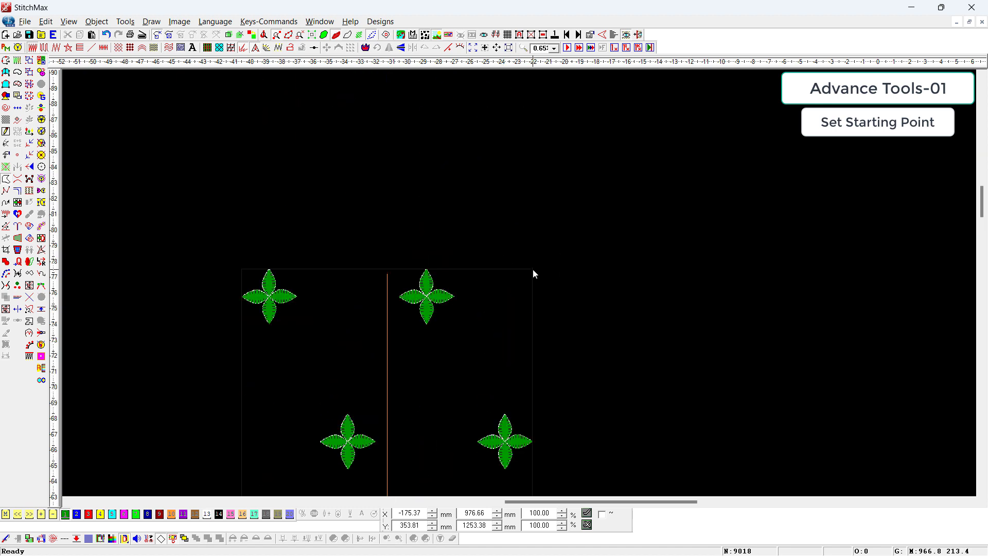
{"action": "left_click", "coordinate": [532, 268]}
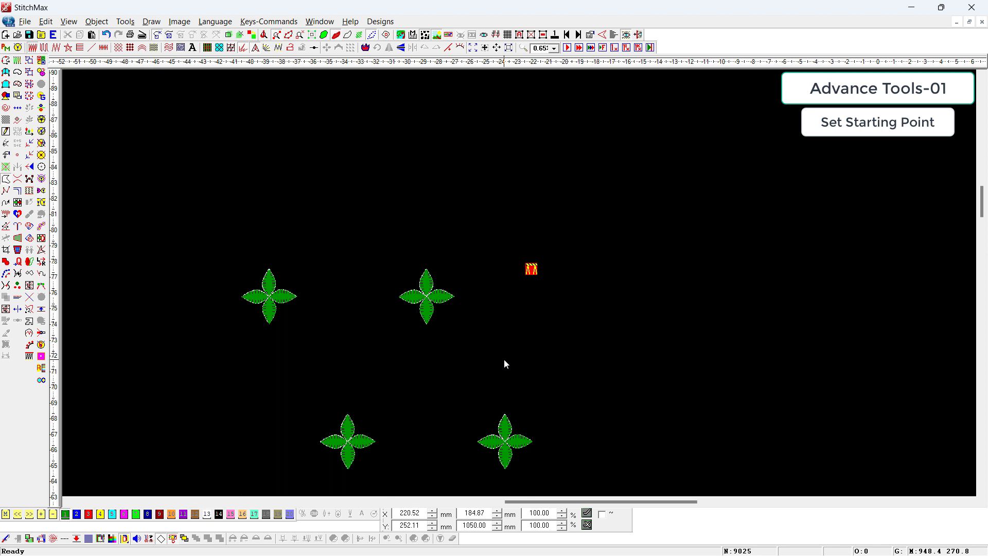
Step: Apply Starting Point To Auto with the Bottom Right auto start position and 7 mm jump connectors
{"action": "scroll", "coordinate": [504, 364], "scroll_direction": "down", "scroll_amount": 3}
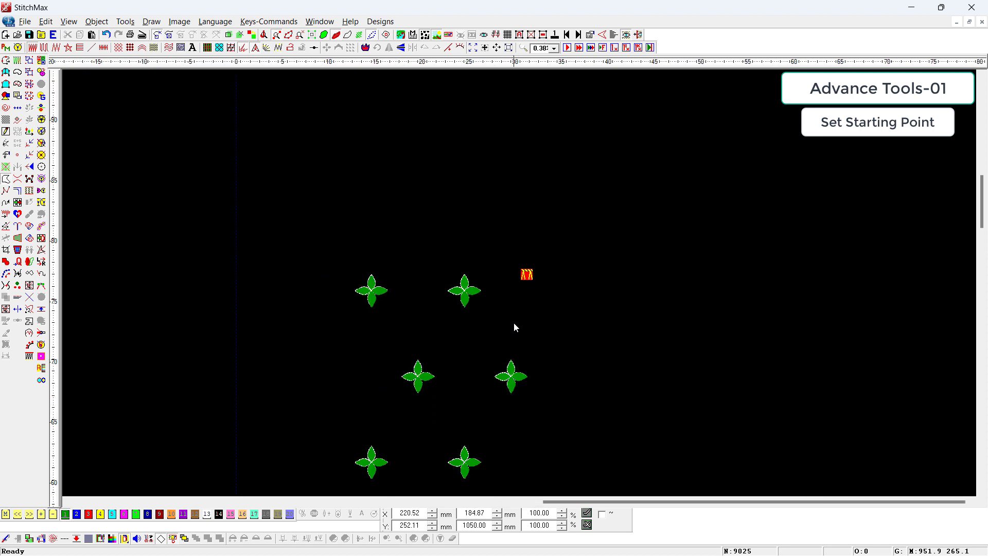
{"action": "left_click", "coordinate": [45, 21]}
{"action": "mouse_move", "coordinate": [155, 321]}
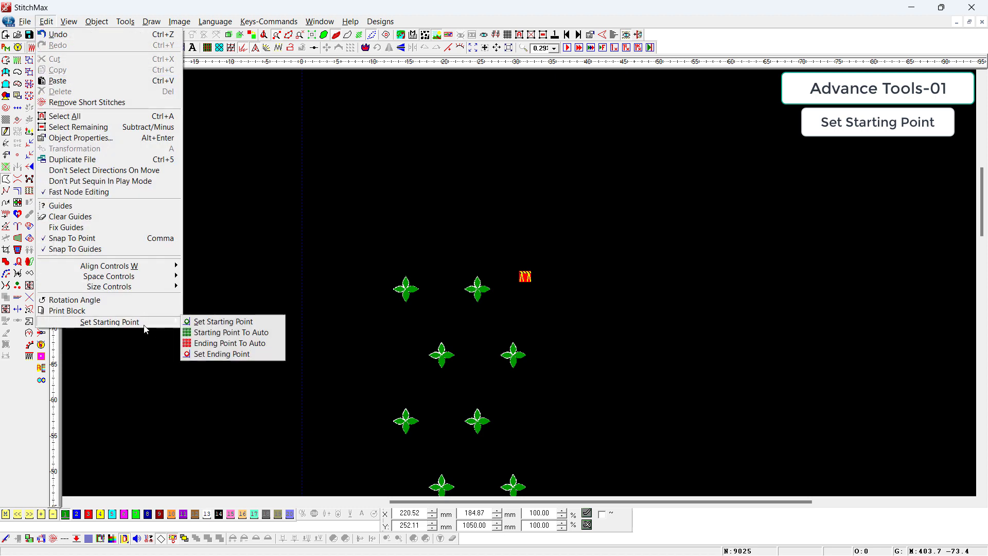
{"action": "left_click", "coordinate": [216, 333]}
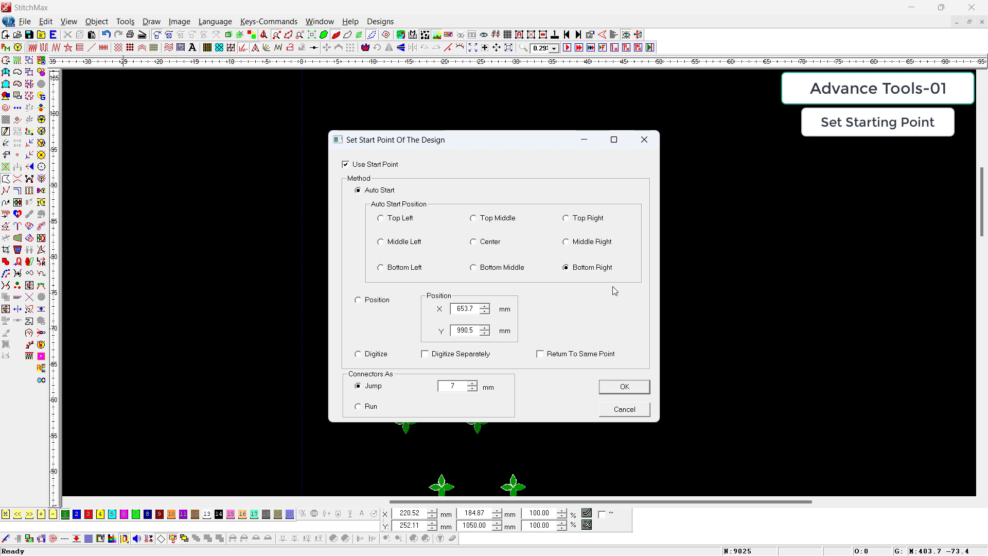
{"action": "left_click", "coordinate": [611, 387]}
Step: Reapply the automatic Bottom Right starting point with Return To Same Point enabled
{"action": "scroll", "coordinate": [618, 408], "scroll_direction": "down", "scroll_amount": 10}
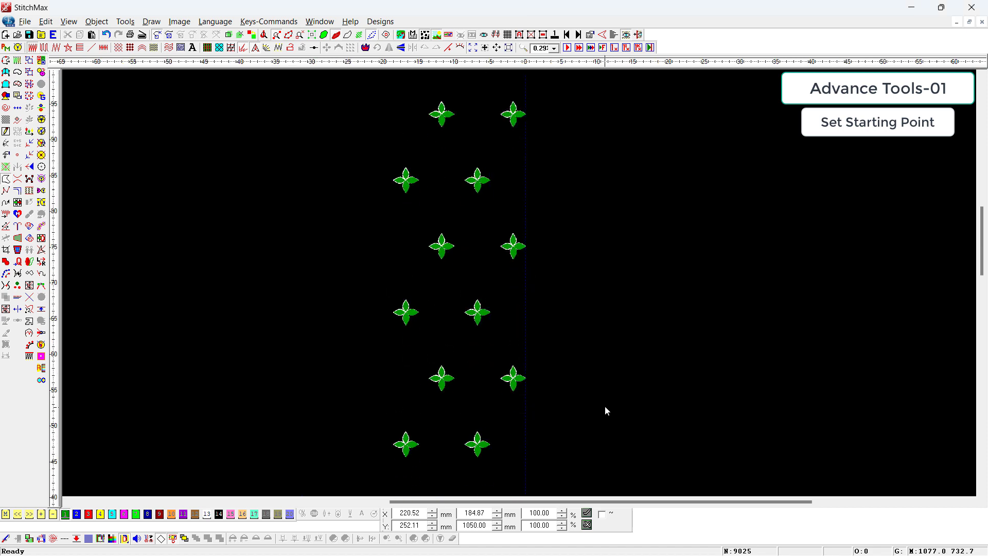
{"action": "scroll", "coordinate": [542, 418], "scroll_direction": "up", "scroll_amount": 1}
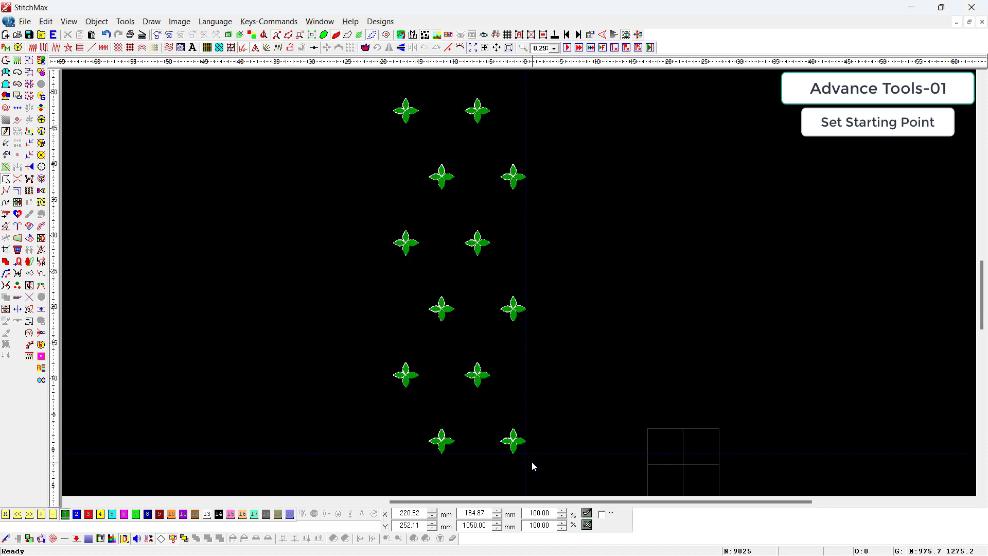
{"action": "scroll", "coordinate": [532, 463], "scroll_direction": "up", "scroll_amount": 11}
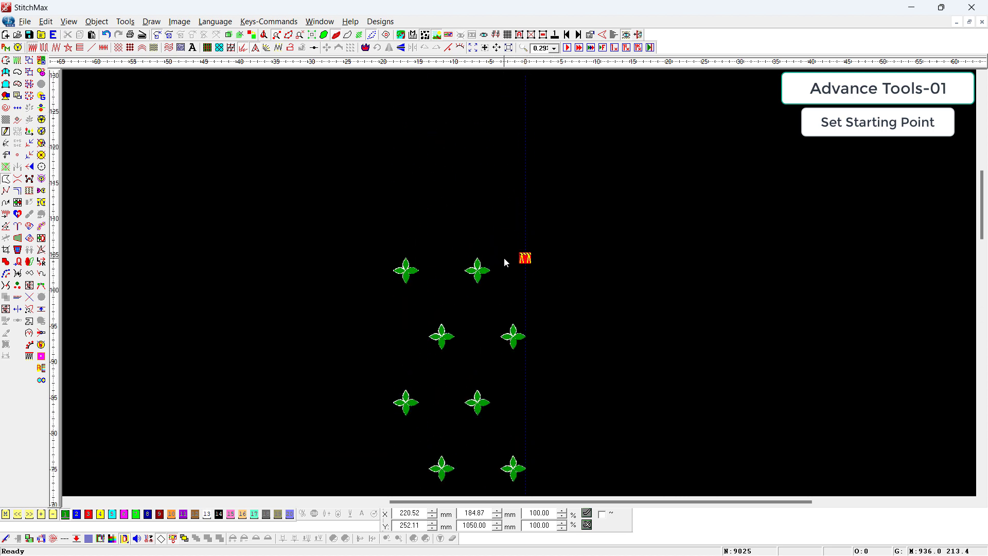
{"action": "left_click", "coordinate": [47, 22]}
{"action": "mouse_move", "coordinate": [133, 321]}
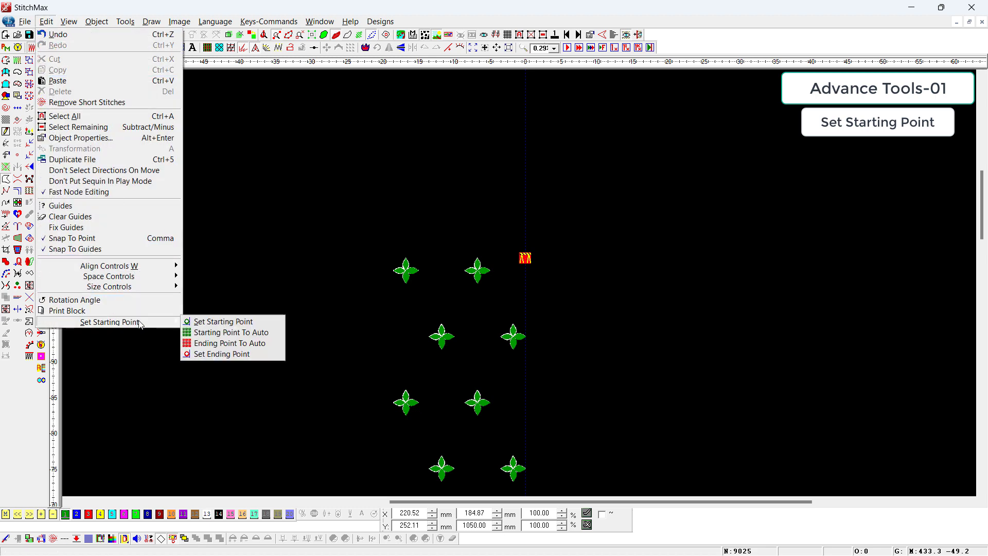
{"action": "left_click", "coordinate": [226, 332]}
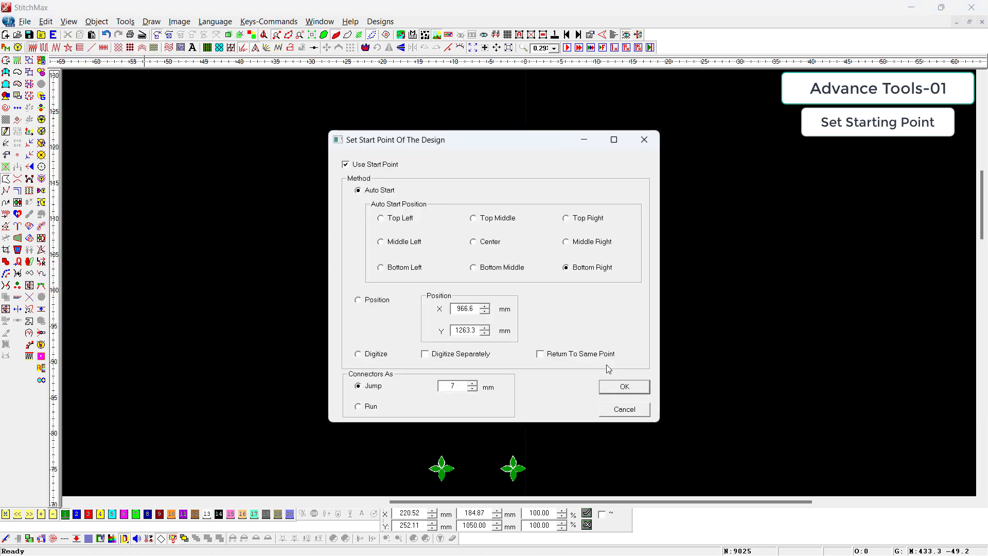
{"action": "left_click", "coordinate": [558, 359]}
{"action": "left_click", "coordinate": [624, 386]}
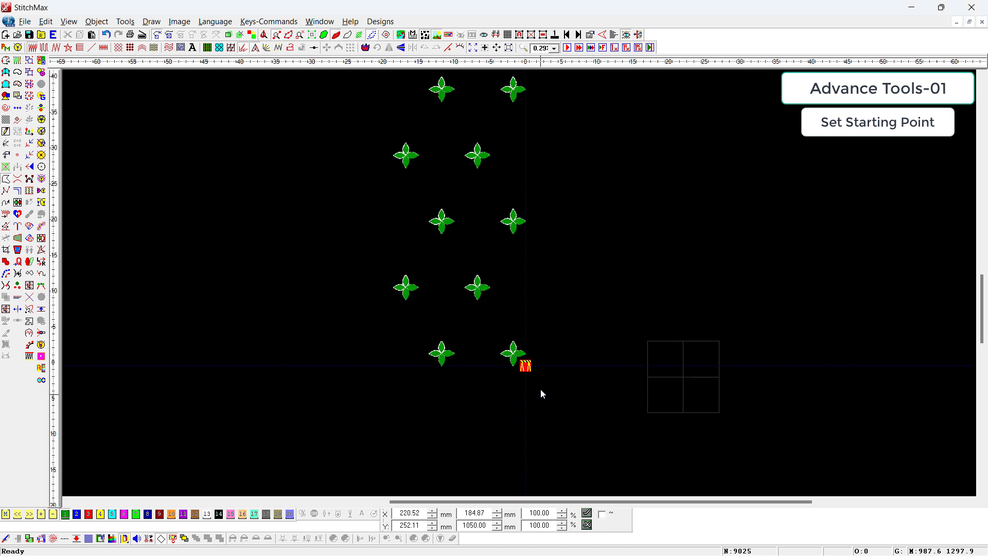
Step: Turn off Use End Point in the Ending Point To Auto settings
{"action": "scroll", "coordinate": [537, 384], "scroll_direction": "up", "scroll_amount": 1}
{"action": "scroll", "coordinate": [535, 384], "scroll_direction": "up", "scroll_amount": 20}
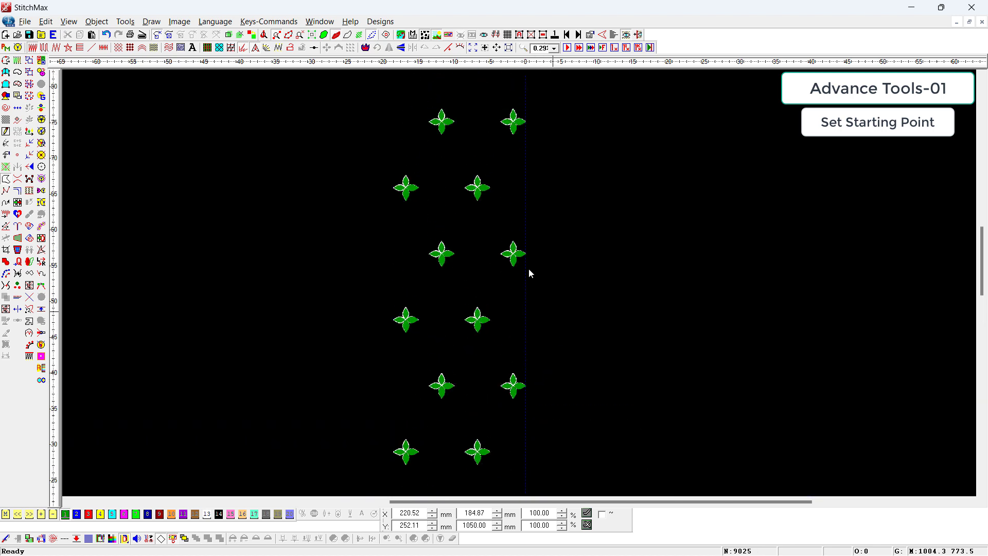
{"action": "scroll", "coordinate": [540, 138], "scroll_direction": "up", "scroll_amount": 3}
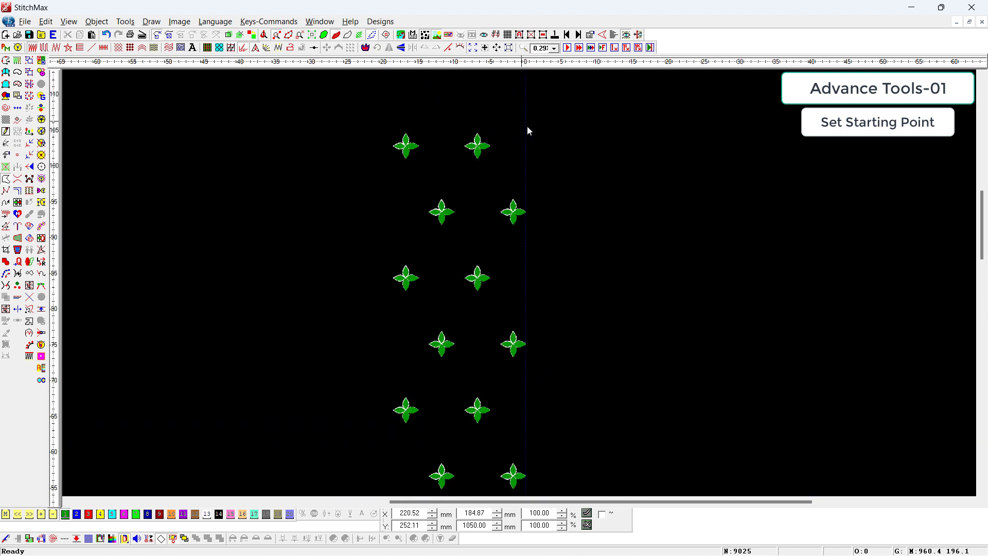
{"action": "scroll", "coordinate": [544, 313], "scroll_direction": "down", "scroll_amount": 8}
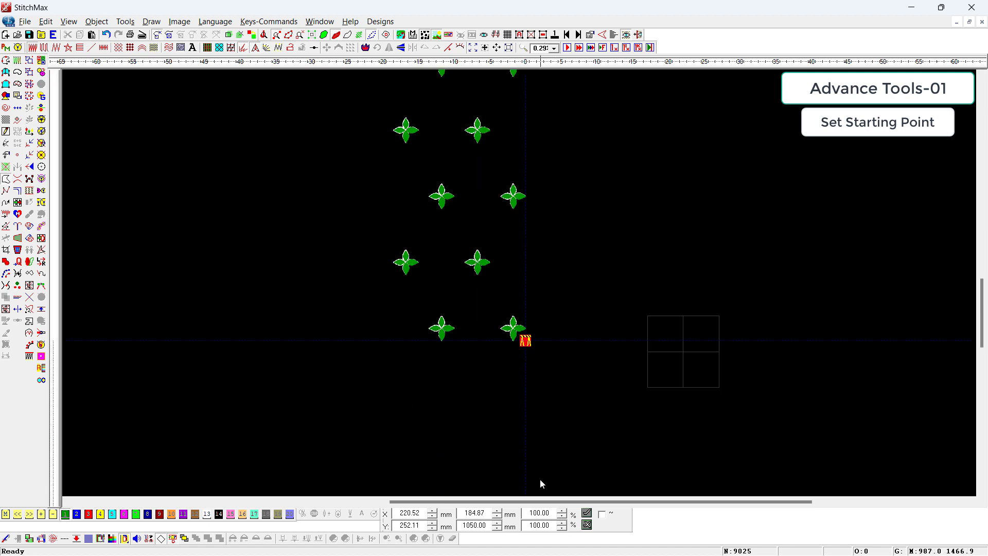
{"action": "scroll", "coordinate": [557, 328], "scroll_direction": "down", "scroll_amount": 1}
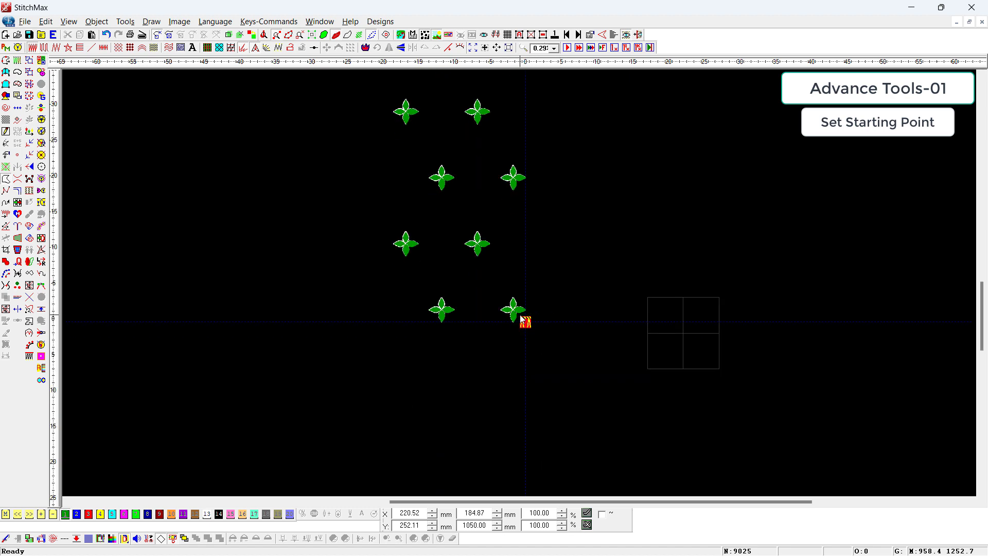
{"action": "left_click", "coordinate": [42, 23]}
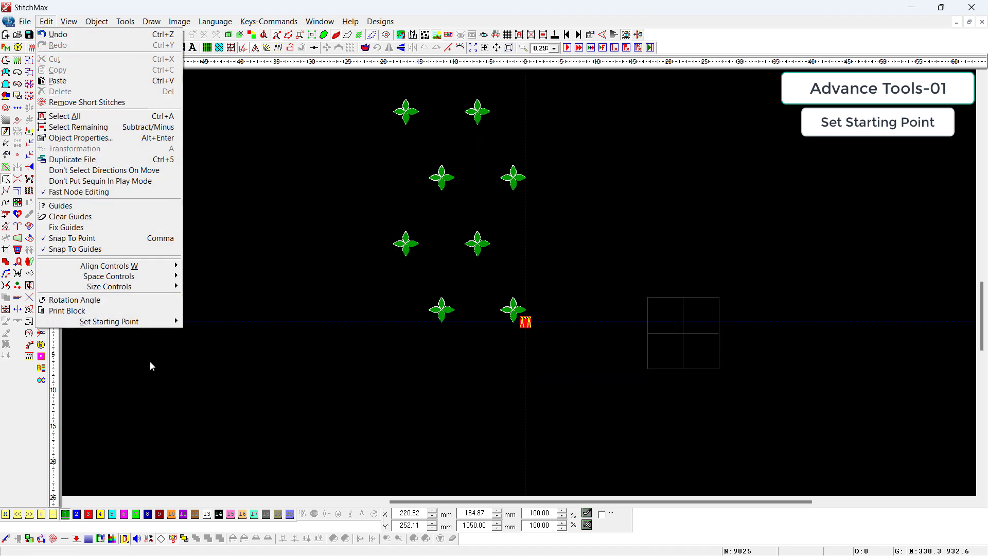
{"action": "mouse_move", "coordinate": [133, 325]}
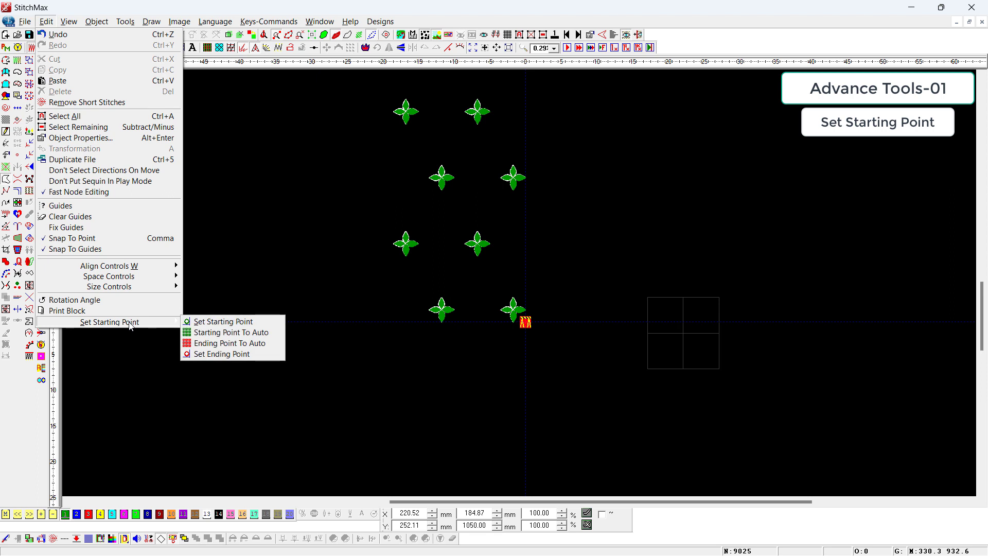
{"action": "left_click", "coordinate": [224, 348]}
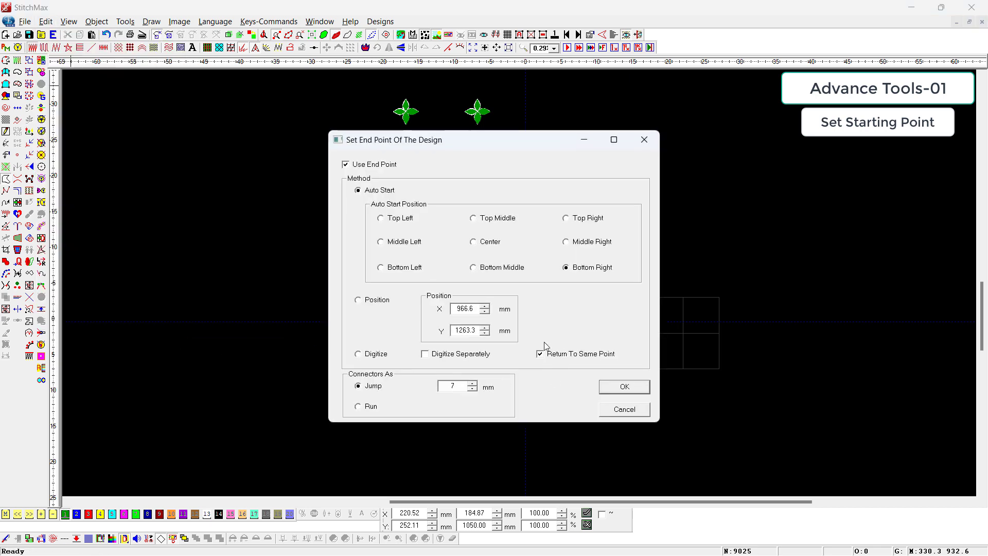
{"action": "left_click", "coordinate": [361, 166]}
{"action": "left_click", "coordinate": [623, 386]}
Step: Apply Starting Point To Auto again at Bottom Right with Return To Same Point turned off
{"action": "scroll", "coordinate": [536, 371], "scroll_direction": "up", "scroll_amount": 2}
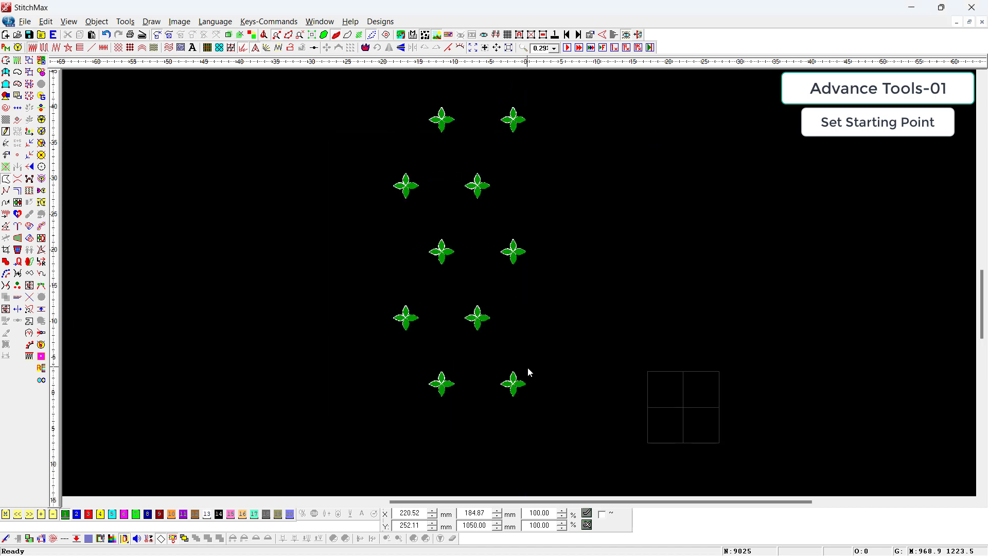
{"action": "scroll", "coordinate": [527, 366], "scroll_direction": "up", "scroll_amount": 10}
{"action": "key", "text": "alt+e"}
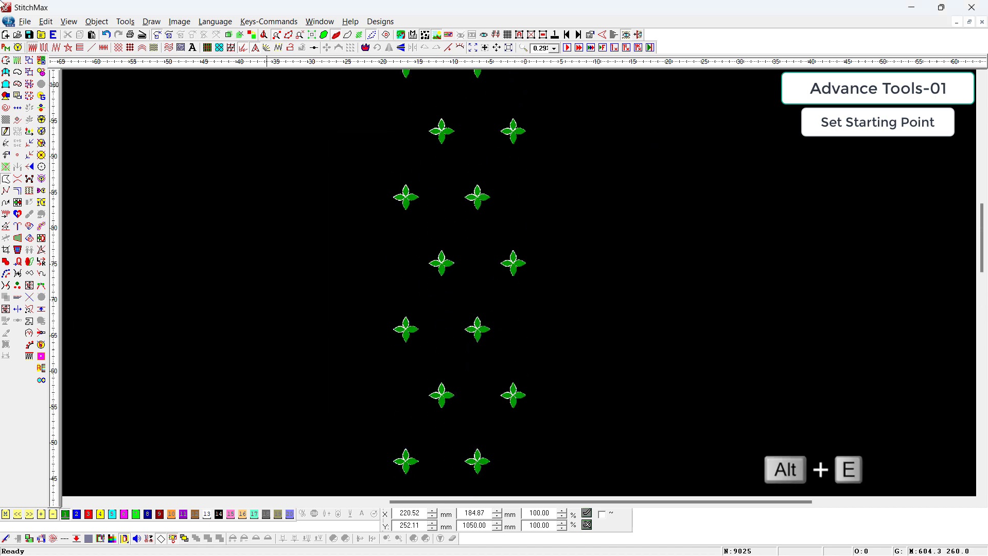
{"action": "left_click", "coordinate": [53, 22]}
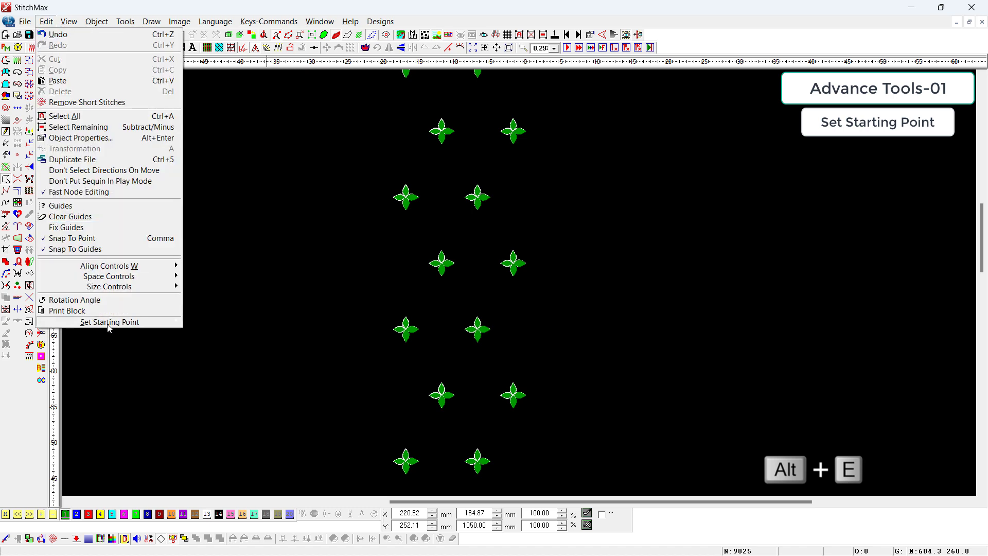
{"action": "left_click", "coordinate": [211, 331]}
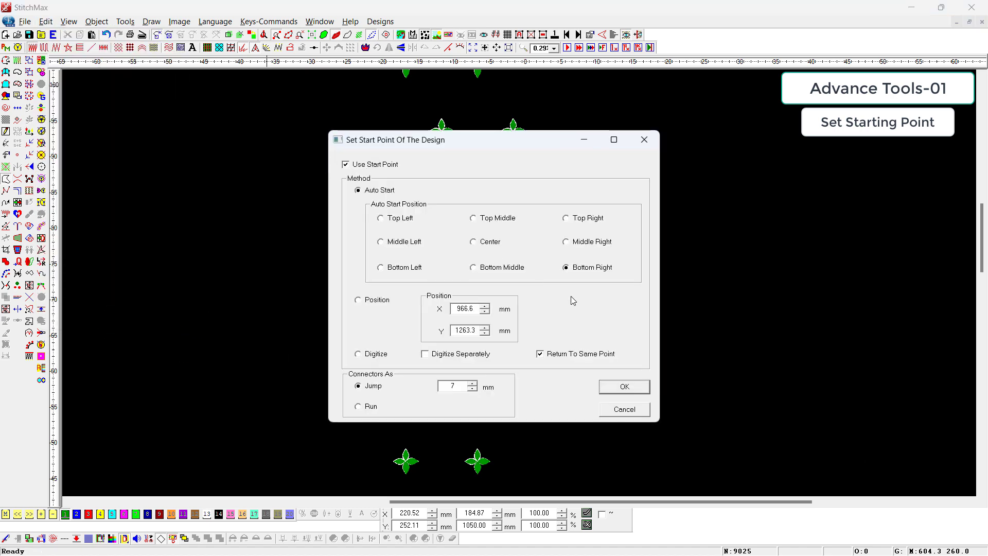
{"action": "left_click", "coordinate": [612, 386]}
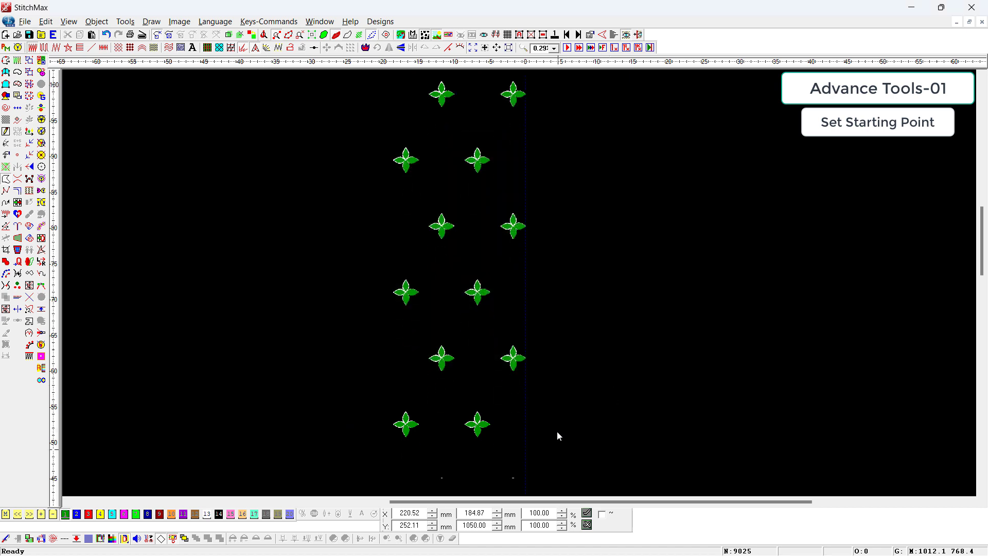
Step: Review the Starting Point To Auto and Ending Point To Auto settings, leaving them as they are
{"action": "scroll", "coordinate": [556, 432], "scroll_direction": "down", "scroll_amount": 5}
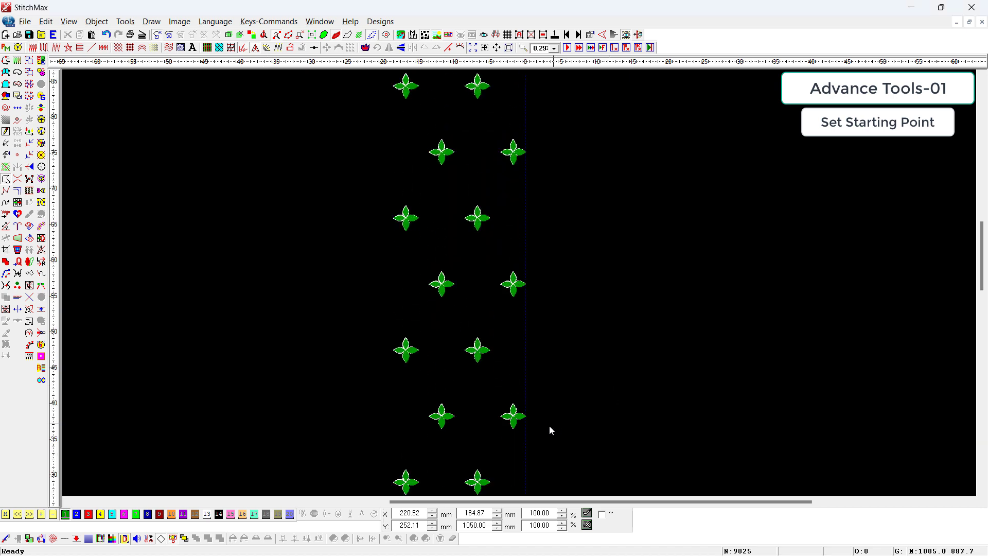
{"action": "left_click", "coordinate": [46, 21]}
{"action": "mouse_move", "coordinate": [128, 322]}
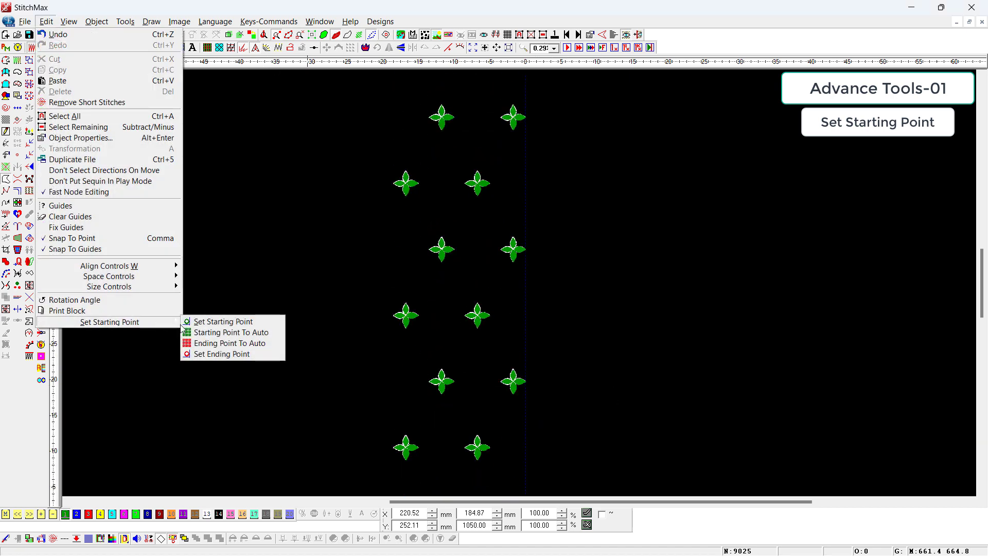
{"action": "left_click", "coordinate": [208, 334]}
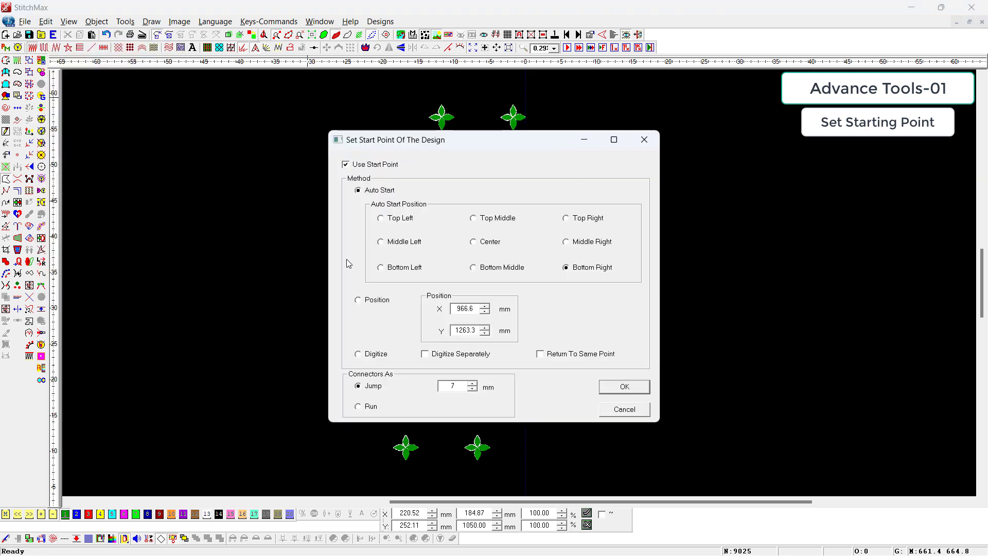
{"action": "left_click", "coordinate": [631, 389]}
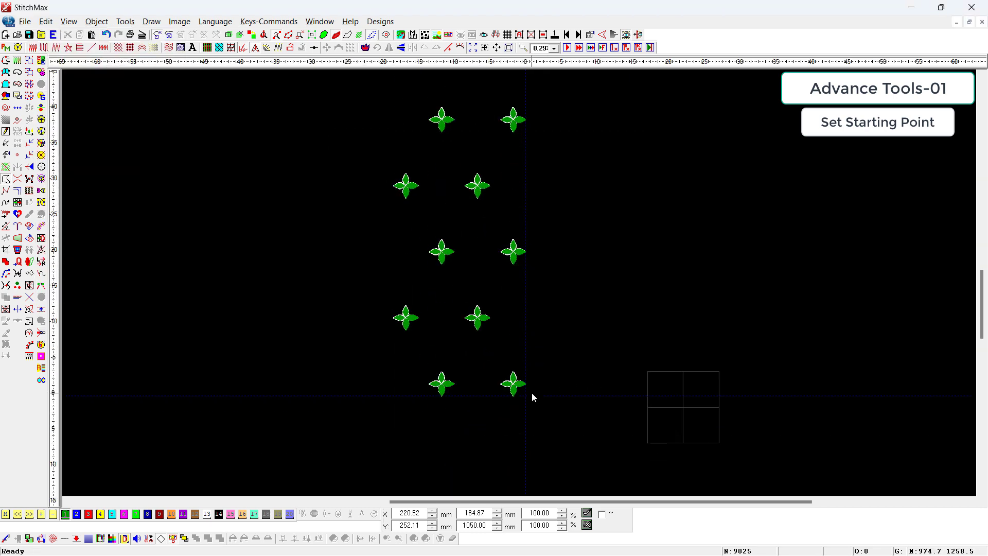
{"action": "left_click", "coordinate": [46, 21]}
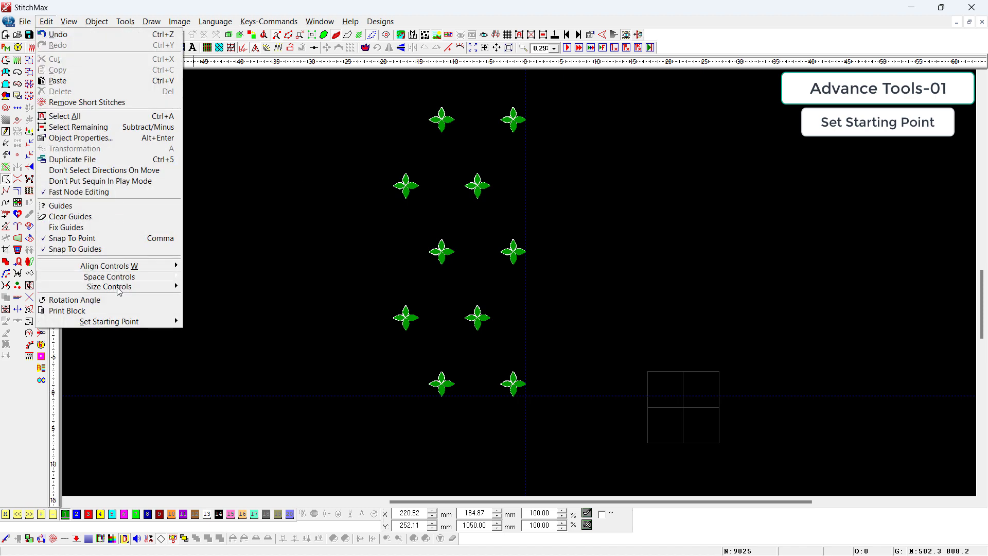
{"action": "mouse_move", "coordinate": [127, 322]}
{"action": "left_click", "coordinate": [242, 346]}
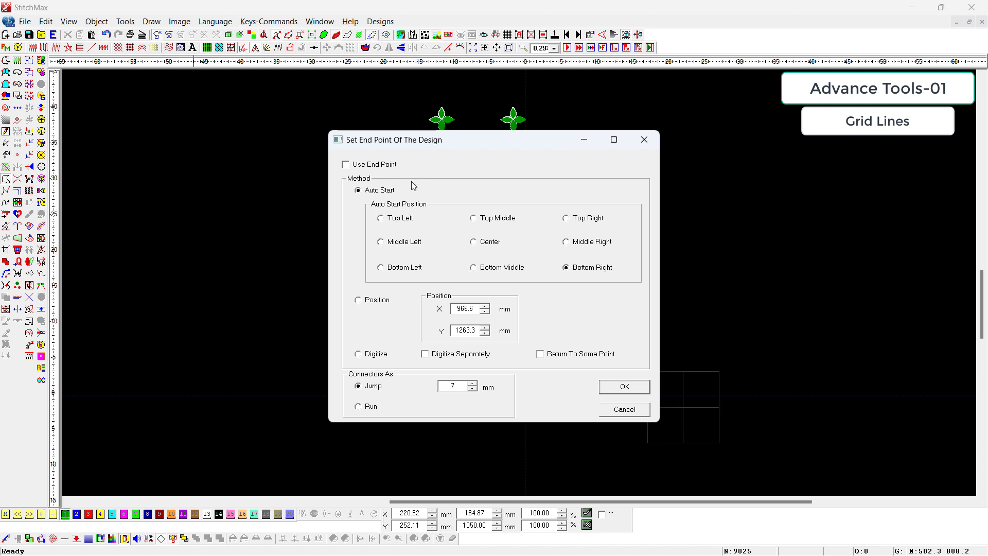
{"action": "left_click", "coordinate": [620, 410]}
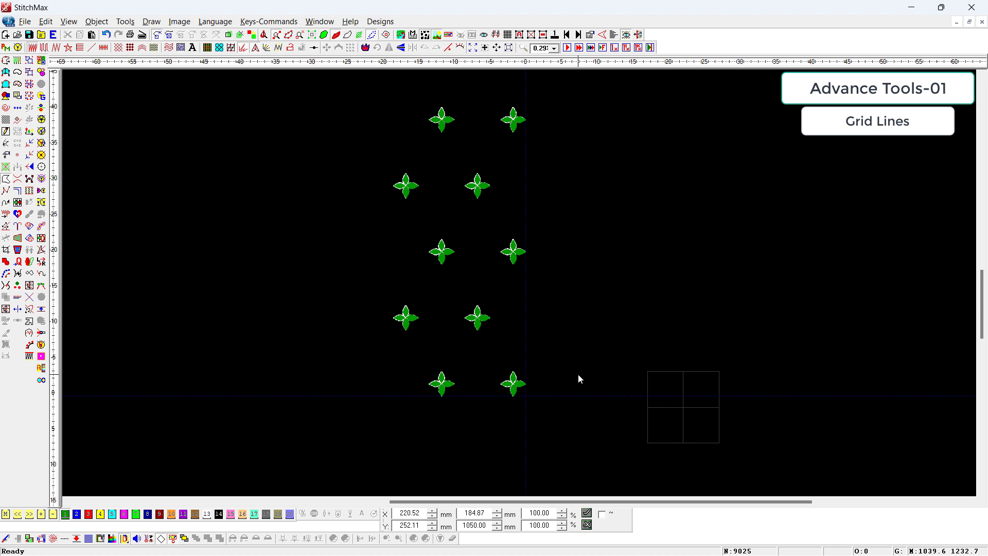
Step: Switch the grid display on and off twice with Show Grid
{"action": "scroll", "coordinate": [417, 256], "scroll_direction": "up", "scroll_amount": 1}
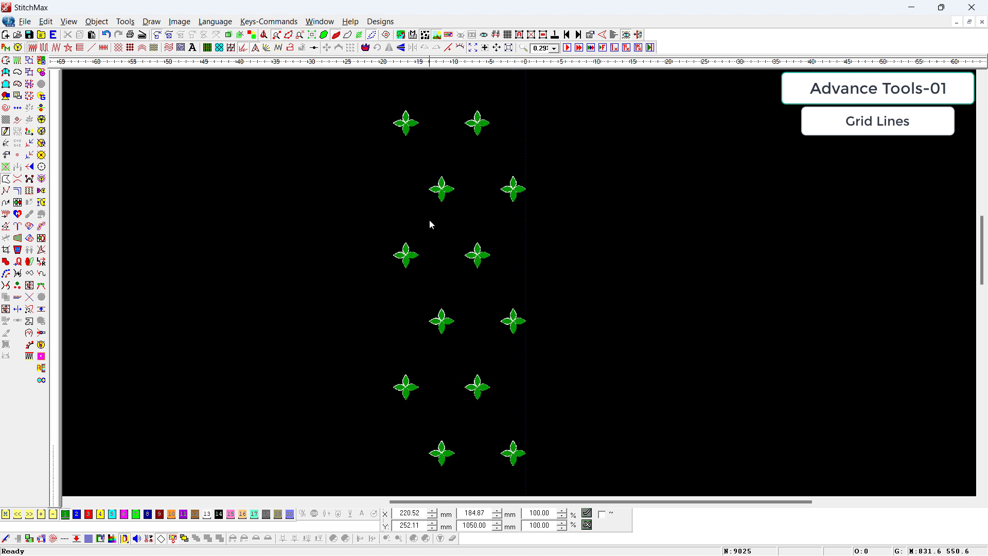
{"action": "scroll", "coordinate": [430, 220], "scroll_direction": "up", "scroll_amount": 1}
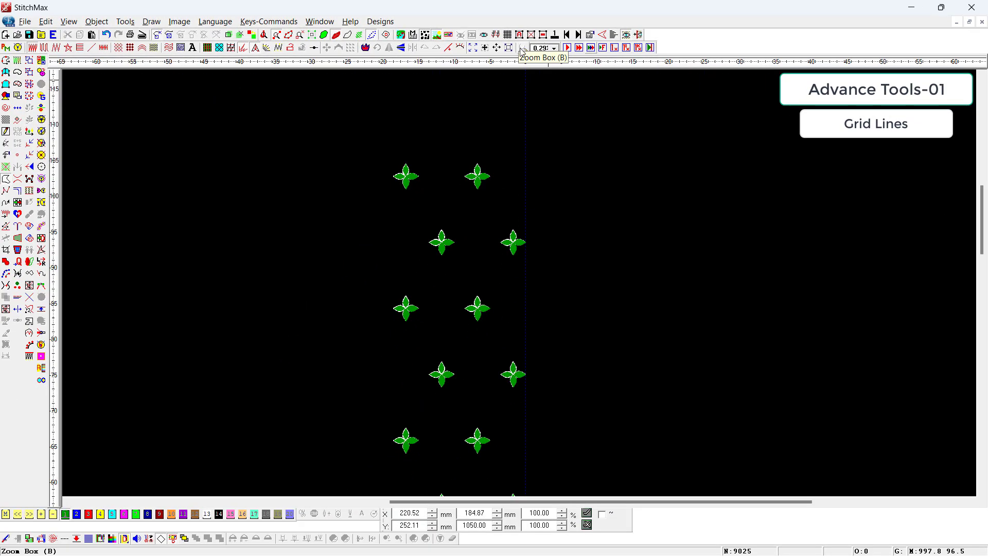
{"action": "key", "text": "g"}
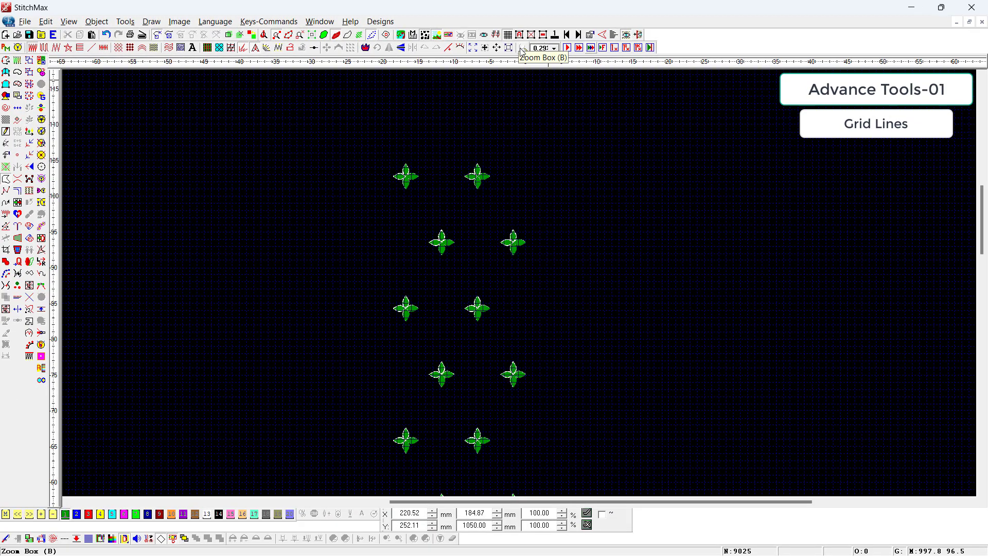
{"action": "key", "text": "g"}
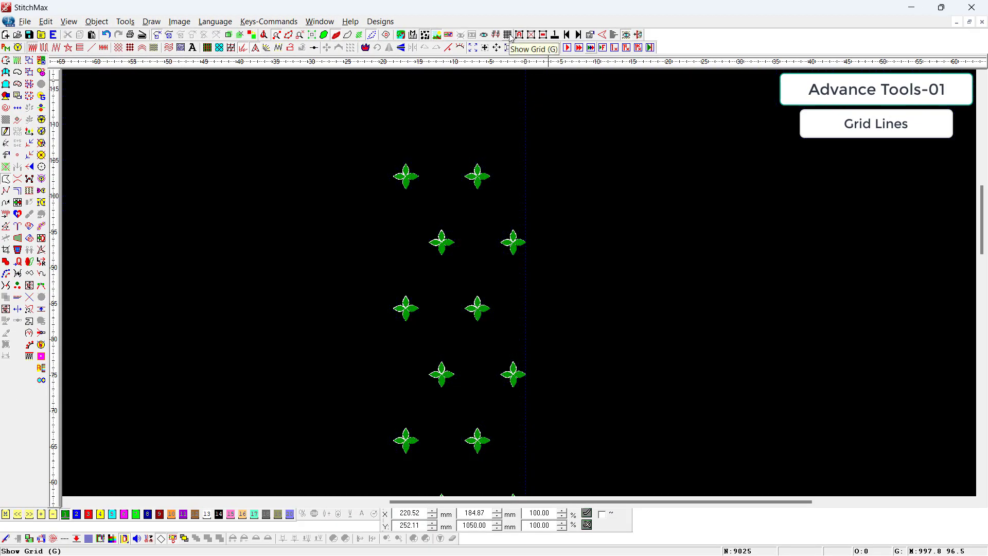
{"action": "left_click", "coordinate": [508, 34]}
{"action": "left_click", "coordinate": [508, 34]}
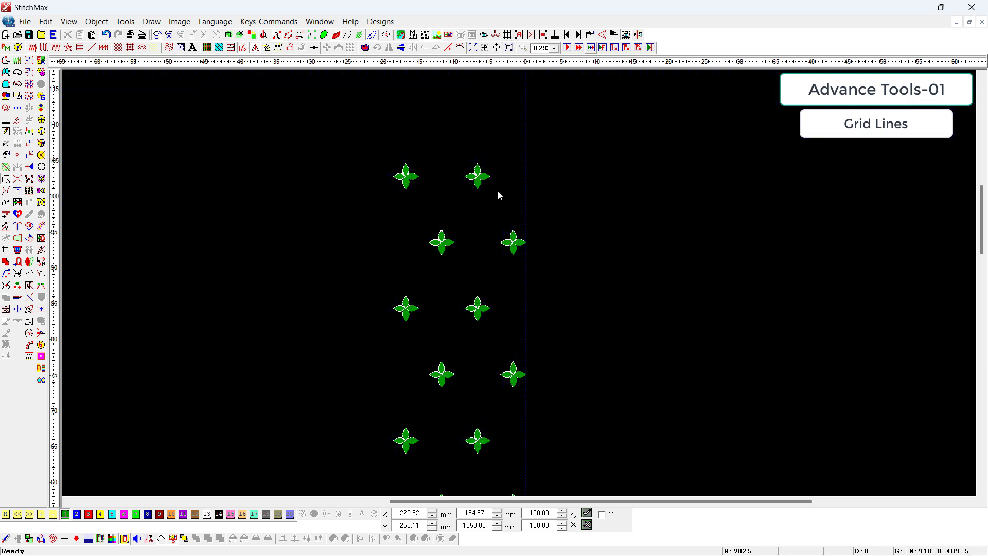
Step: Set the grid size to 200 mm horizontal and 1050 mm vertical in the Grid Parameters and show the grid
{"action": "right_click", "coordinate": [509, 37]}
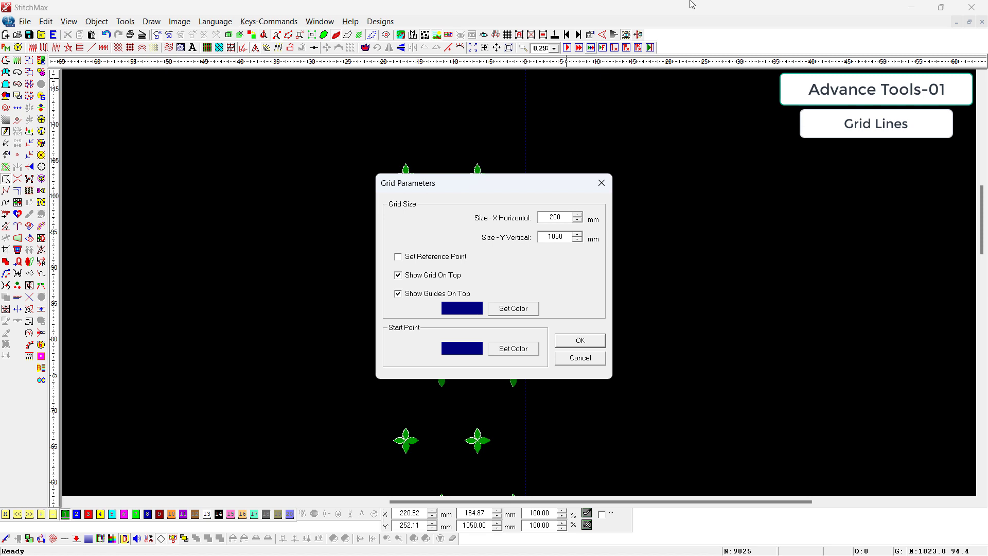
{"action": "left_click", "coordinate": [565, 340]}
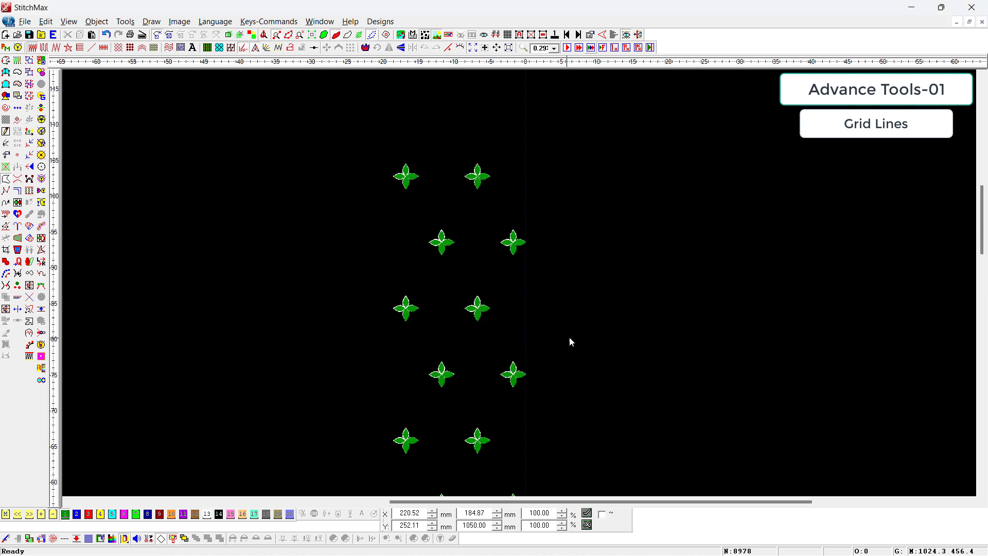
{"action": "scroll", "coordinate": [538, 315], "scroll_direction": "down", "scroll_amount": 3}
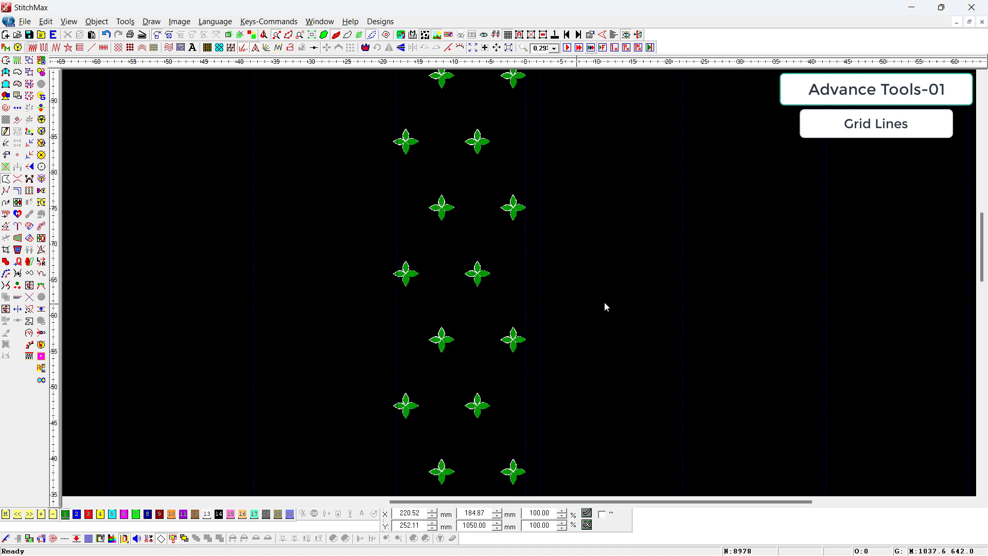
{"action": "scroll", "coordinate": [477, 347], "scroll_direction": "down", "scroll_amount": 7}
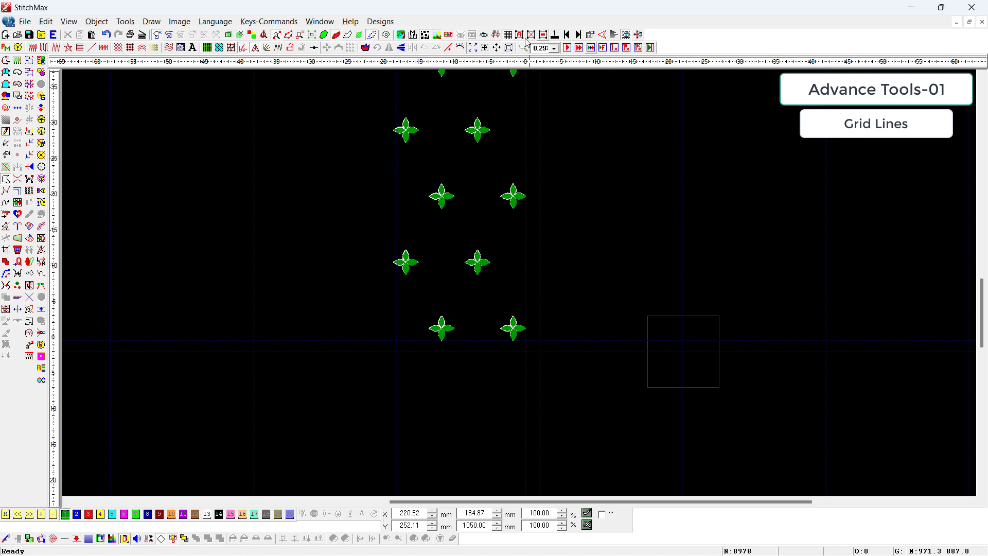
Step: Turn on Set Reference Point in the Grid Parameters and place the grid reference at the flower design's lower-right corner
{"action": "key", "text": "z"}
{"action": "left_click_drag", "start_coordinate": [495, 310], "coordinate": [590, 369]}
{"action": "key", "text": "z"}
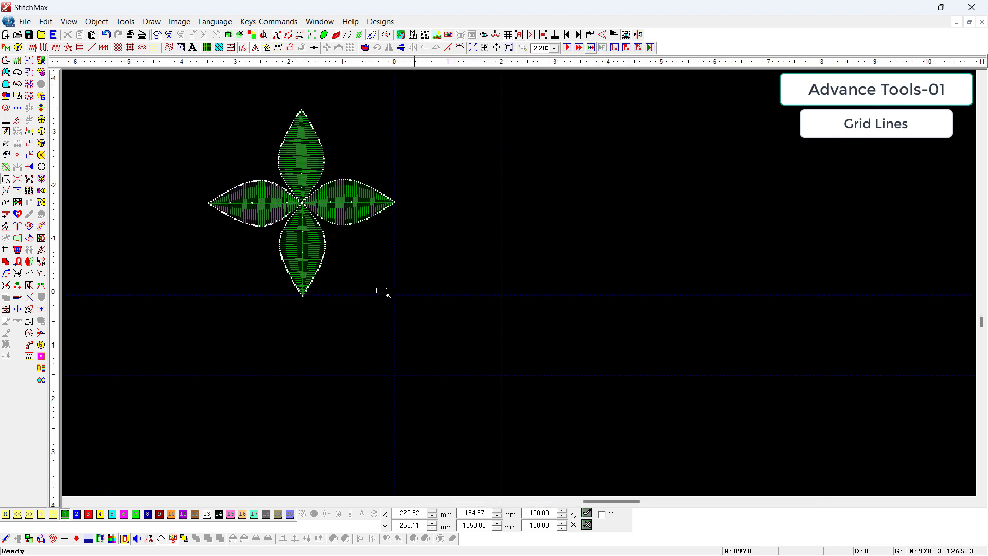
{"action": "left_click_drag", "start_coordinate": [334, 228], "coordinate": [456, 399]}
{"action": "left_click", "coordinate": [507, 35]}
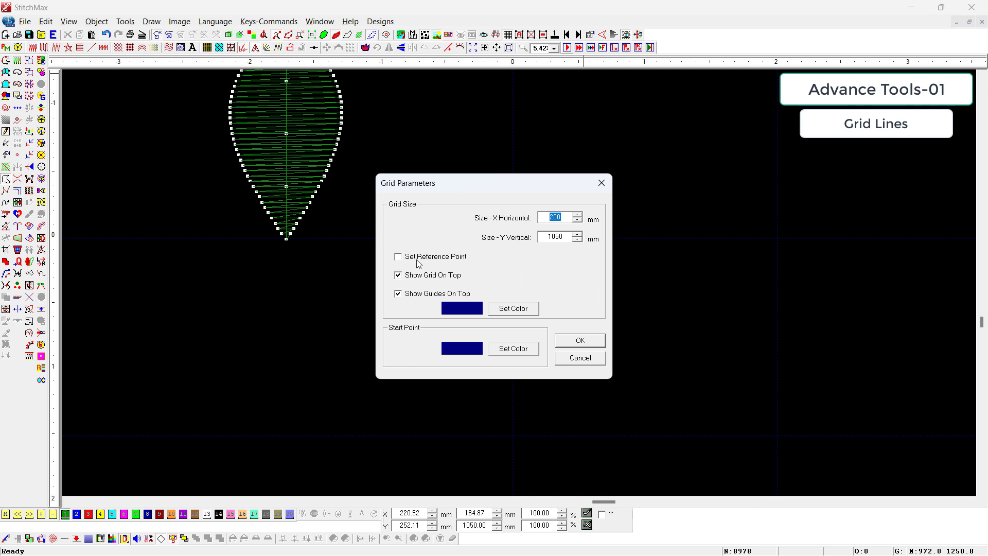
{"action": "left_click", "coordinate": [419, 262]}
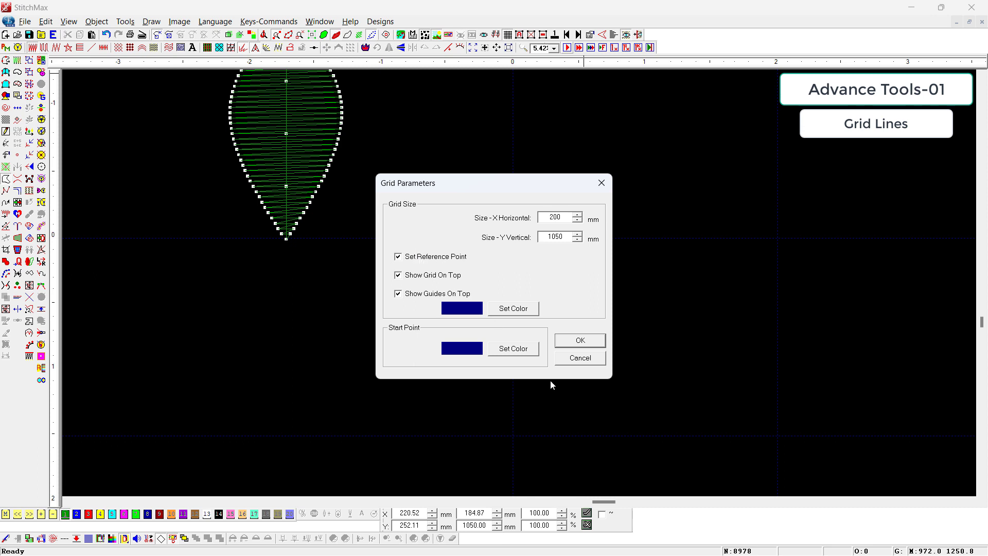
{"action": "left_click", "coordinate": [587, 341]}
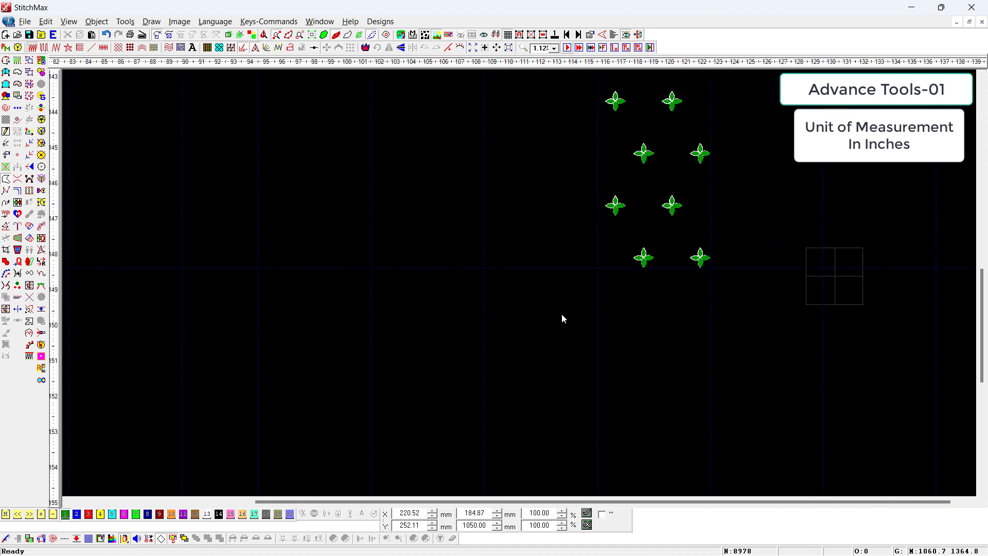
Step: Examine how the grid lines frame the repeated flower design at its upper end and its lower-right corner
{"action": "scroll", "coordinate": [562, 315], "scroll_direction": "down", "scroll_amount": 2}
{"action": "scroll", "coordinate": [575, 317], "scroll_direction": "up", "scroll_amount": 6}
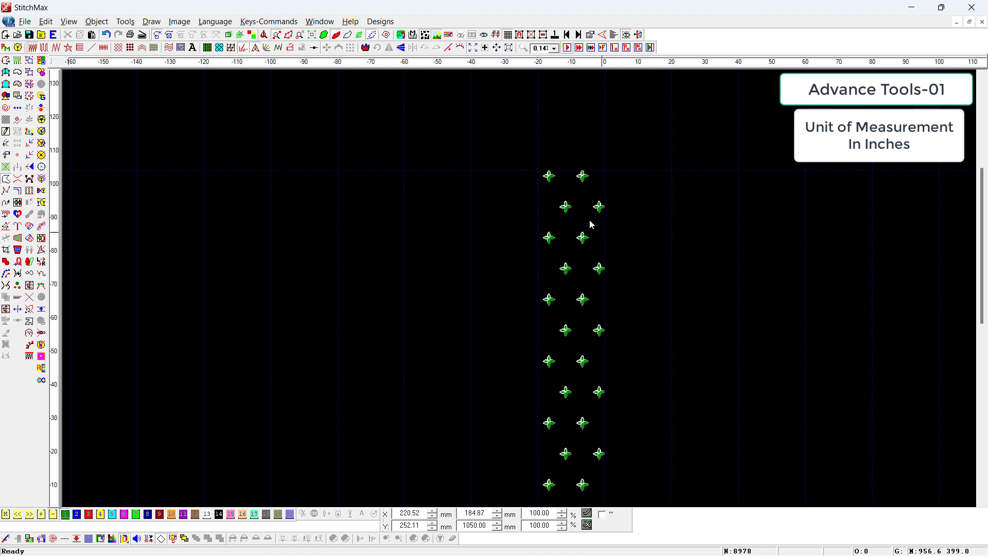
{"action": "left_click_drag", "start_coordinate": [544, 145], "coordinate": [662, 239]}
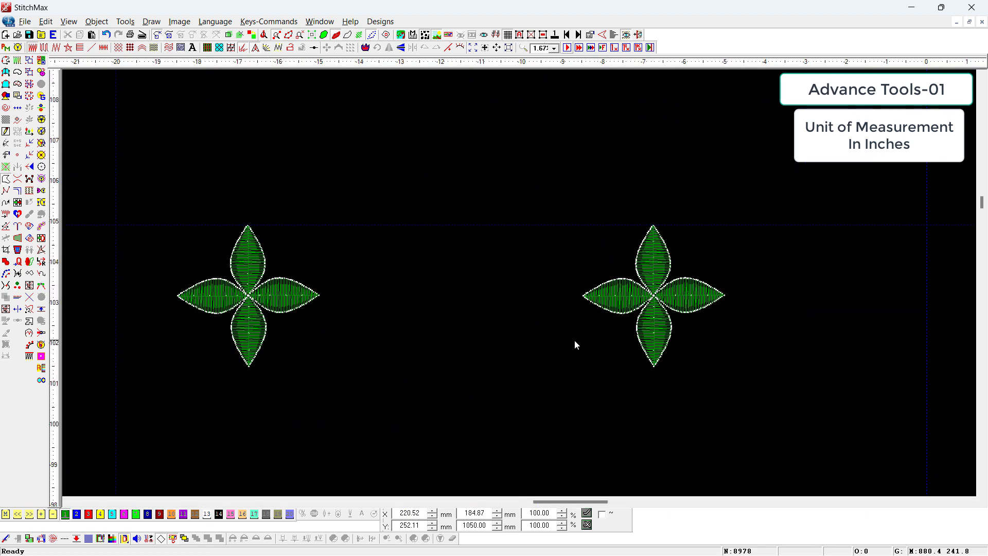
{"action": "scroll", "coordinate": [575, 341], "scroll_direction": "down", "scroll_amount": 2}
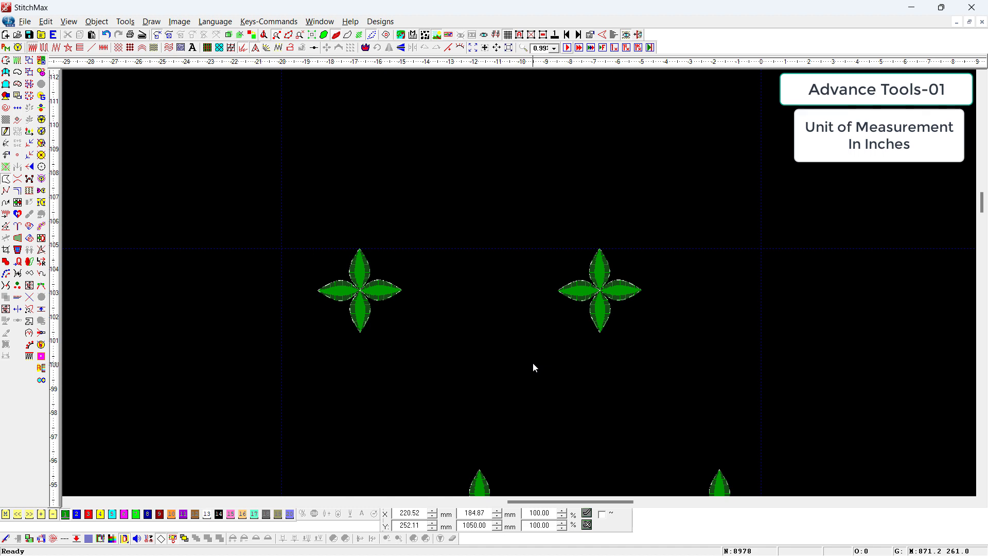
{"action": "scroll", "coordinate": [514, 319], "scroll_direction": "down", "scroll_amount": 2}
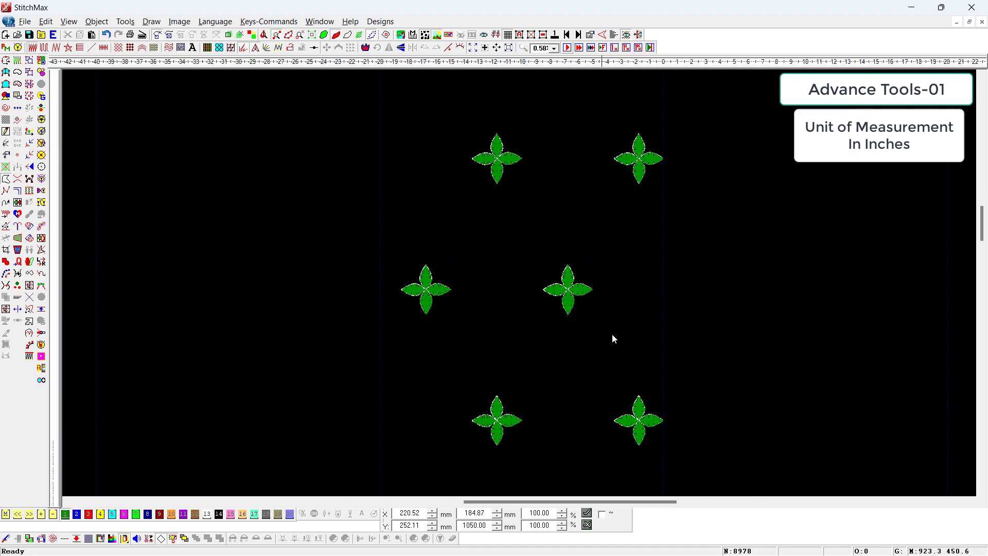
{"action": "scroll", "coordinate": [612, 266], "scroll_direction": "down", "scroll_amount": 3}
{"action": "scroll", "coordinate": [589, 274], "scroll_direction": "down", "scroll_amount": 3}
{"action": "key", "text": "z"}
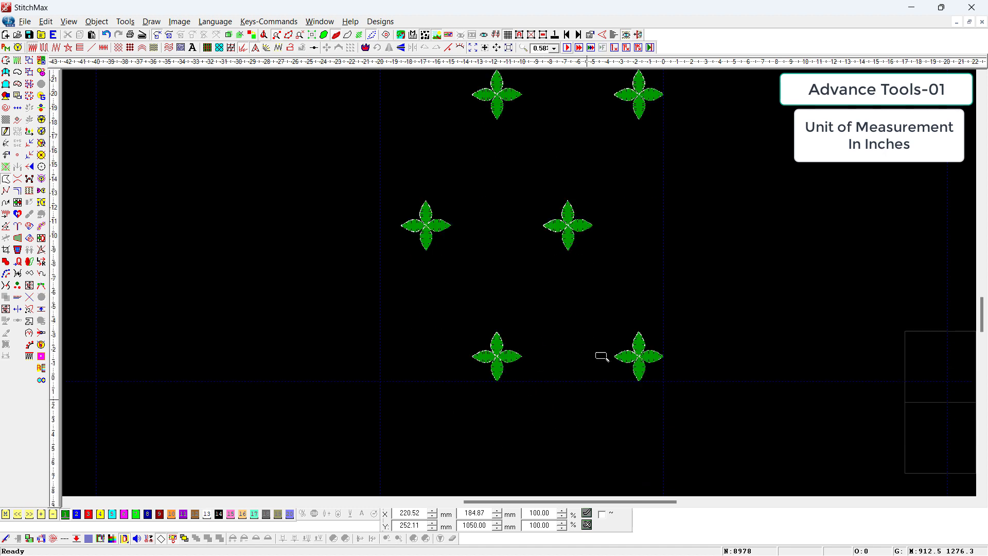
{"action": "left_click_drag", "start_coordinate": [597, 310], "coordinate": [720, 397]}
Step: Measure across the lower-right flower, select it to read its size in millimetres, and clear the selection
{"action": "left_click_drag", "start_coordinate": [389, 185], "coordinate": [443, 439]}
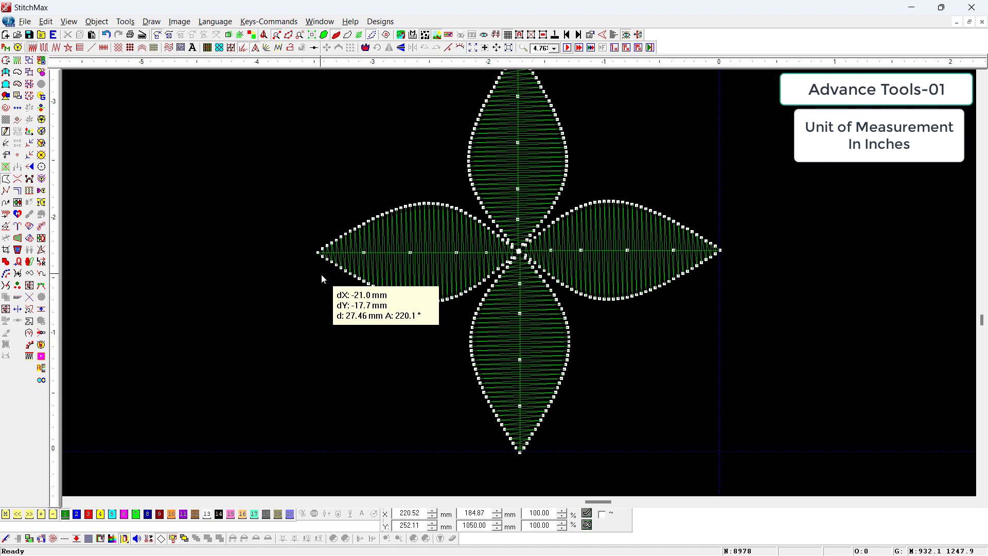
{"action": "key", "text": "Escape"}
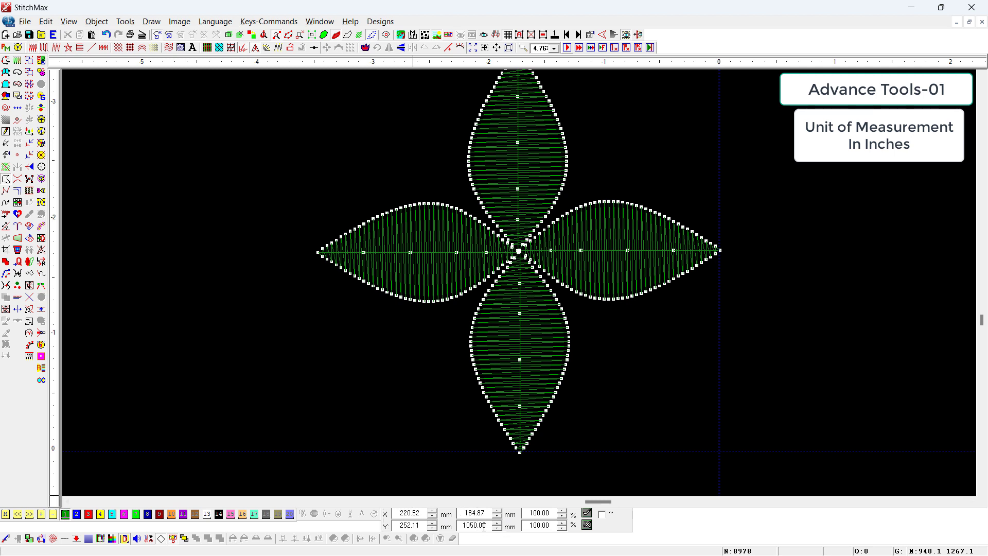
{"action": "key", "text": "ctrl+a"}
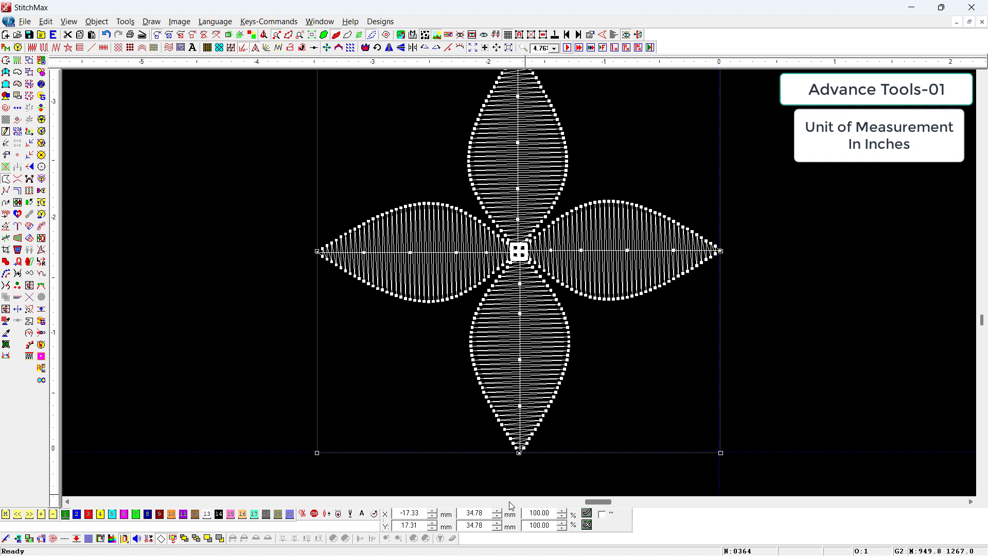
{"action": "left_click", "coordinate": [206, 288]}
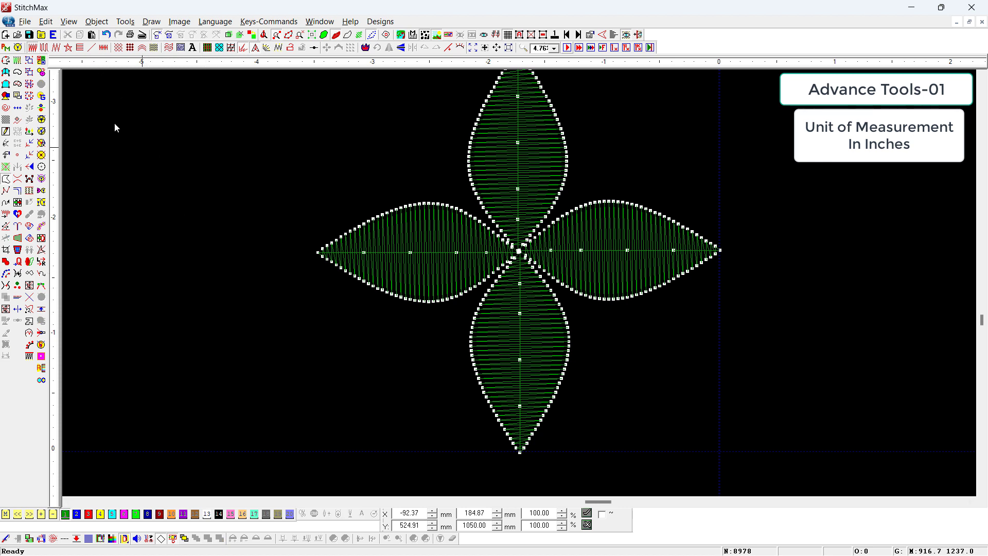
Step: Switch the unit of measurement to inches and measure the flower's lower petal from its tip to the centre
{"action": "left_click", "coordinate": [67, 21]}
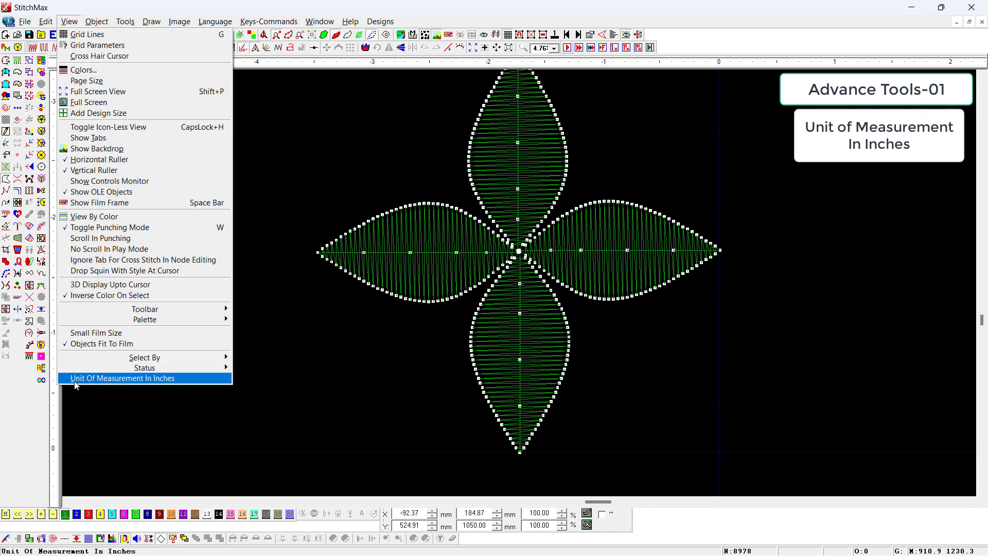
{"action": "left_click", "coordinate": [140, 379]}
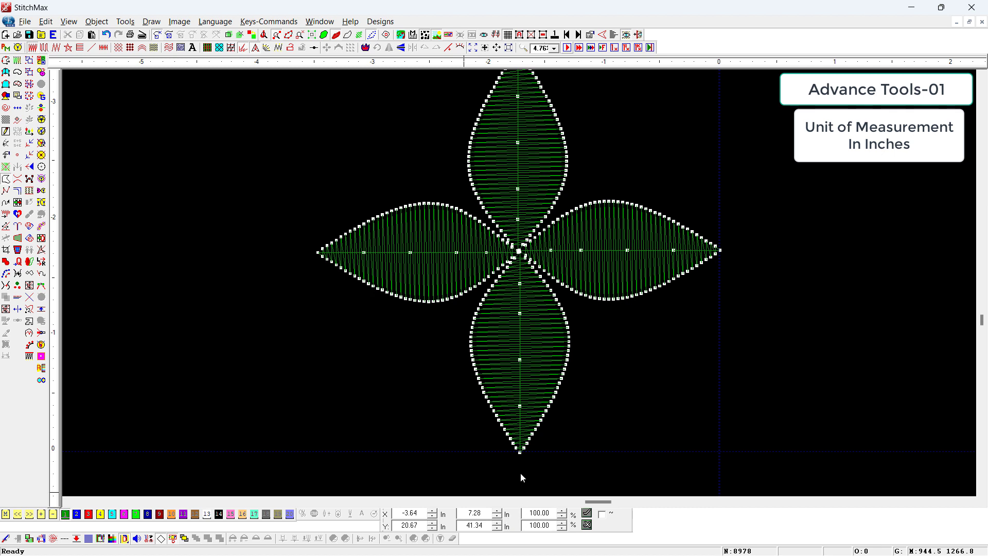
{"action": "mouse_move", "coordinate": [520, 455]}
{"action": "mouse_move", "coordinate": [521, 259]}
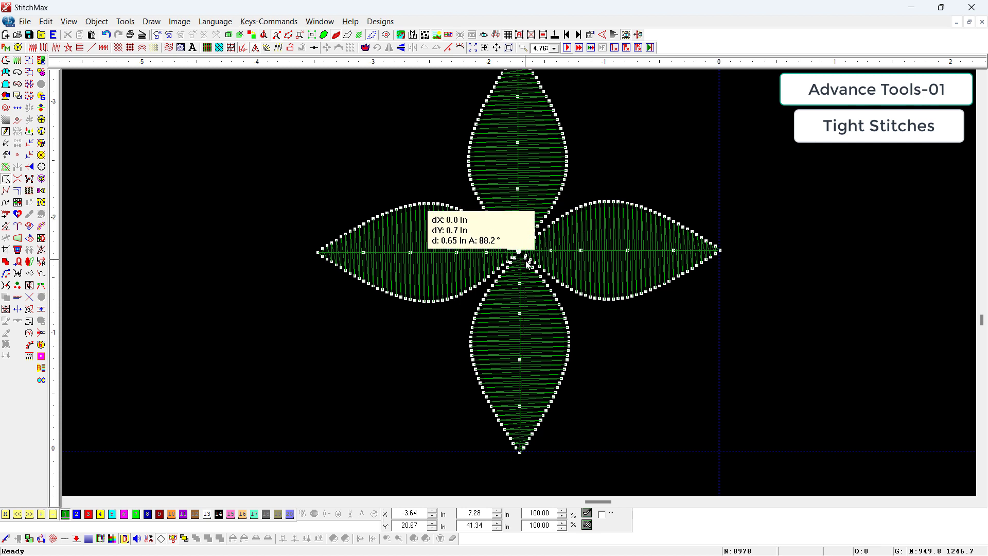
Step: Select the whole flower design and delete it
{"action": "key", "text": "ctrl+a"}
{"action": "scroll", "coordinate": [525, 307], "scroll_direction": "down", "scroll_amount": 3}
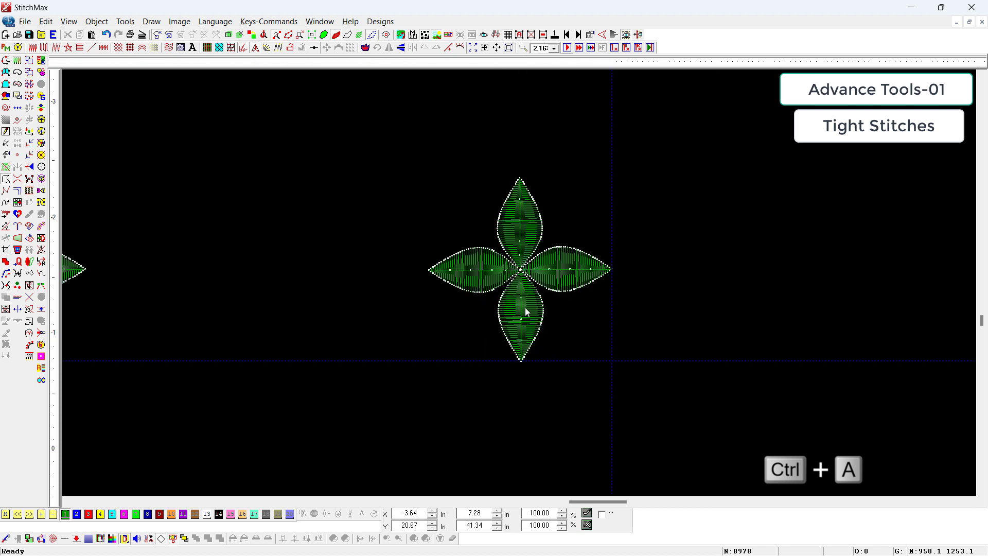
{"action": "key", "text": "Delete"}
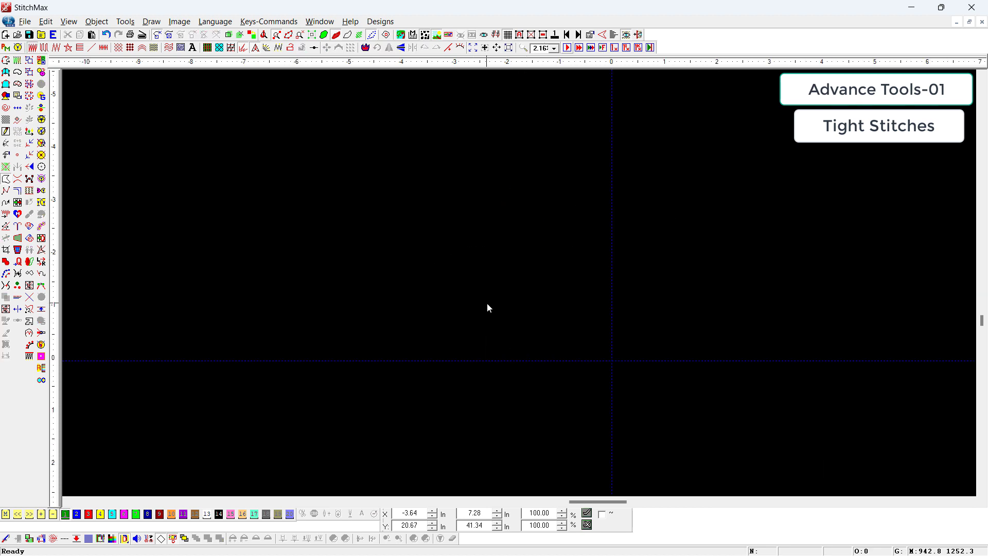
Step: Draw a vertical line about 0.72 in long and paste a copy turned horizontal across its middle
{"action": "key", "text": "b"}
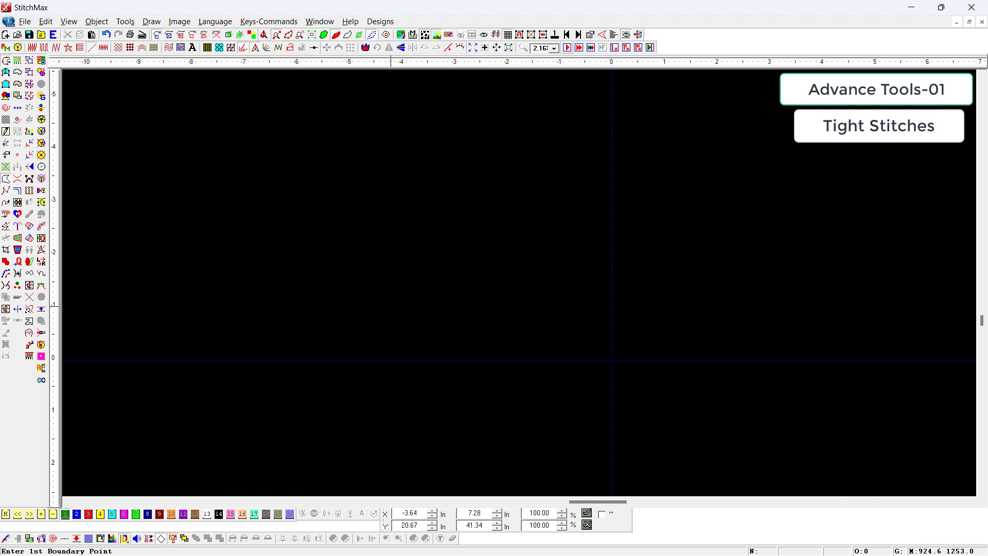
{"action": "key", "text": "ctrl+v"}
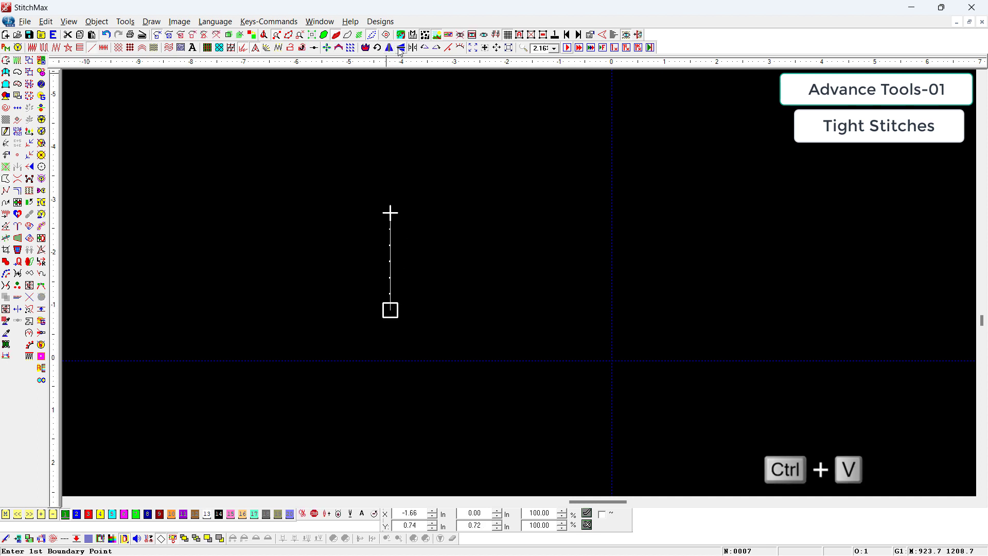
{"action": "left_click", "coordinate": [436, 47]}
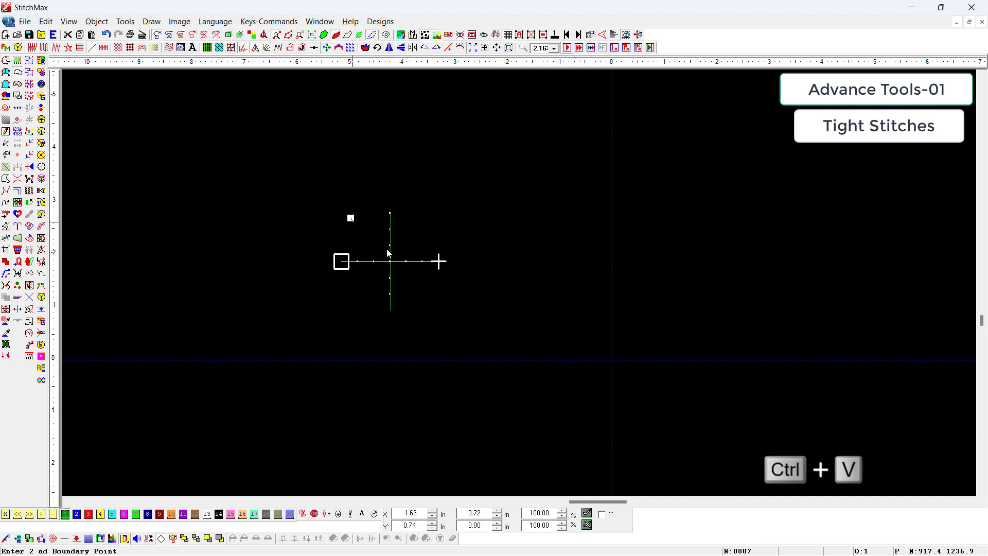
Step: Select both crossed lines and rotate them 45 degrees to form an X
{"action": "left_click_drag", "start_coordinate": [387, 250], "coordinate": [446, 291]}
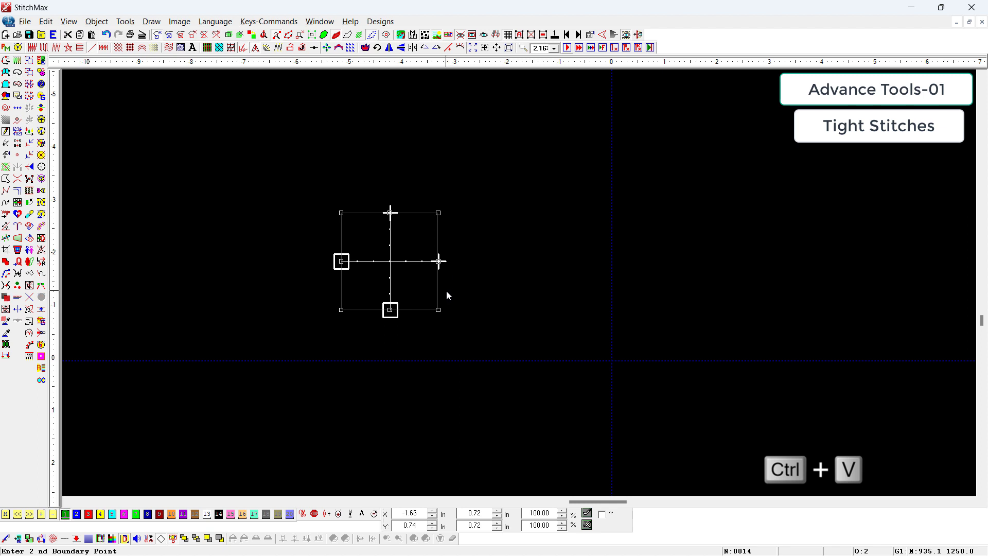
{"action": "left_click", "coordinate": [436, 47]}
{"action": "left_click_drag", "start_coordinate": [493, 142], "coordinate": [144, 403]}
Step: Join the X's two lines with the start at its lower-left and the end at its lower-right corner, and scale it to about 0.20 in
{"action": "key", "text": "ctrl+j"}
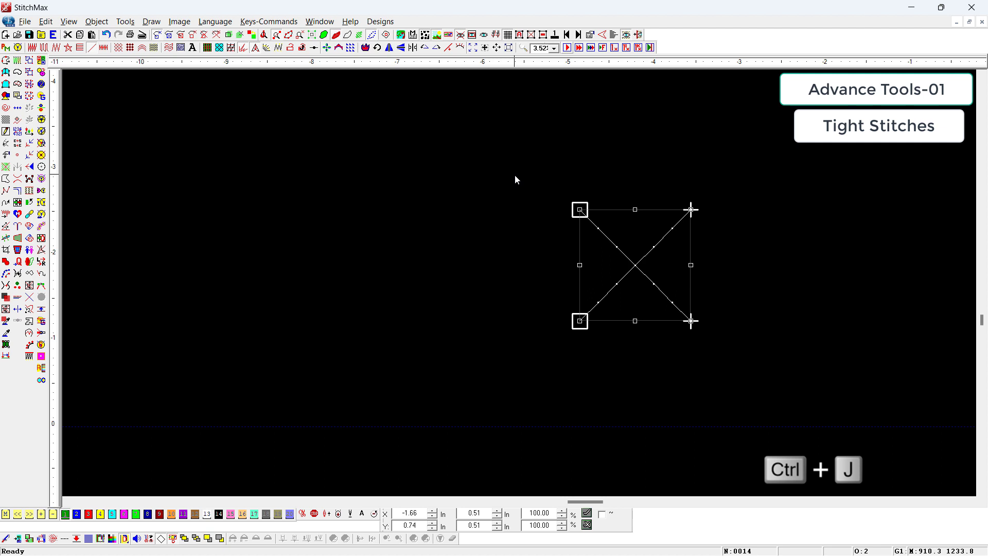
{"action": "key", "text": "ctrl+j"}
{"action": "left_click", "coordinate": [580, 321]}
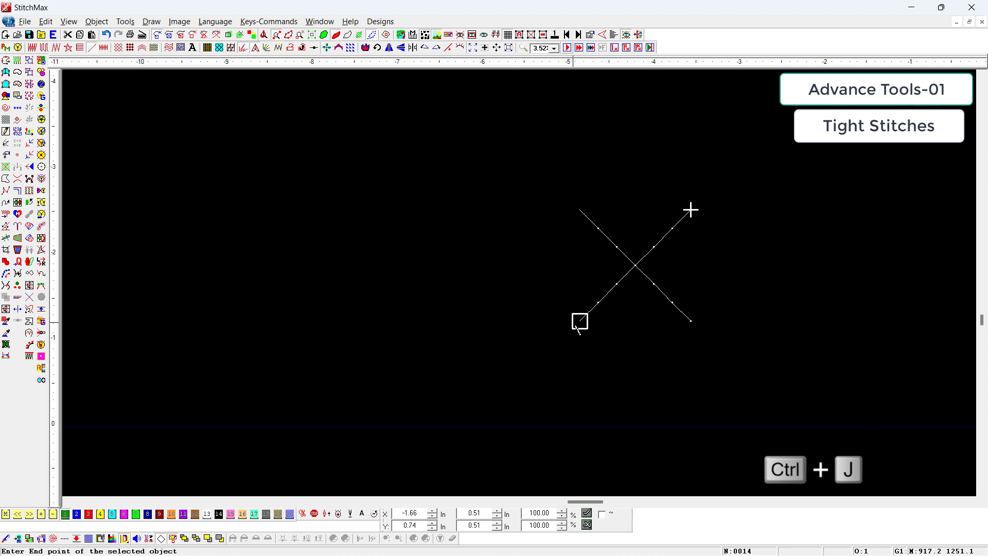
{"action": "left_click", "coordinate": [691, 322]}
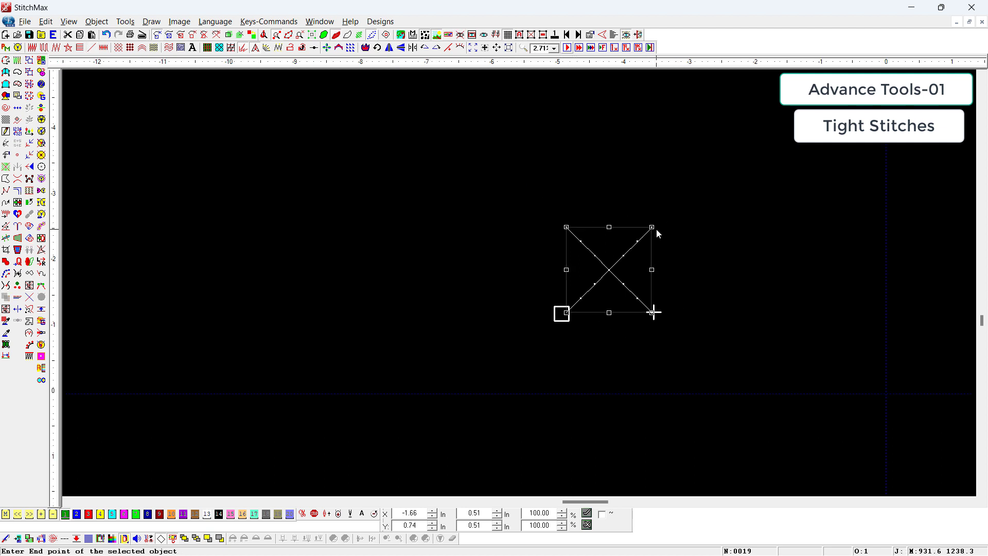
{"action": "left_click_drag", "start_coordinate": [651, 227], "coordinate": [626, 252]}
Step: Set the X's Line Fill Parameters to a Repeat Count of 5 and an Offset of .2
{"action": "key", "text": "z"}
{"action": "left_click_drag", "start_coordinate": [596, 233], "coordinate": [646, 326]}
{"action": "right_click", "coordinate": [642, 317]}
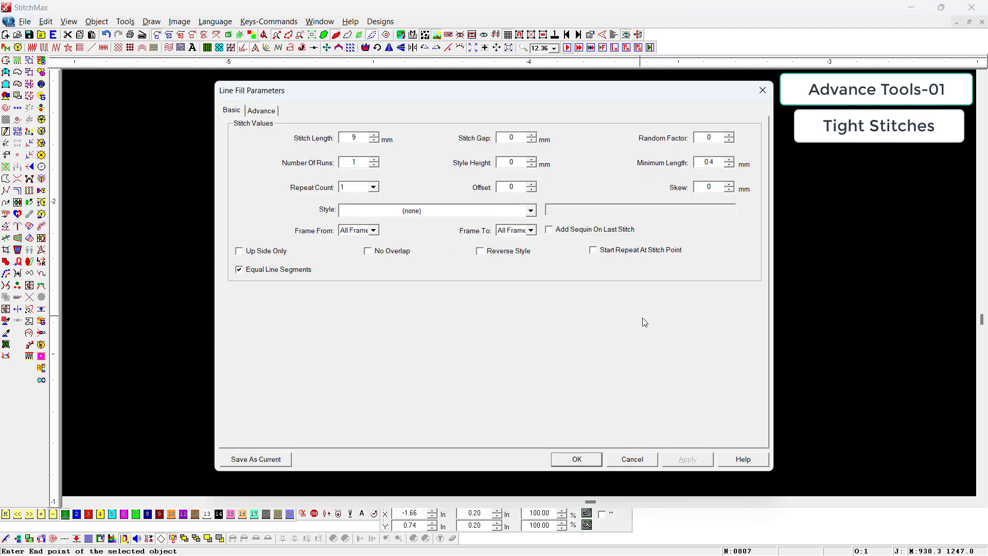
{"action": "key", "text": "Tab"}
{"action": "key", "text": "Tab"}
{"action": "key", "text": "Tab"}
{"action": "key", "text": "Tab"}
{"action": "key", "text": "Tab"}
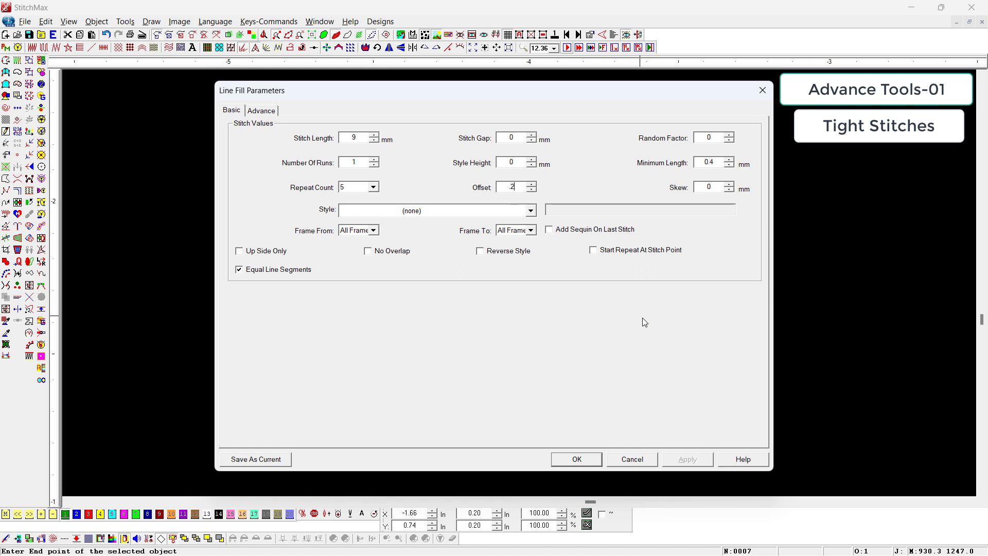
{"action": "type", "text": ".2"}
{"action": "key", "text": "Tab"}
{"action": "key", "text": "Return"}
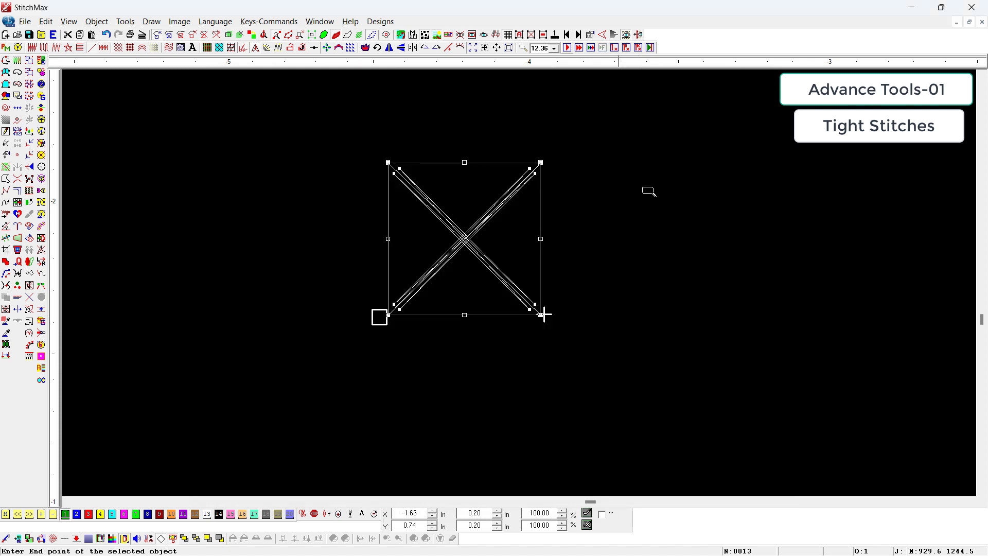
Step: Save the multi-line X as a style named 001
{"action": "key", "text": "ctrl+alt+o"}
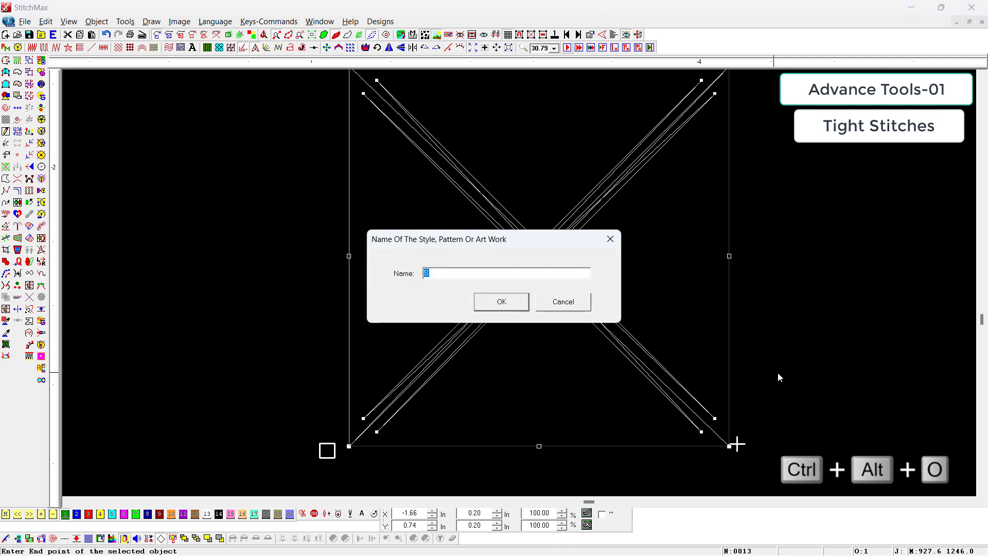
{"action": "type", "text": "001"}
{"action": "key", "text": "Return"}
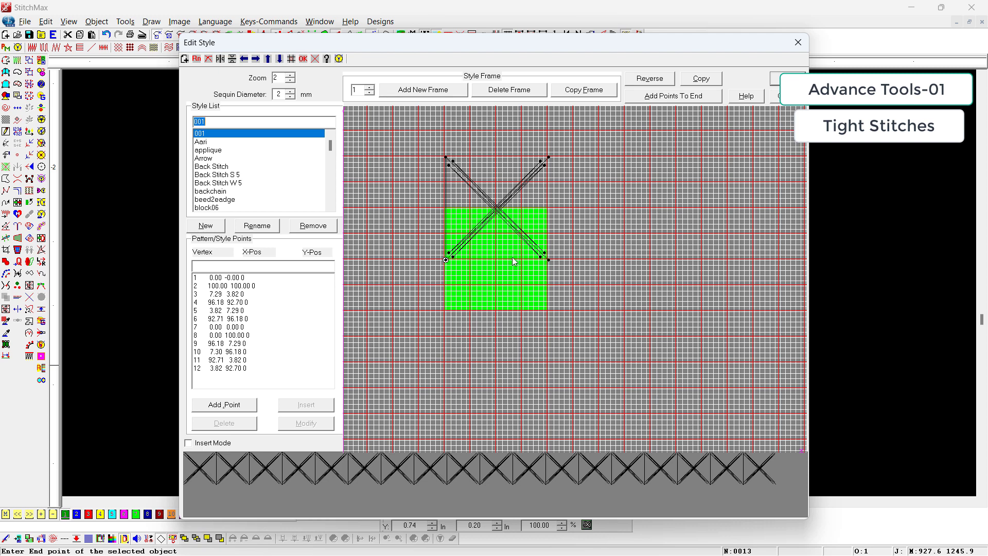
Step: Step through the style points of 001 from first to last and close the style editor
{"action": "left_click", "coordinate": [227, 277]}
{"action": "key", "text": "Down"}
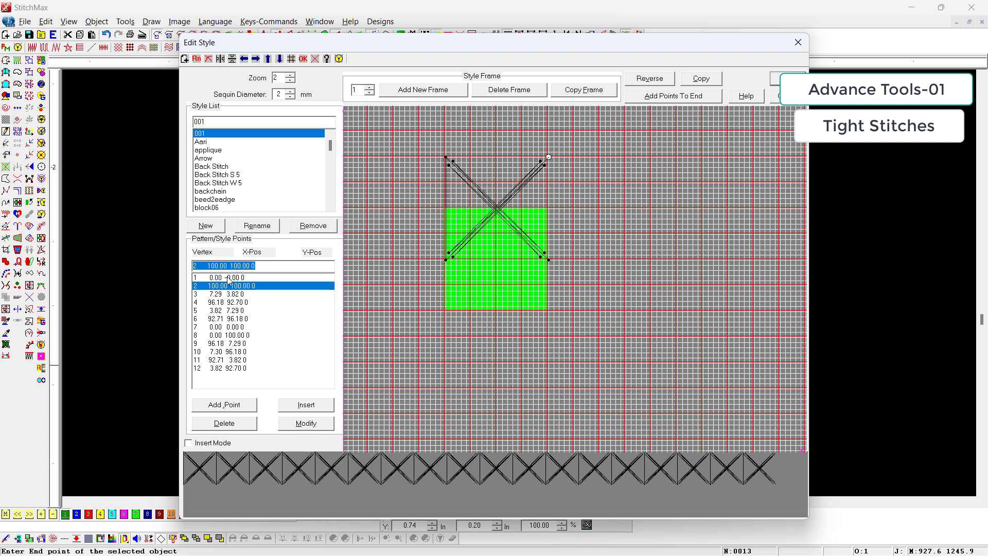
{"action": "key", "text": "Down"}
{"action": "key", "text": "Down"}
{"action": "key", "text": "Down"}
{"action": "key", "text": "Down"}
{"action": "key", "text": "Down"}
{"action": "key", "text": "Down"}
{"action": "key", "text": "Down"}
{"action": "key", "text": "Down"}
{"action": "key", "text": "Down"}
{"action": "key", "text": "Down"}
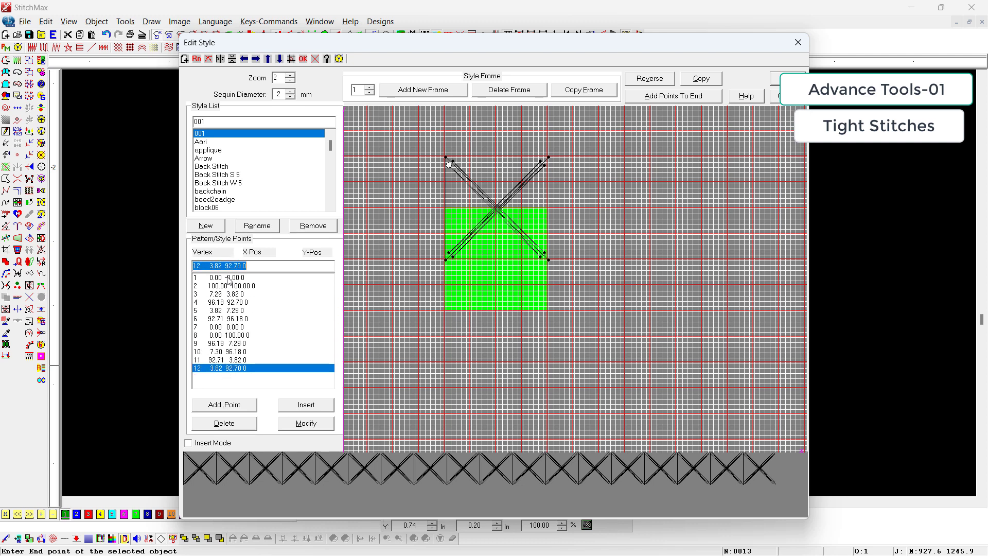
{"action": "left_click", "coordinate": [774, 96]}
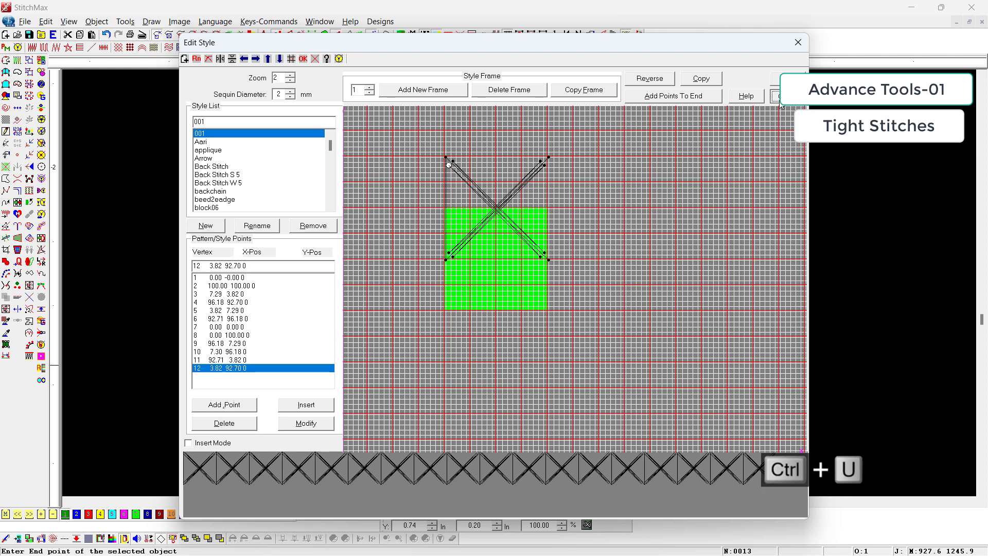
Step: Break the joined multi-line X apart into its two diagonal lines
{"action": "key", "text": "z"}
{"action": "left_click_drag", "start_coordinate": [770, 183], "coordinate": [346, 403]}
{"action": "key", "text": "ctrl+b"}
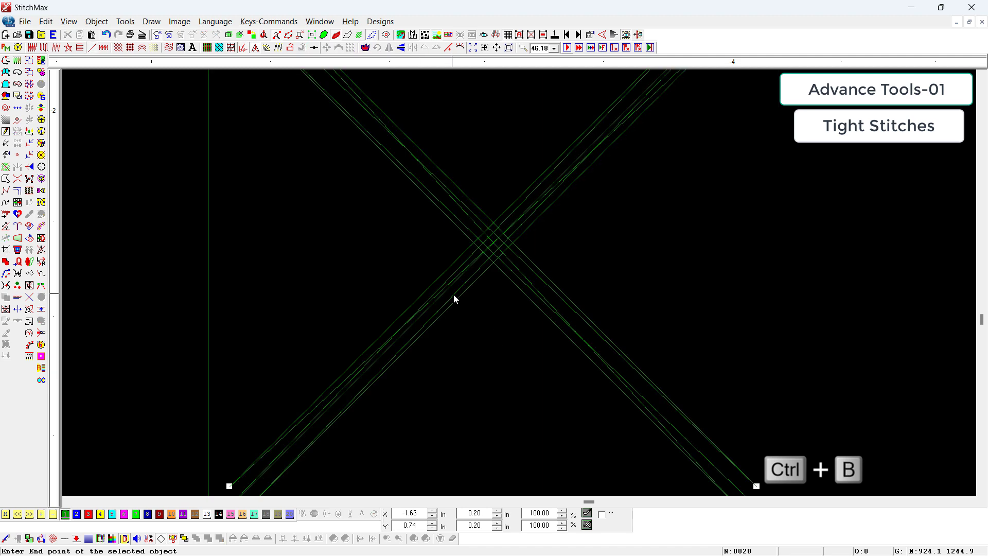
{"action": "scroll", "coordinate": [478, 324], "scroll_direction": "down", "scroll_amount": 1}
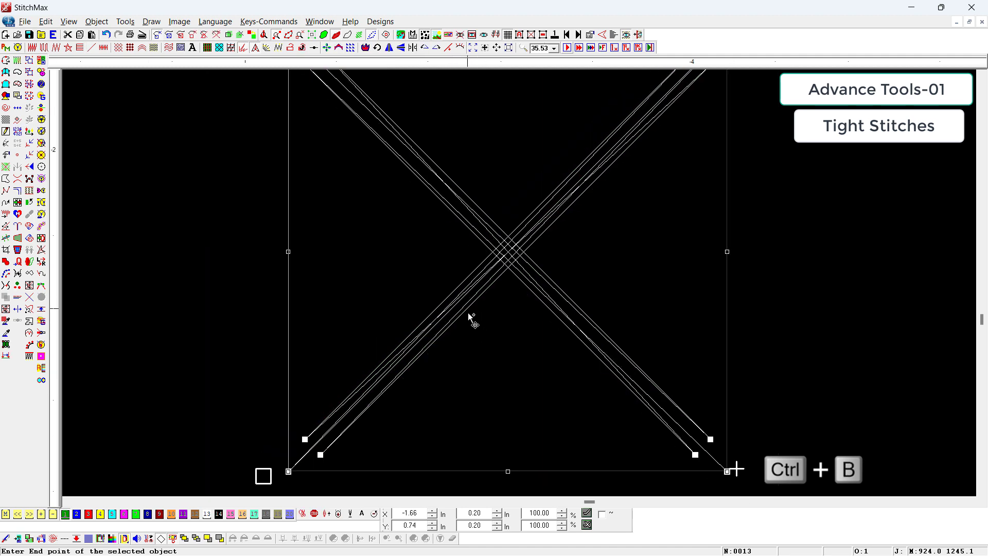
Step: Insert a point where the lines cross on each of the X's two diagonals
{"action": "left_click", "coordinate": [468, 312]}
{"action": "left_click", "coordinate": [488, 299]}
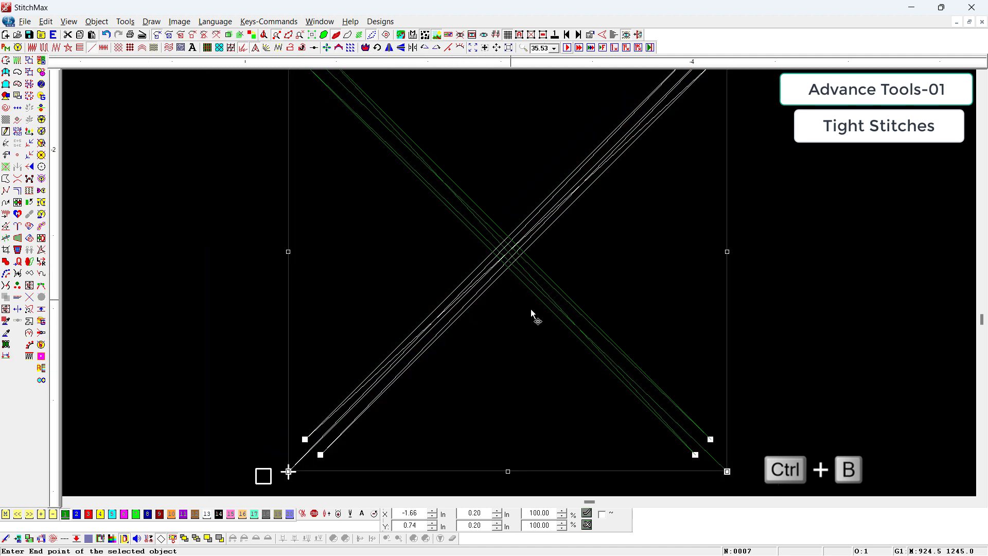
{"action": "left_click", "coordinate": [508, 252]}
{"action": "key", "text": "ctrl+b"}
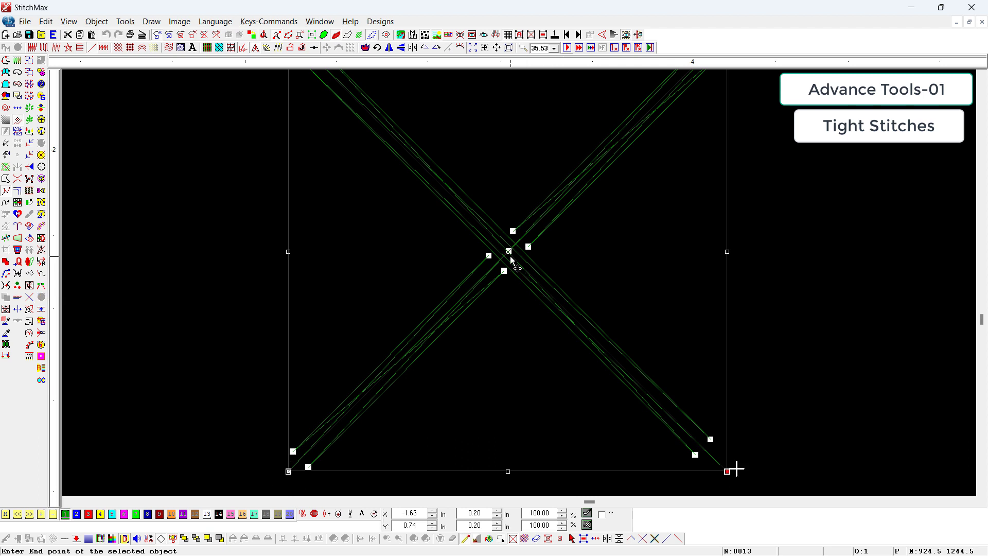
{"action": "scroll", "coordinate": [507, 254], "scroll_direction": "down", "scroll_amount": 1}
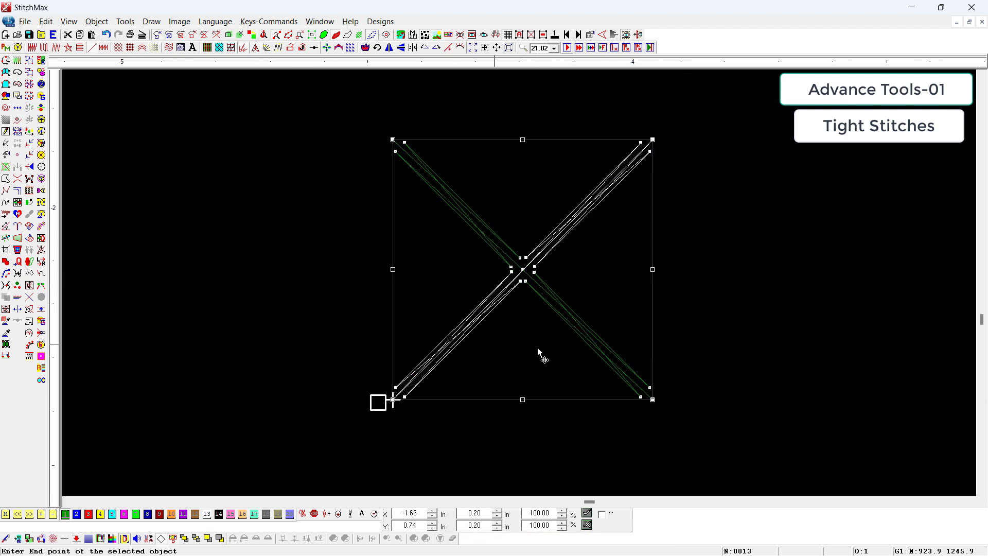
Step: Join the two diagonals with the start at the X's lower-left corner and the end at its lower-right corner
{"action": "left_click", "coordinate": [610, 348]}
{"action": "key", "text": "ctrl+j"}
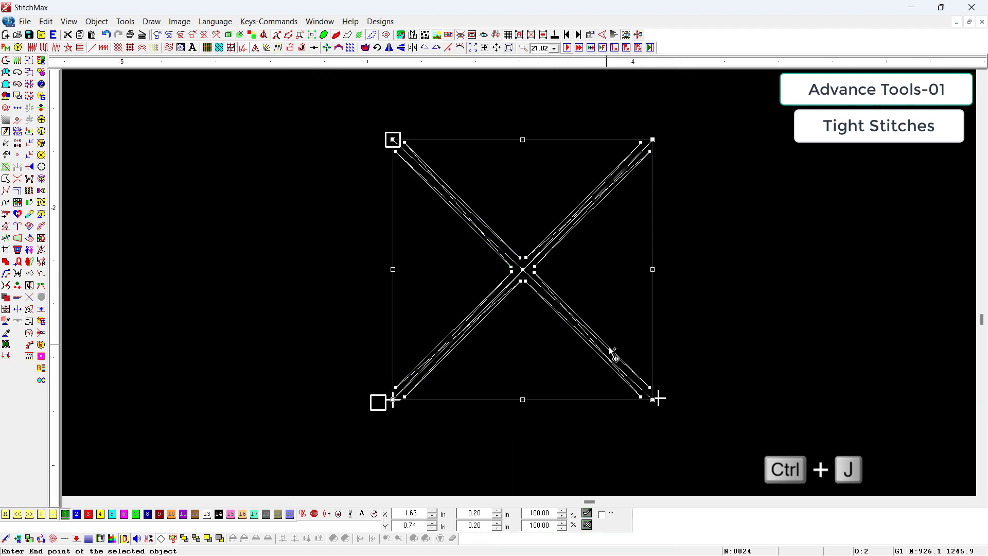
{"action": "key", "text": "ctrl+alt+o"}
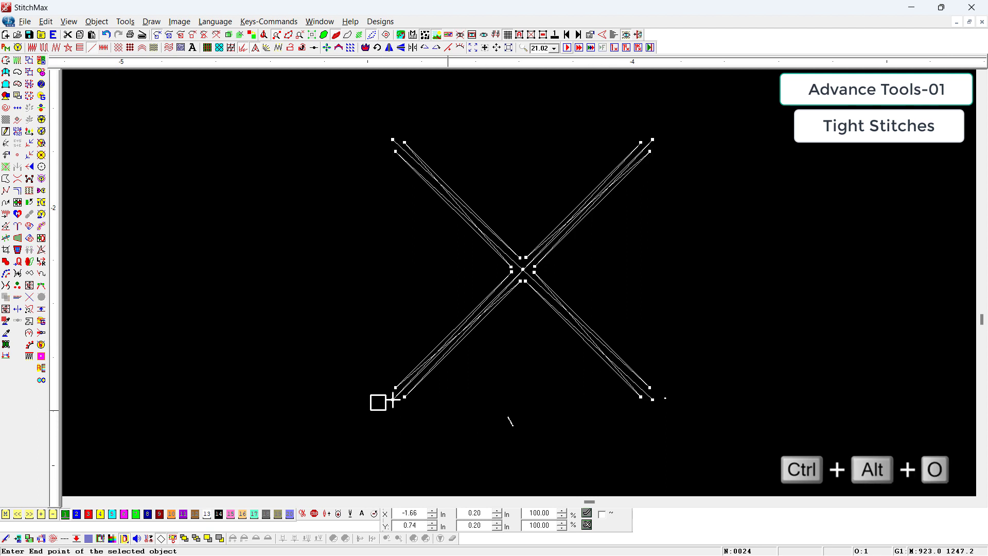
{"action": "left_click", "coordinate": [659, 406]}
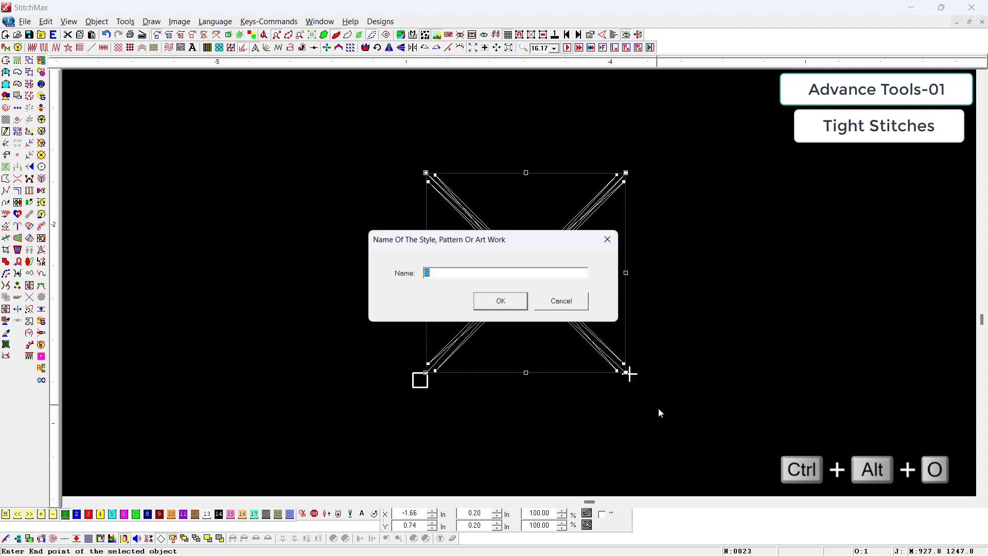
Step: Save the X with centre points as a style named 002 and view it in the style editor
{"action": "type", "text": "001"}
{"action": "key", "text": "Return"}
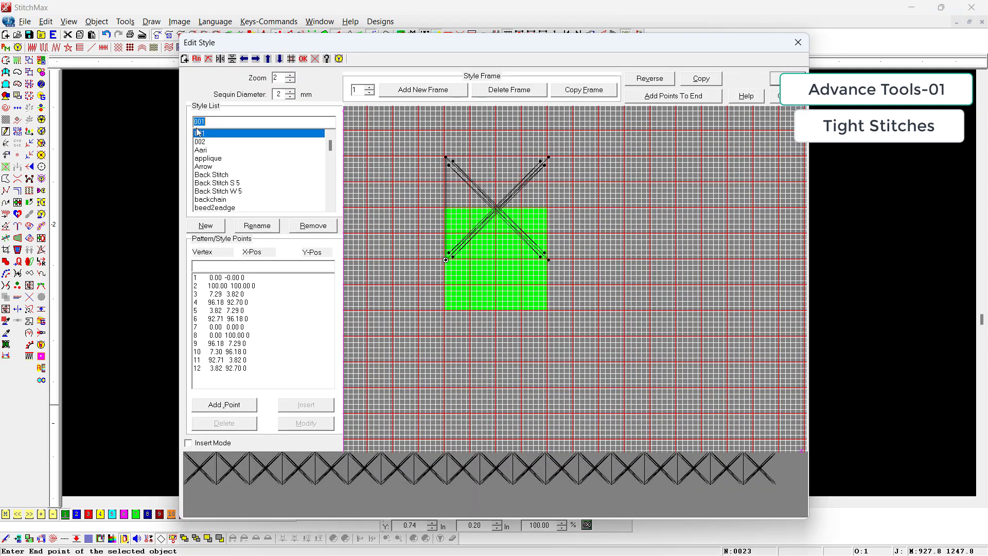
{"action": "left_click", "coordinate": [199, 143]}
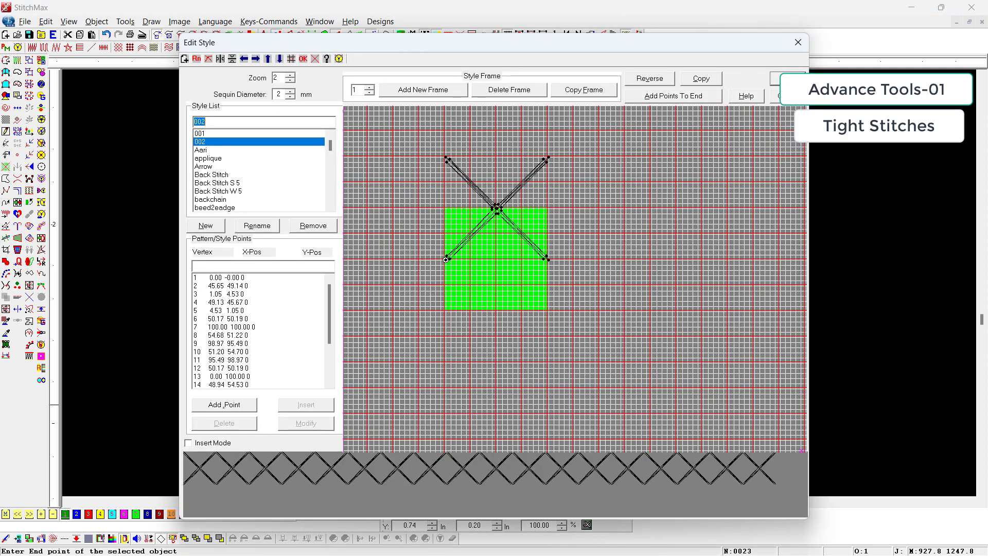
{"action": "left_click", "coordinate": [787, 78]}
Step: Draw a four-point curved line above the X, about 1.77 in wide and 0.42 in high
{"action": "scroll", "coordinate": [724, 204], "scroll_direction": "down", "scroll_amount": 2}
{"action": "key", "text": "Up"}
{"action": "key", "text": "Escape"}
{"action": "left_click", "coordinate": [217, 369]}
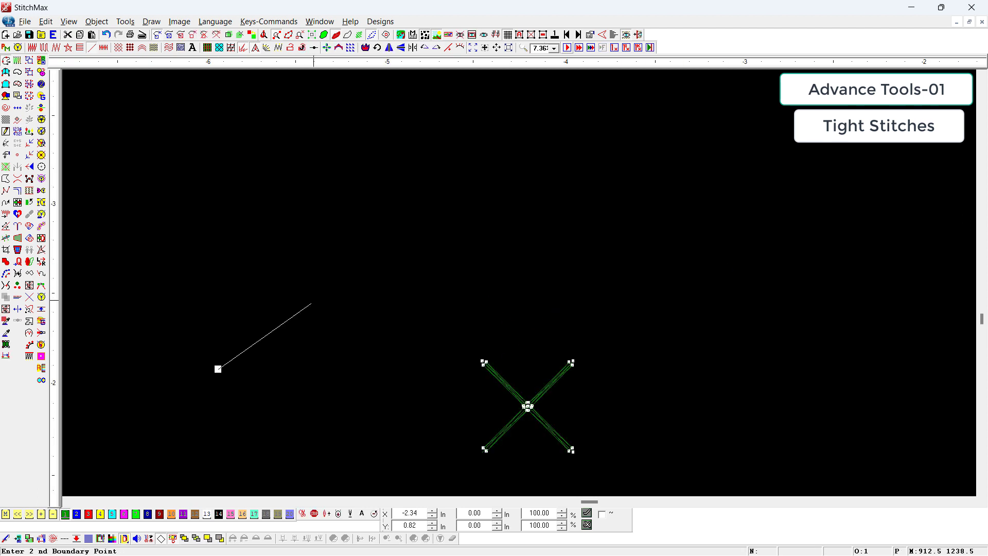
{"action": "left_click", "coordinate": [335, 281]}
{"action": "left_click", "coordinate": [694, 308]}
{"action": "left_click", "coordinate": [964, 176]}
{"action": "right_click", "coordinate": [964, 177]}
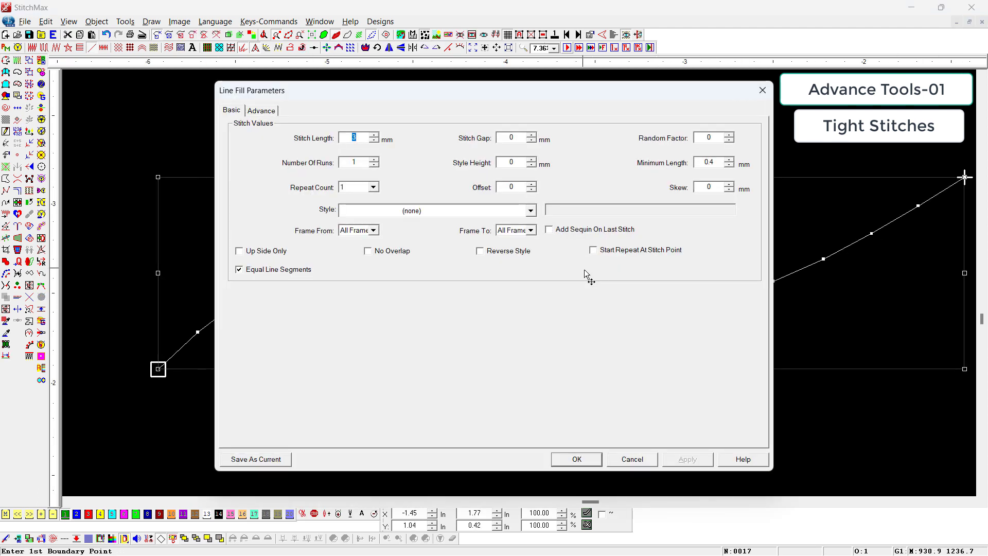
Step: Set the curved line's Line Fill Parameters to a Stitch Length of 5 mm and style 002
{"action": "type", "text": "5"}
{"action": "left_click", "coordinate": [375, 210]}
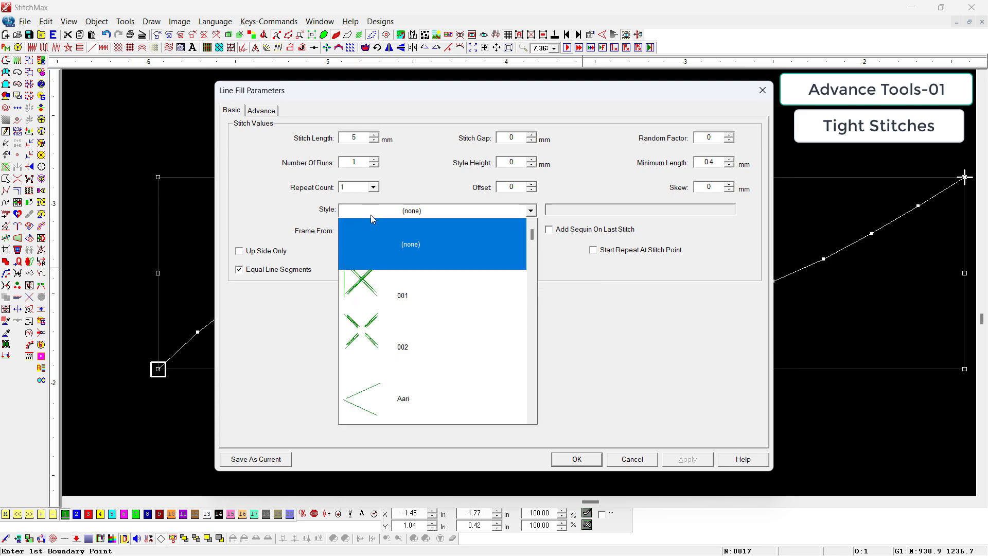
{"action": "left_click", "coordinate": [391, 311]}
{"action": "key", "text": "Return"}
Step: Apply Tight Stitches to the curved line filled with style 002
{"action": "key", "text": "minus"}
{"action": "key", "text": "minus"}
{"action": "key", "text": "z"}
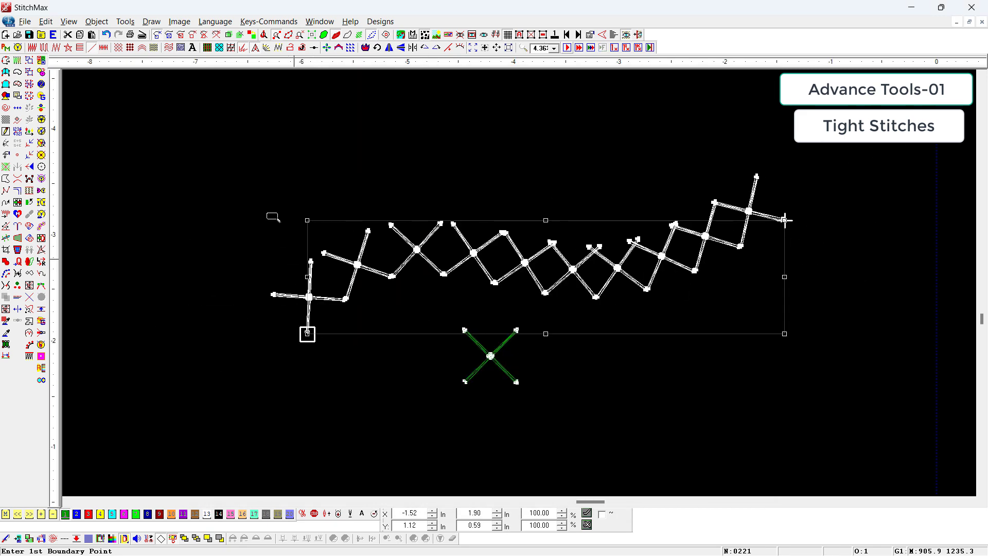
{"action": "left_click_drag", "start_coordinate": [267, 214], "coordinate": [787, 463]}
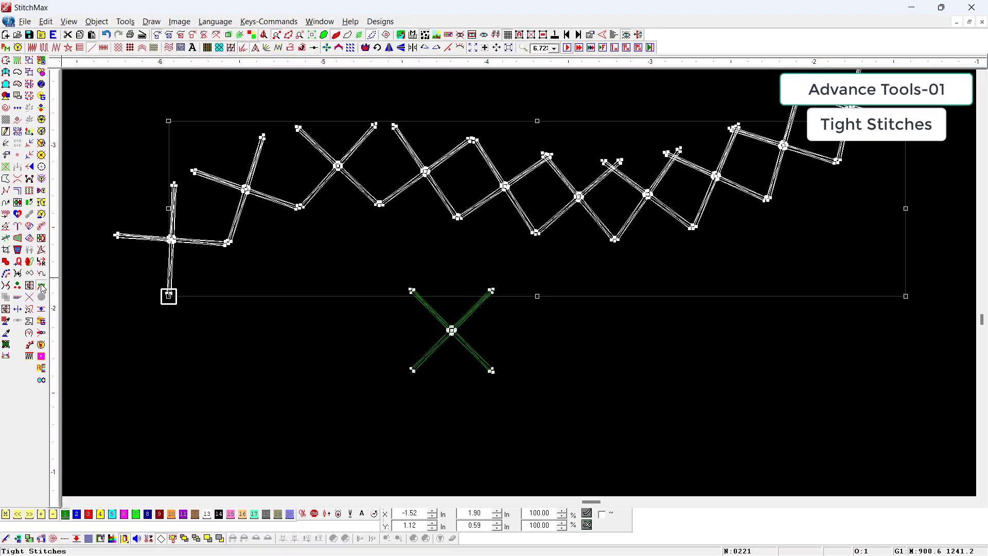
{"action": "left_click", "coordinate": [138, 254]}
{"action": "scroll", "coordinate": [768, 178], "scroll_direction": "down", "scroll_amount": 1}
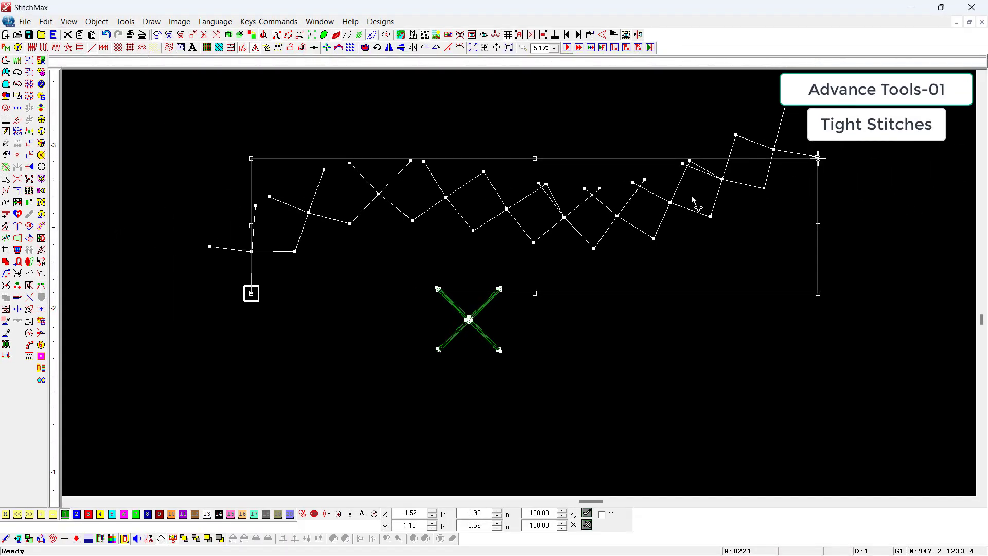
Step: Reshape the curved line by moving its two middle points to flatten the bends
{"action": "double_click", "coordinate": [641, 235]}
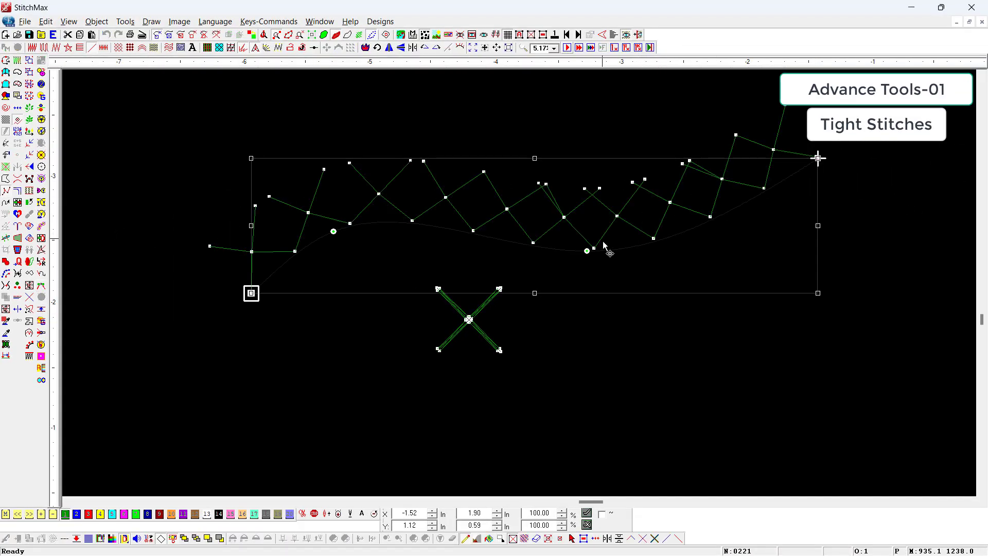
{"action": "left_click_drag", "start_coordinate": [587, 251], "coordinate": [593, 221]}
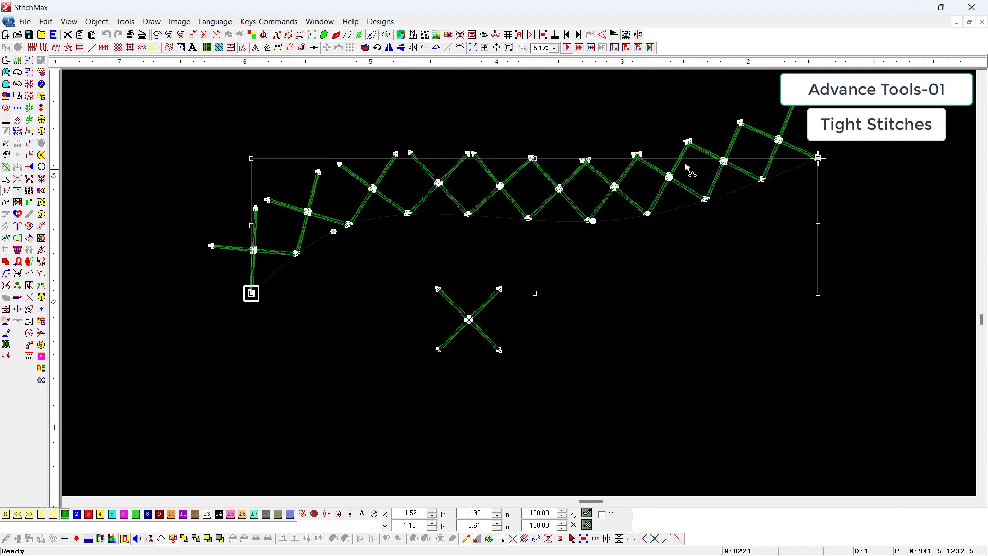
{"action": "key", "text": "Escape"}
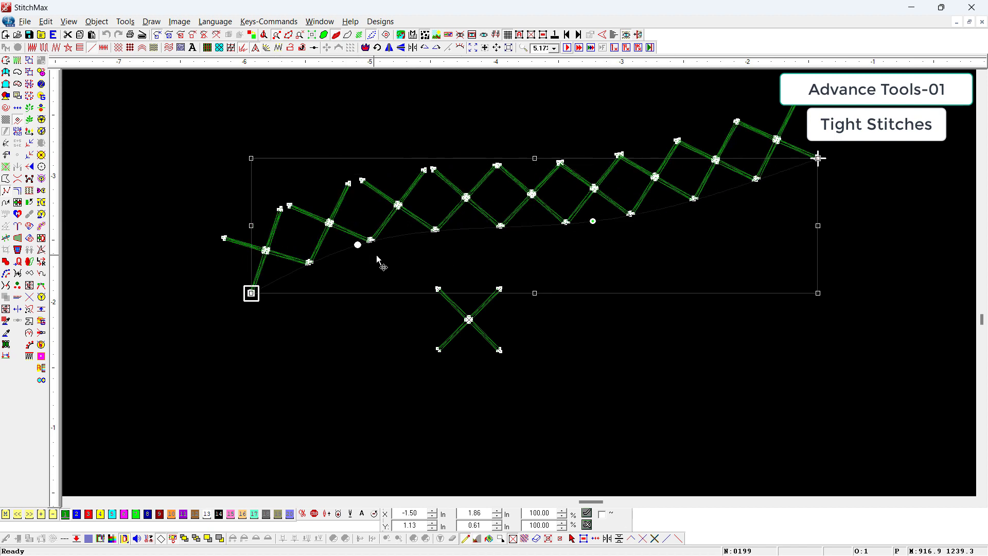